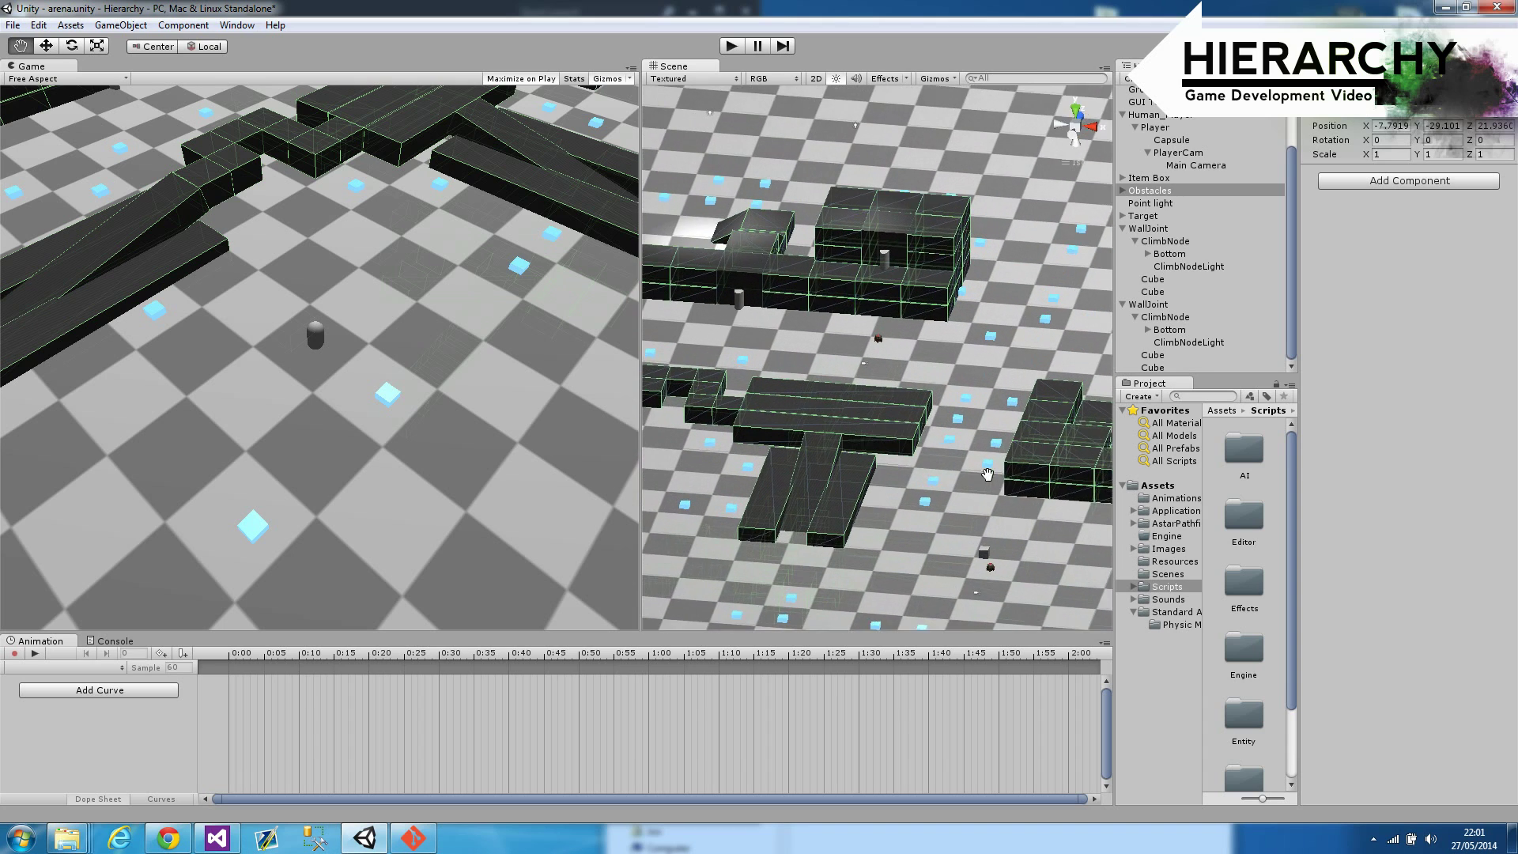
Step: Widen the Game view beside the Scene view and run the arena scene in play mode
{"action": "left_click_drag", "start_coordinate": [980, 480], "coordinate": [877, 318]}
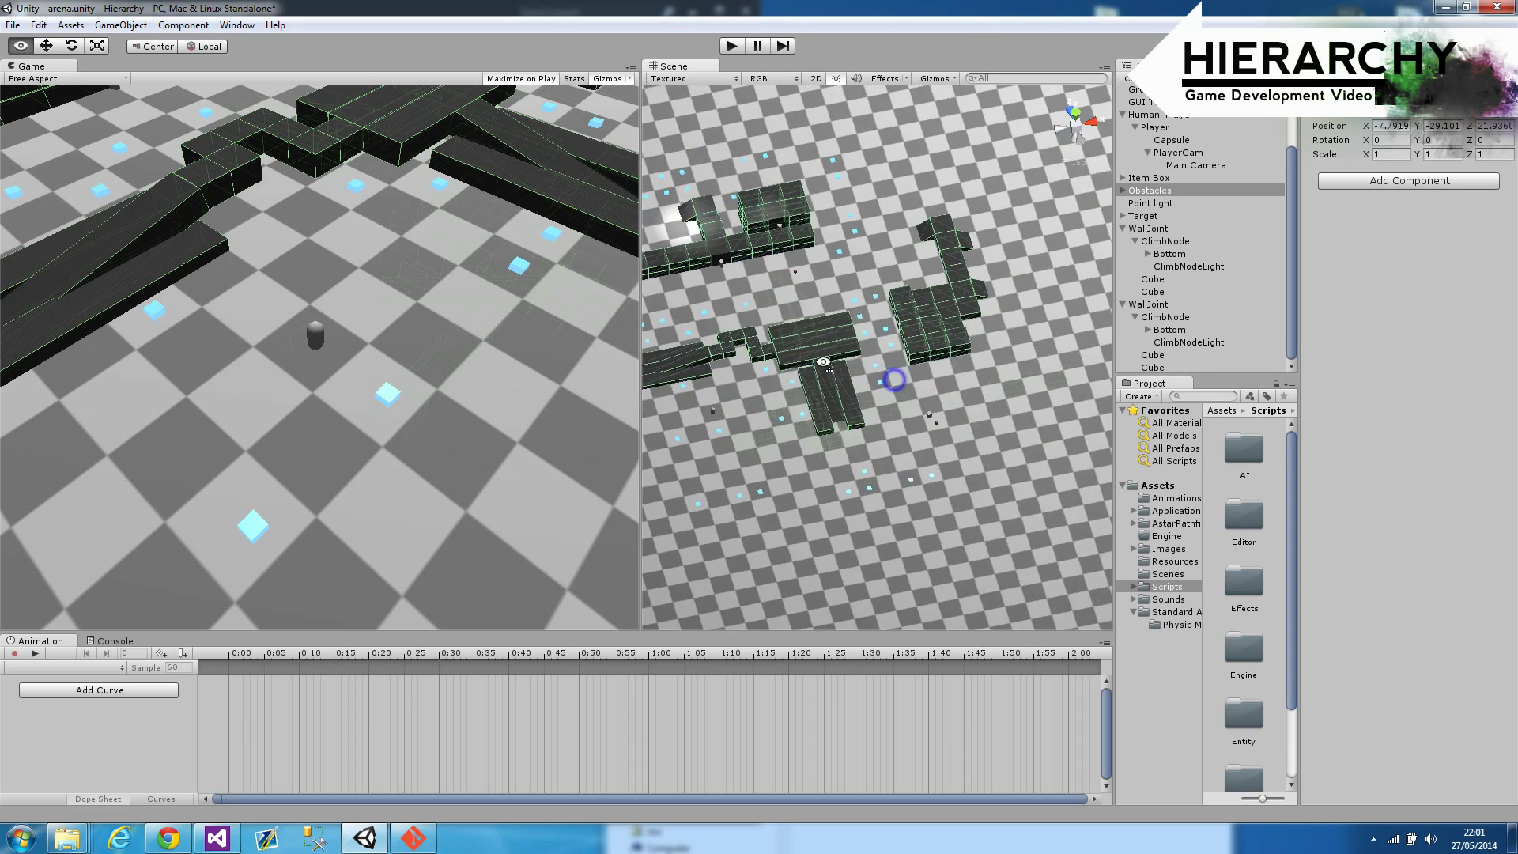
{"action": "left_click_drag", "start_coordinate": [823, 362], "coordinate": [944, 380], "text": "alt"}
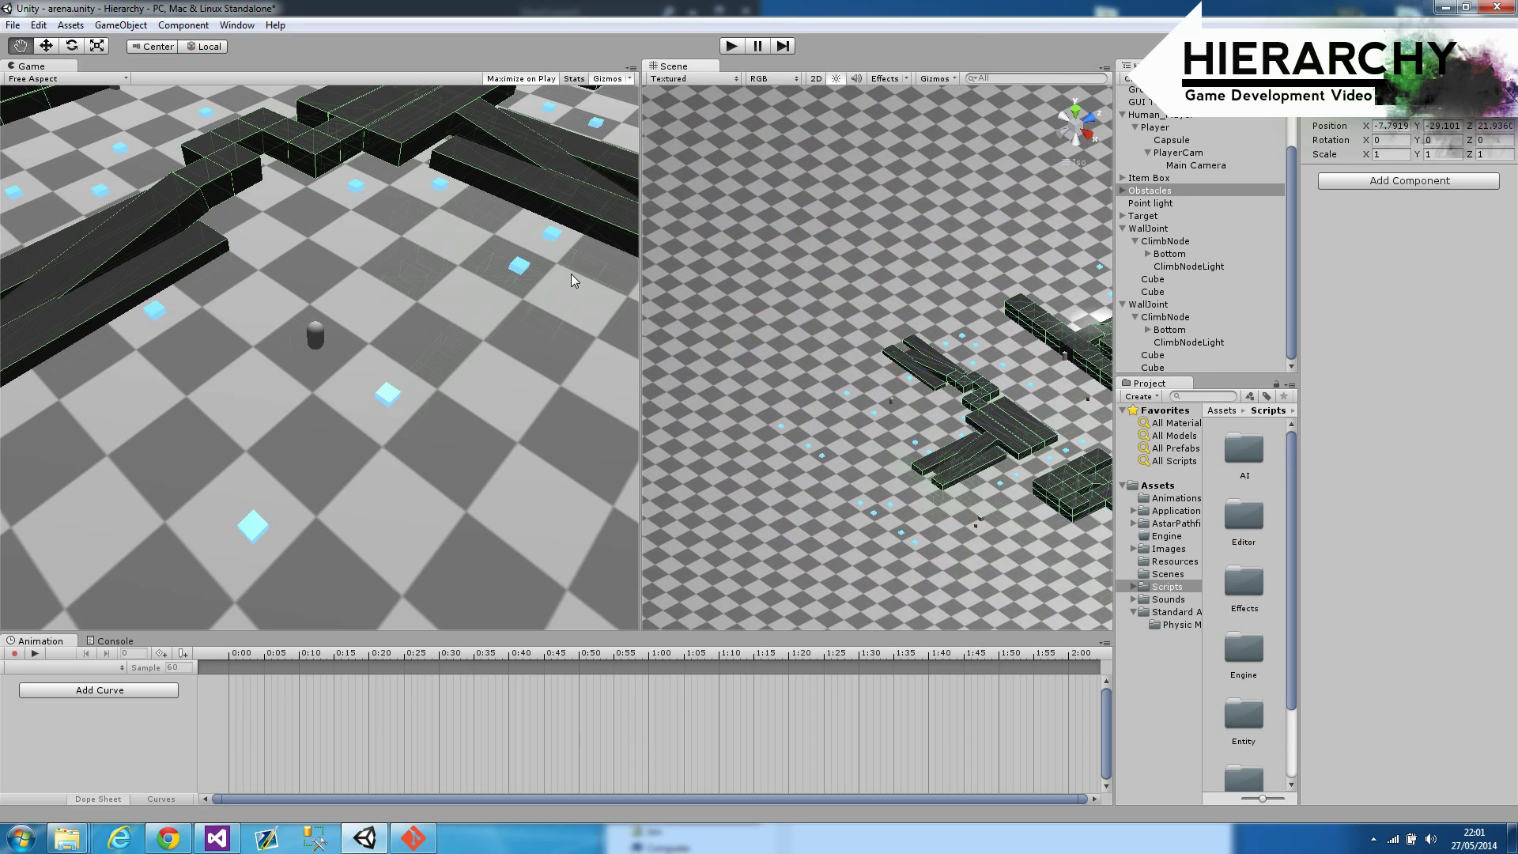
{"action": "left_click_drag", "start_coordinate": [643, 293], "coordinate": [952, 294]}
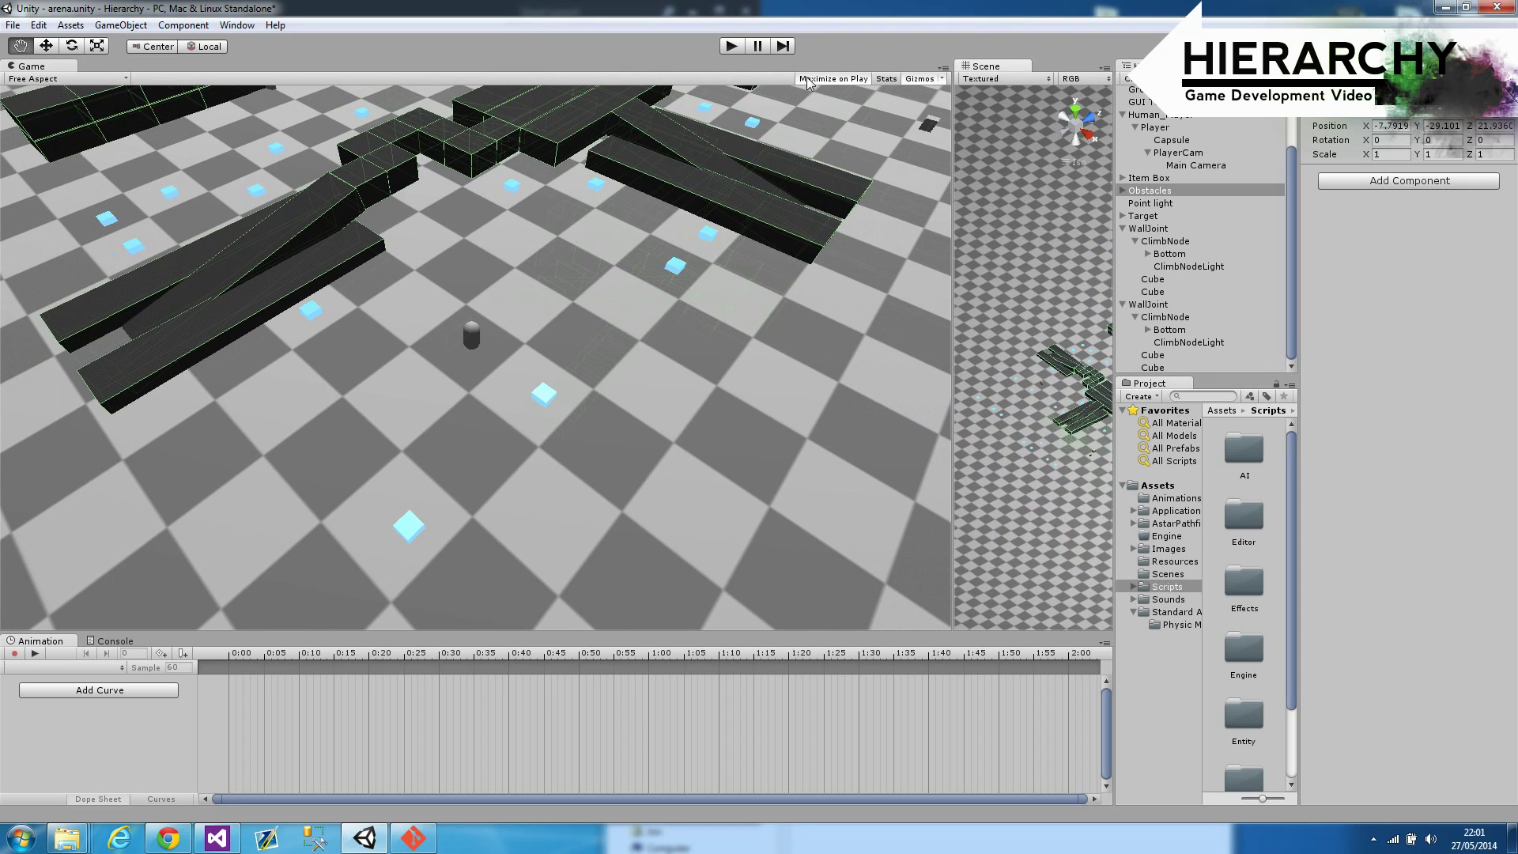
{"action": "left_click", "coordinate": [729, 47]}
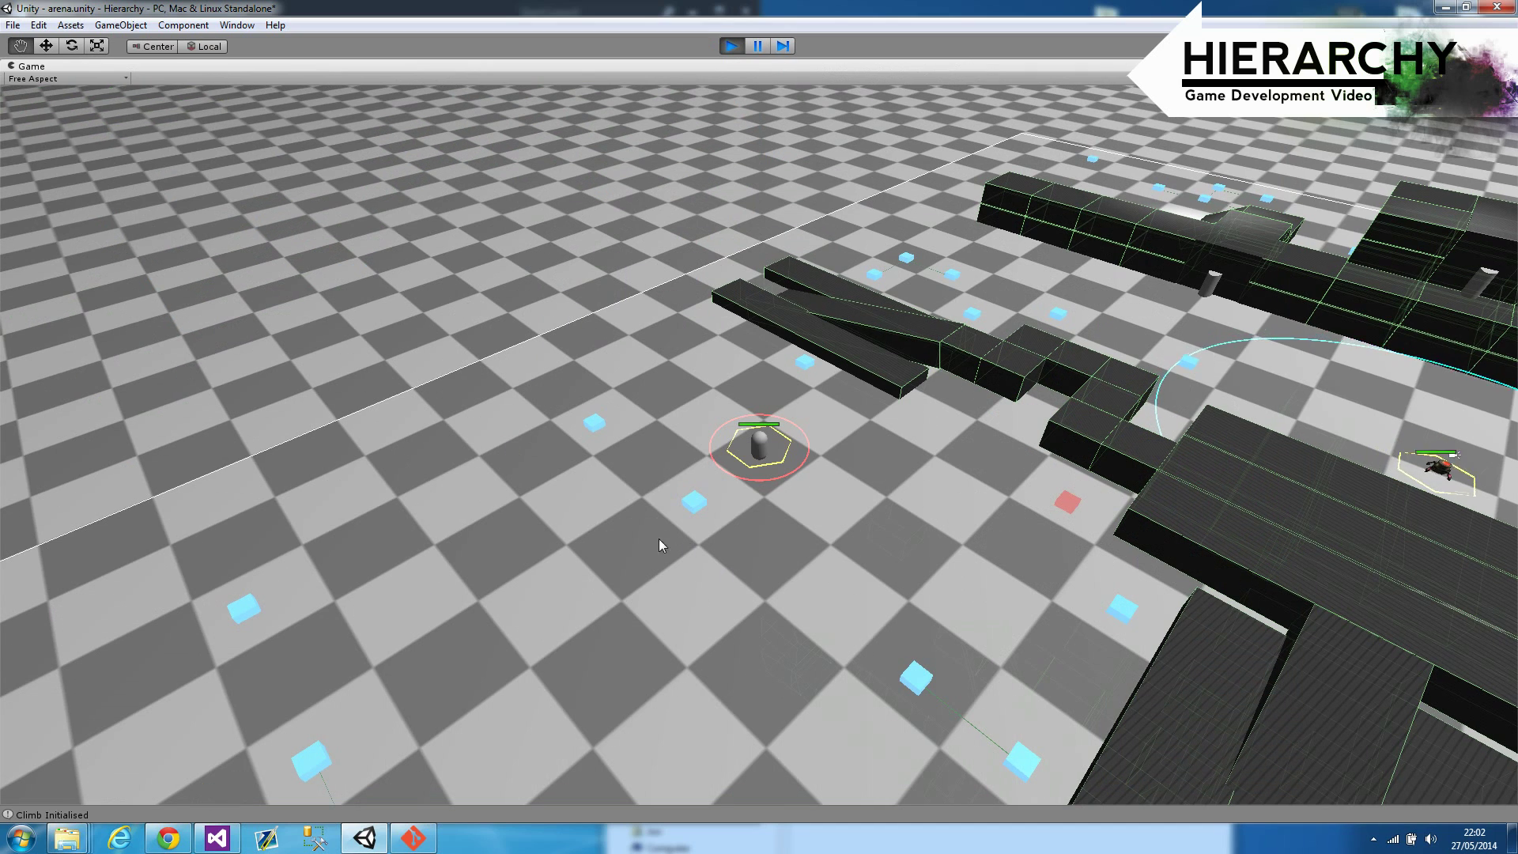
Step: Walk the player capsule away from the split ramps, across the open floor toward the arena's near boundary
{"action": "right_click", "coordinate": [617, 538]}
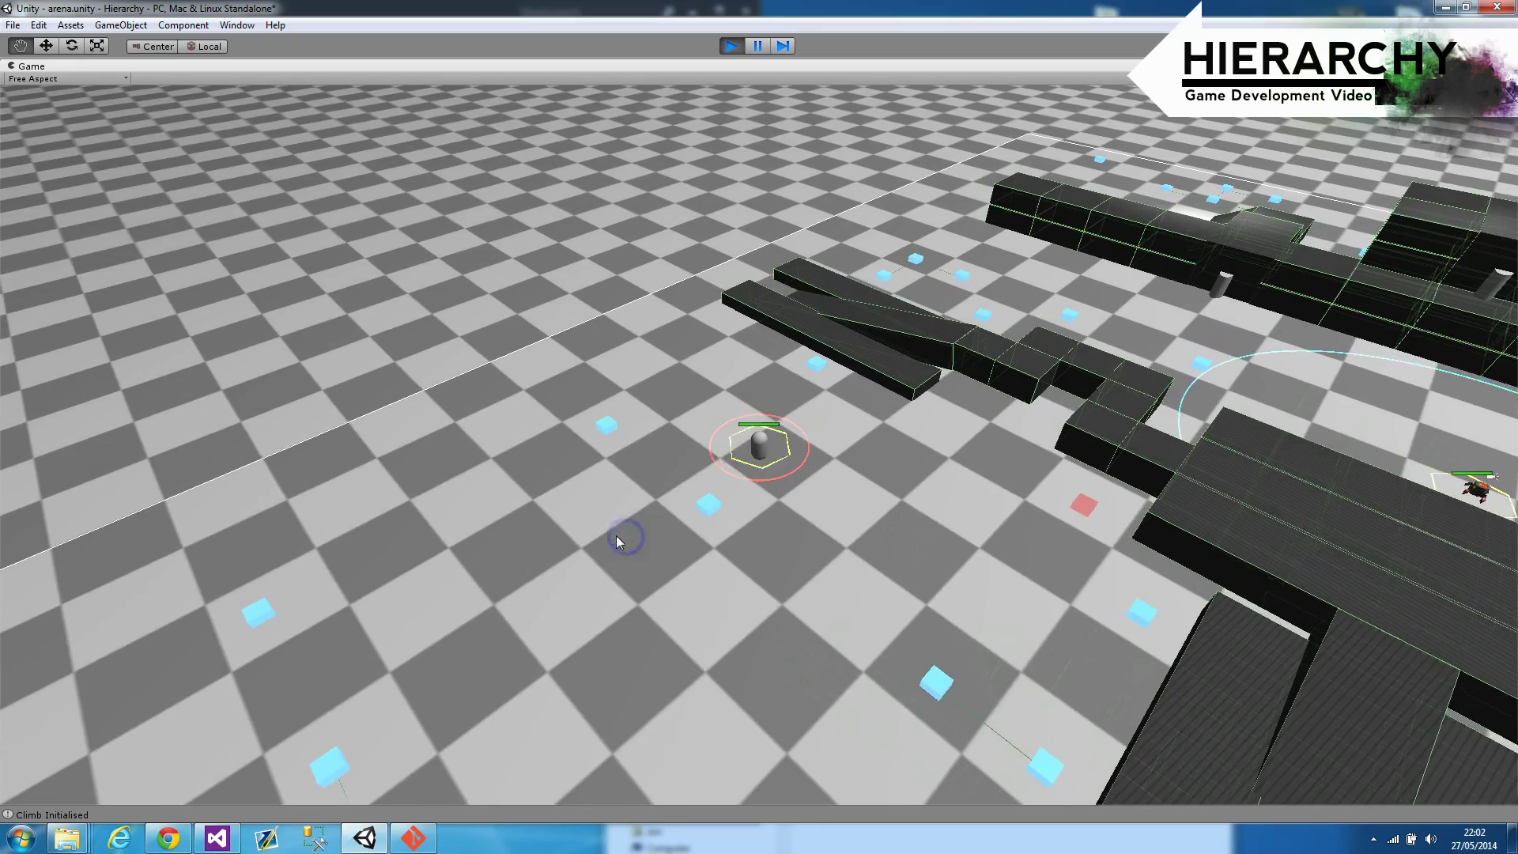
{"action": "right_click", "coordinate": [657, 513]}
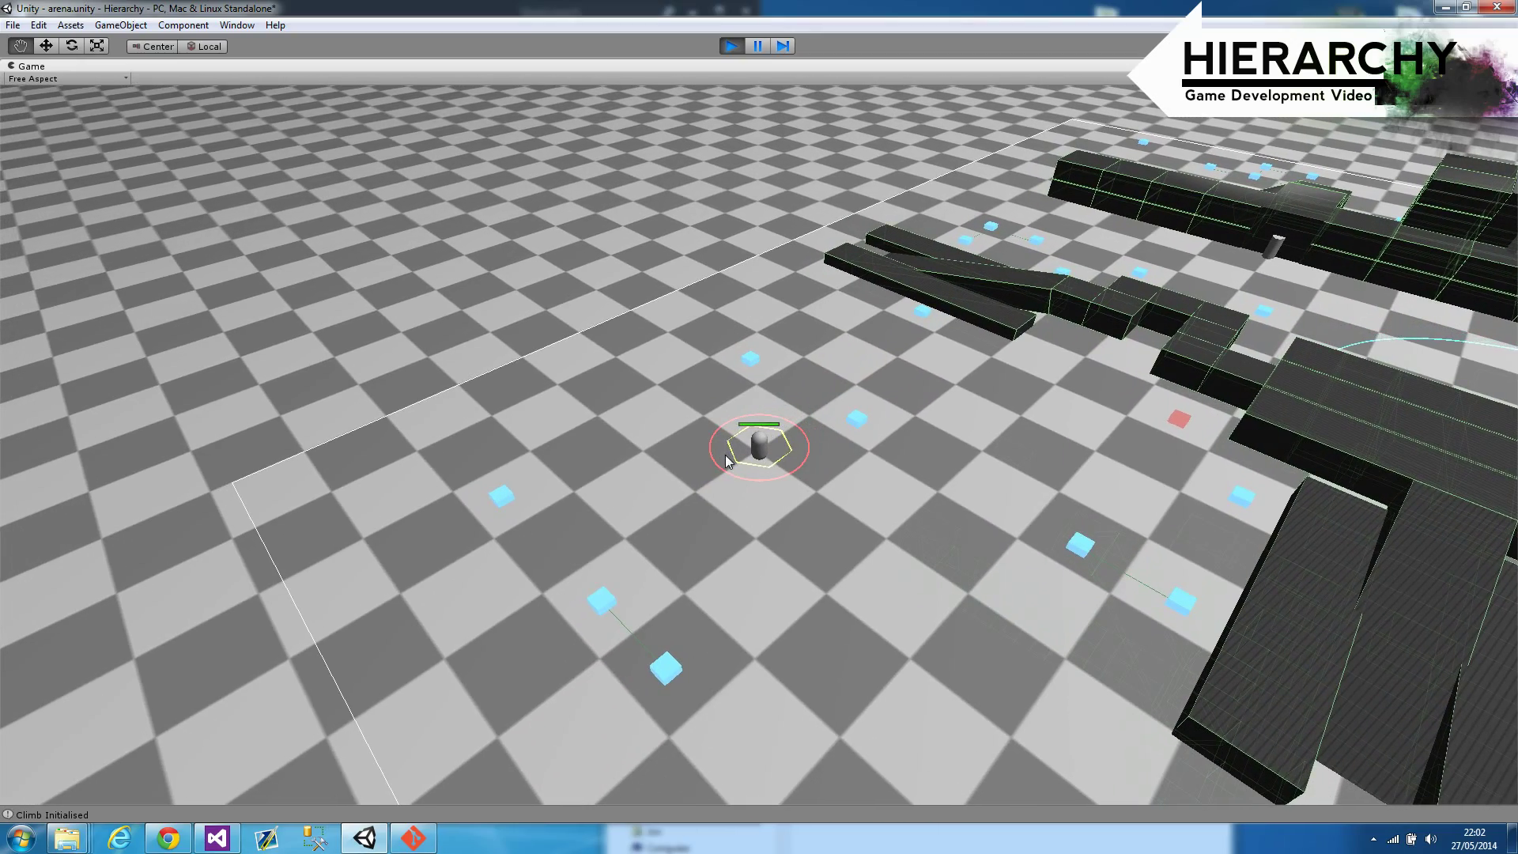
{"action": "left_click", "coordinate": [663, 519]}
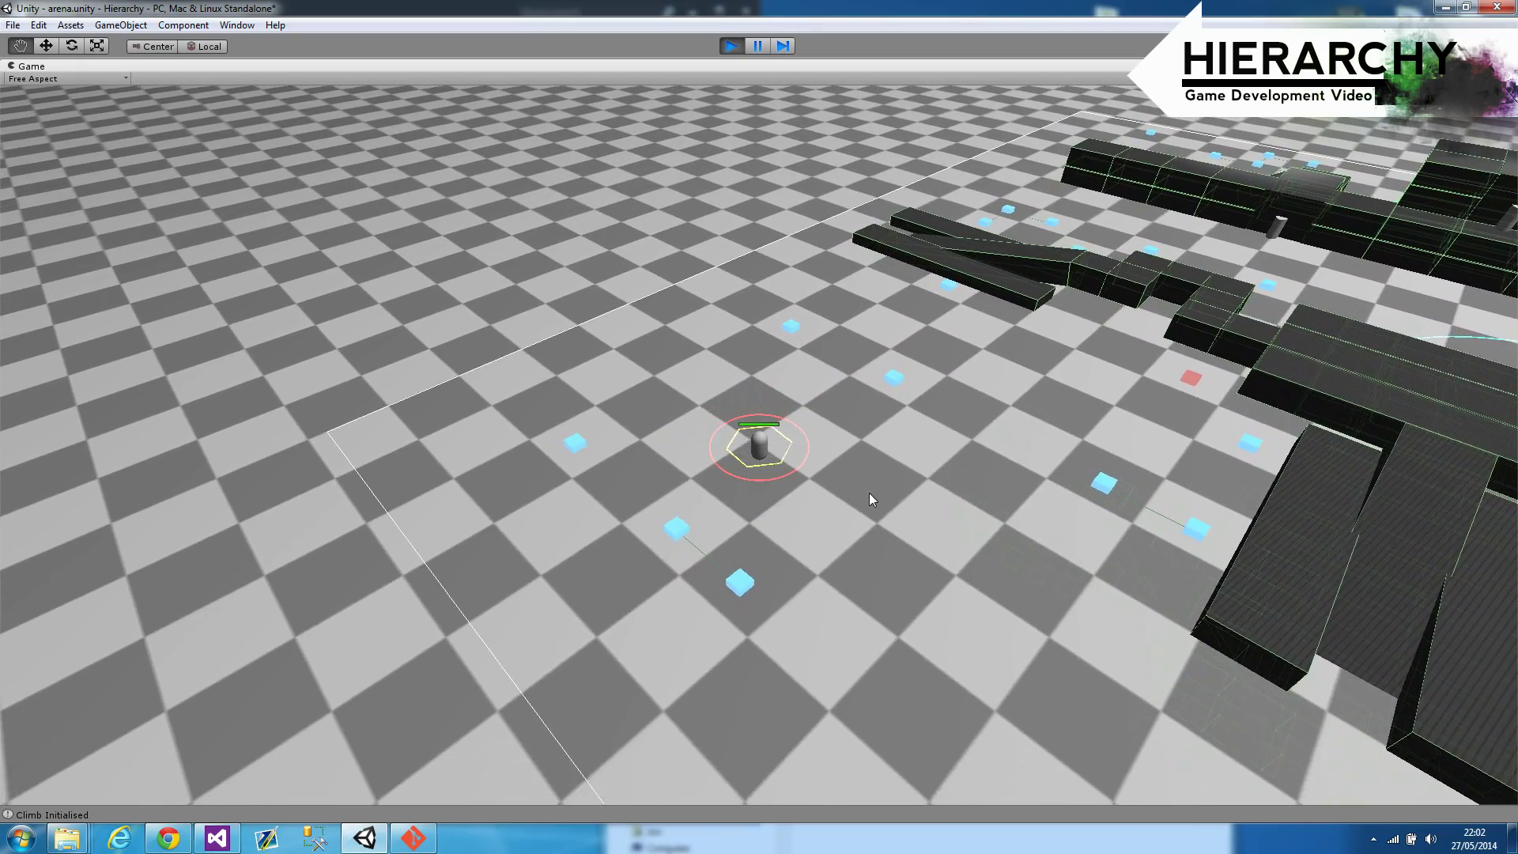
{"action": "right_click", "coordinate": [875, 488]}
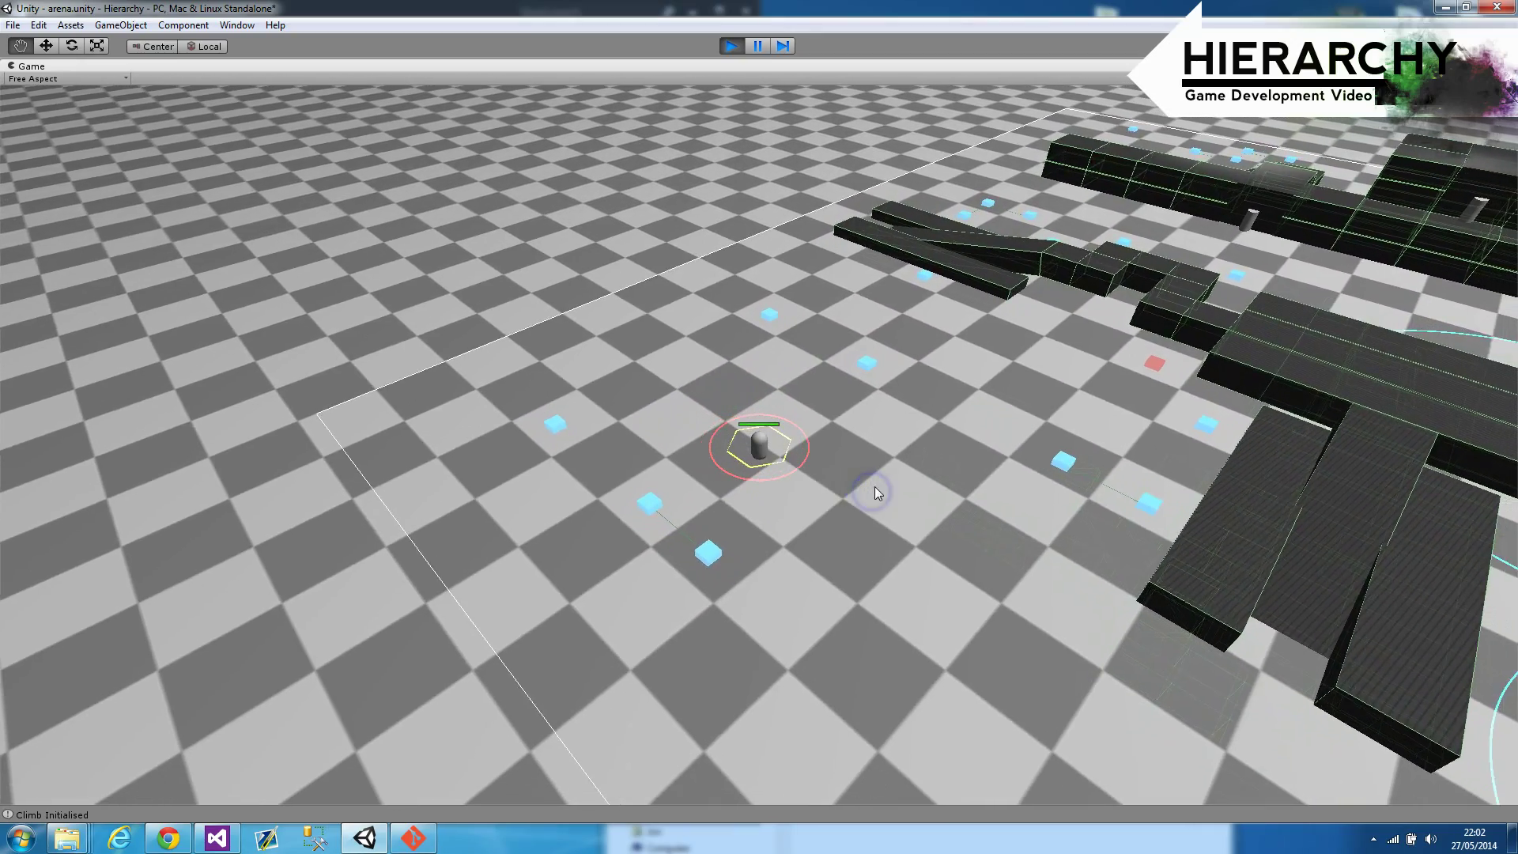
{"action": "right_click", "coordinate": [803, 551]}
{"action": "right_click", "coordinate": [806, 600]}
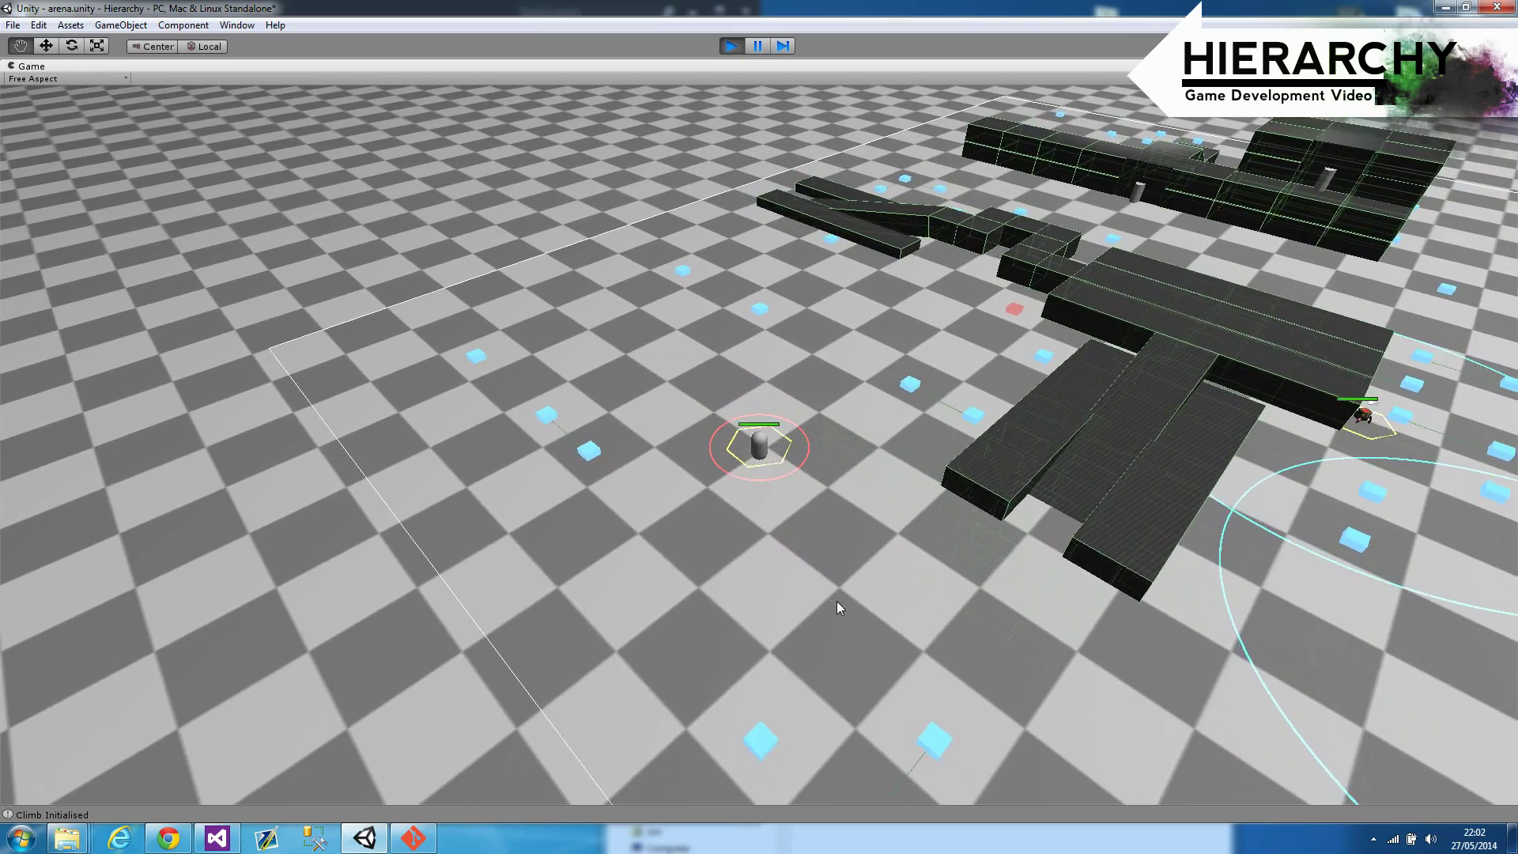
{"action": "left_click", "coordinate": [814, 625]}
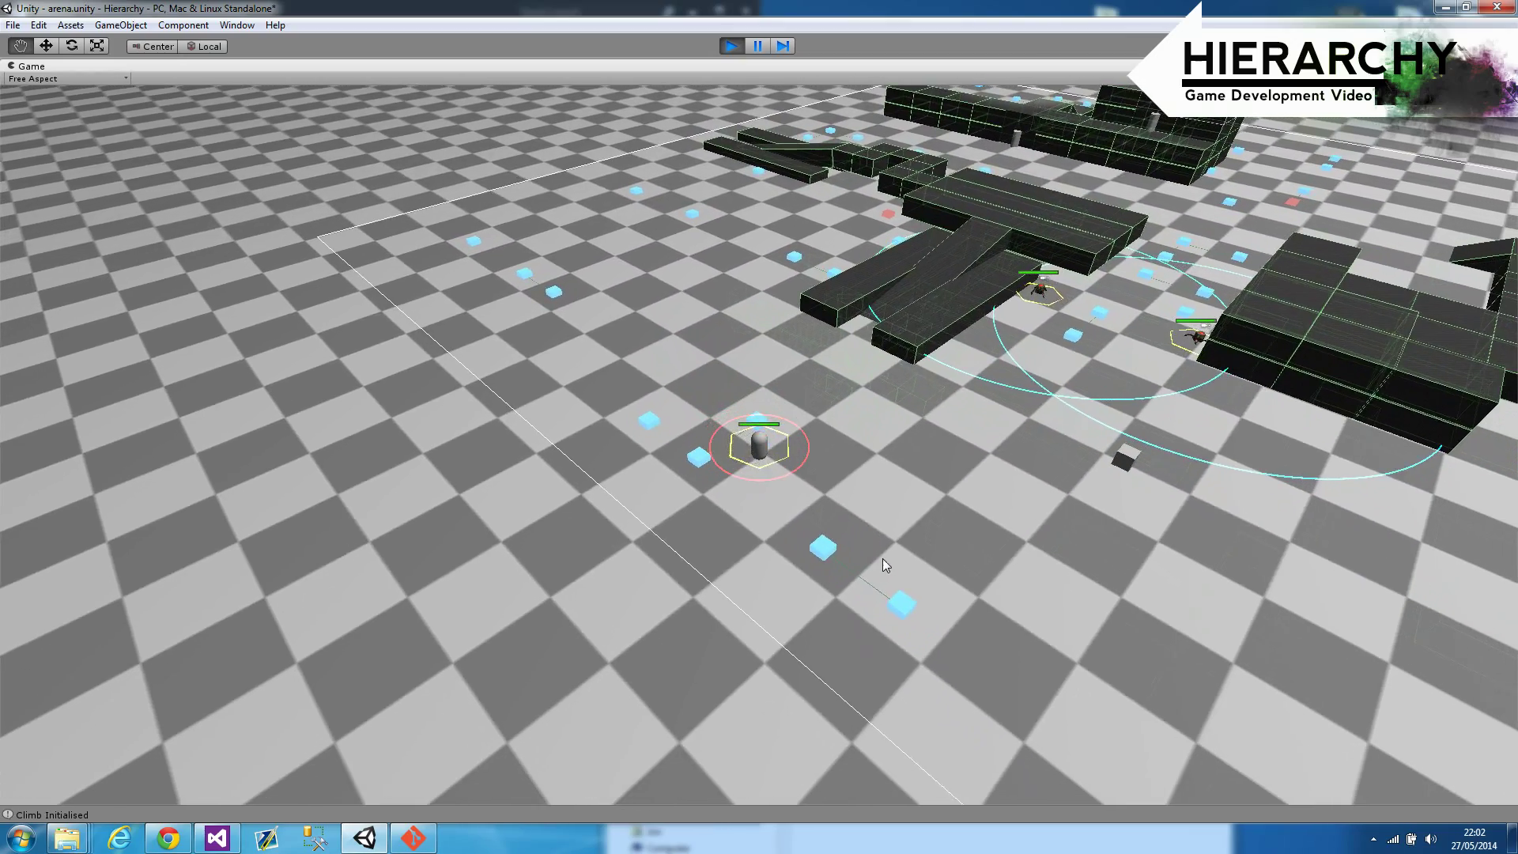
Step: Walk the player along the near side of the arena until it stands in front of the stepped block platform
{"action": "left_click", "coordinate": [911, 558]}
{"action": "right_click", "coordinate": [966, 575]}
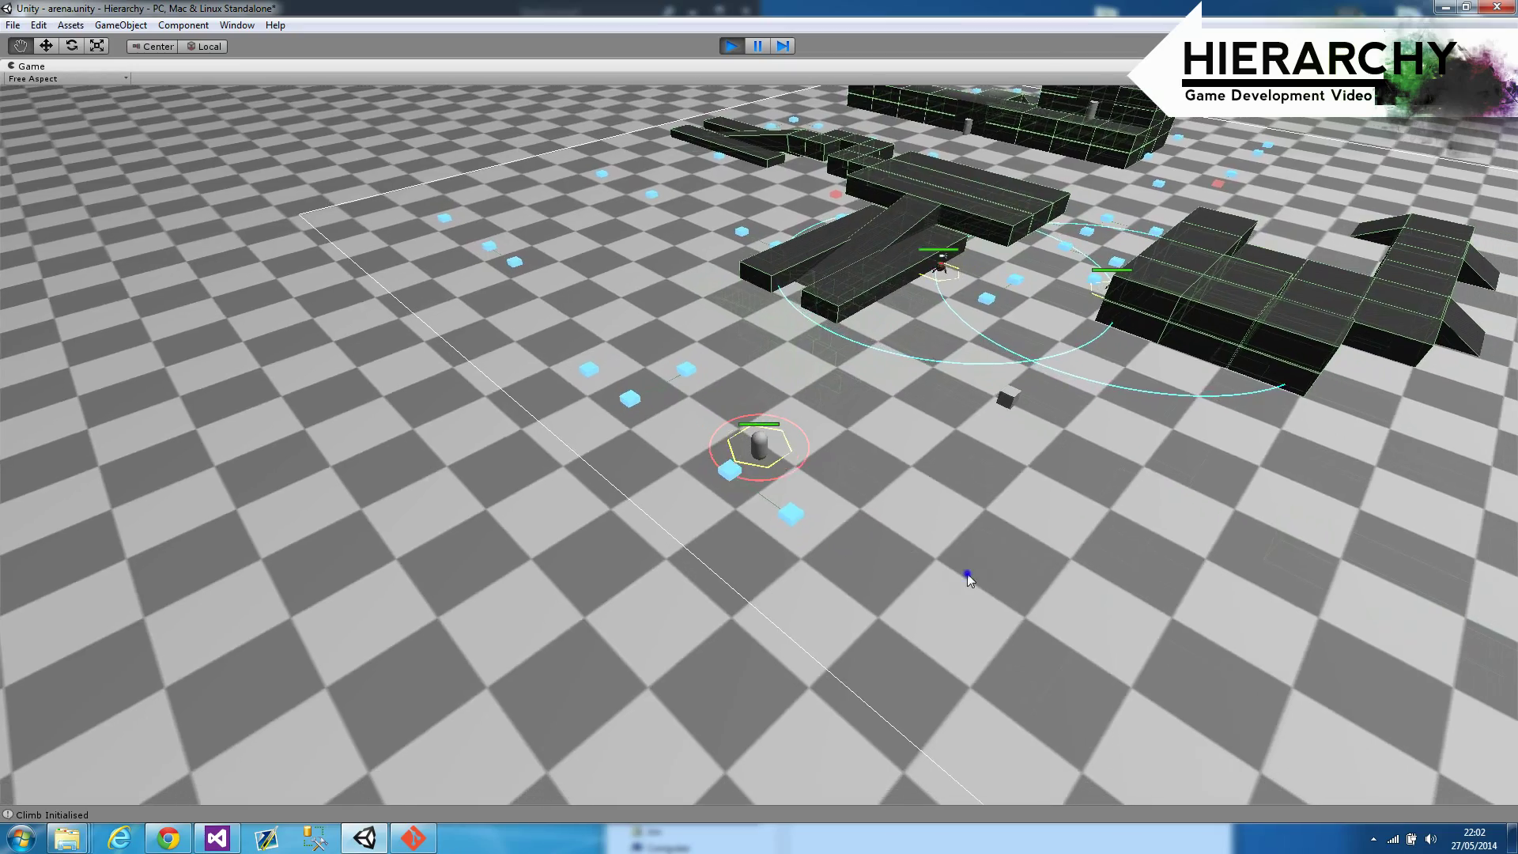
{"action": "right_click", "coordinate": [1113, 538]}
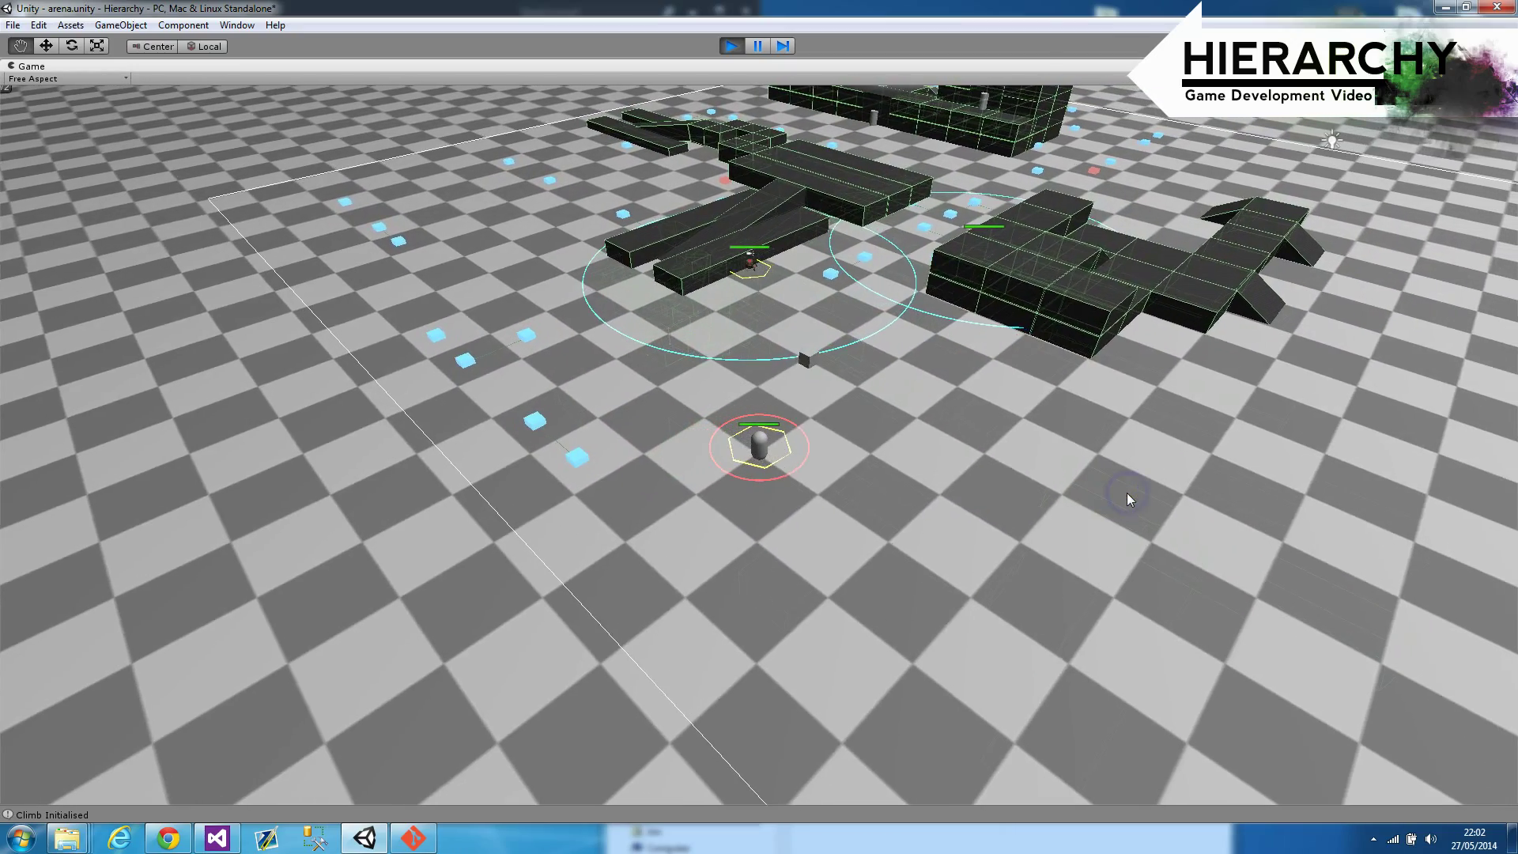
{"action": "left_click", "coordinate": [1117, 471]}
{"action": "left_click", "coordinate": [988, 436]}
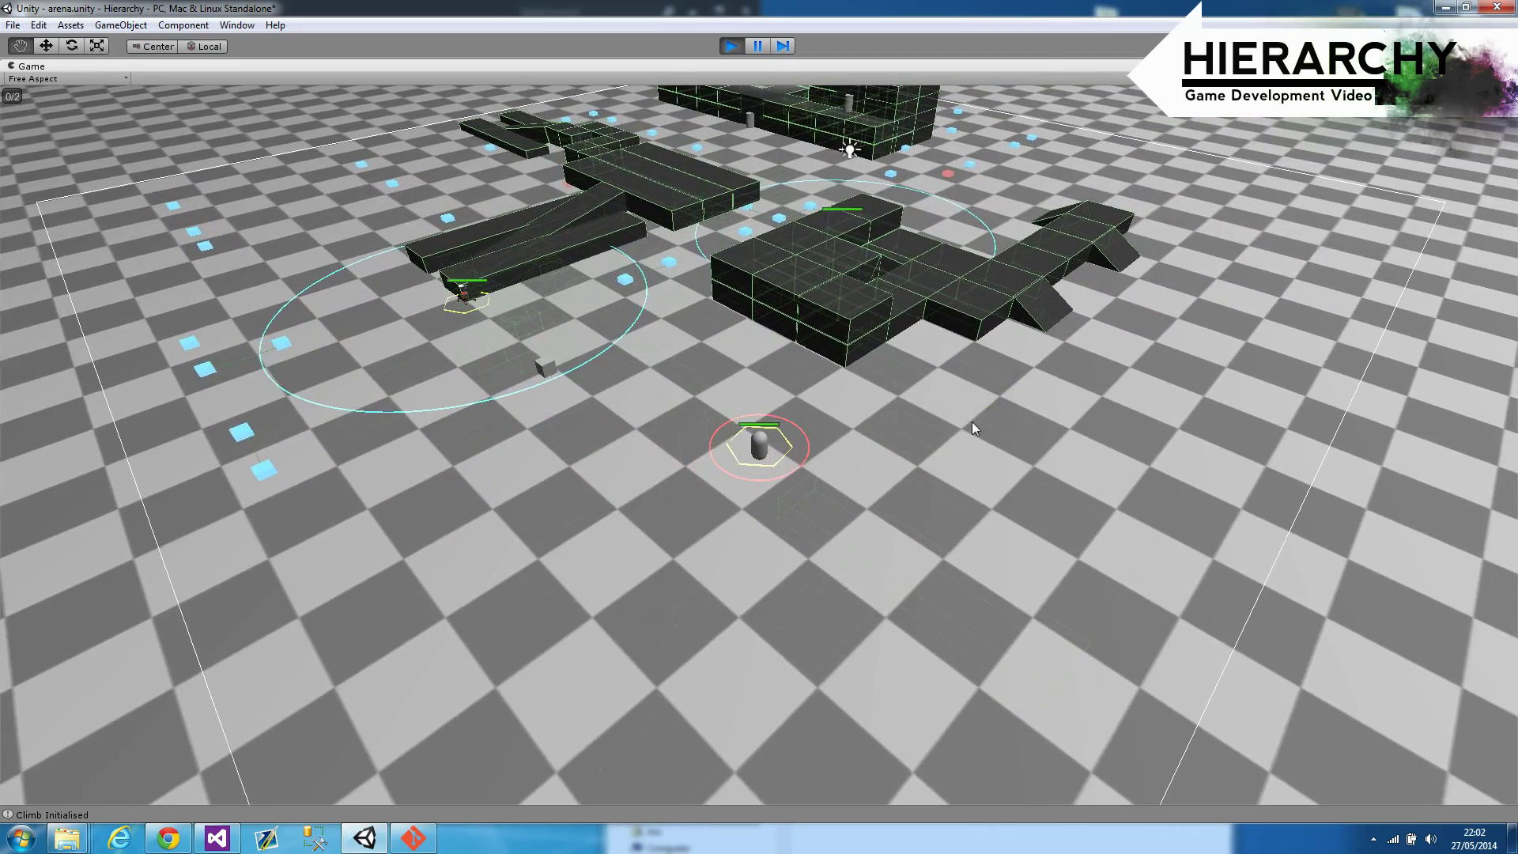
Step: Walk the player around the stepped platform's side ramps and up toward the tall walled structure
{"action": "left_click", "coordinate": [948, 419]}
{"action": "left_click", "coordinate": [950, 395]}
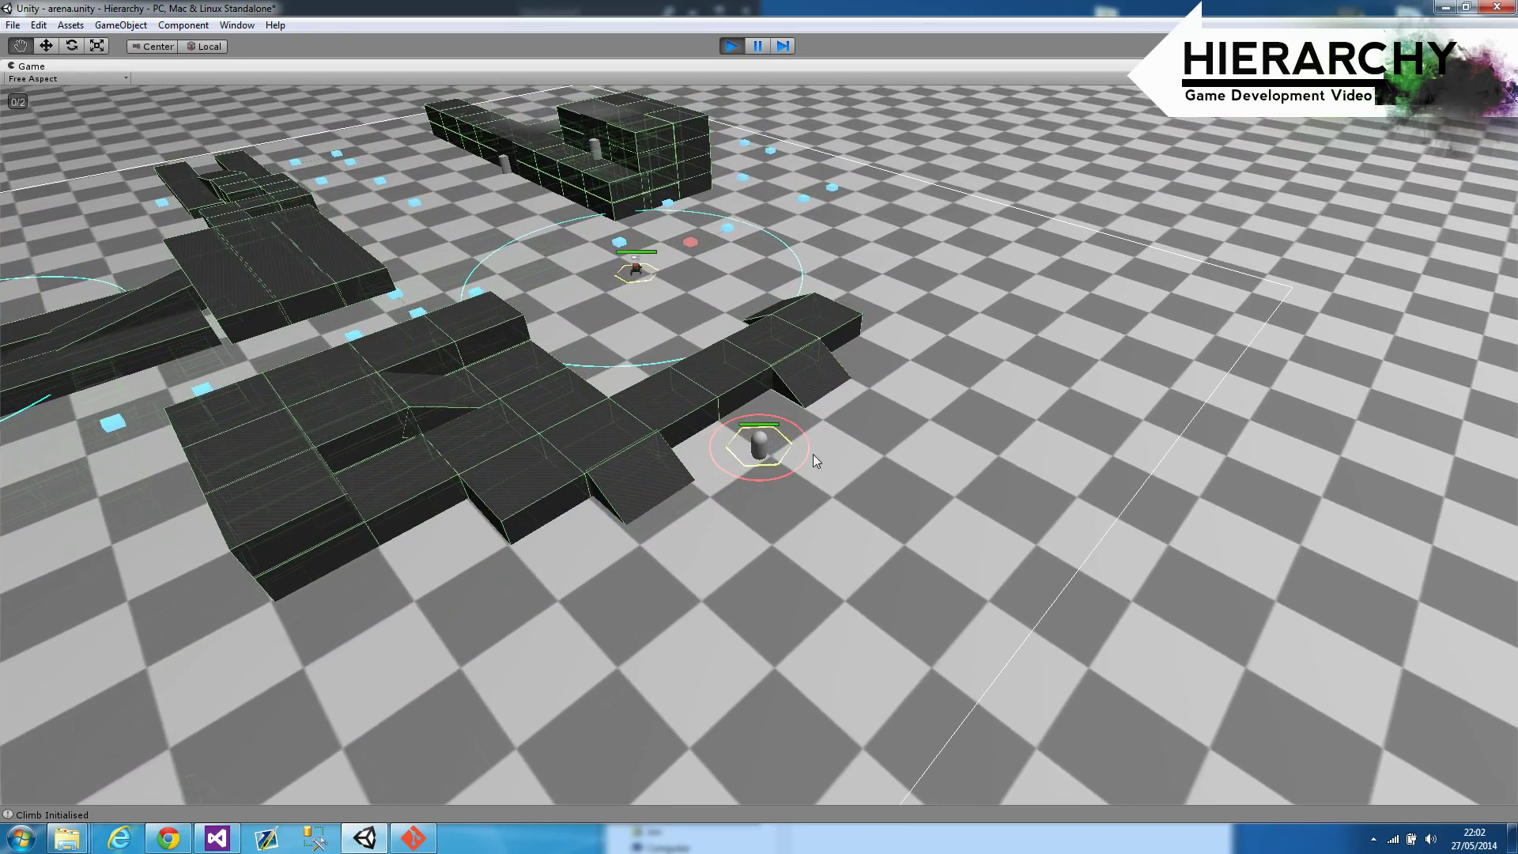
{"action": "left_click", "coordinate": [875, 411]}
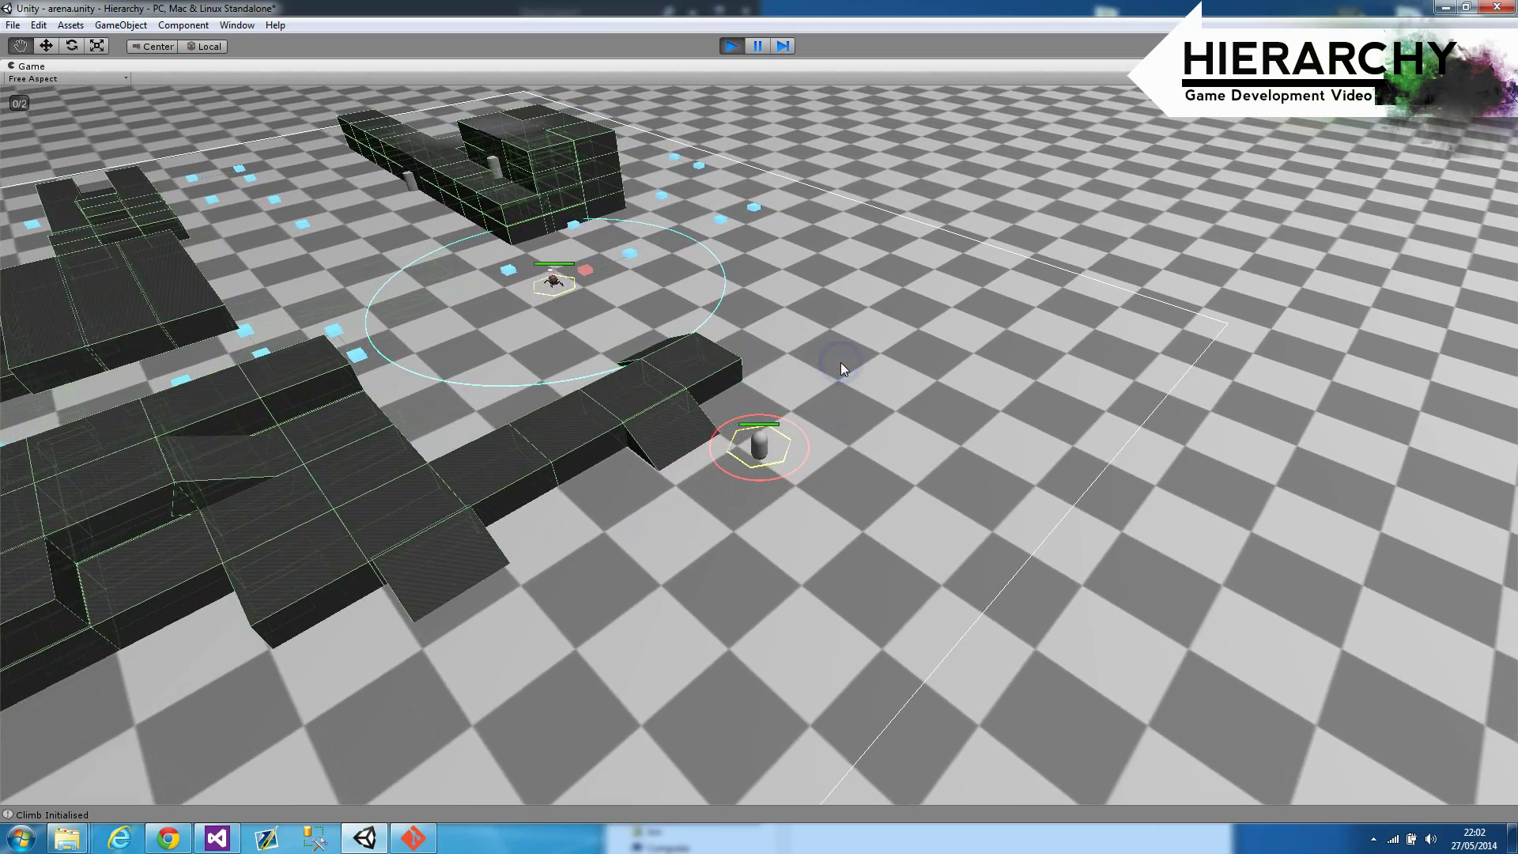
{"action": "left_click", "coordinate": [841, 362]}
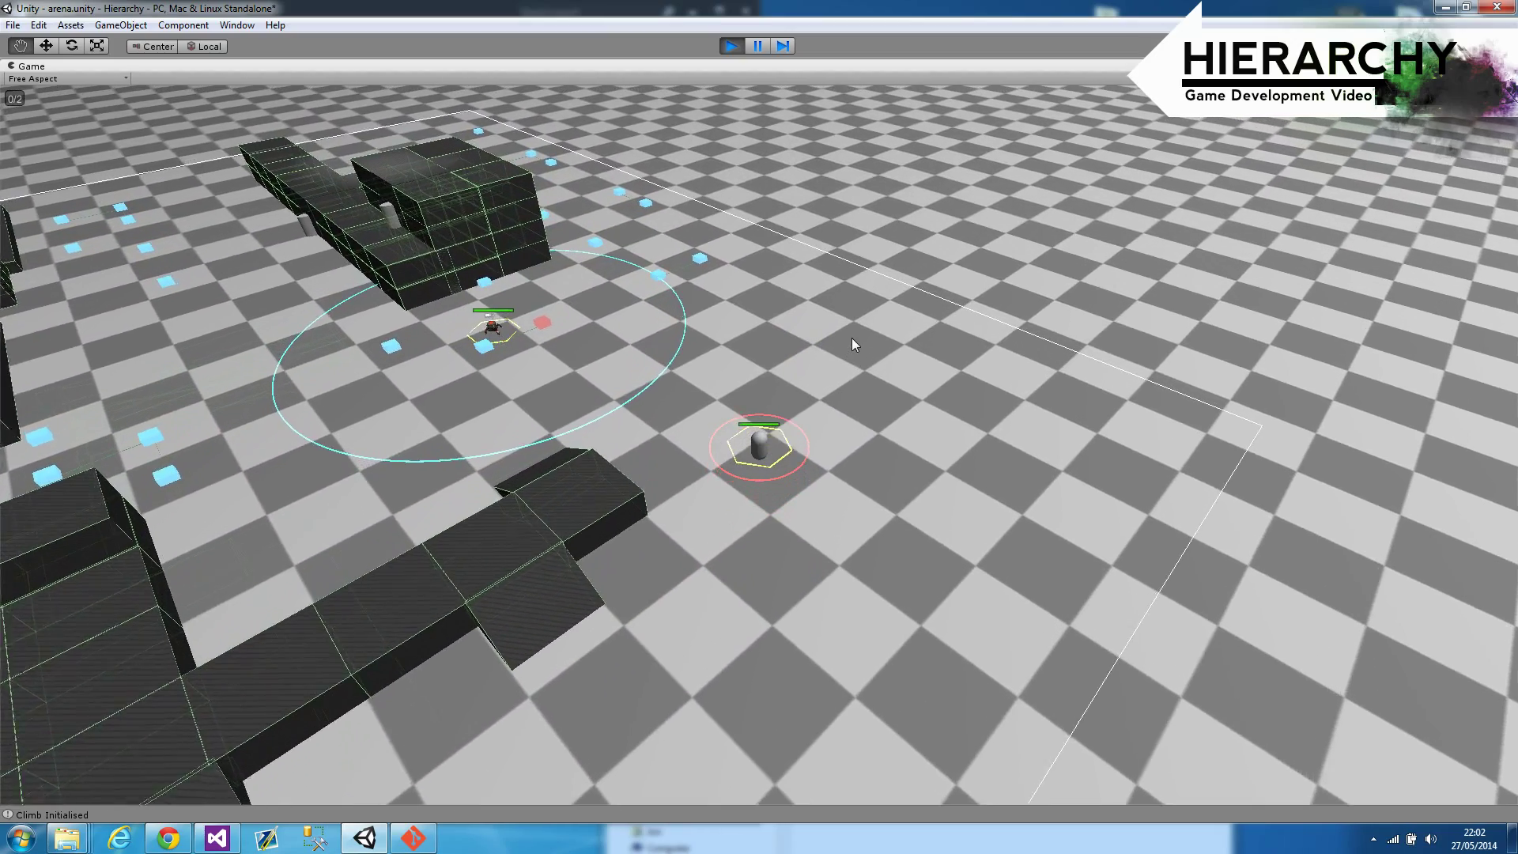
{"action": "left_click", "coordinate": [837, 317]}
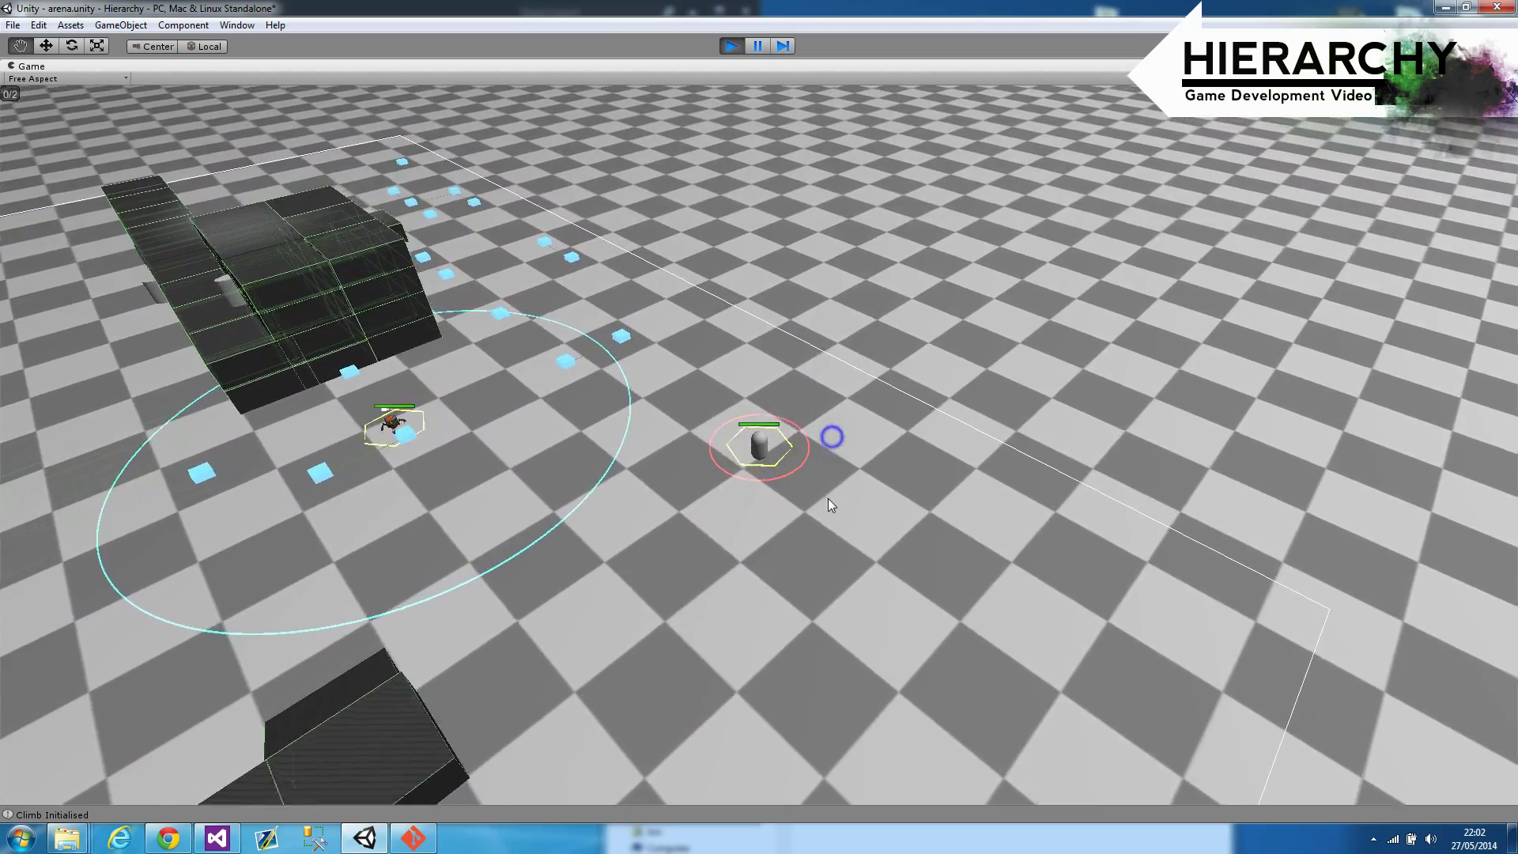
Step: Turn the player around and walk it back down beside the stepped platform's end ramp
{"action": "left_click", "coordinate": [822, 516]}
{"action": "left_click", "coordinate": [749, 525]}
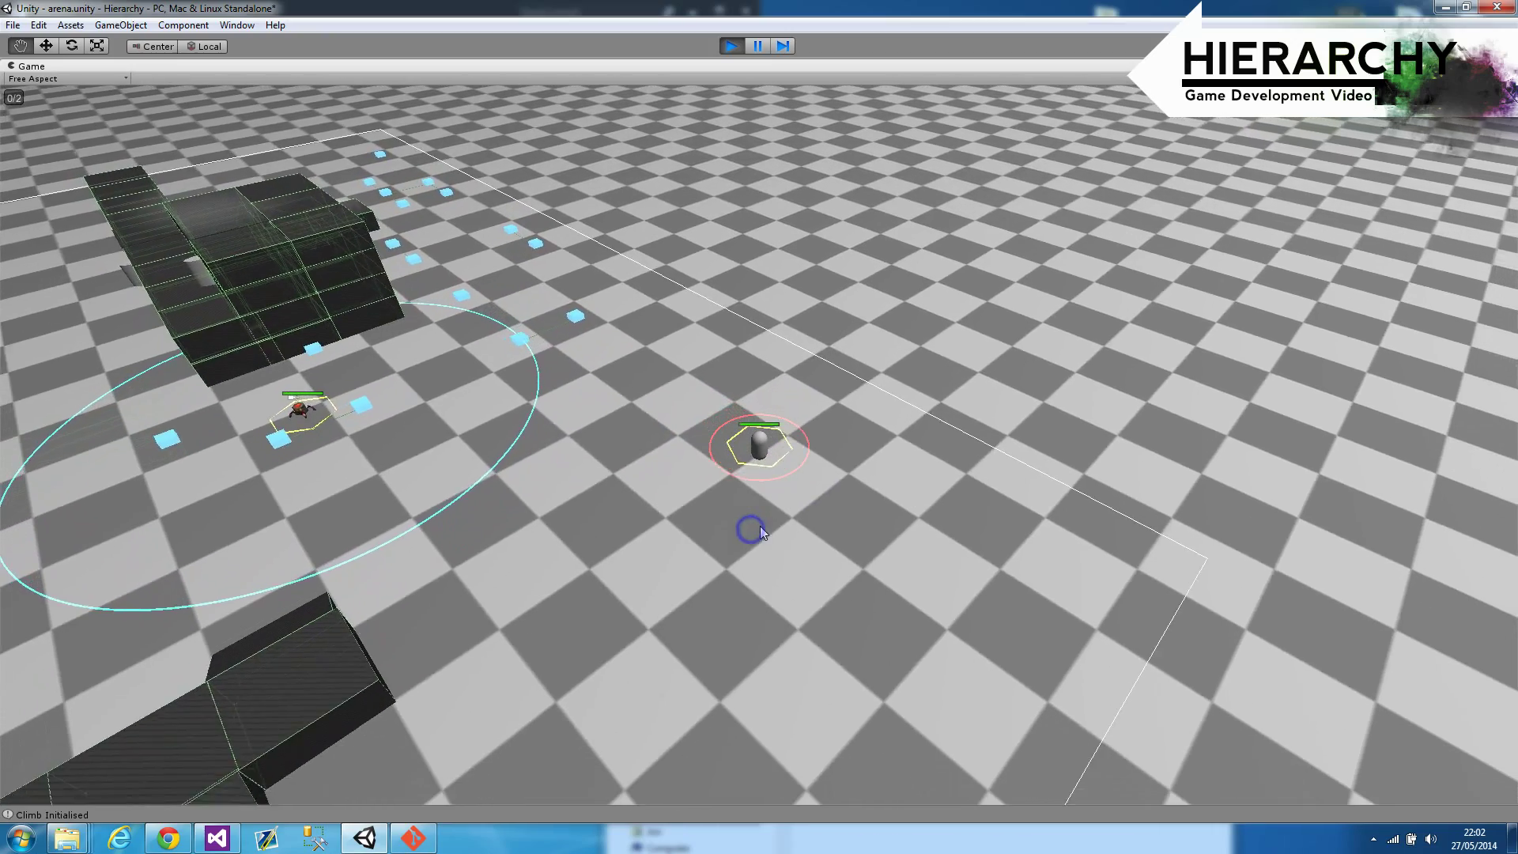
{"action": "left_click", "coordinate": [695, 548]}
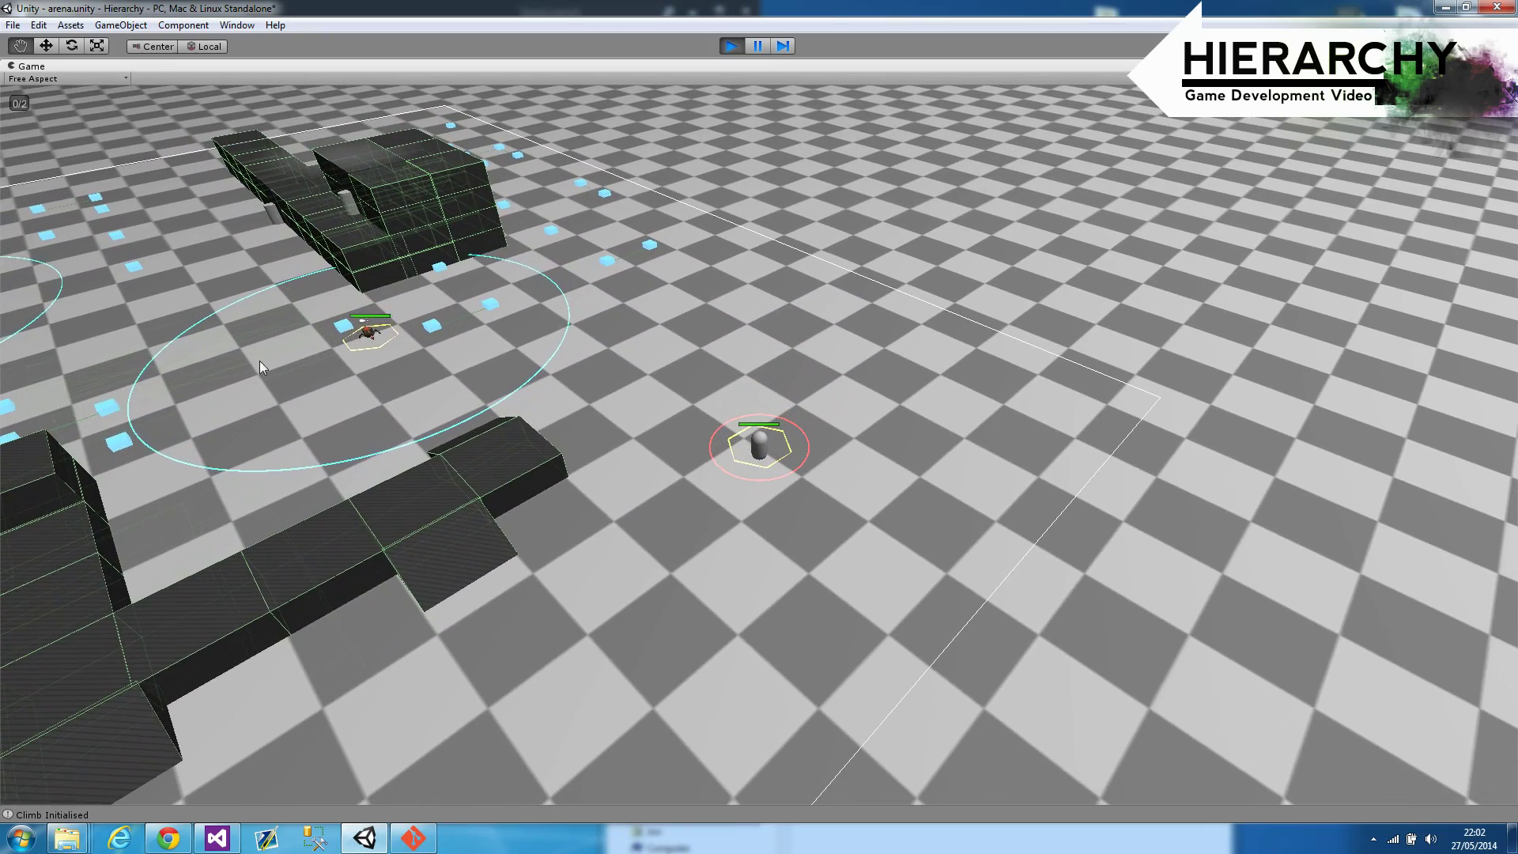
{"action": "right_click", "coordinate": [655, 552]}
{"action": "right_click", "coordinate": [582, 630]}
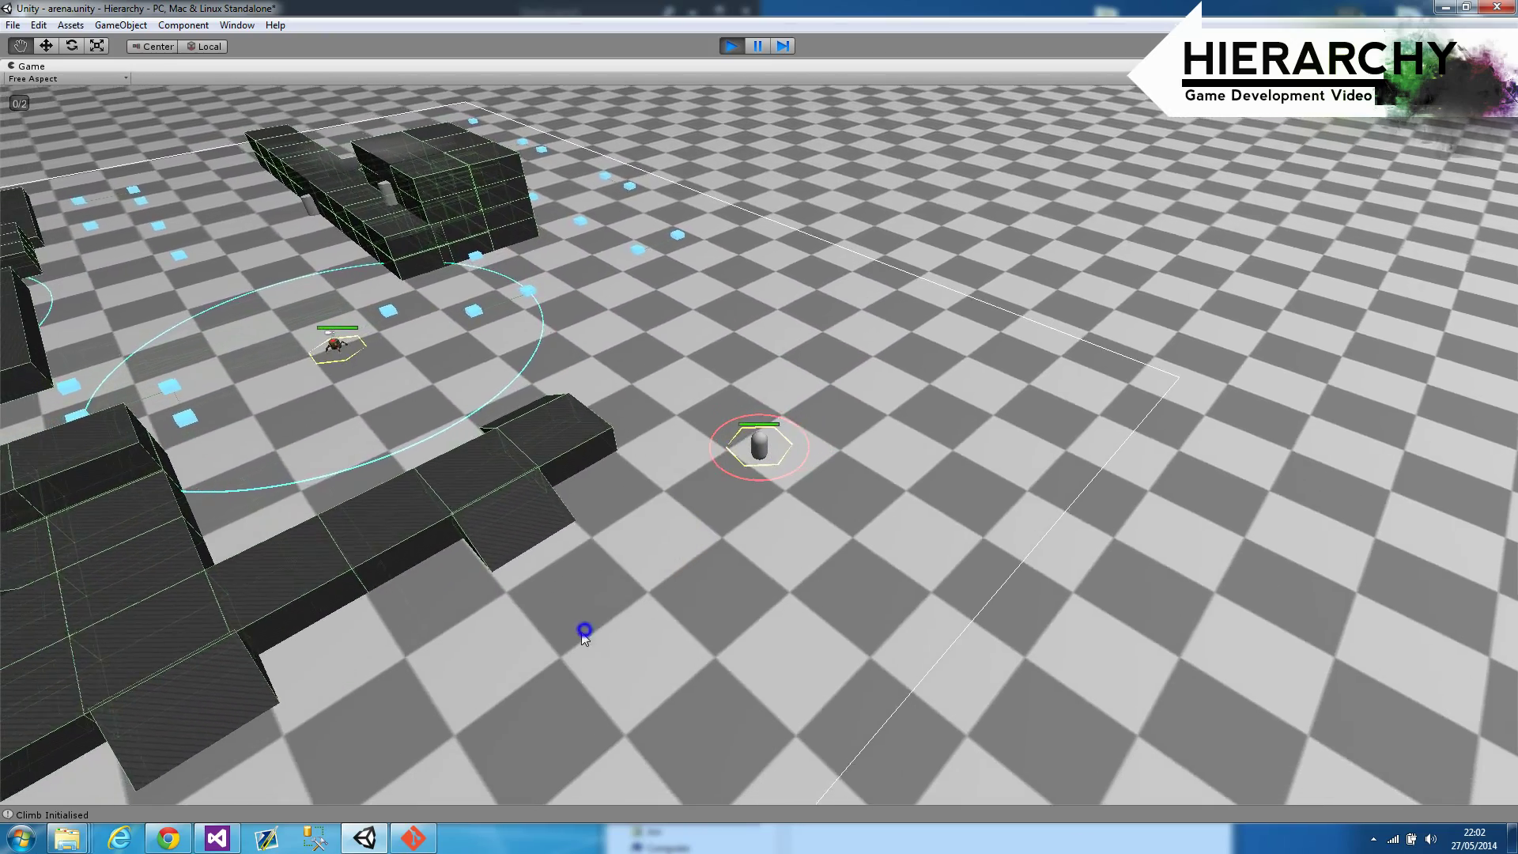
{"action": "right_click", "coordinate": [580, 633]}
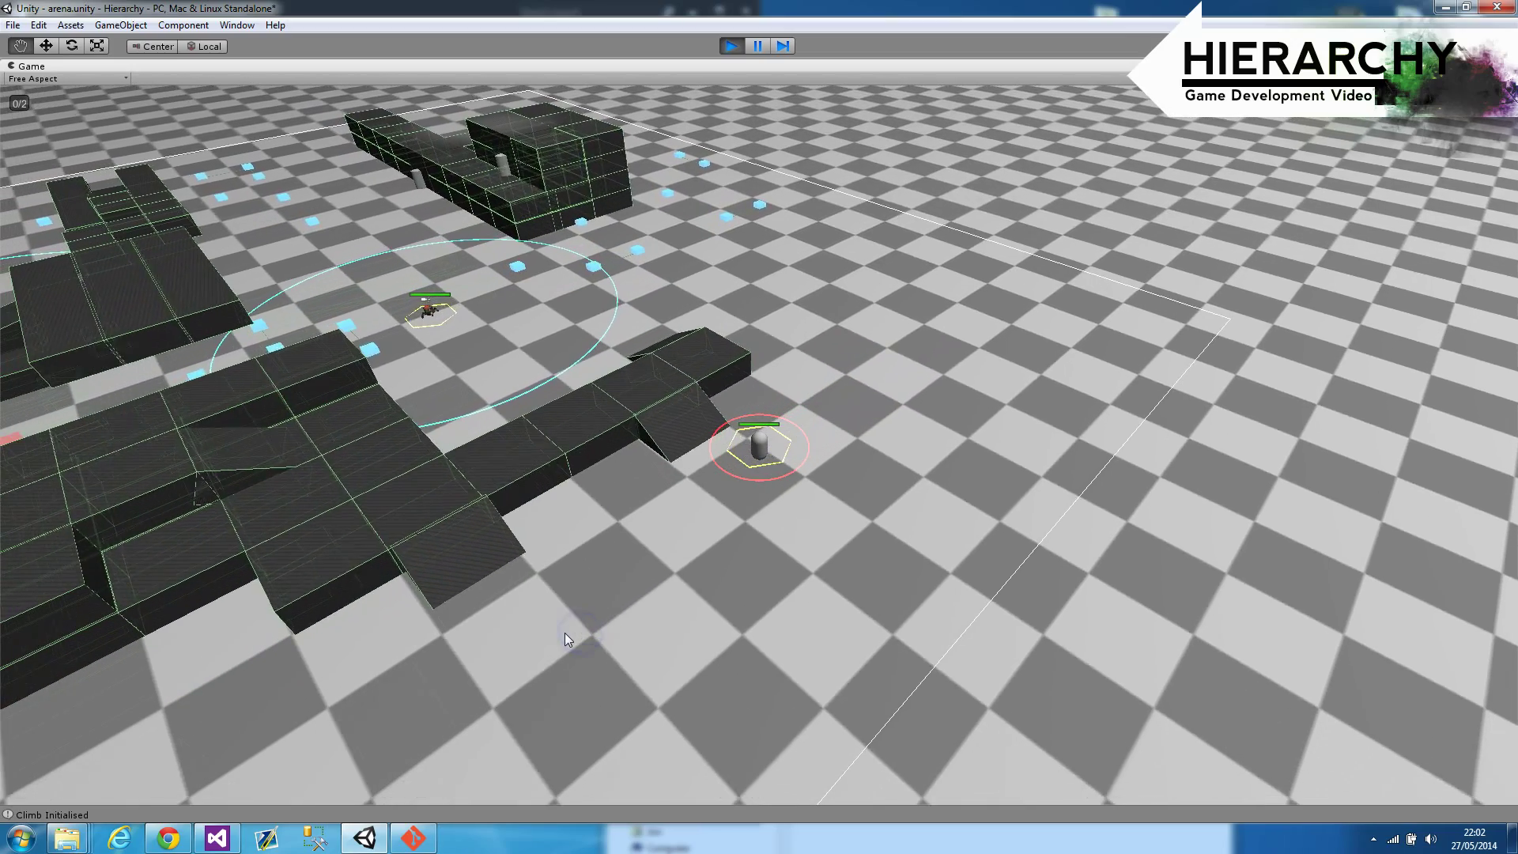
Step: Walk the player past the platform's ramps and onto the open floor in front of the platform
{"action": "left_click", "coordinate": [565, 633]}
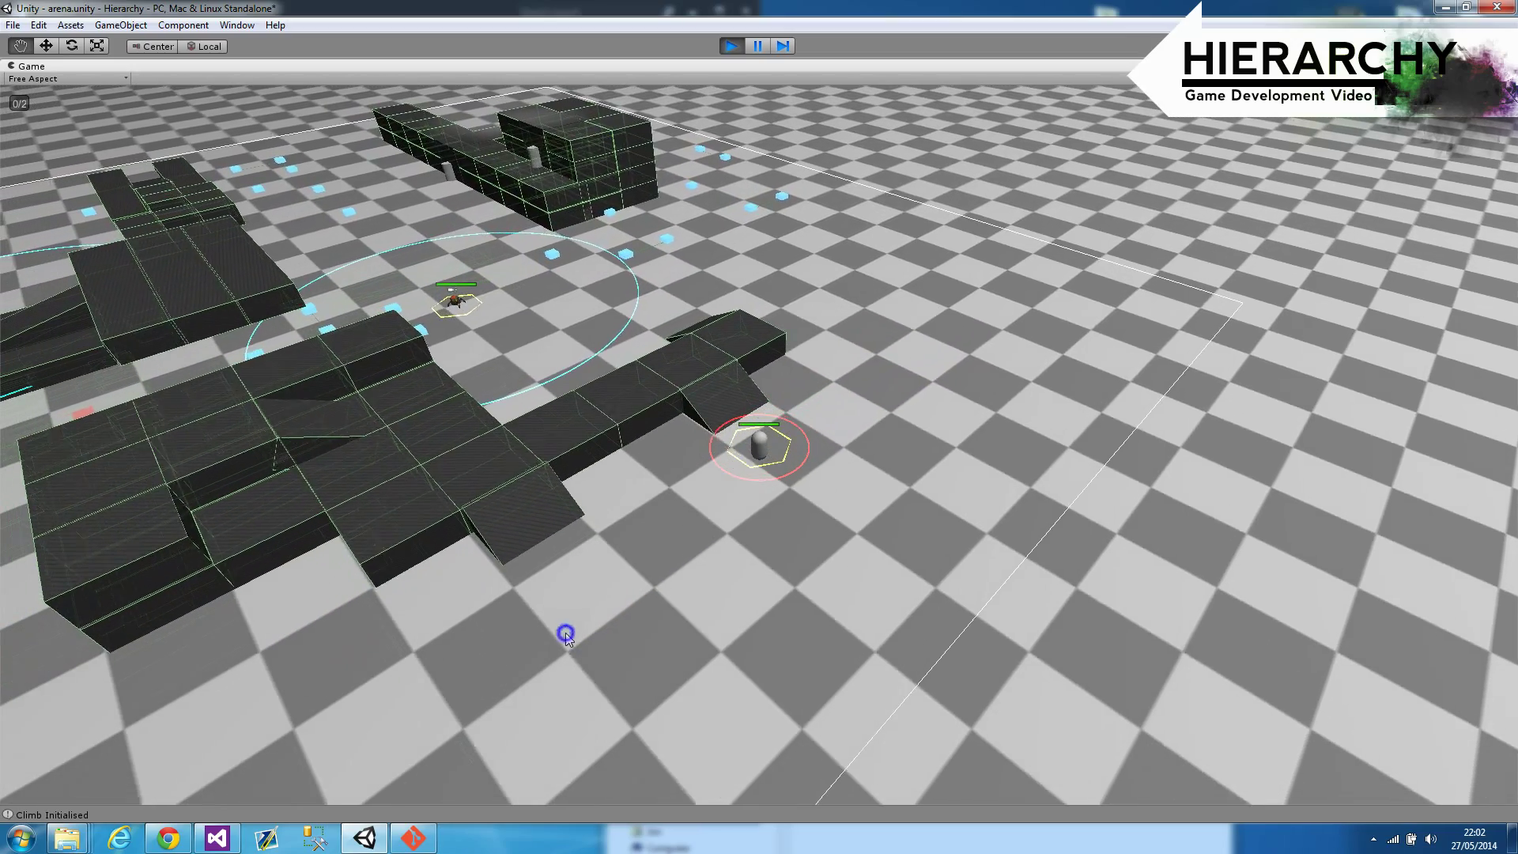
{"action": "left_click", "coordinate": [471, 582]}
{"action": "right_click", "coordinate": [463, 583]}
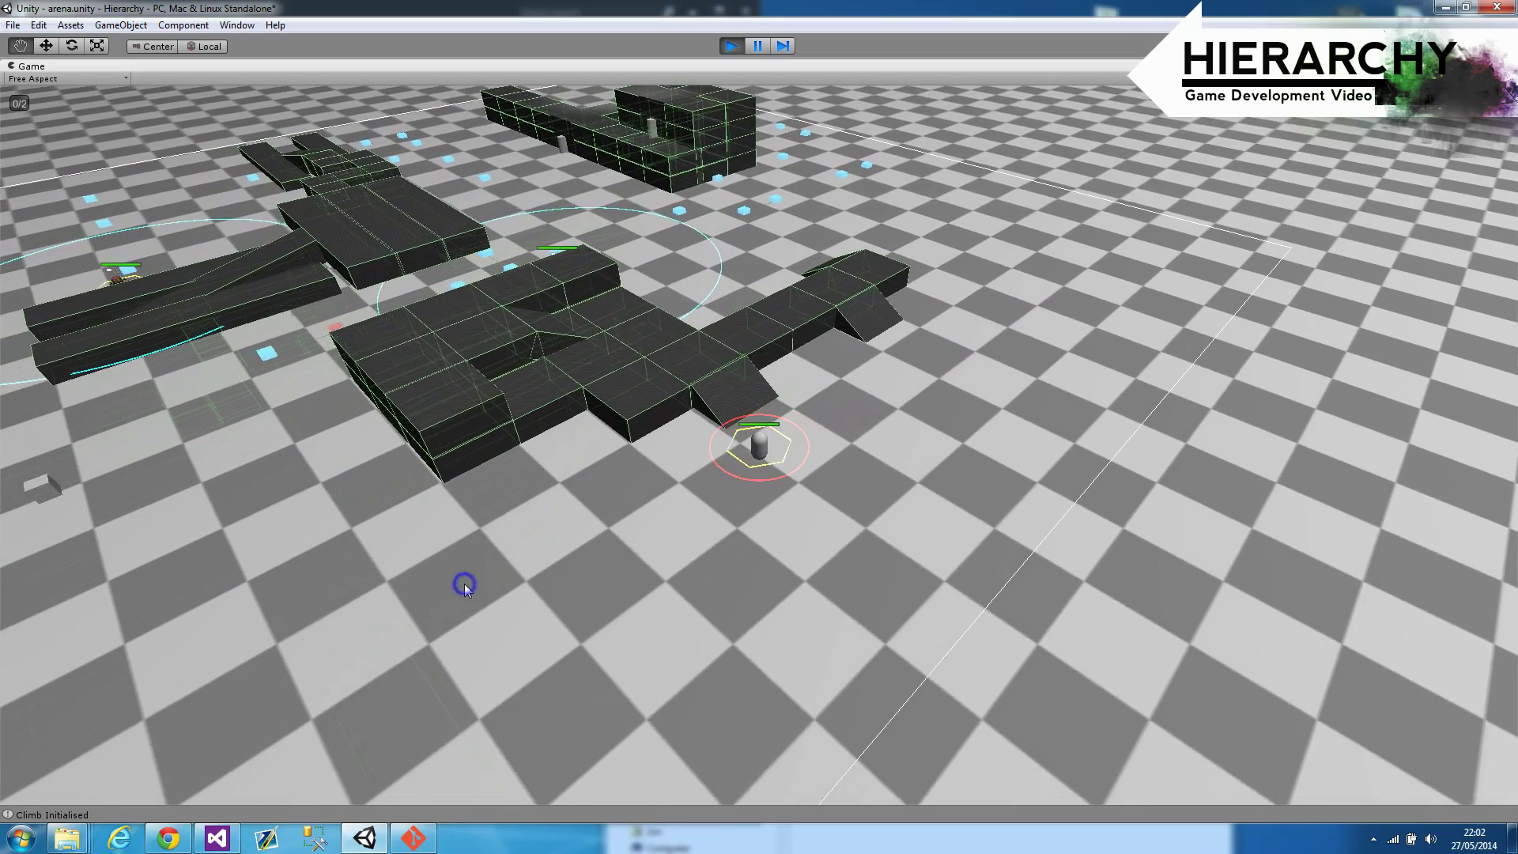
{"action": "right_click", "coordinate": [448, 545]}
{"action": "left_click", "coordinate": [501, 529]}
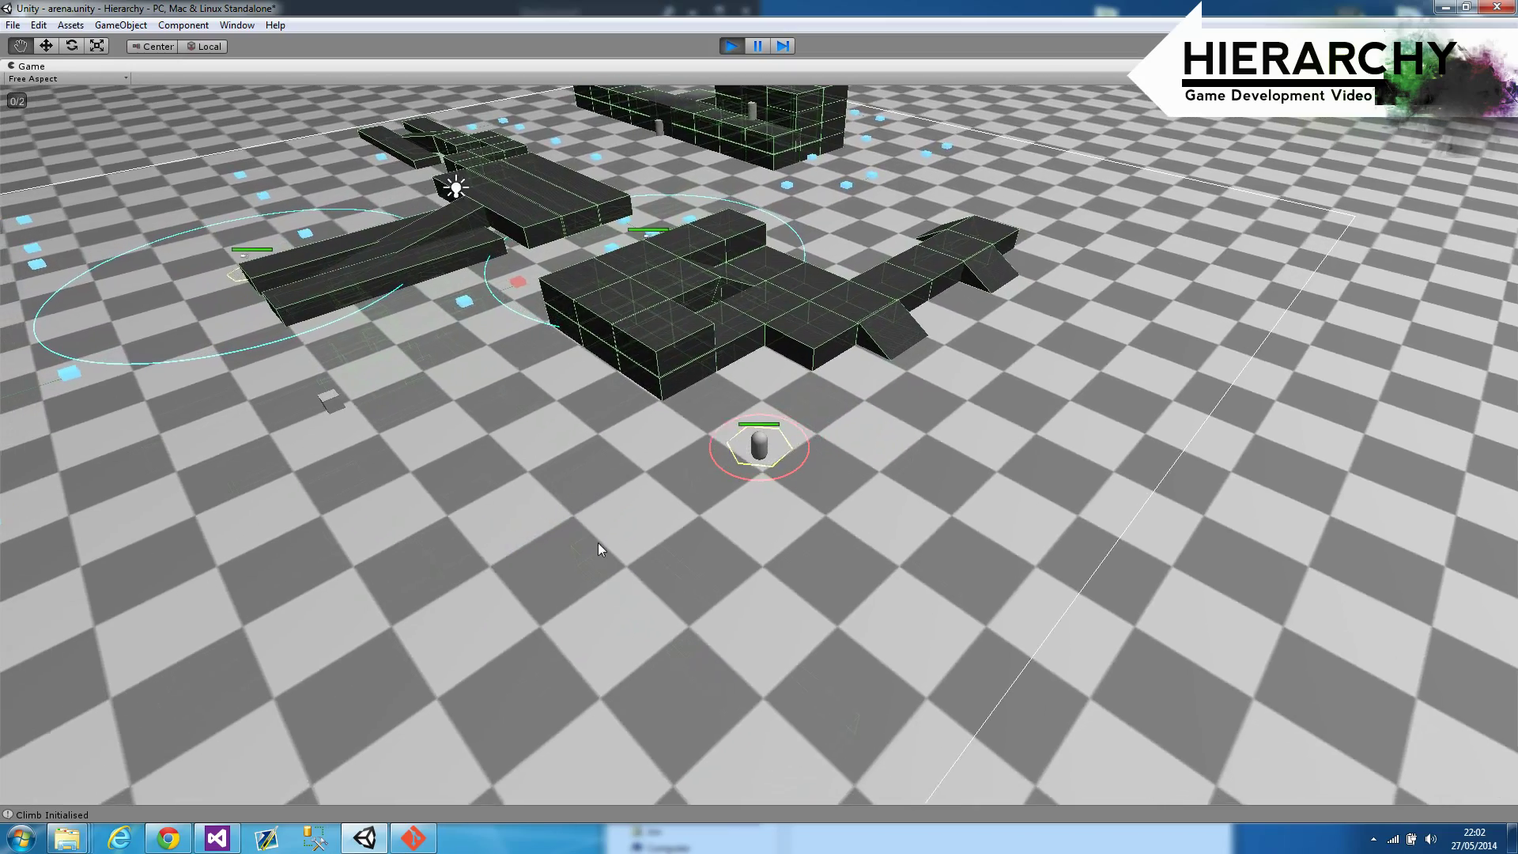
{"action": "left_click", "coordinate": [633, 529]}
{"action": "right_click", "coordinate": [563, 535]}
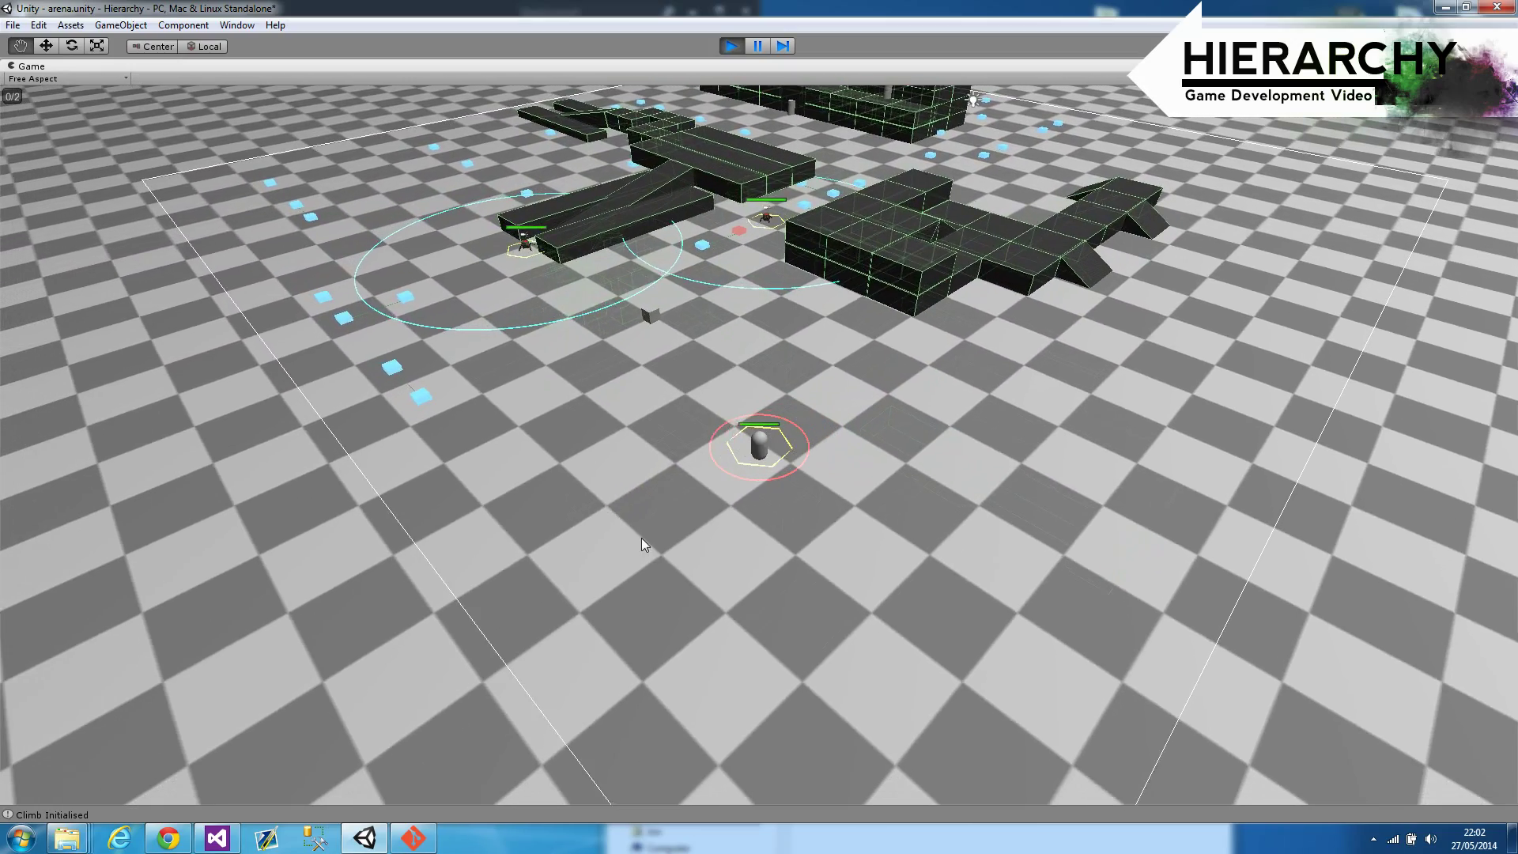
Step: Reposition the player in front of the stepped platform and use the wide-range power on the floor near its ramps
{"action": "left_click", "coordinate": [790, 583]}
{"action": "left_click", "coordinate": [911, 533]}
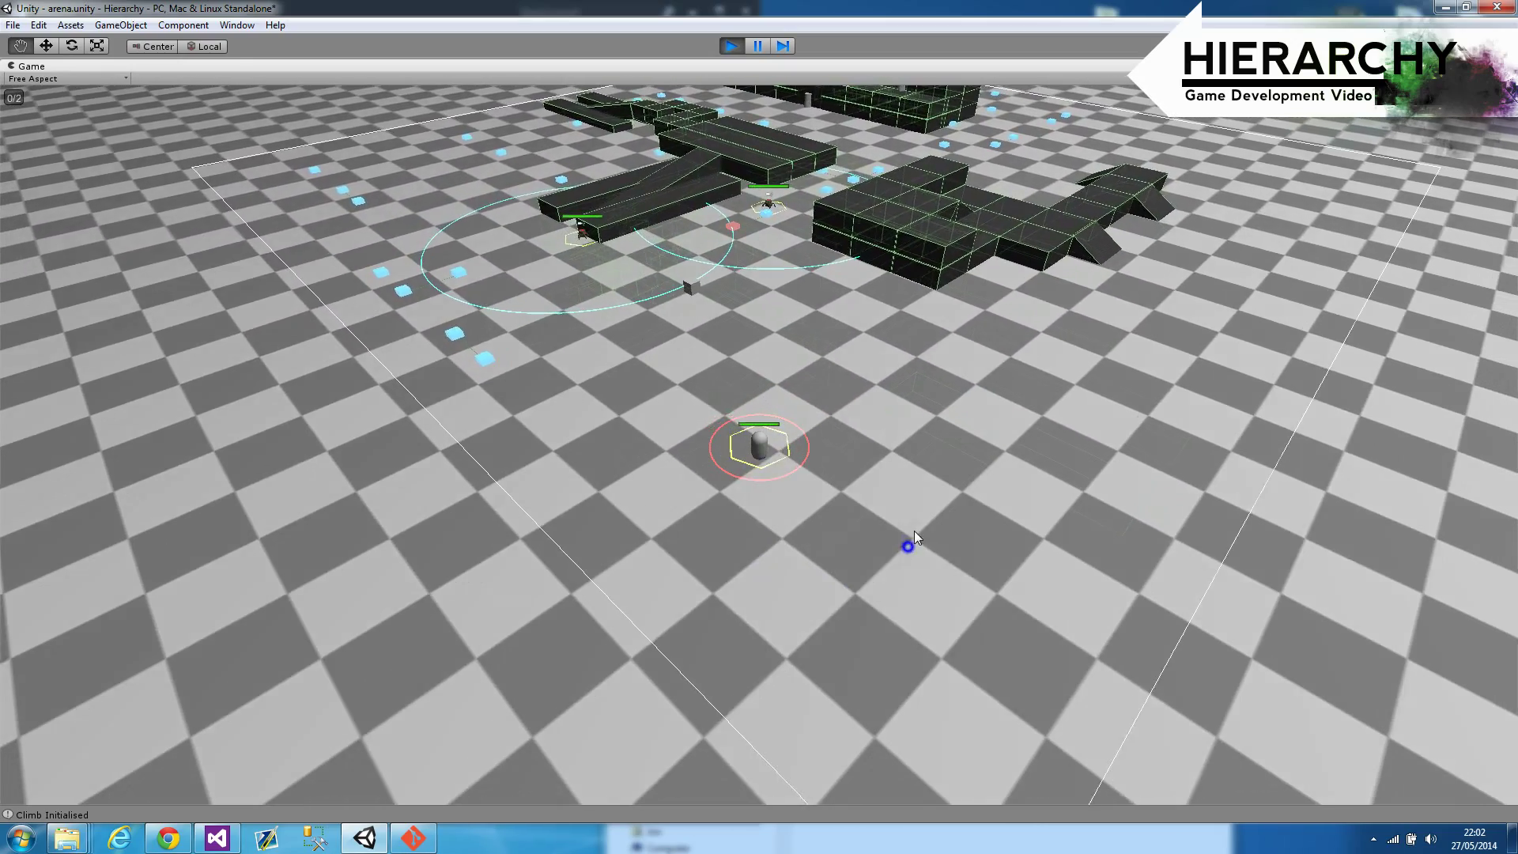
{"action": "left_click", "coordinate": [879, 419]}
{"action": "left_click", "coordinate": [852, 394]}
{"action": "left_click", "coordinate": [892, 401]}
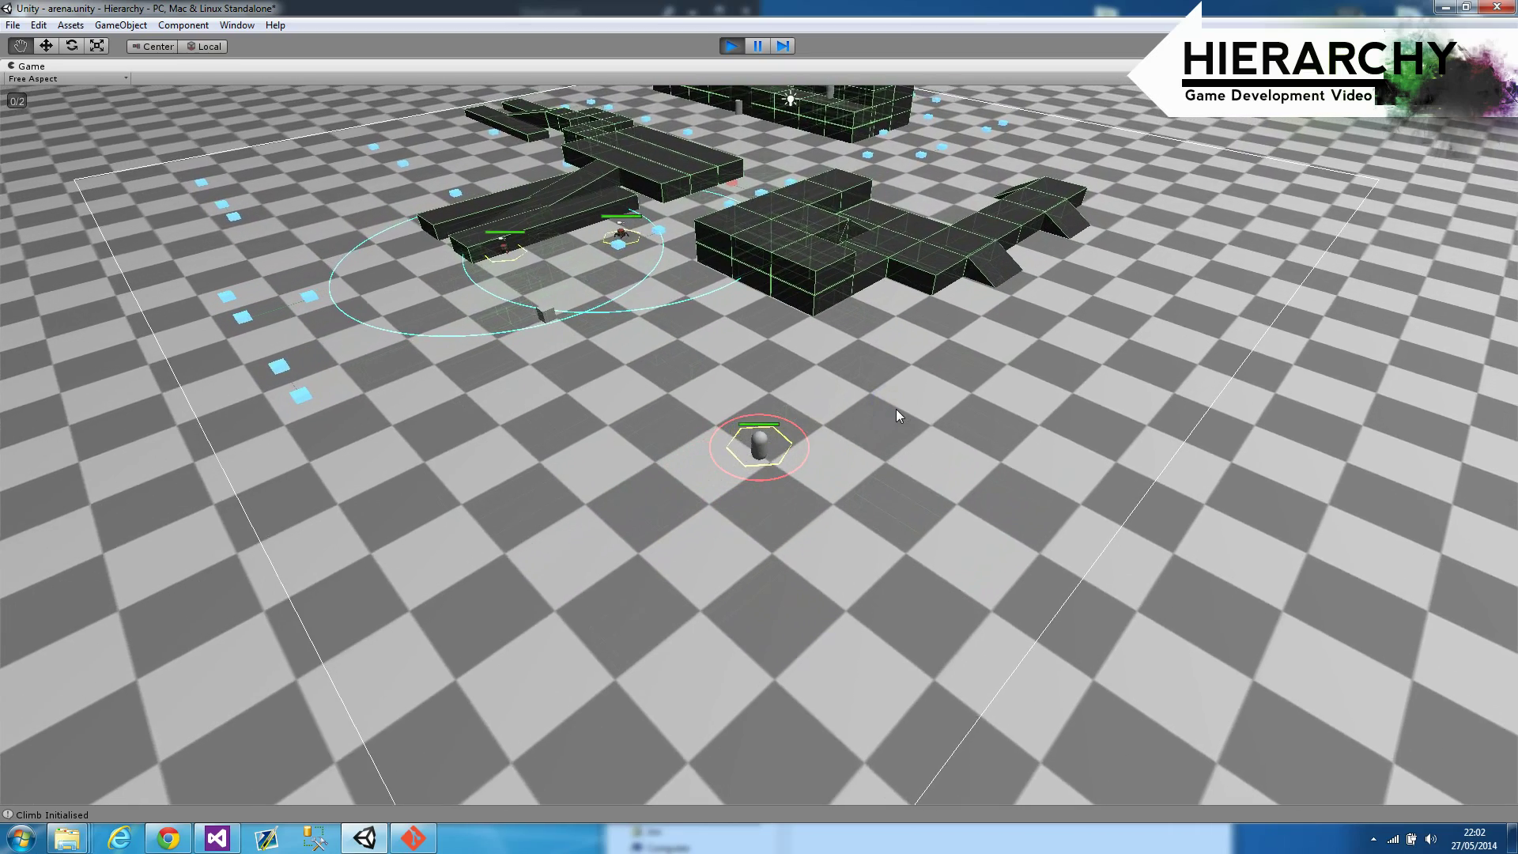
{"action": "key", "text": "q"}
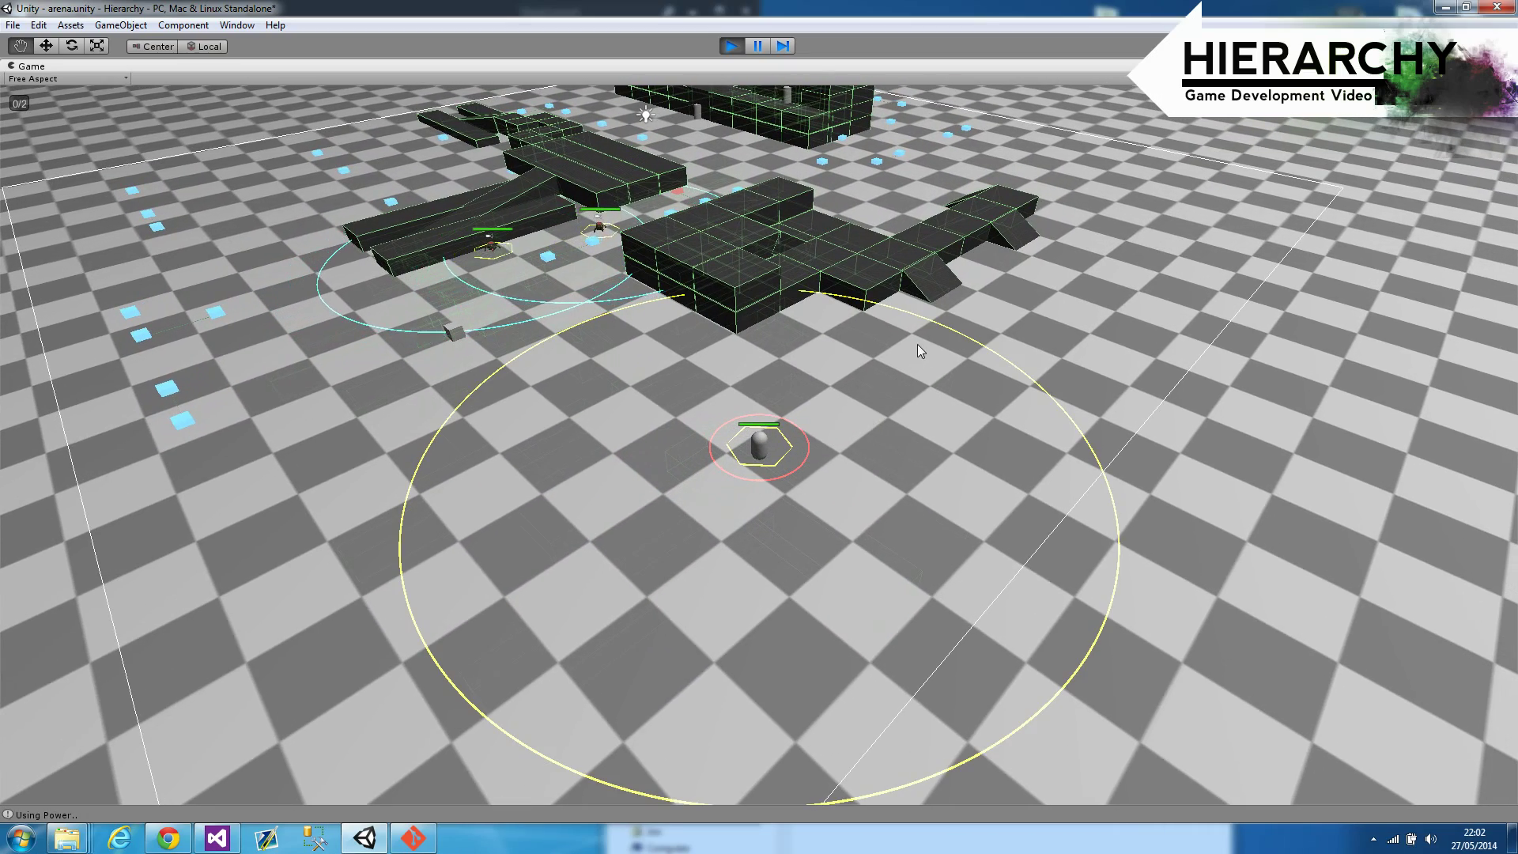
{"action": "left_click", "coordinate": [915, 349]}
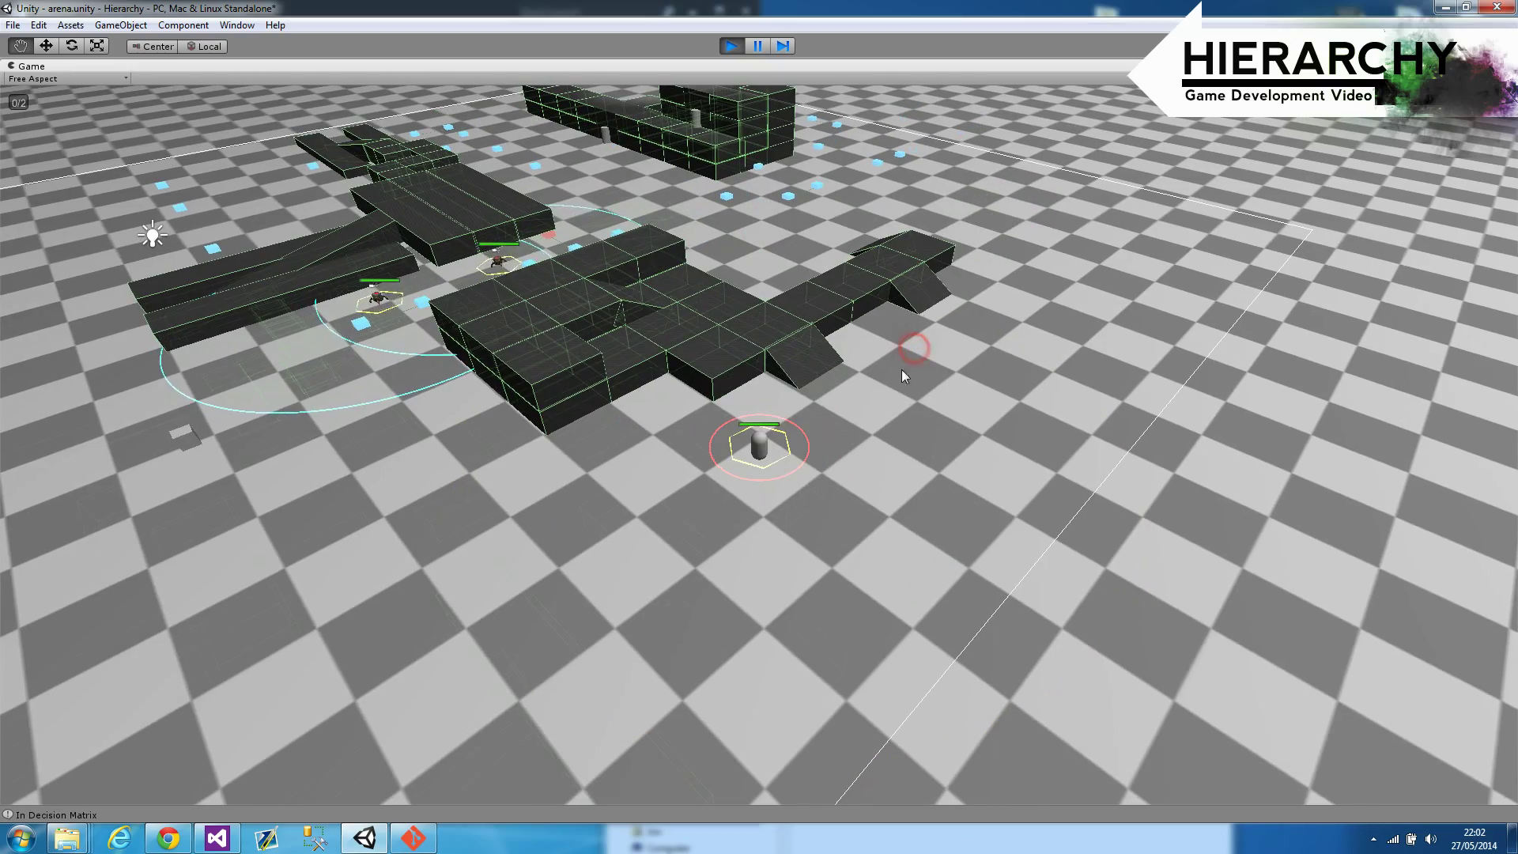
Step: Back the player away from the platform and use the wide-range power again, aimed at the open floor
{"action": "right_click", "coordinate": [809, 474]}
{"action": "right_click", "coordinate": [606, 542]}
{"action": "right_click", "coordinate": [561, 545]}
{"action": "key", "text": "q"}
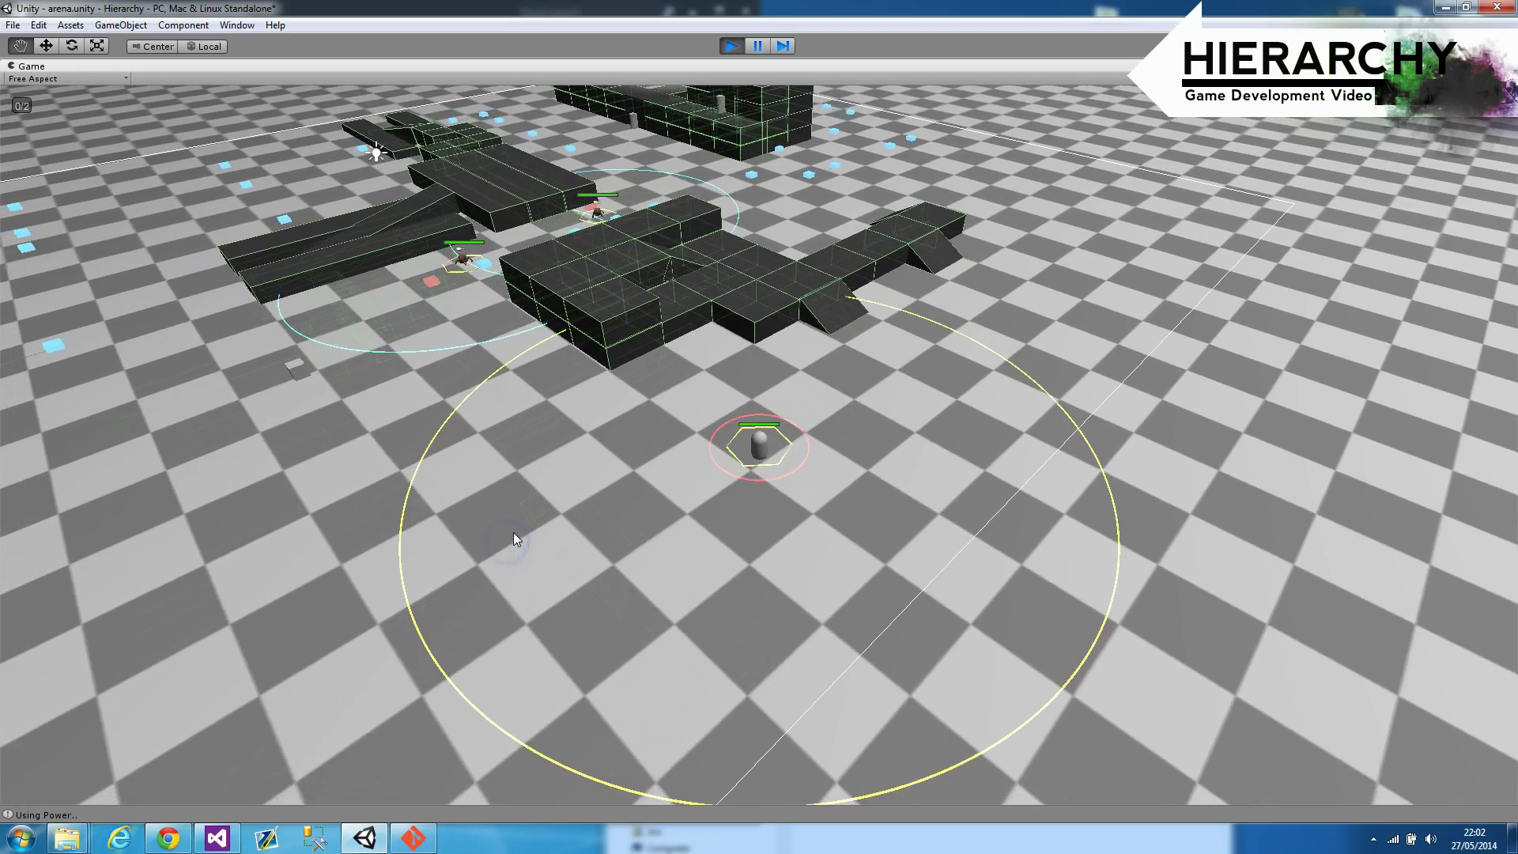
{"action": "left_click", "coordinate": [451, 467]}
Step: Use the shorter-range power on the floor near the player, and move the player across the open floor by the split ramps
{"action": "right_click", "coordinate": [587, 603]}
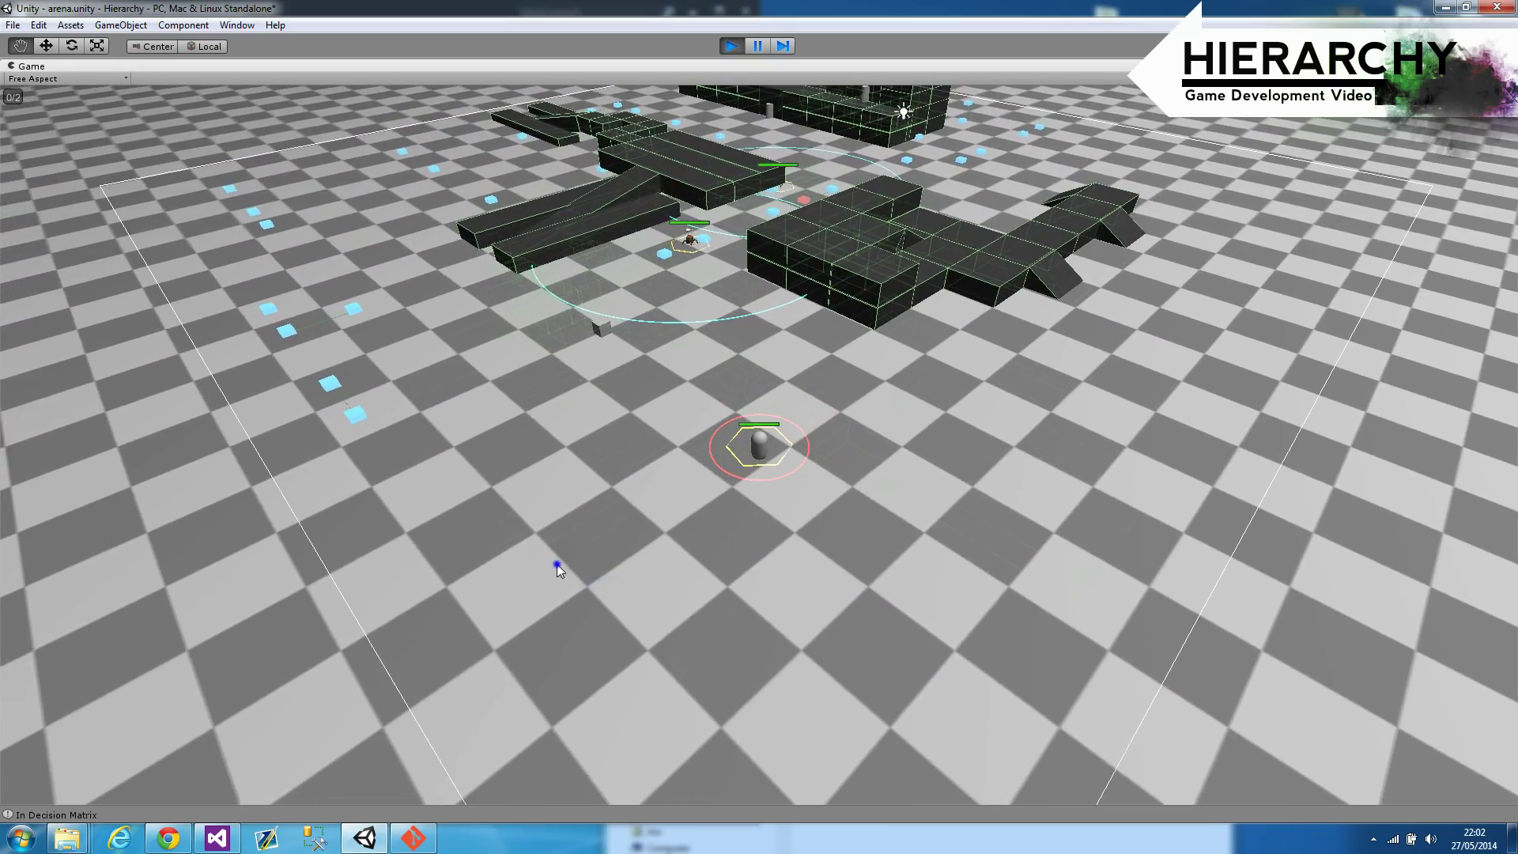
{"action": "key", "text": "1"}
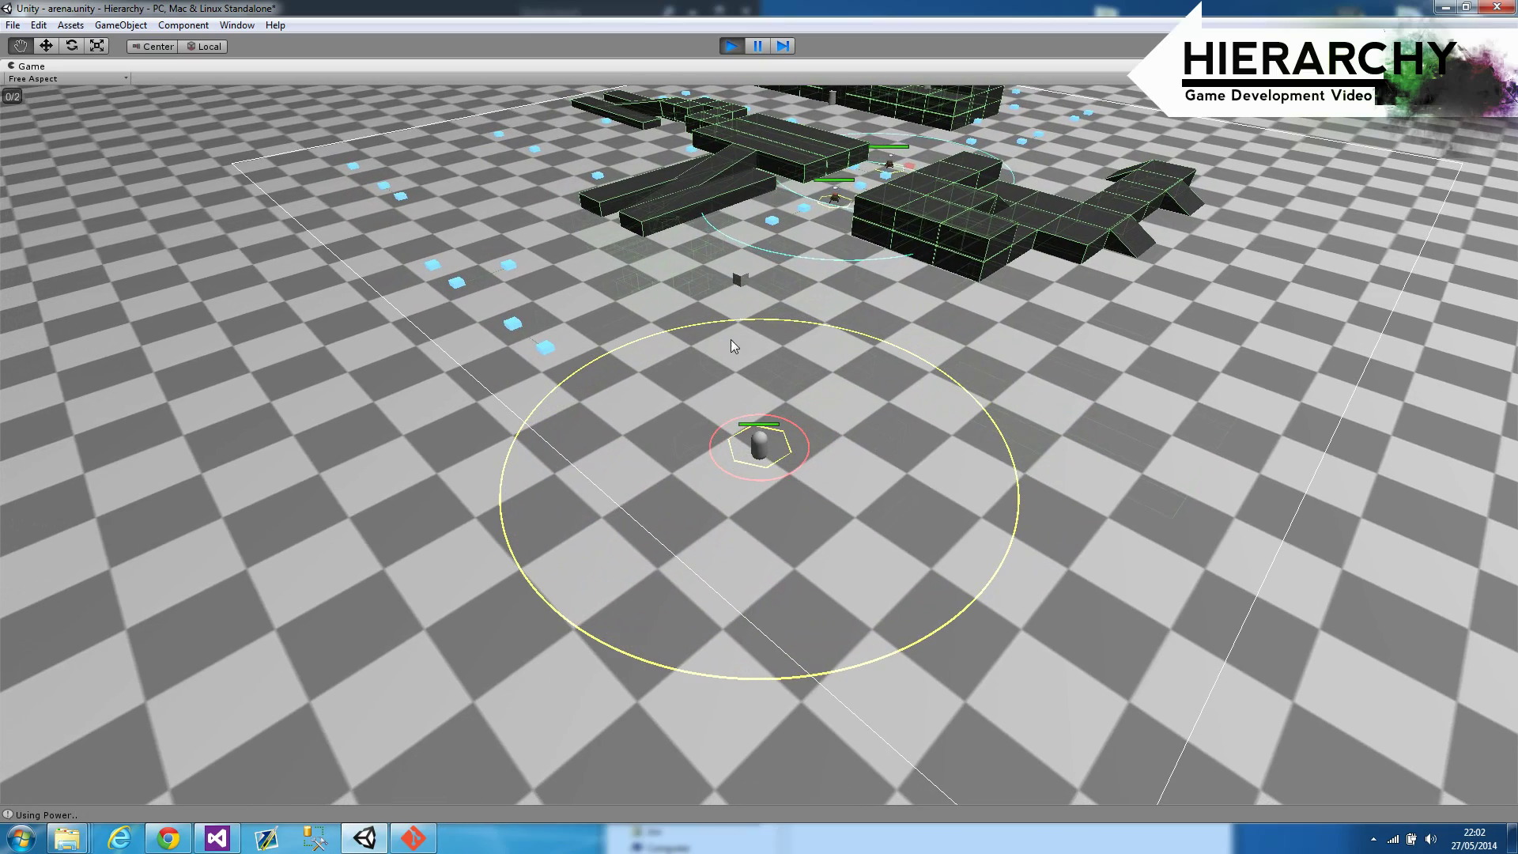
{"action": "left_click", "coordinate": [827, 371]}
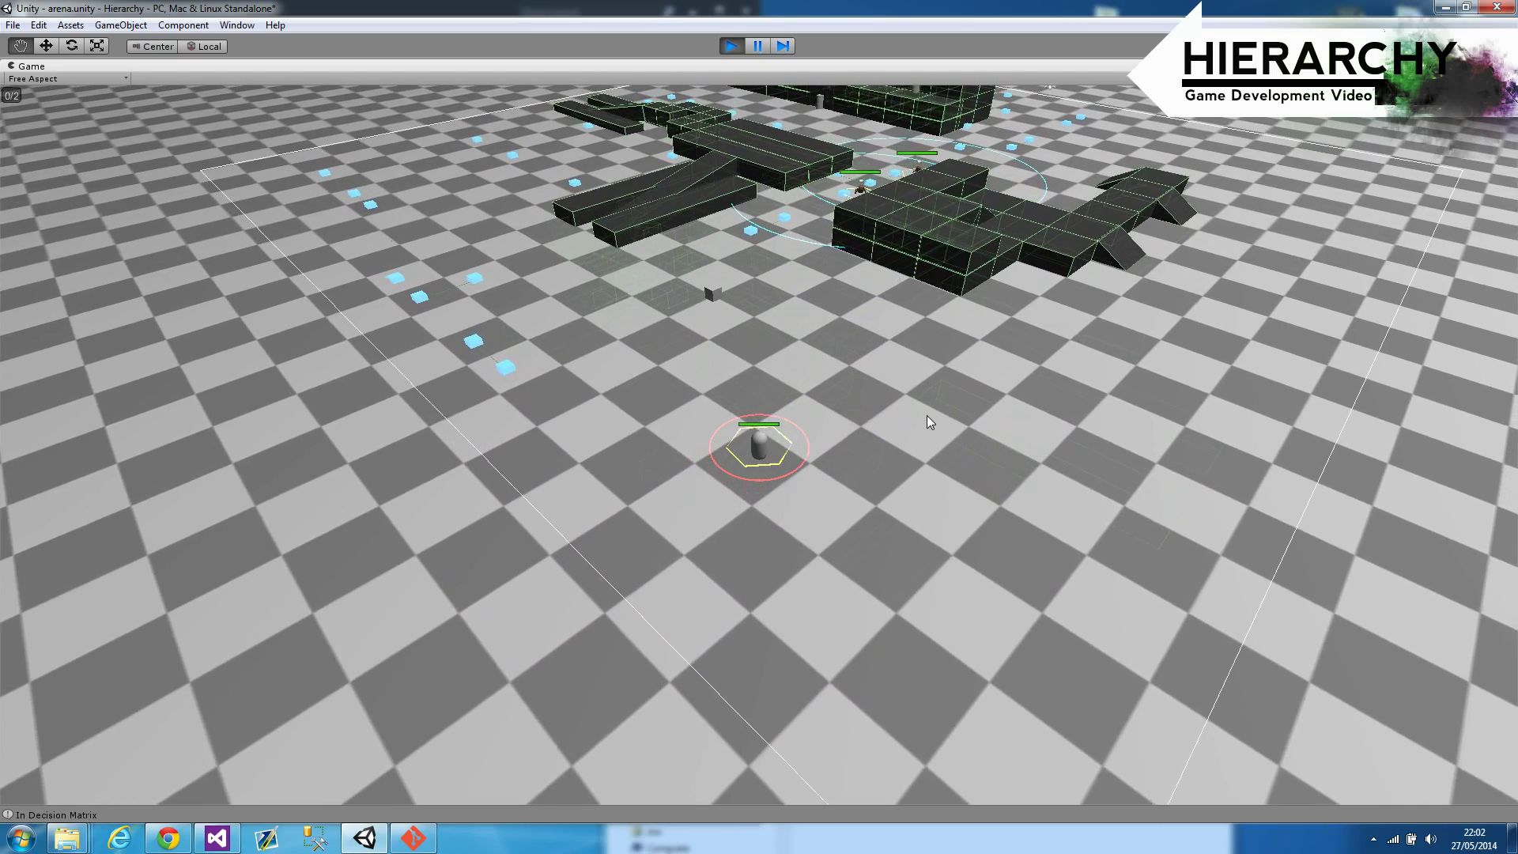
{"action": "left_click", "coordinate": [939, 396]}
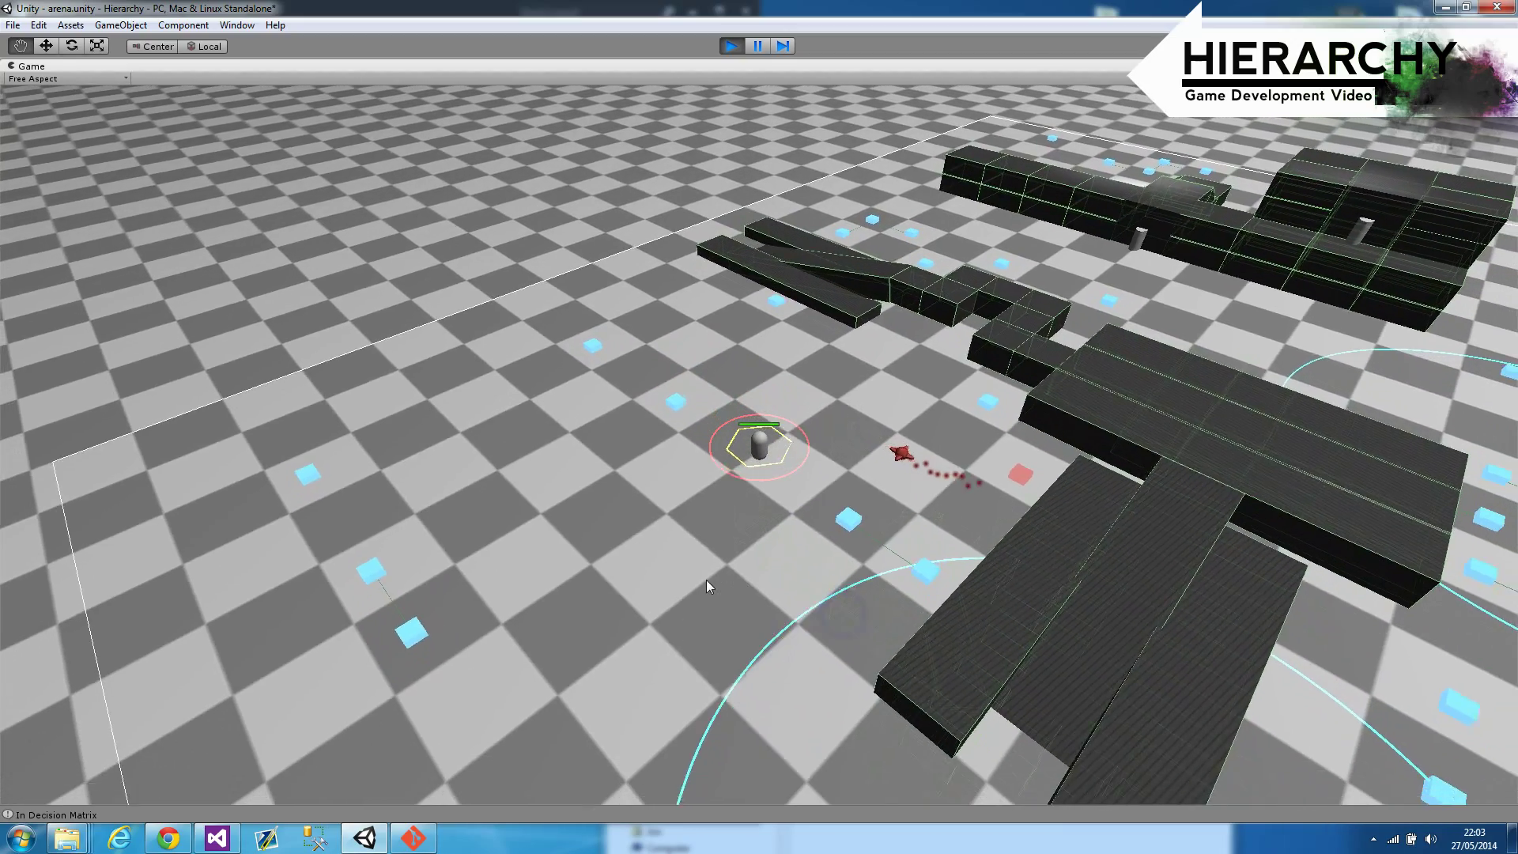
{"action": "right_click", "coordinate": [694, 576]}
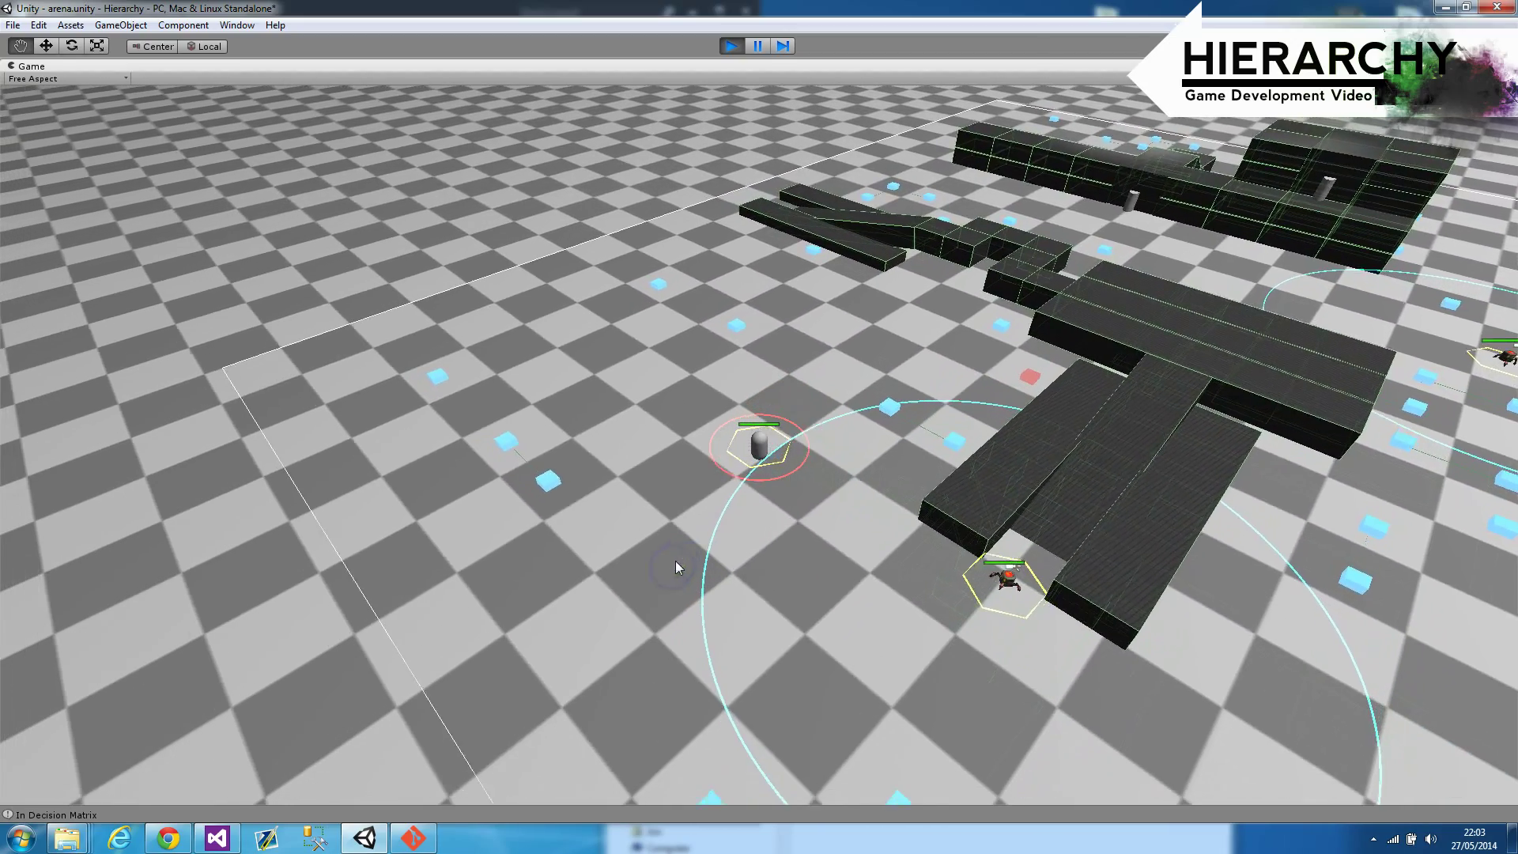
Step: Walk the player away from the enemy and the platform's ramps, along the arena boundary line to the waypoint cubes
{"action": "right_click", "coordinate": [682, 551]}
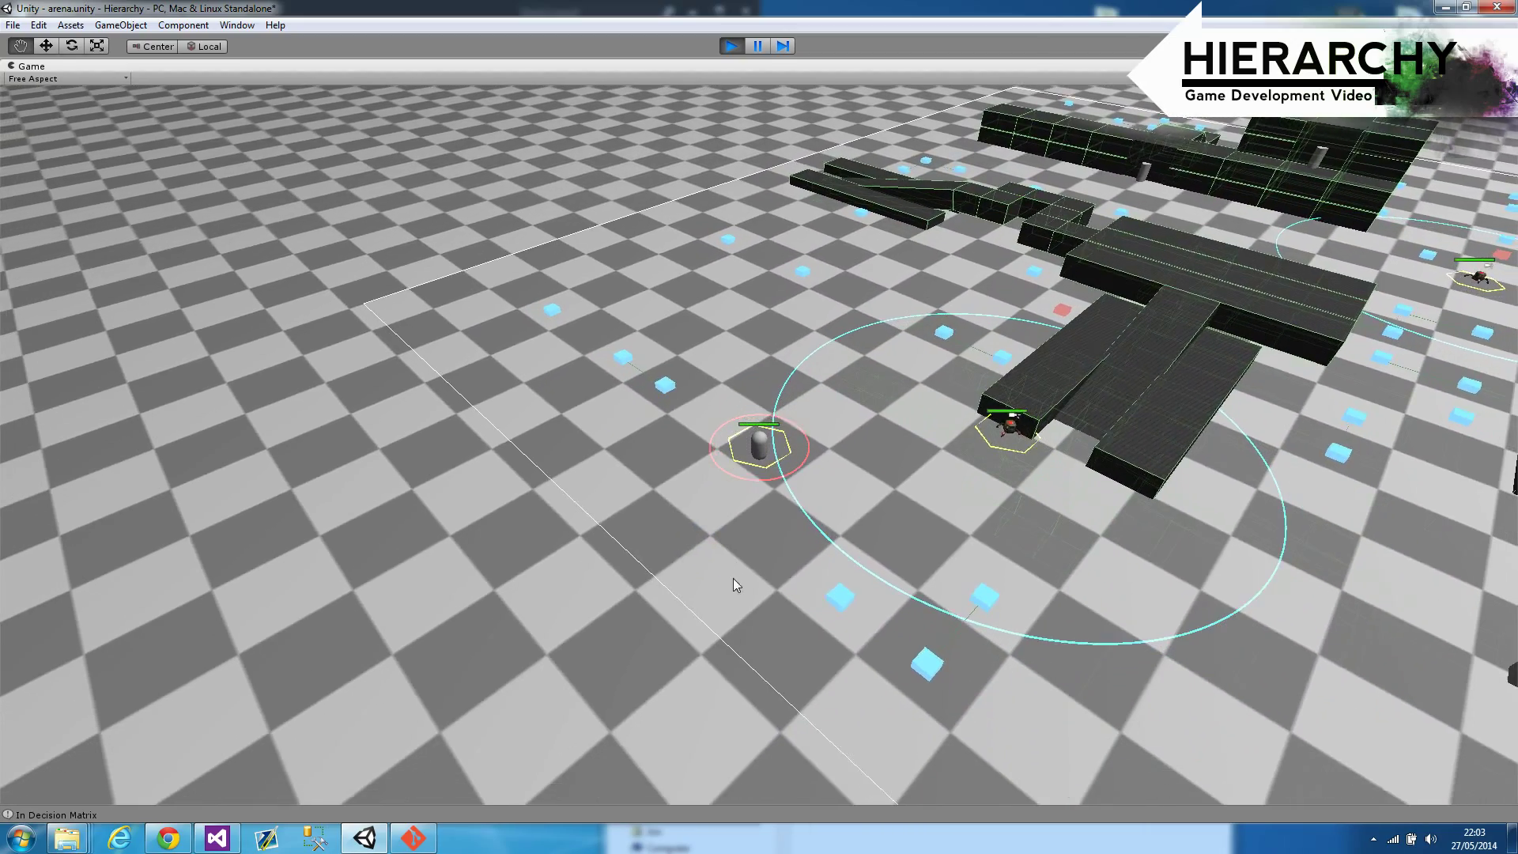
{"action": "left_click", "coordinate": [783, 545]}
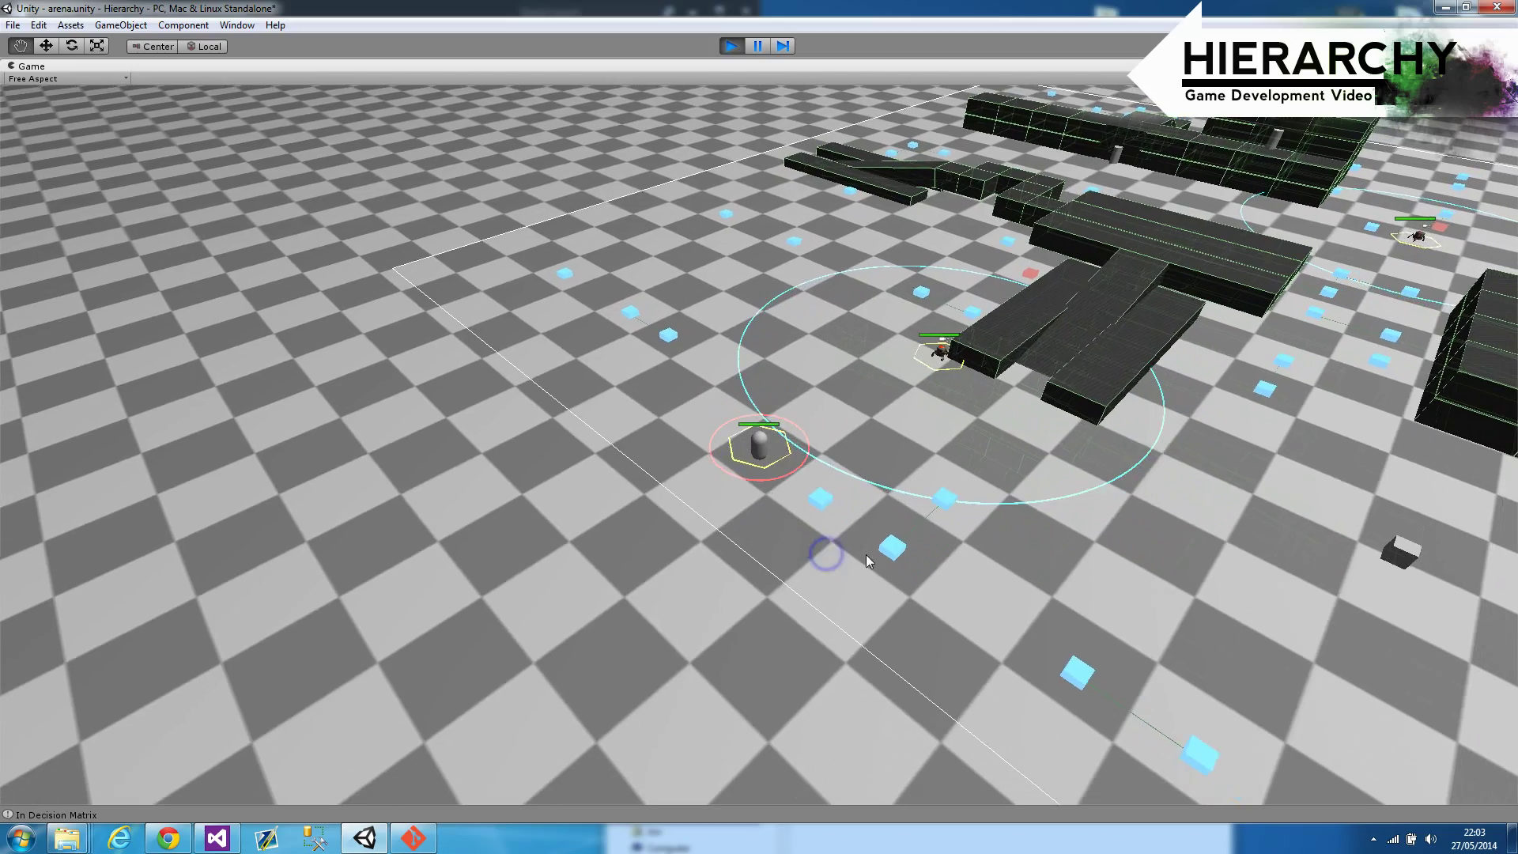
{"action": "right_click", "coordinate": [877, 556]}
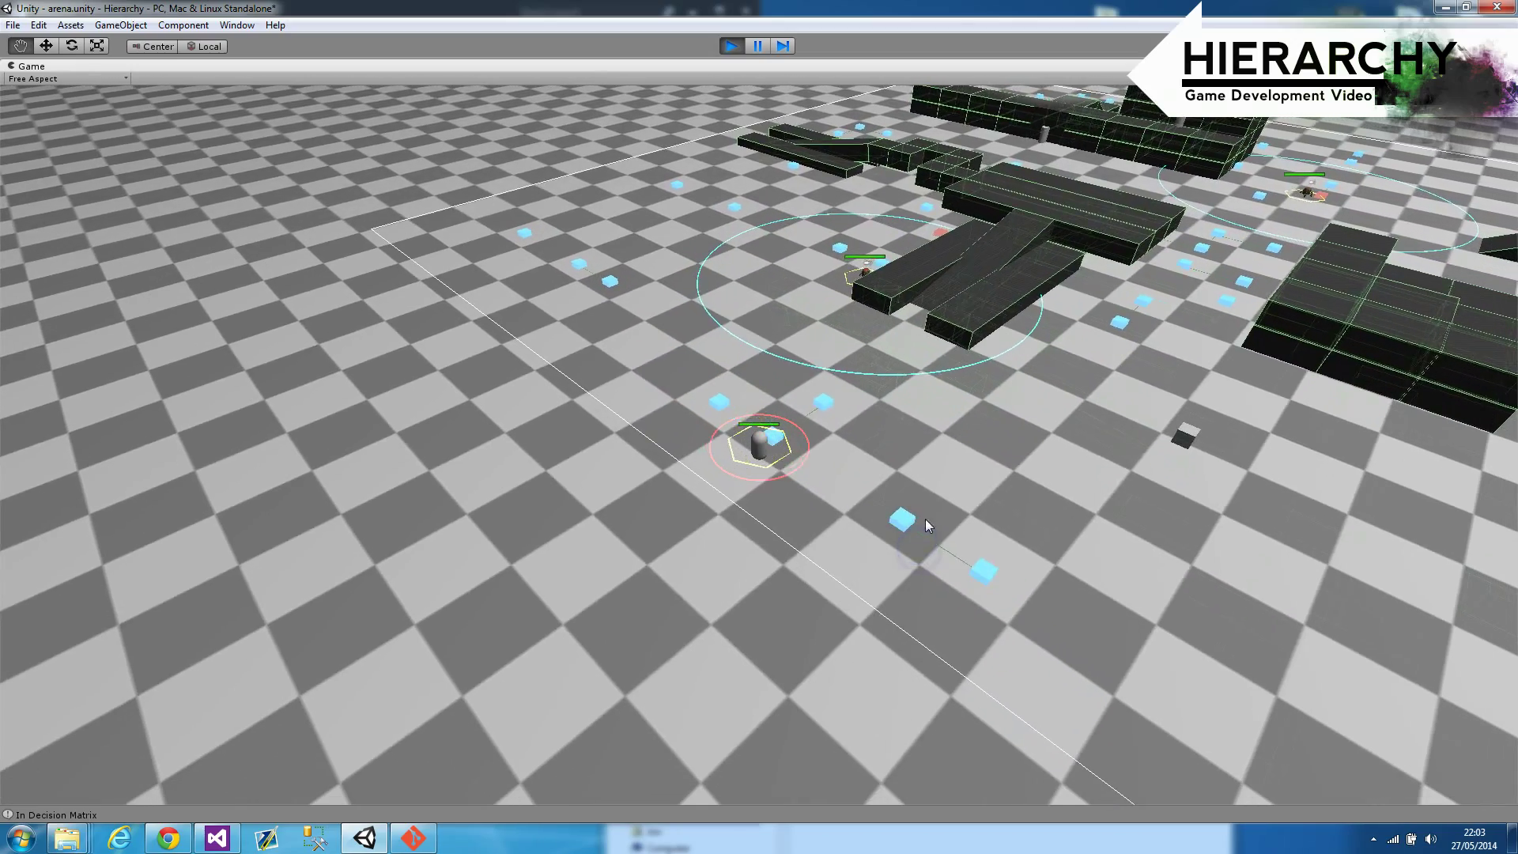
{"action": "right_click", "coordinate": [925, 514]}
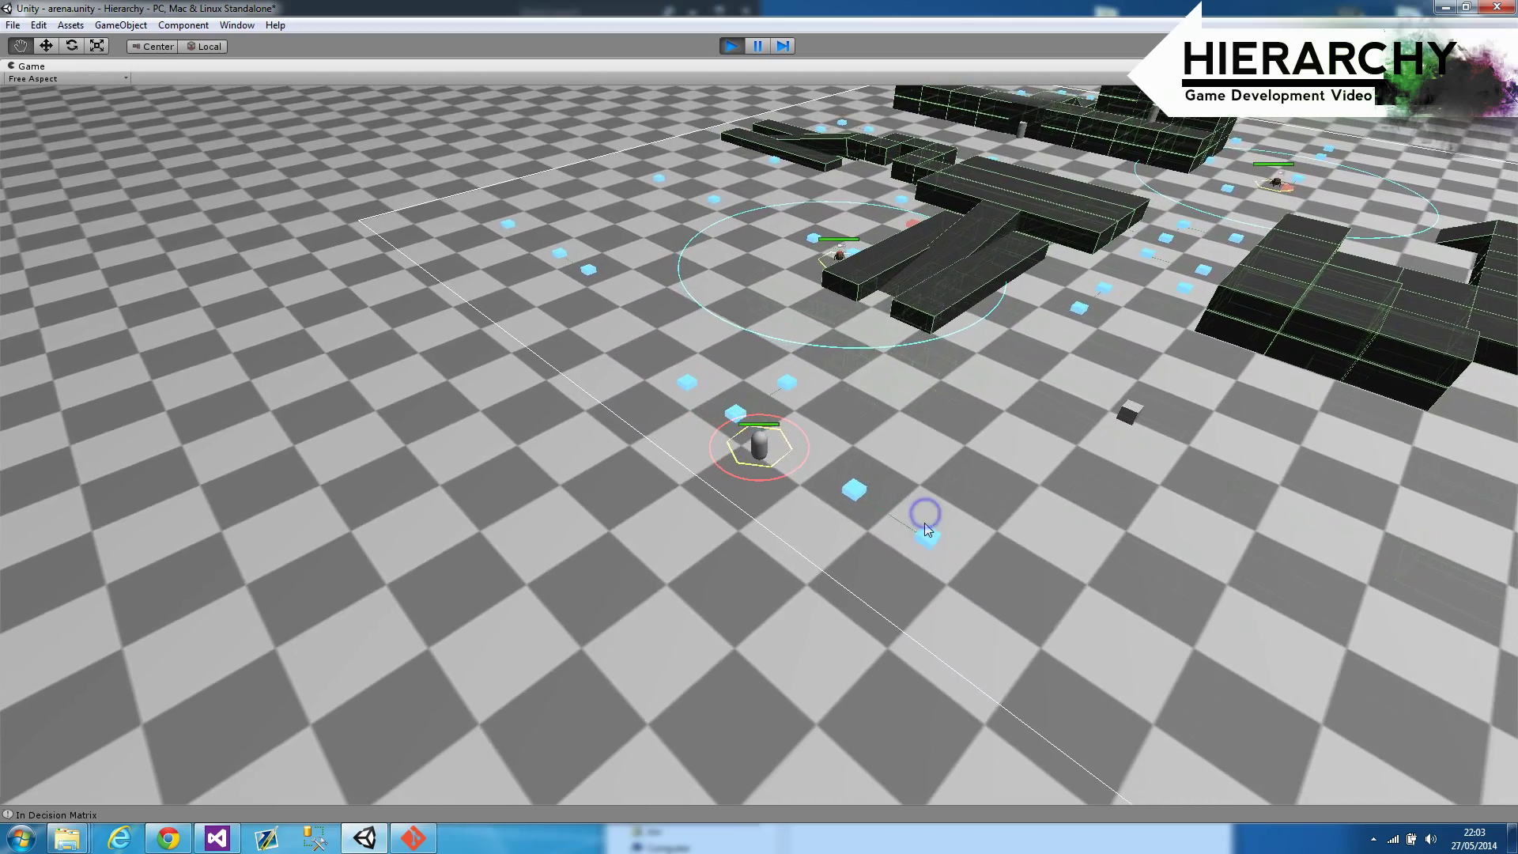
Step: Turn the player around and walk back across the open floor towards the front of the platform's ramps
{"action": "right_click", "coordinate": [901, 464]}
{"action": "right_click", "coordinate": [823, 424]}
{"action": "right_click", "coordinate": [728, 396]}
{"action": "right_click", "coordinate": [716, 391]}
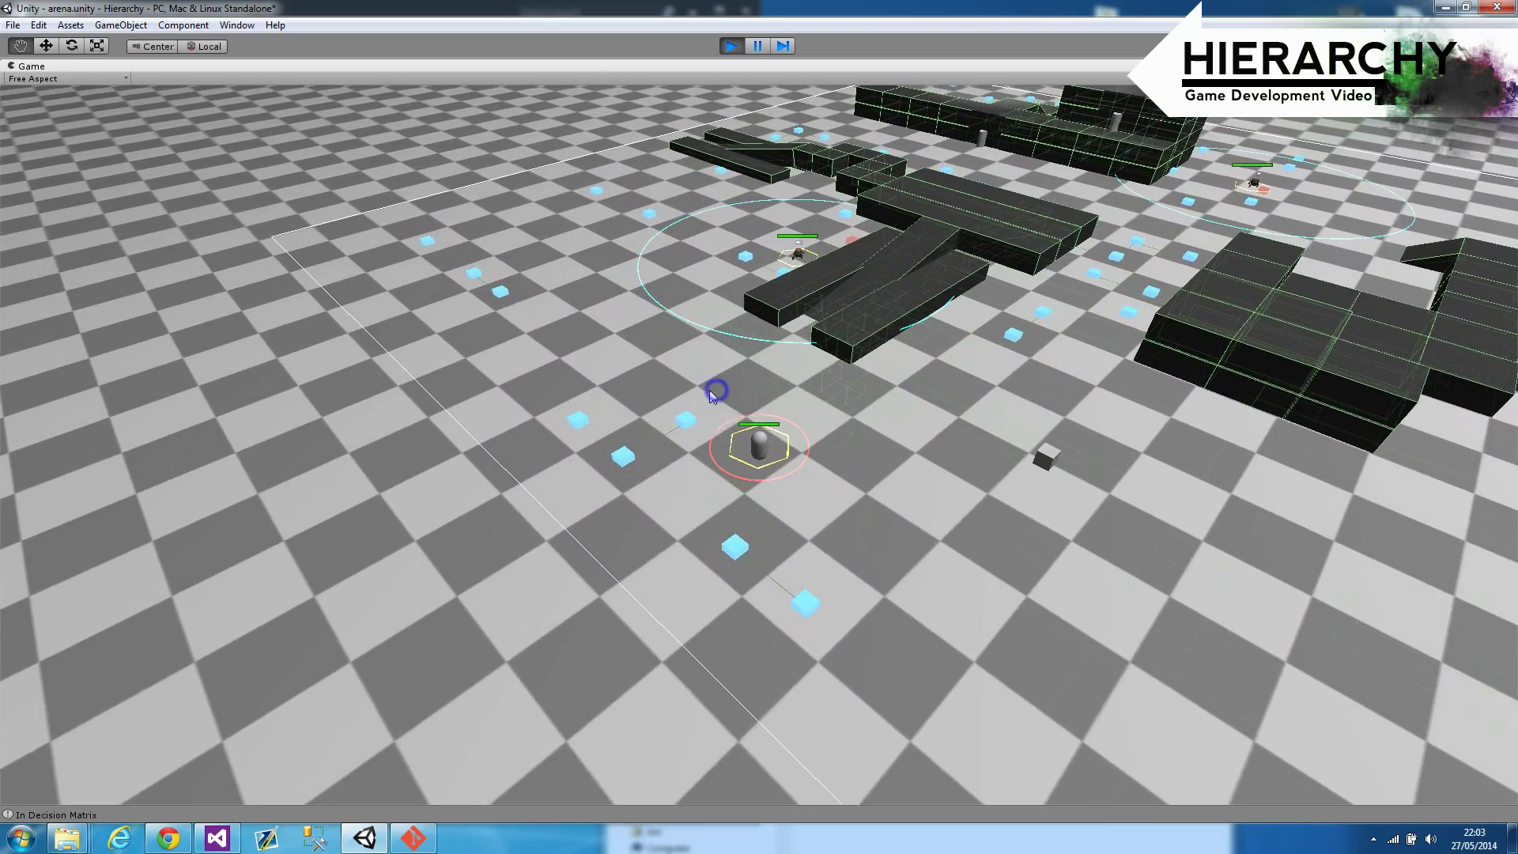
{"action": "right_click", "coordinate": [677, 390]}
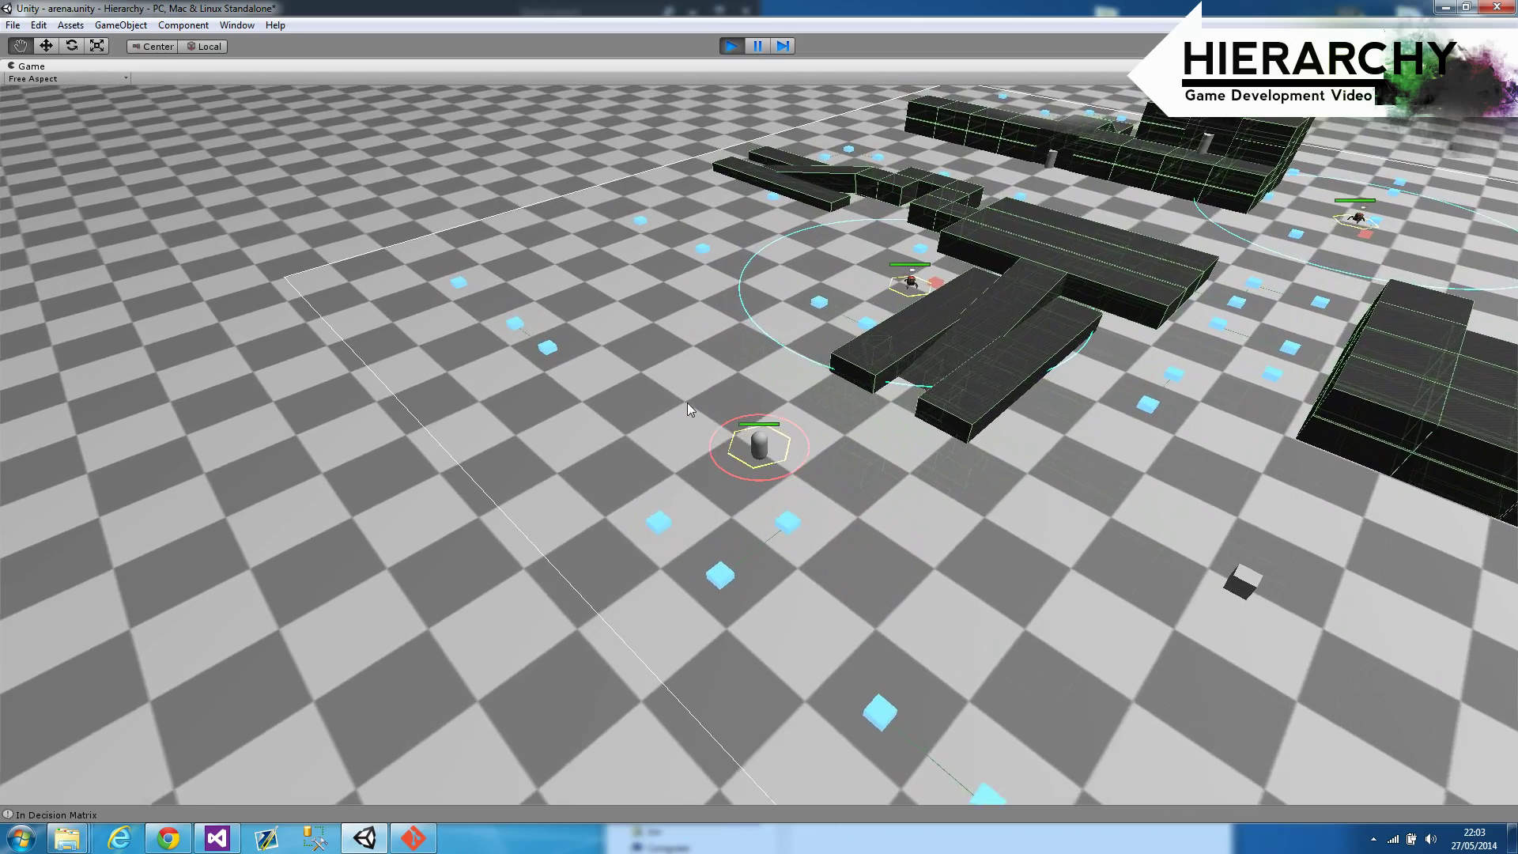
{"action": "right_click", "coordinate": [676, 388]}
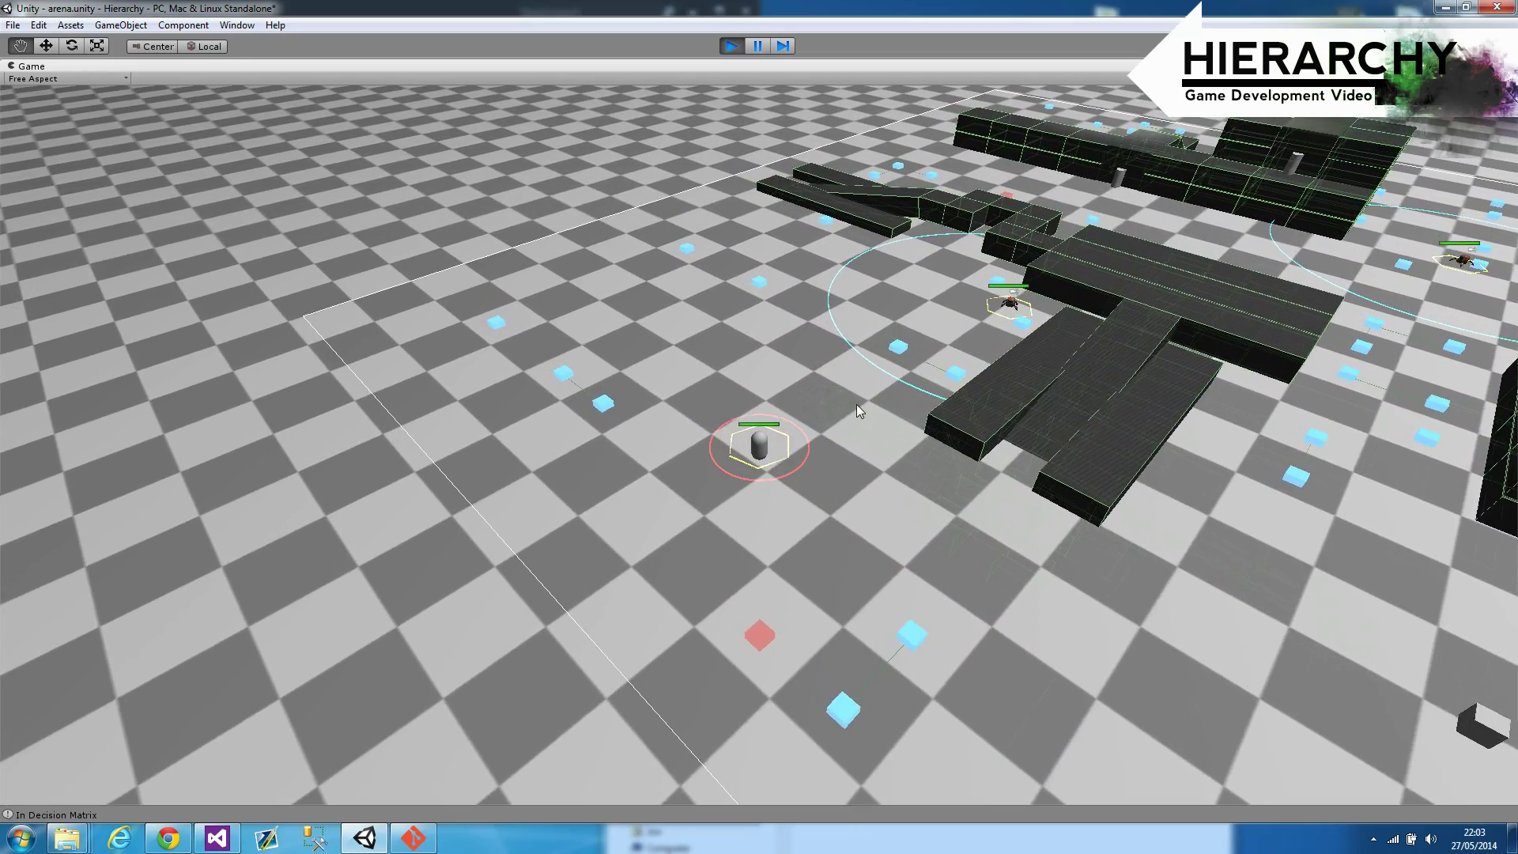
Step: Move the player past the platform's ramps to the floor beside the split ramps, close to the enemy
{"action": "left_click", "coordinate": [862, 387]}
{"action": "left_click", "coordinate": [785, 389]}
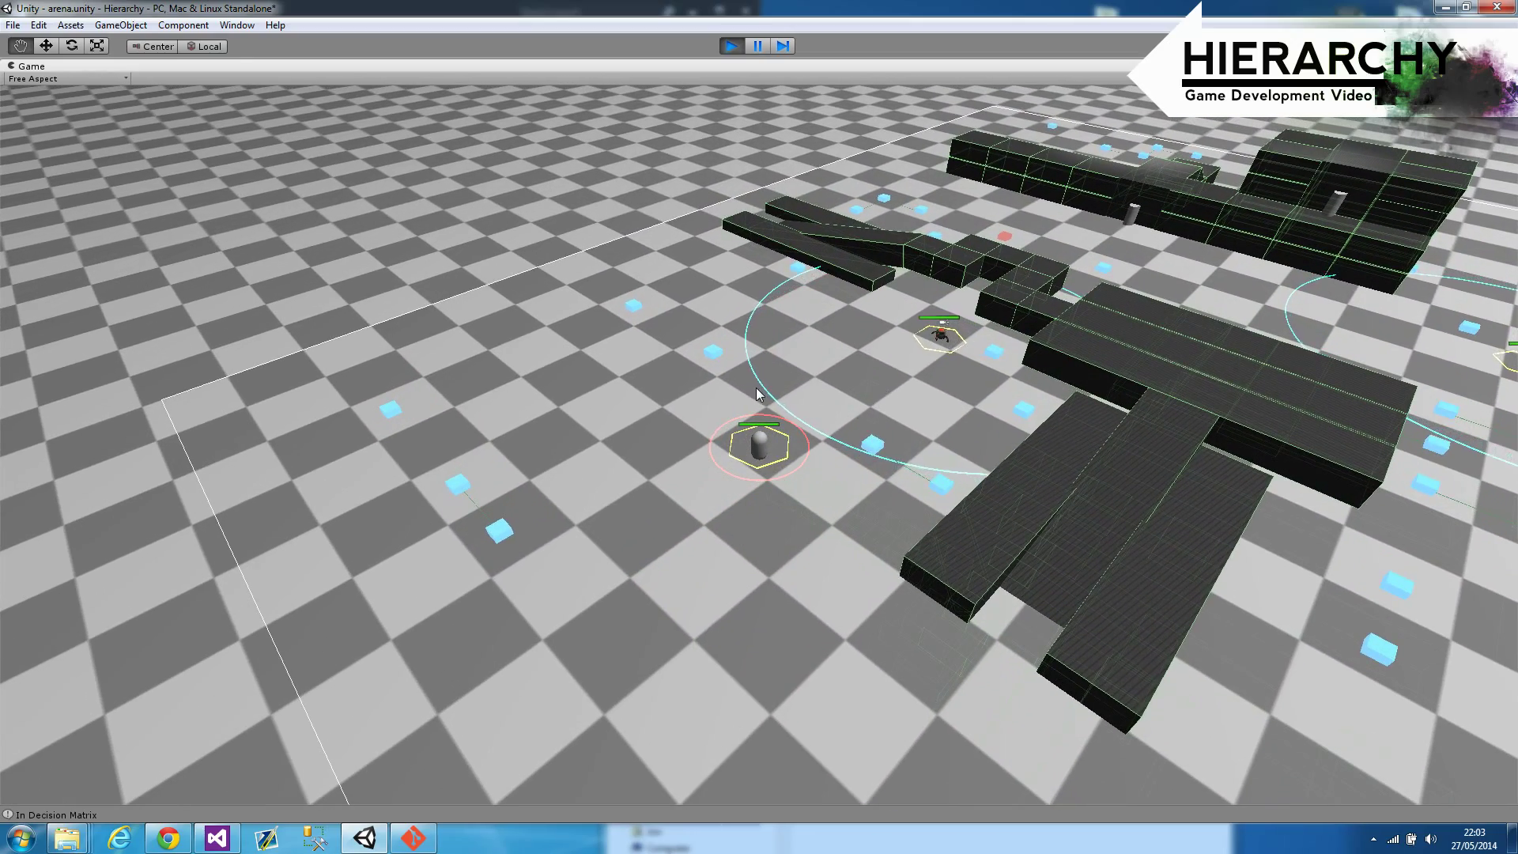
{"action": "left_click", "coordinate": [776, 393]}
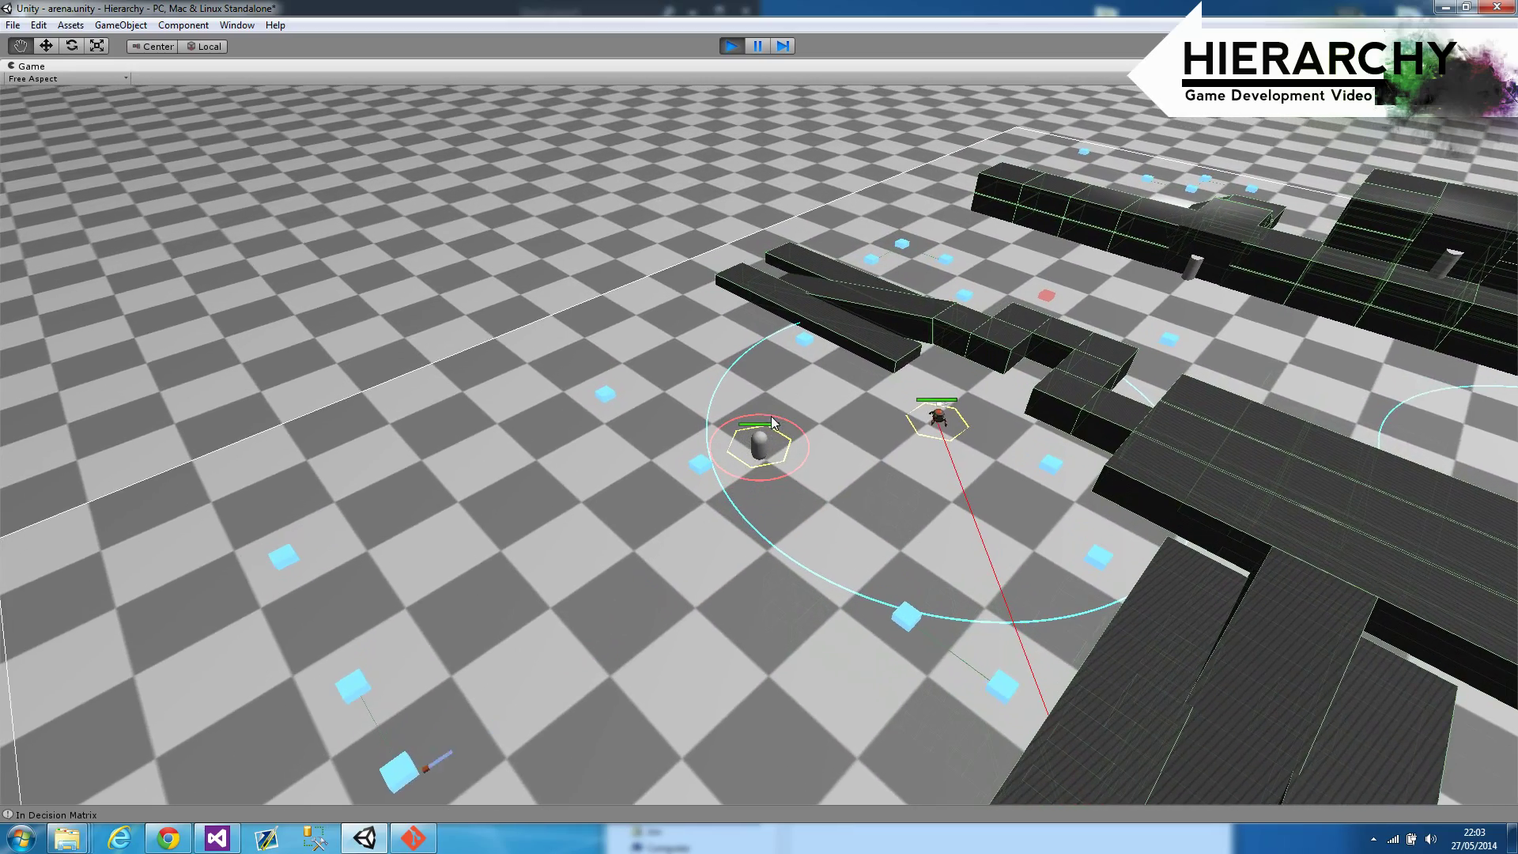
{"action": "left_click", "coordinate": [764, 396]}
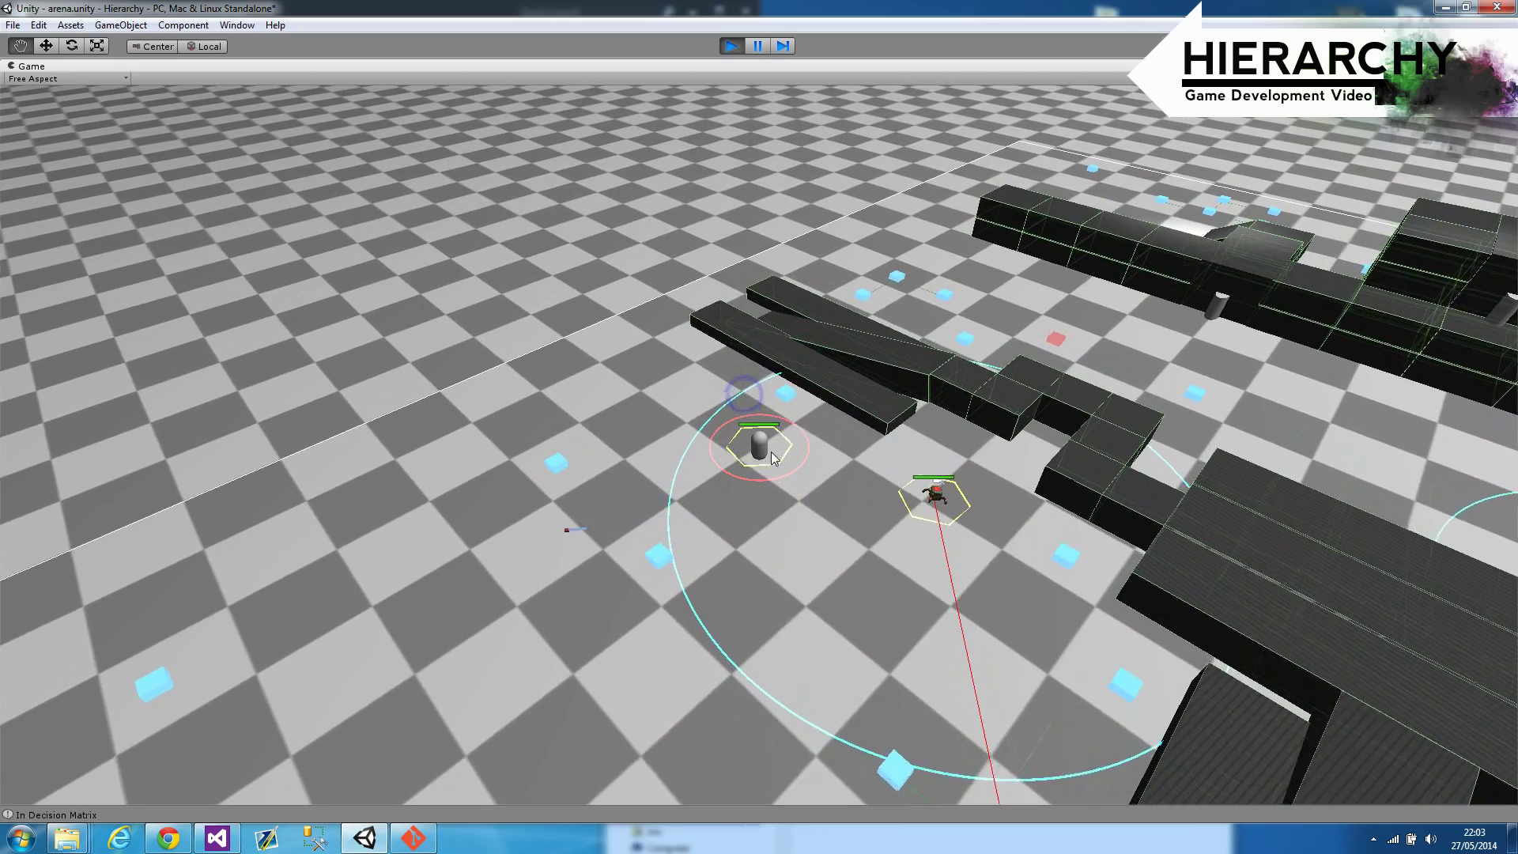
{"action": "left_click", "coordinate": [757, 479]}
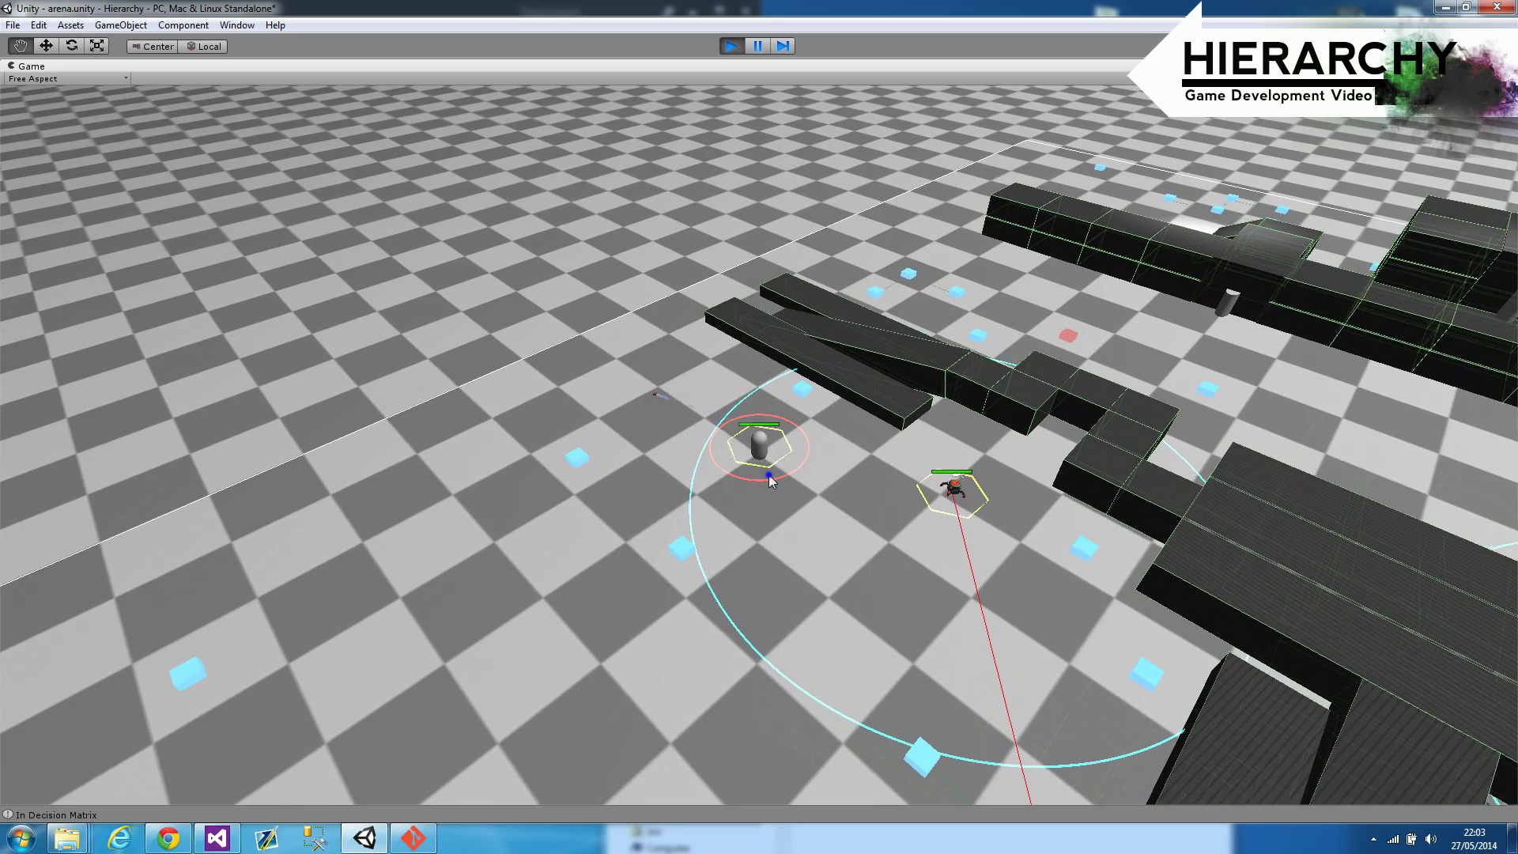
{"action": "left_click", "coordinate": [752, 505]}
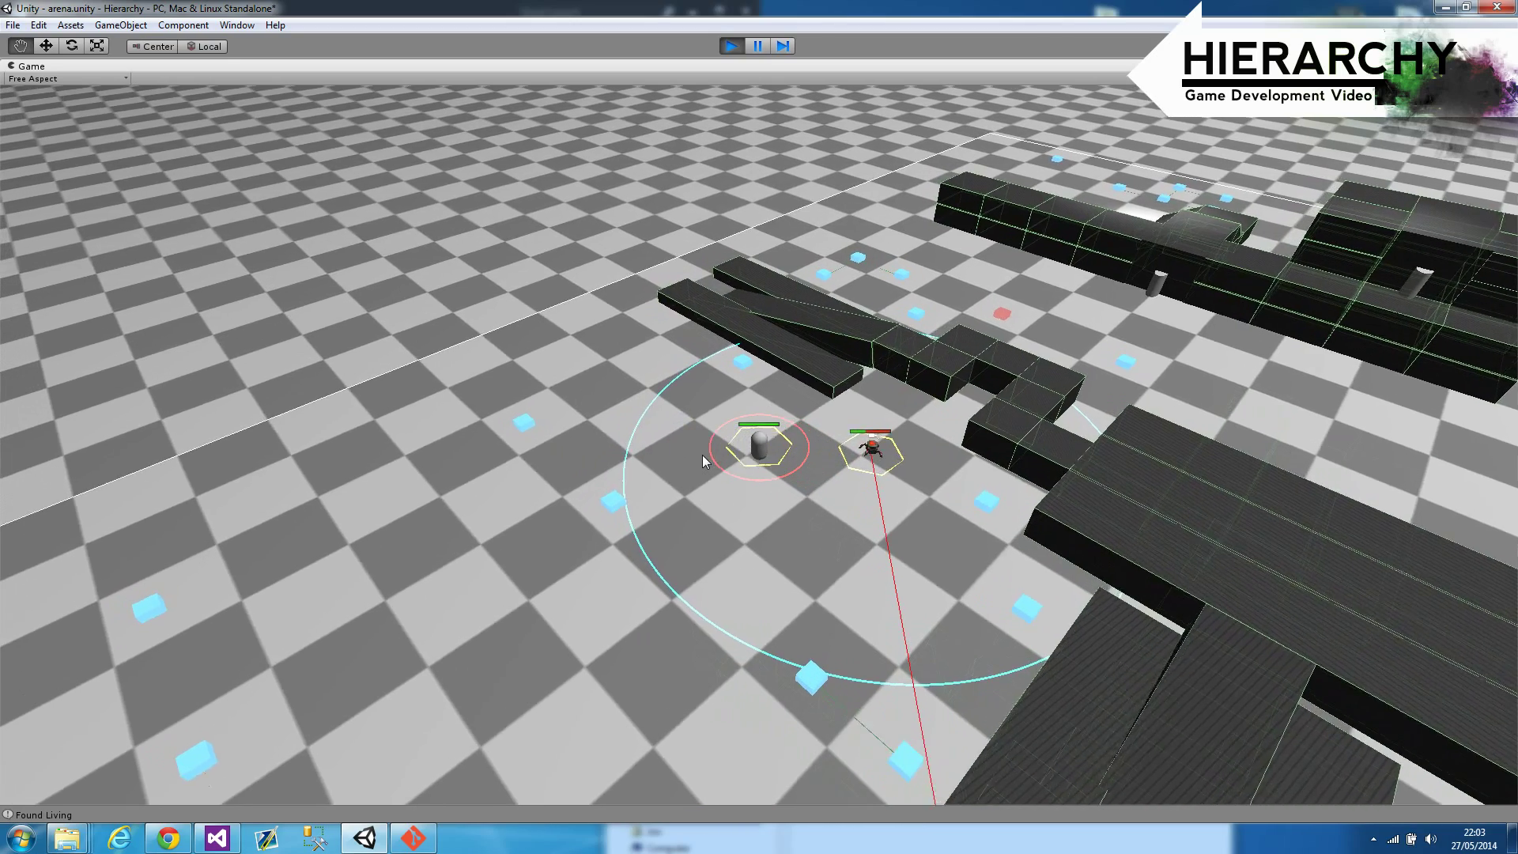
Step: Shift the player in short moves around the nearby enemy on the floor beside the split ramps
{"action": "right_click", "coordinate": [681, 451]}
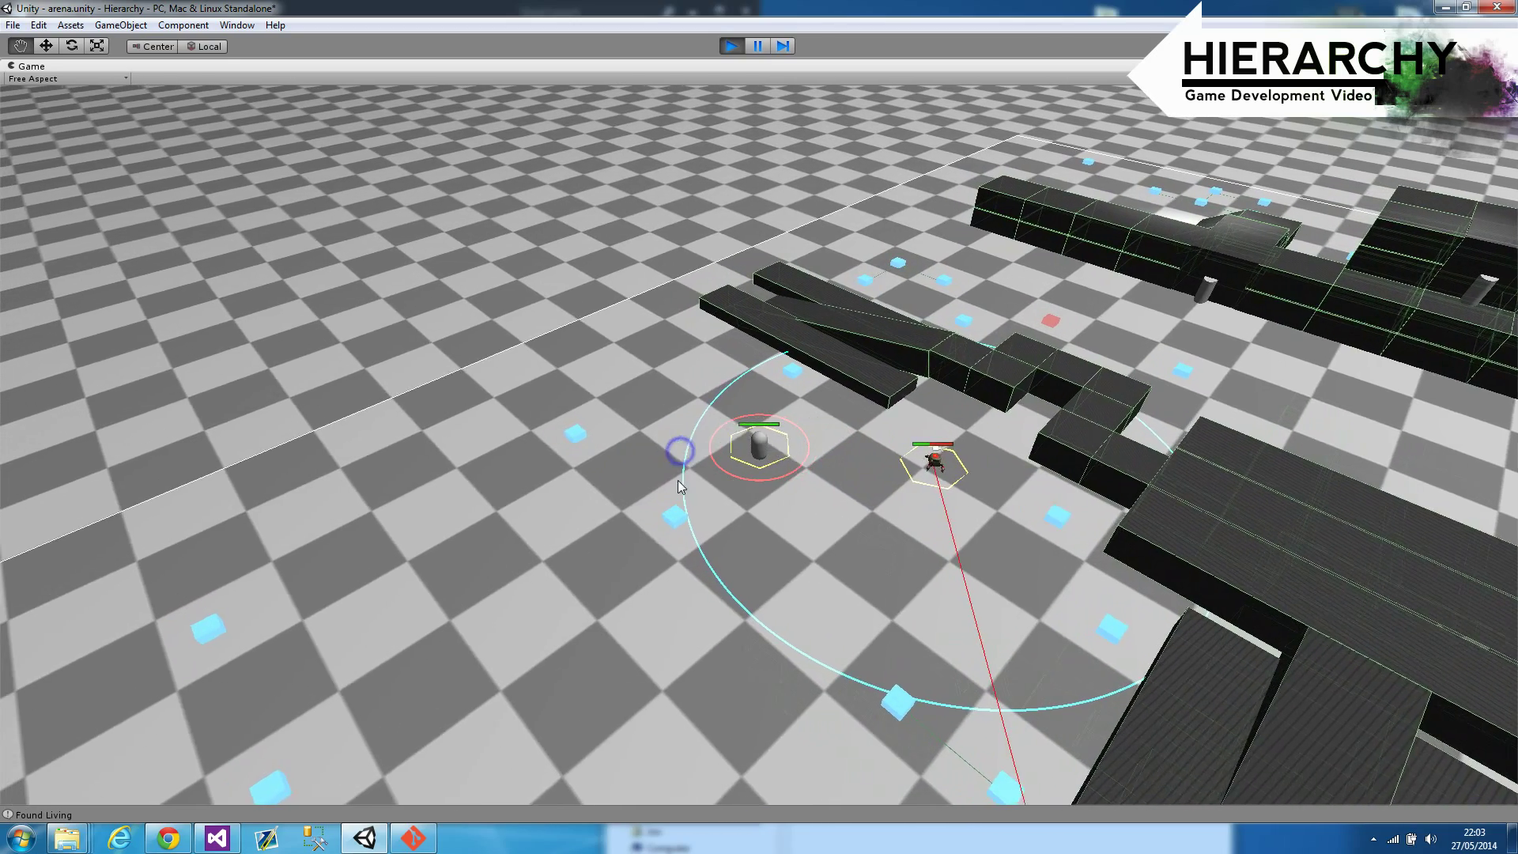
{"action": "right_click", "coordinate": [677, 483]}
{"action": "right_click", "coordinate": [675, 484]}
{"action": "right_click", "coordinate": [687, 504]}
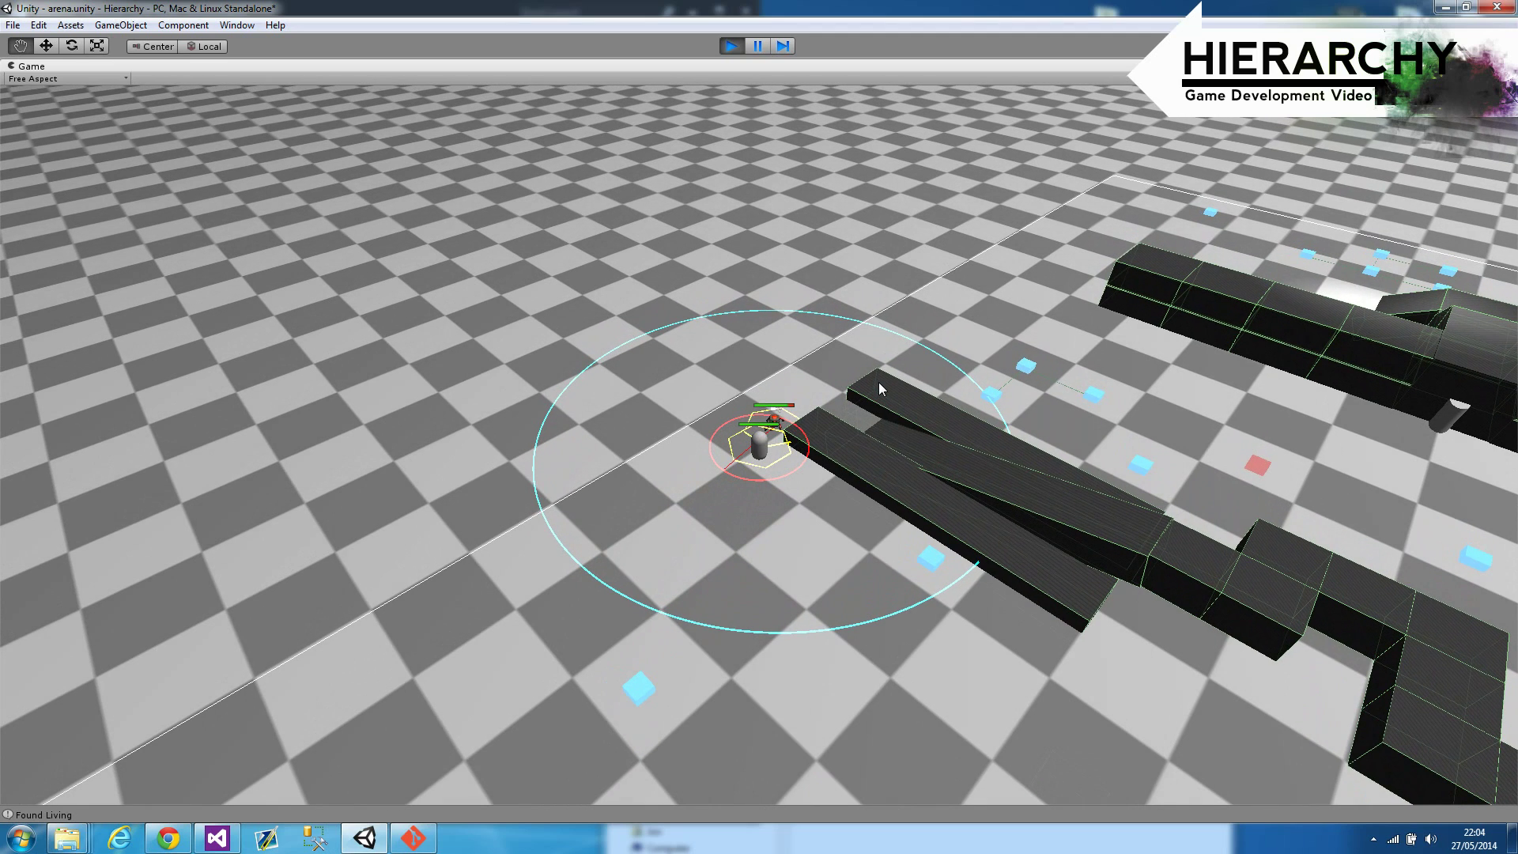
Step: Use the wide-range power on the open floor beyond the tips of the split ramps
{"action": "key", "text": "1"}
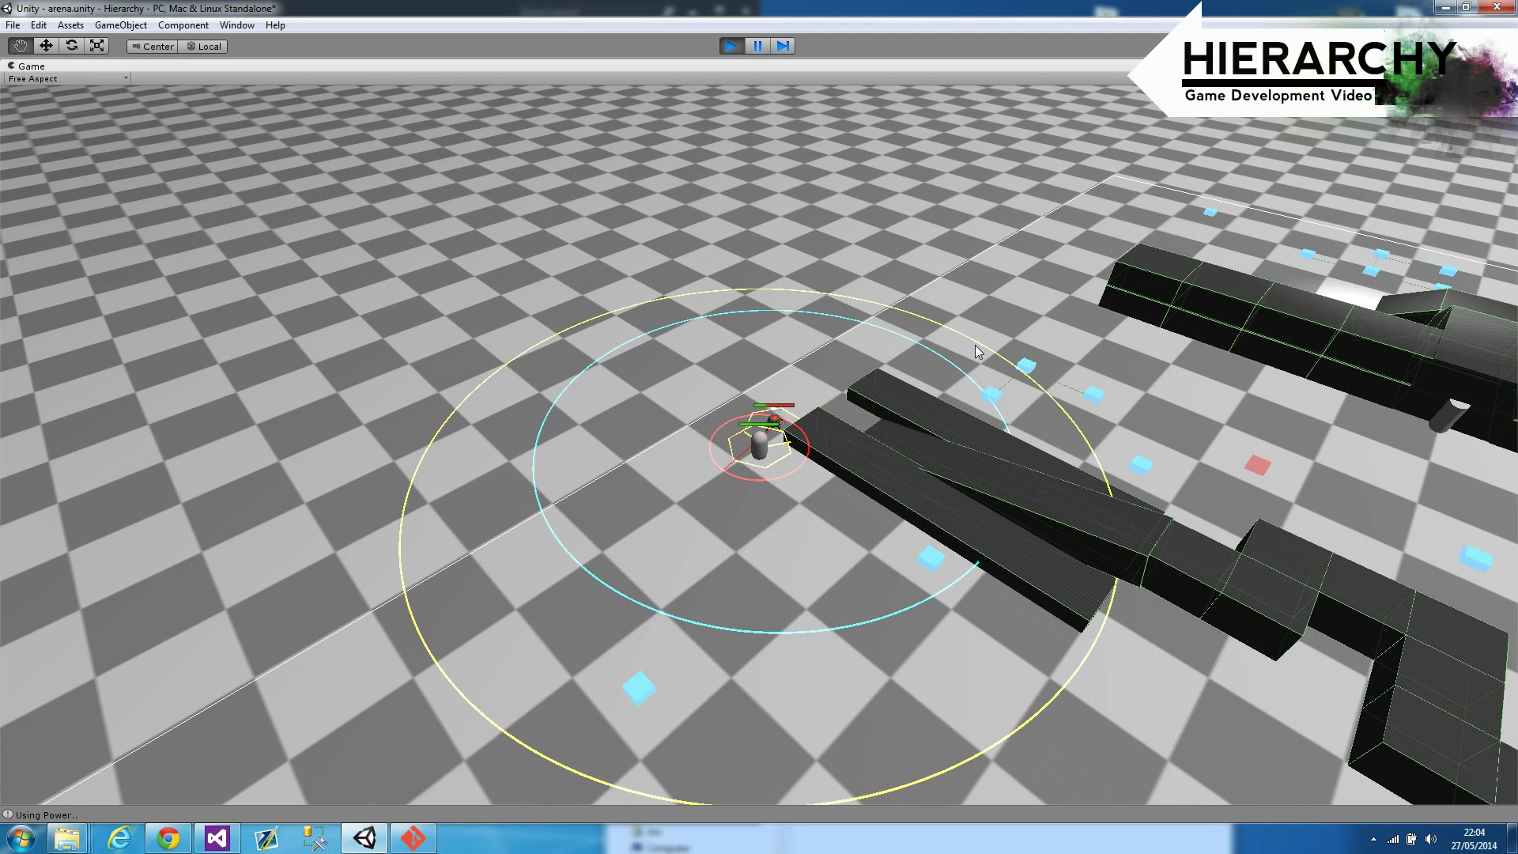
{"action": "left_click", "coordinate": [965, 345]}
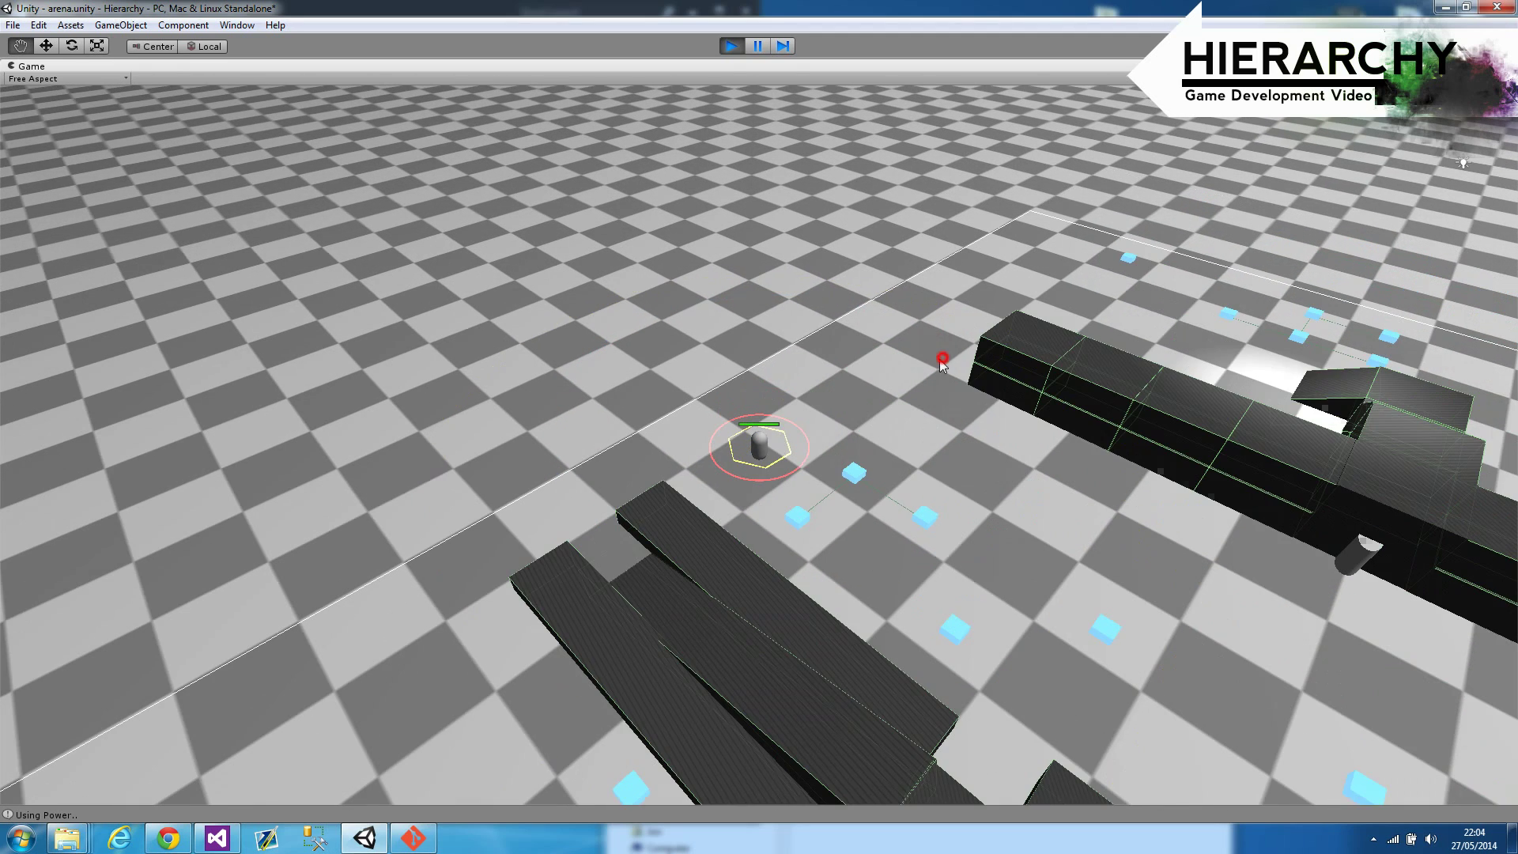
{"action": "left_click", "coordinate": [964, 344]}
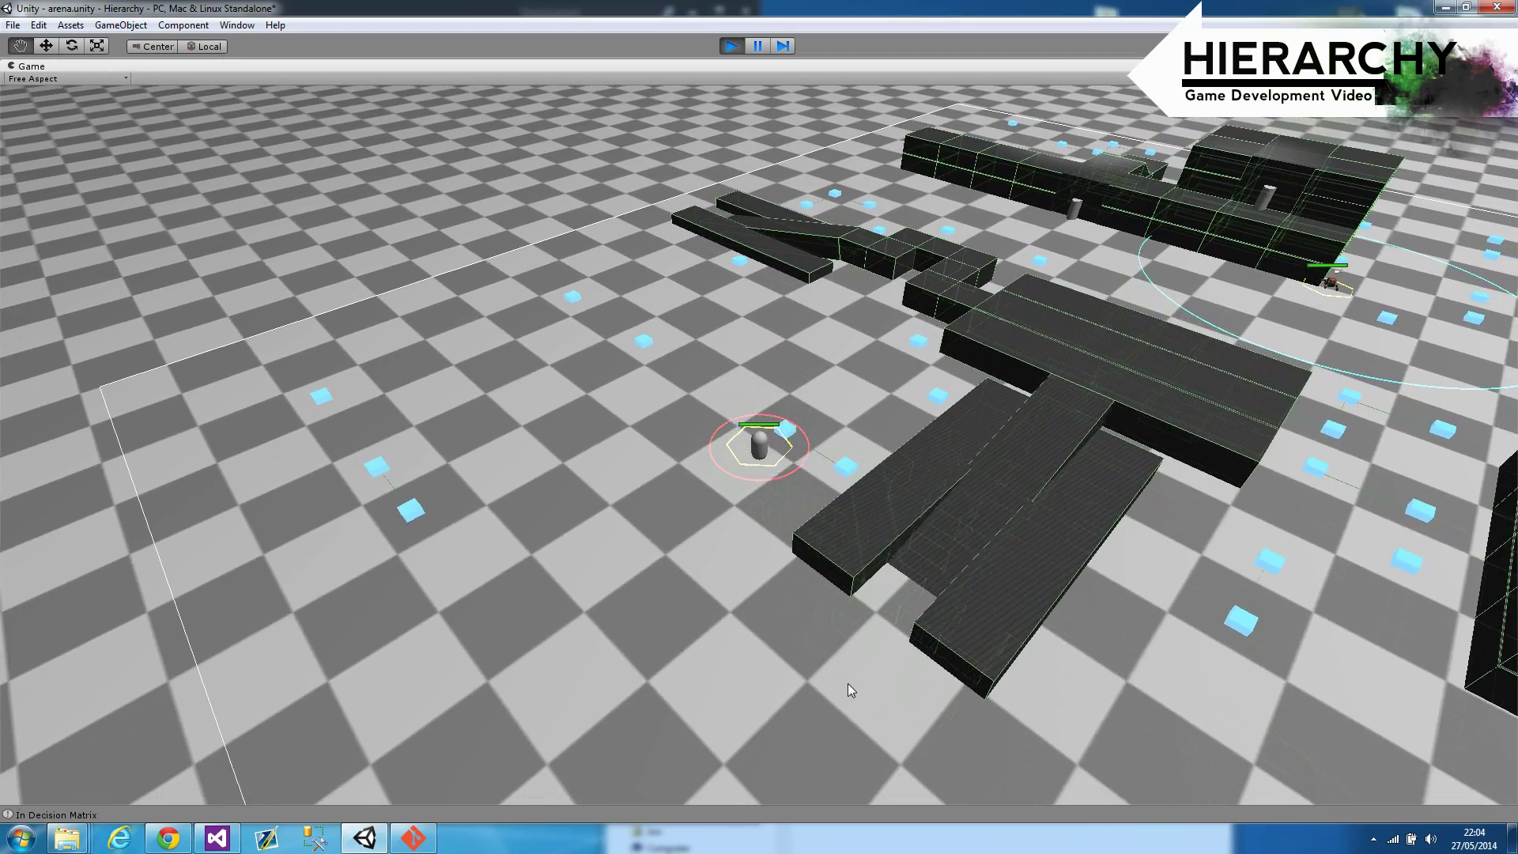
Step: Walk the player around the ends of the platform's ramps to the floor between the two large platforms
{"action": "right_click", "coordinate": [950, 715]}
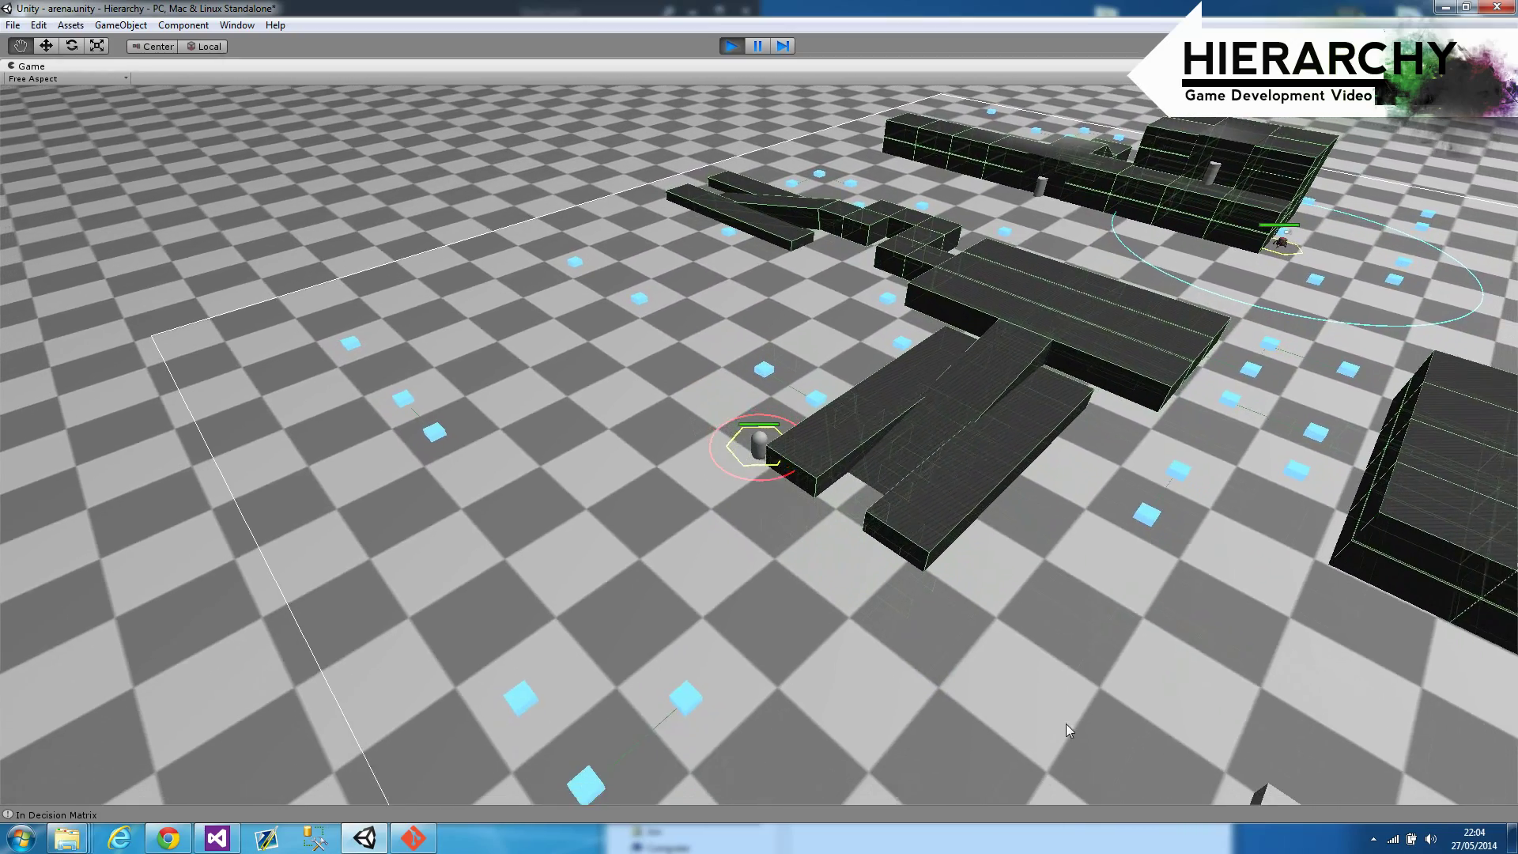
{"action": "right_click", "coordinate": [1094, 677]}
{"action": "right_click", "coordinate": [1052, 522]}
{"action": "right_click", "coordinate": [1040, 427]}
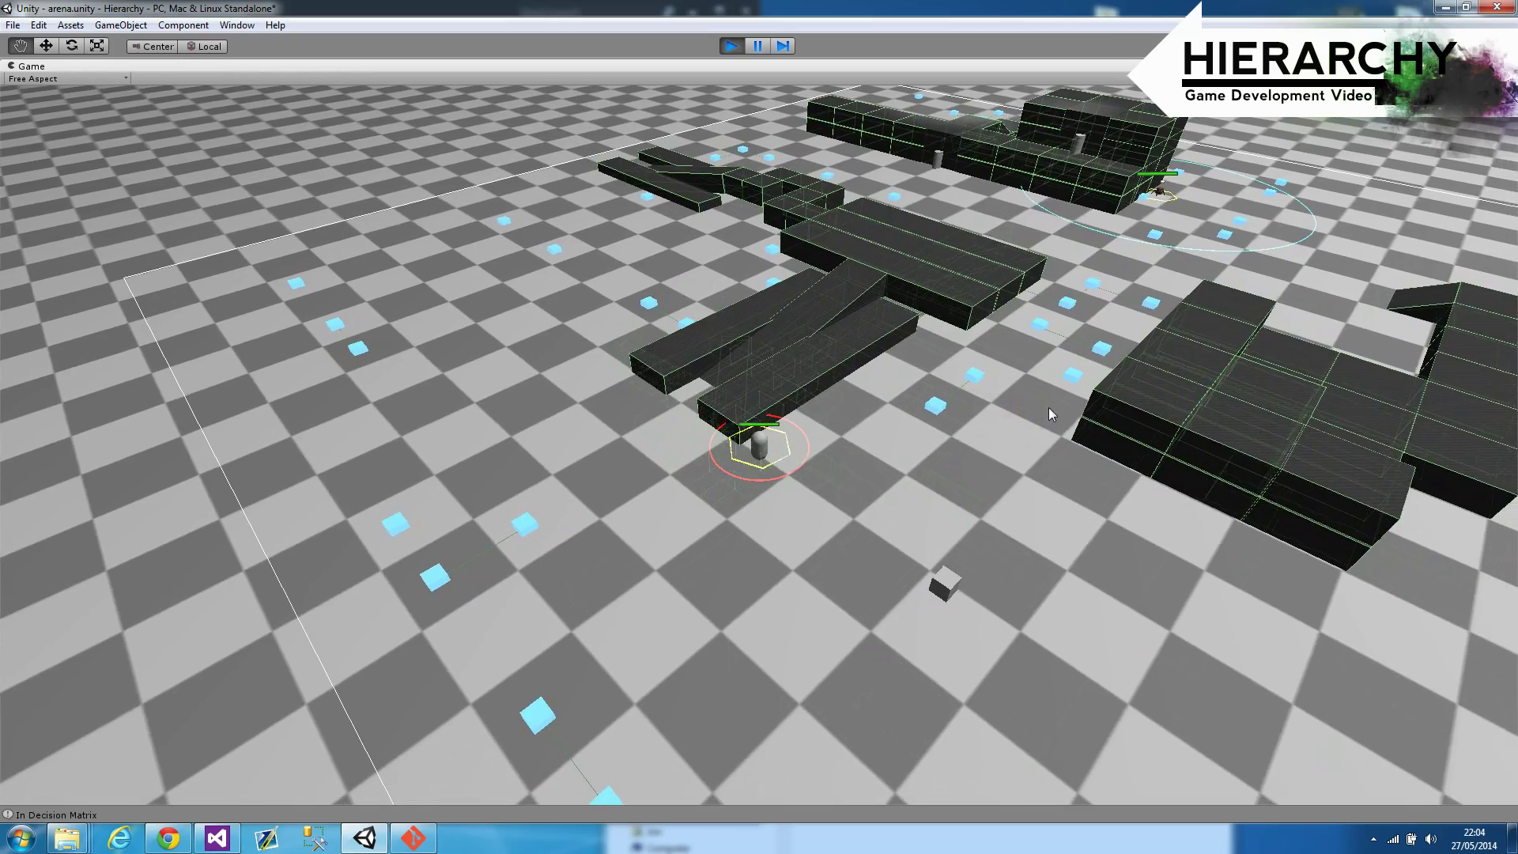
{"action": "right_click", "coordinate": [1044, 392]}
{"action": "right_click", "coordinate": [1001, 346]}
{"action": "right_click", "coordinate": [977, 337]}
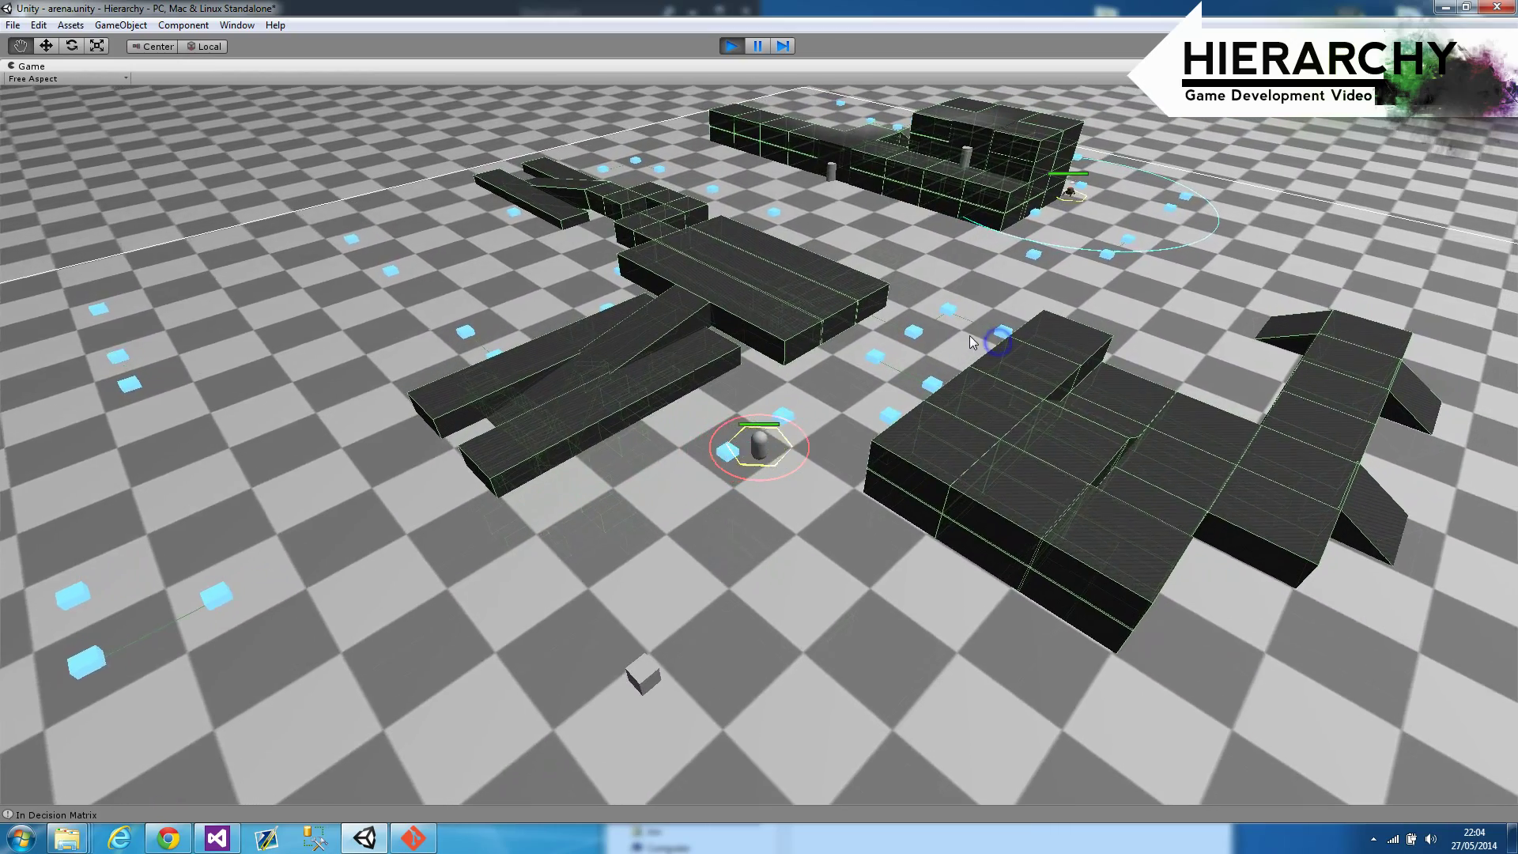
Step: Lead the player through the gap between the two large platforms and out onto the floor behind them
{"action": "right_click", "coordinate": [965, 312]}
{"action": "right_click", "coordinate": [837, 267]}
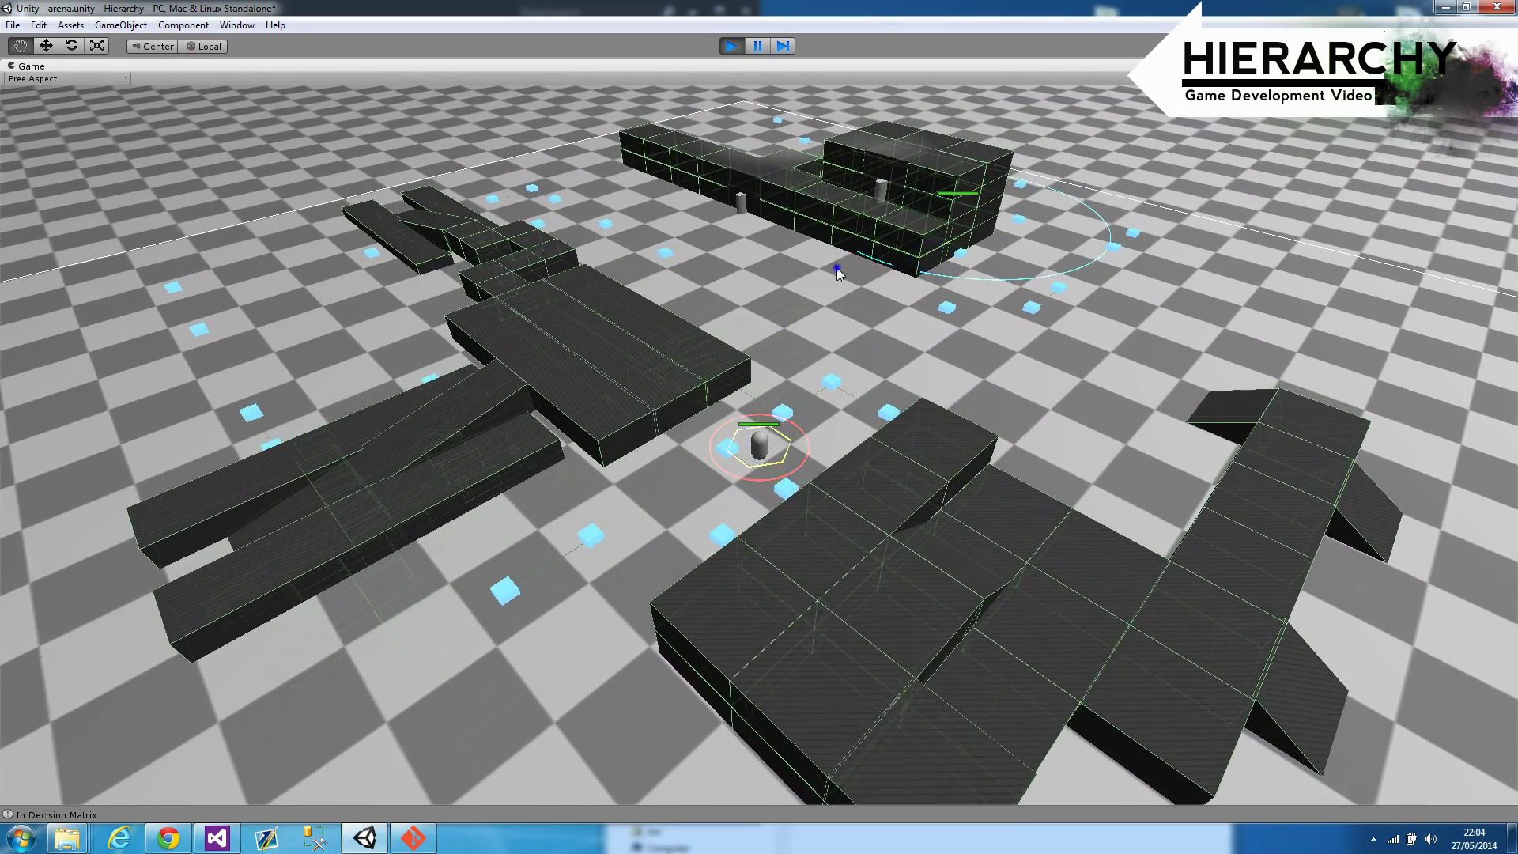
{"action": "right_click", "coordinate": [759, 271]}
{"action": "right_click", "coordinate": [730, 271]}
{"action": "right_click", "coordinate": [622, 296]}
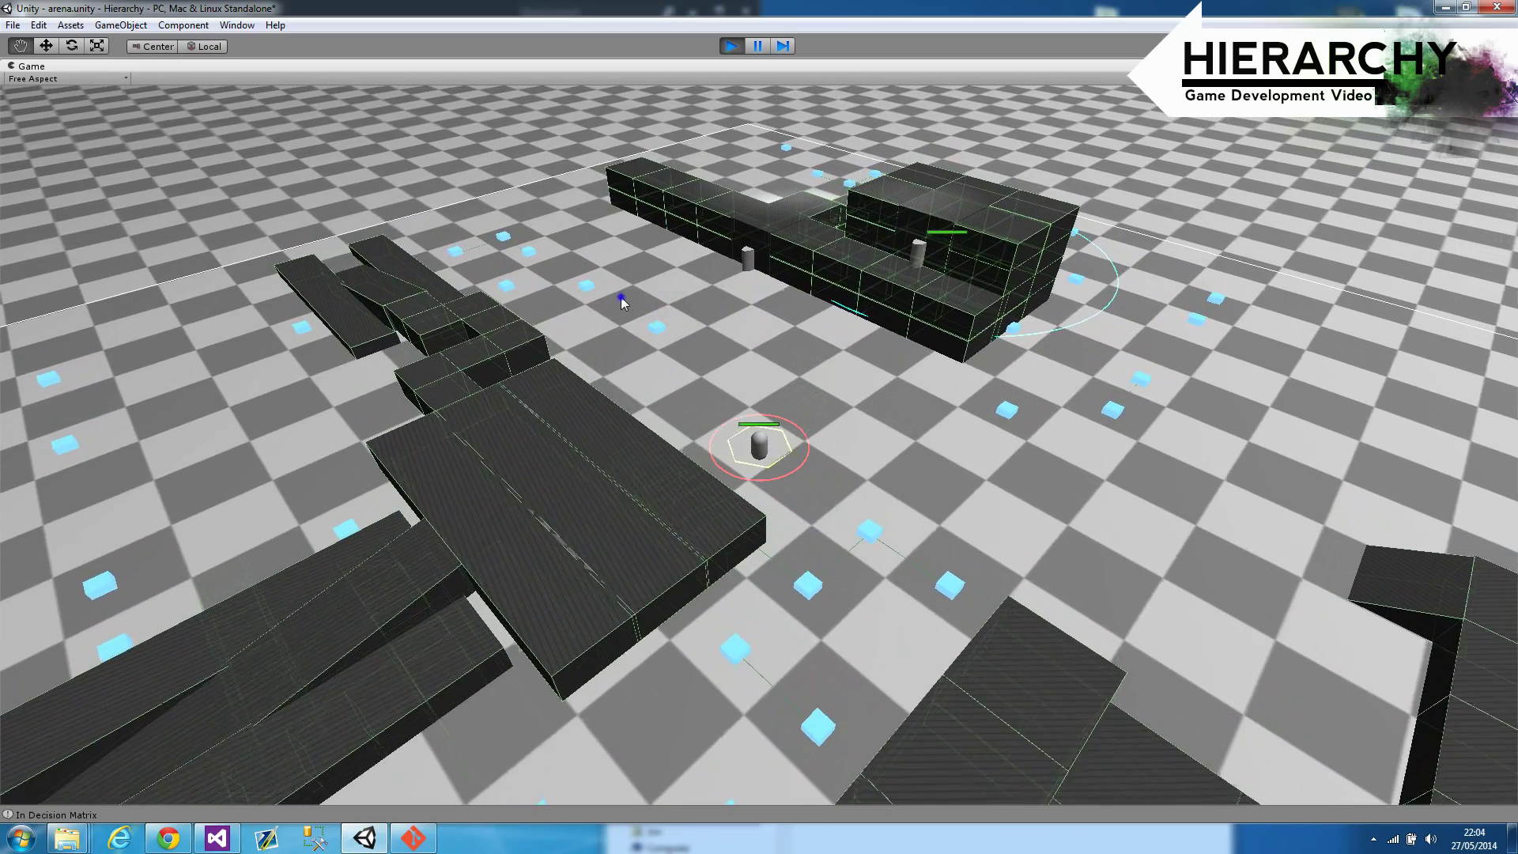
Step: Walk the player between the stepped walkway and the long wall, past the far side of the split ramps
{"action": "right_click", "coordinate": [644, 349]}
{"action": "right_click", "coordinate": [627, 316]}
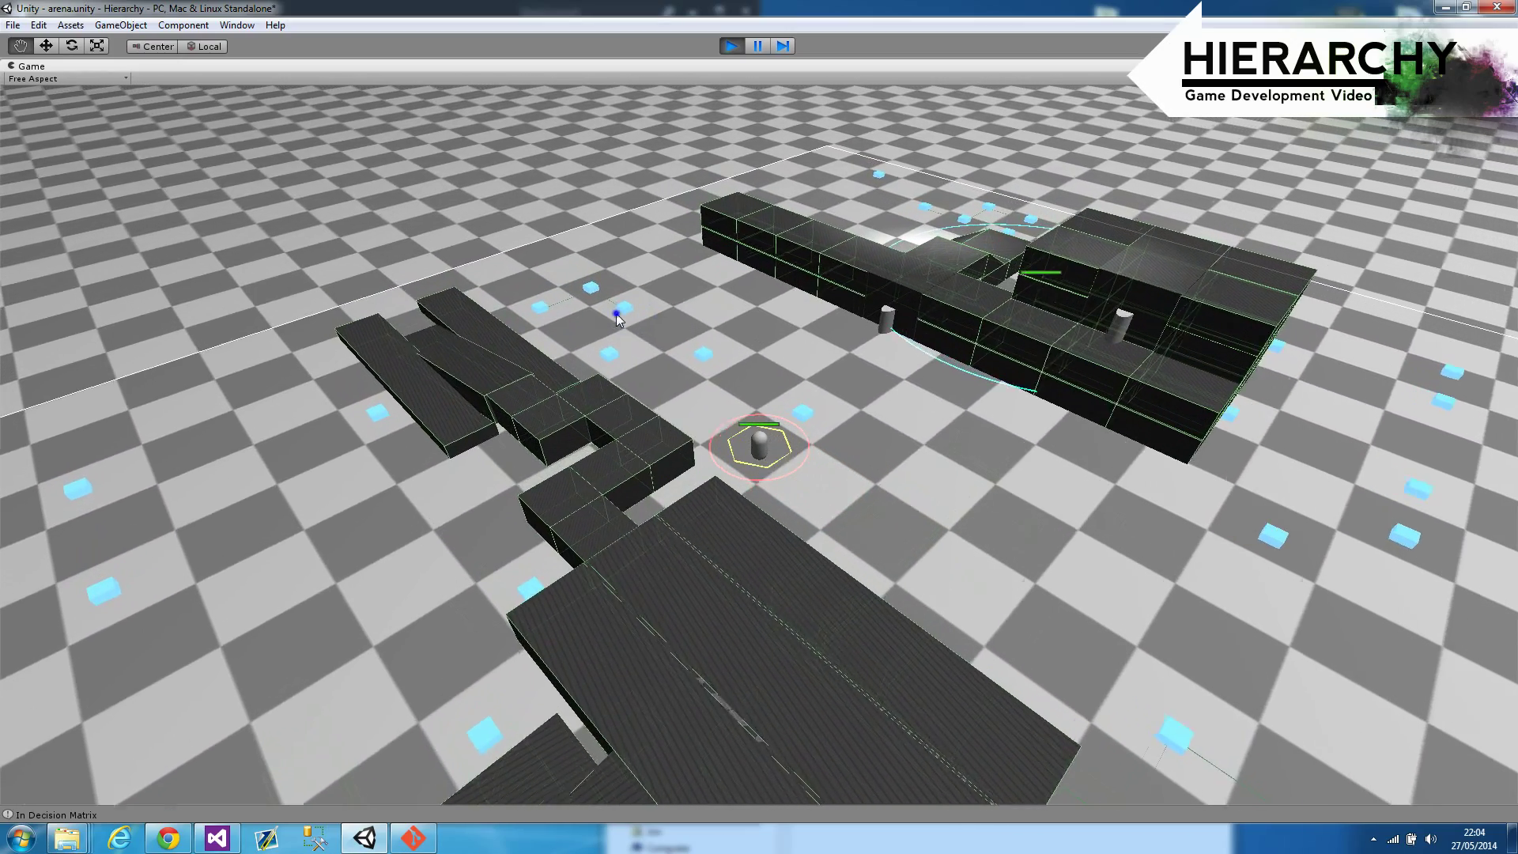
{"action": "right_click", "coordinate": [619, 298]}
{"action": "right_click", "coordinate": [620, 296]}
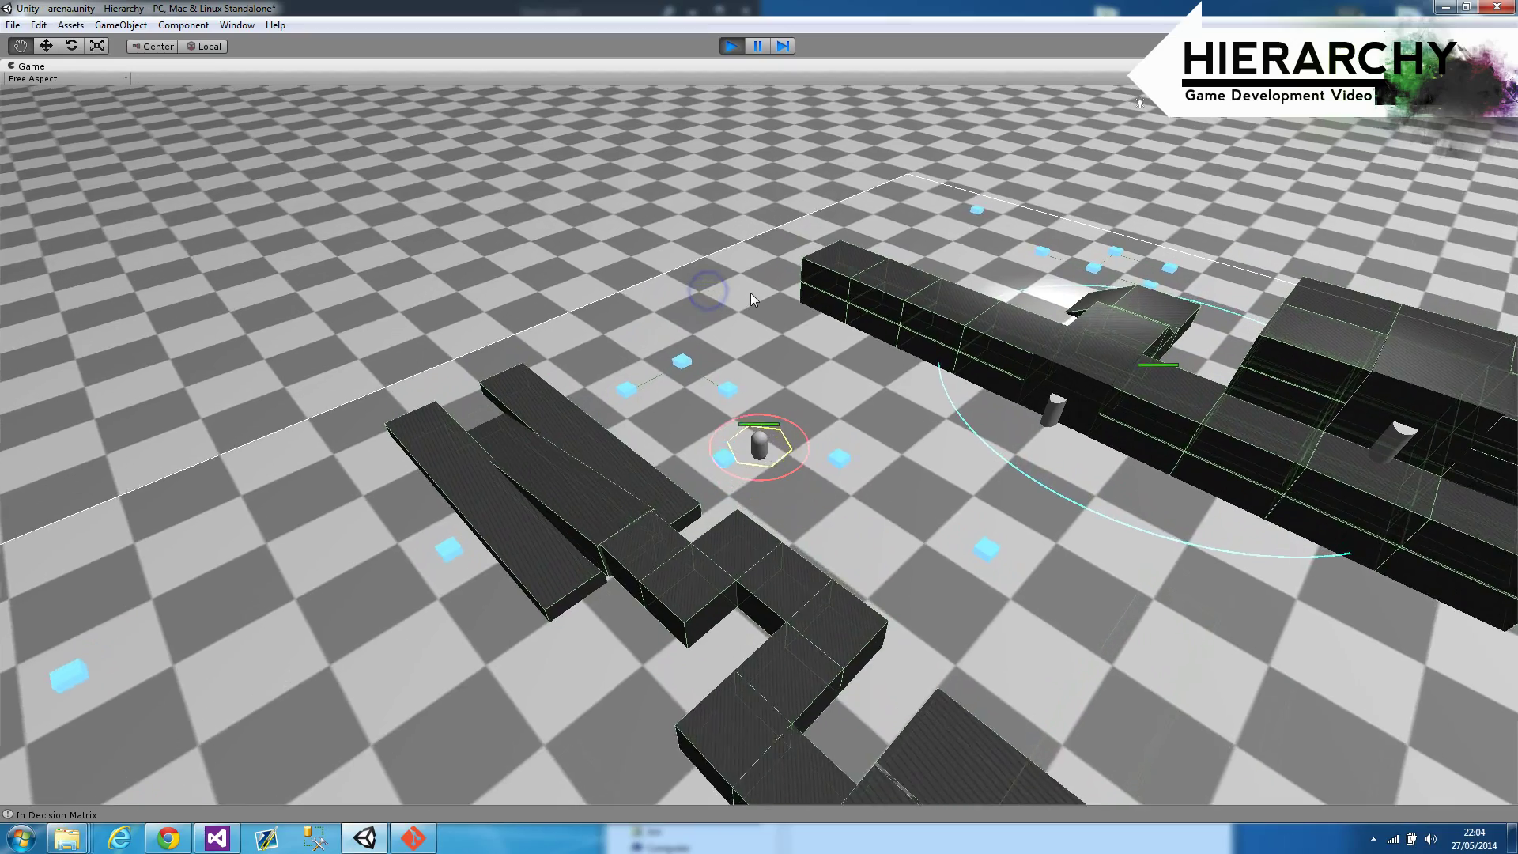
{"action": "left_click", "coordinate": [751, 292]}
{"action": "left_click", "coordinate": [751, 292]}
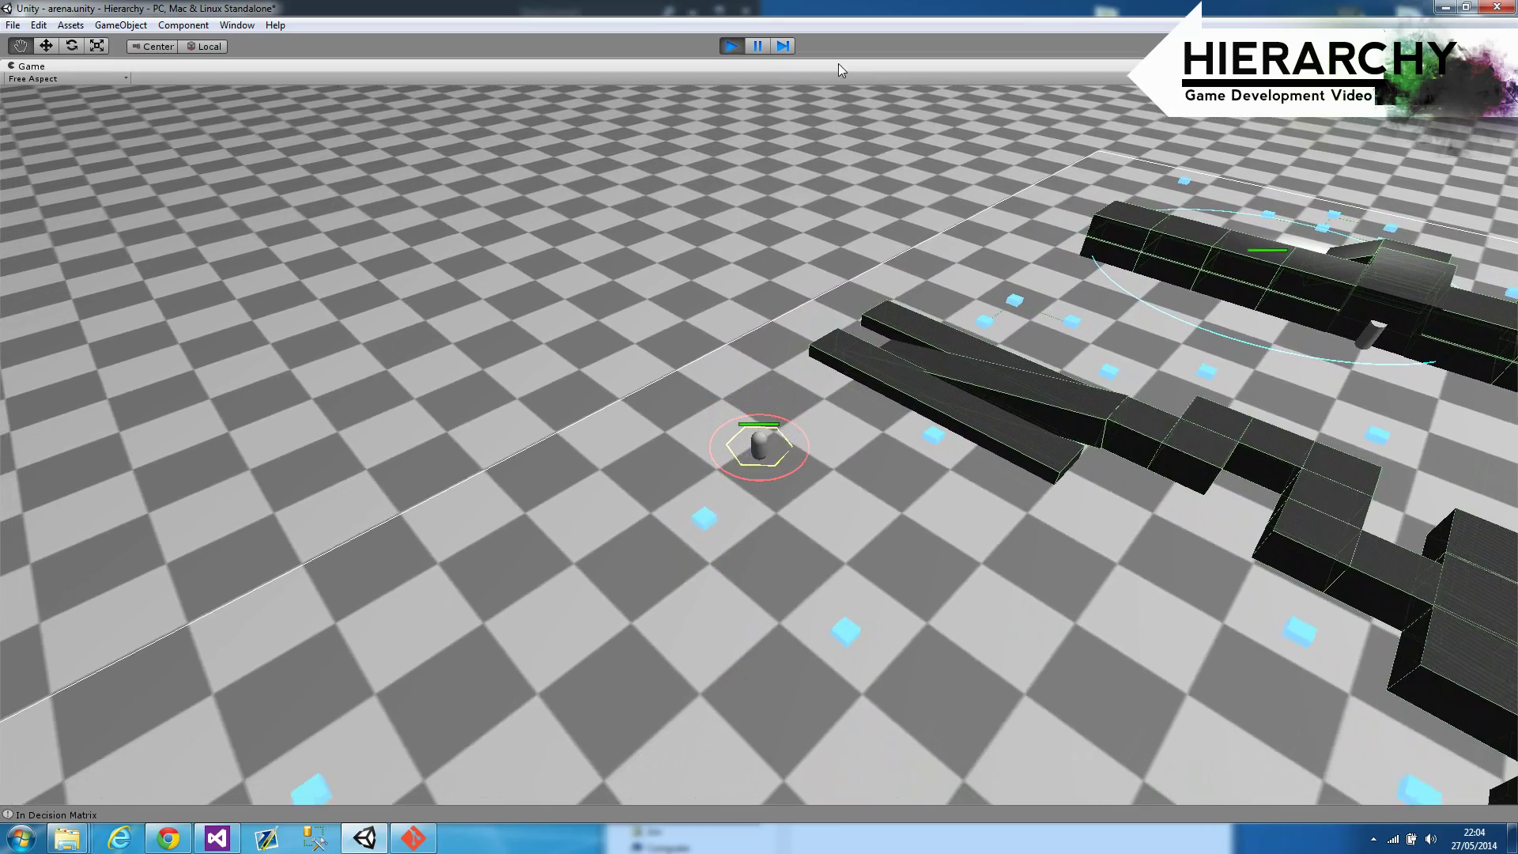
Step: Stop the play test, switch to Visual Studio and open the BaseAI.cs script
{"action": "left_click", "coordinate": [731, 47]}
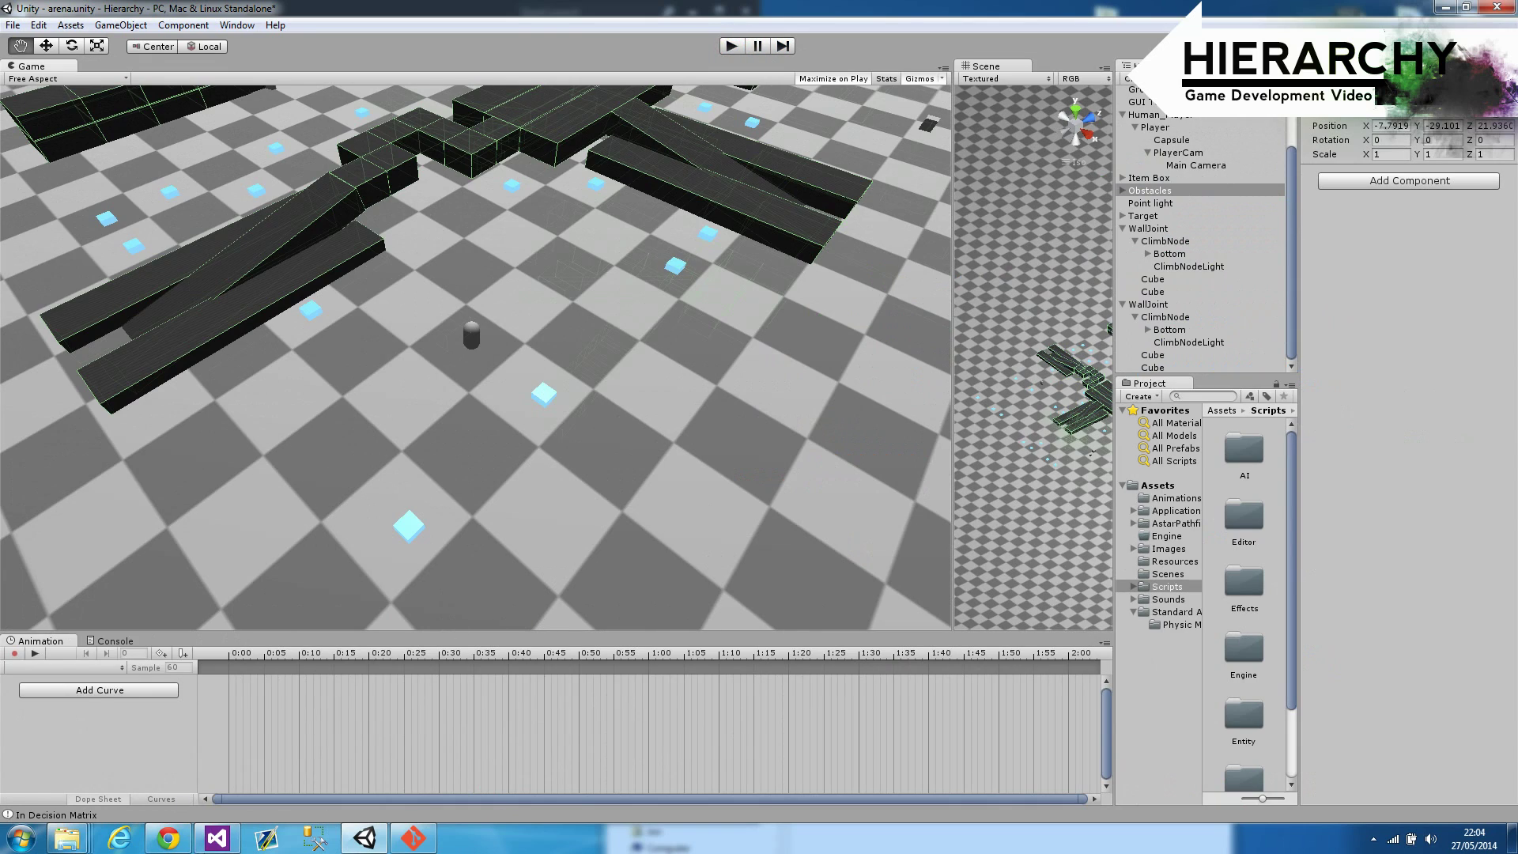
{"action": "key", "text": "alt+Tab"}
{"action": "scroll", "coordinate": [323, 260], "scroll_direction": "up", "scroll_amount": 4}
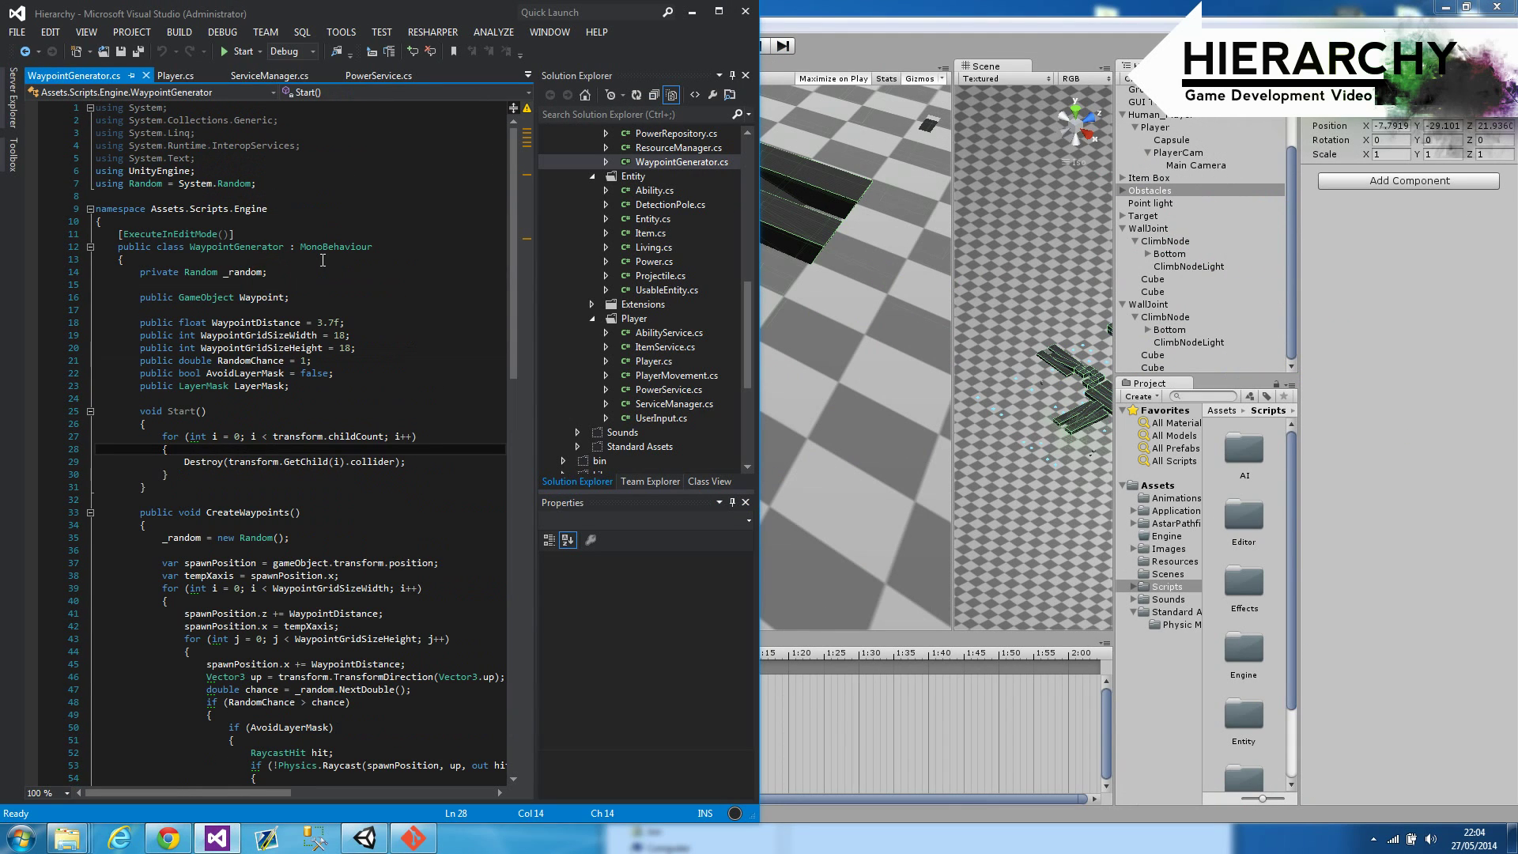
{"action": "key", "text": "ctrl+shift+t"}
{"action": "type", "text": "baseai"}
{"action": "key", "text": "Return"}
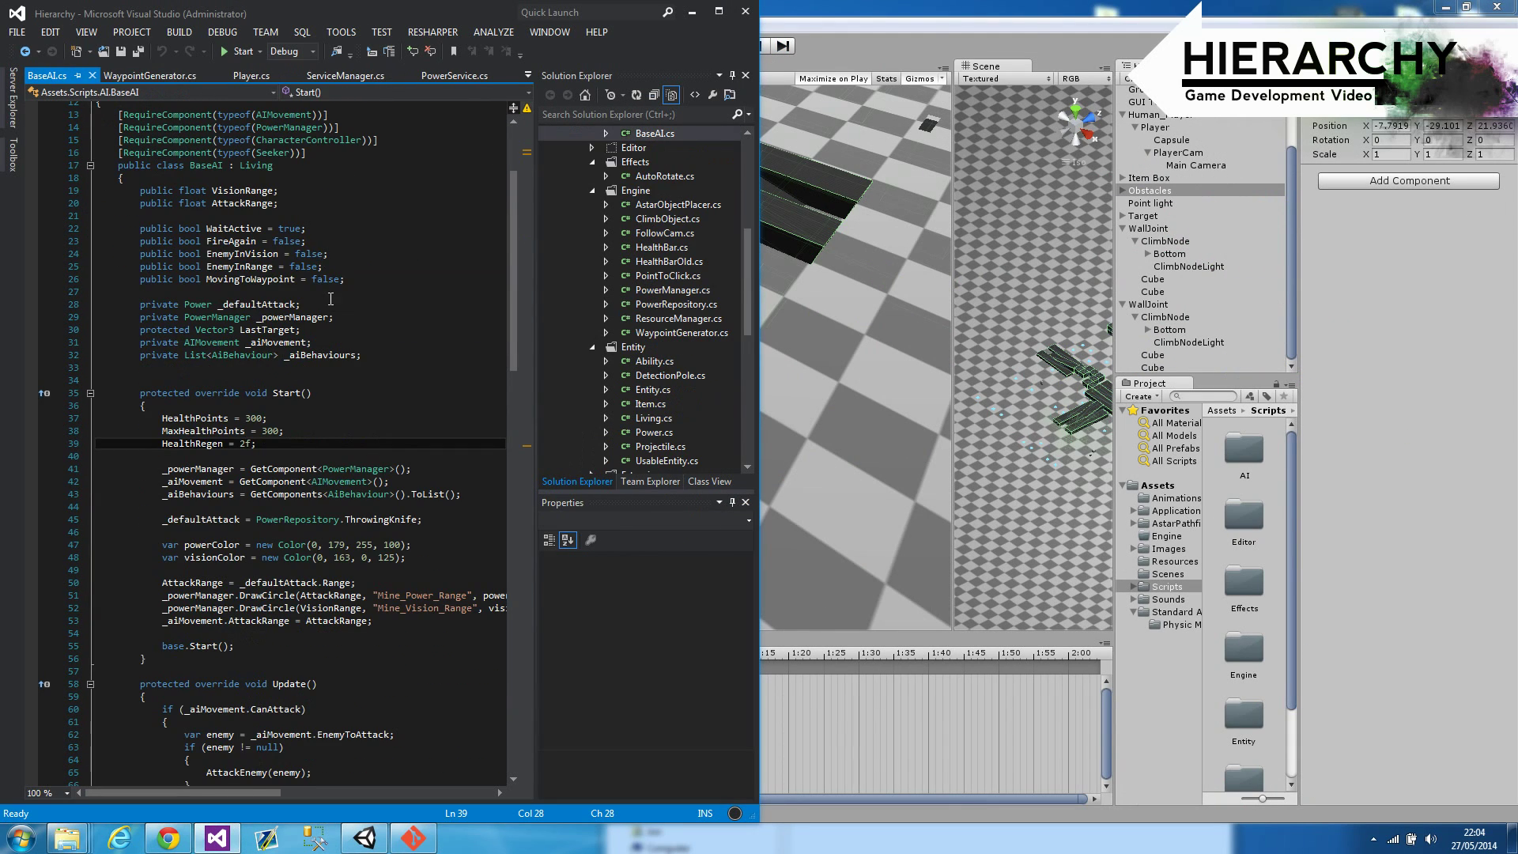
Step: In BaseAI.cs, set HealthRegen to 1f and the low-health check to percent < 50, and save the script
{"action": "scroll", "coordinate": [321, 392], "scroll_direction": "up", "scroll_amount": 1}
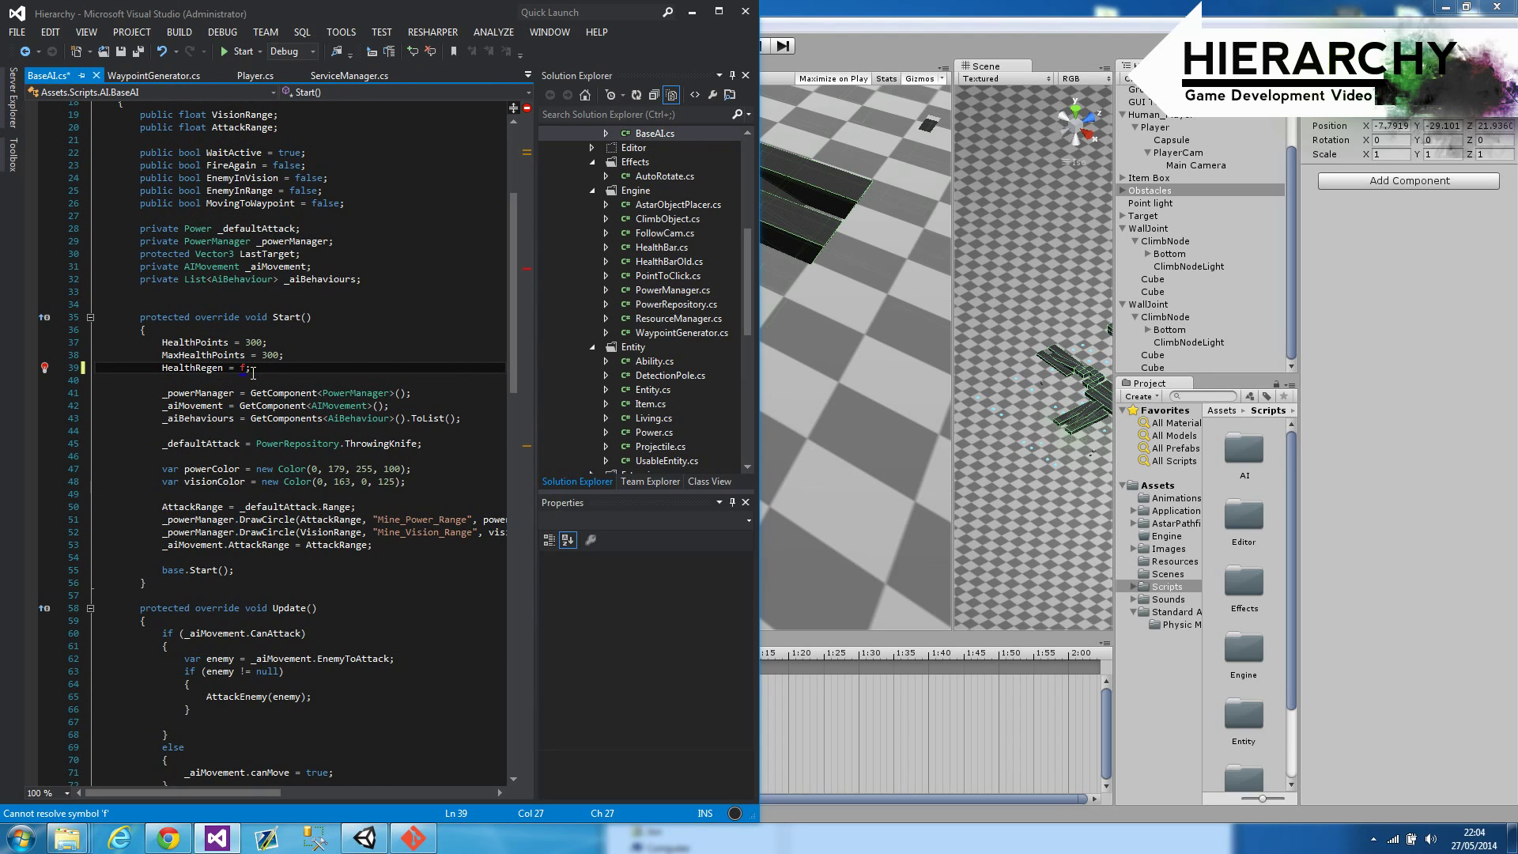
{"action": "scroll", "coordinate": [318, 378], "scroll_direction": "down", "scroll_amount": 4}
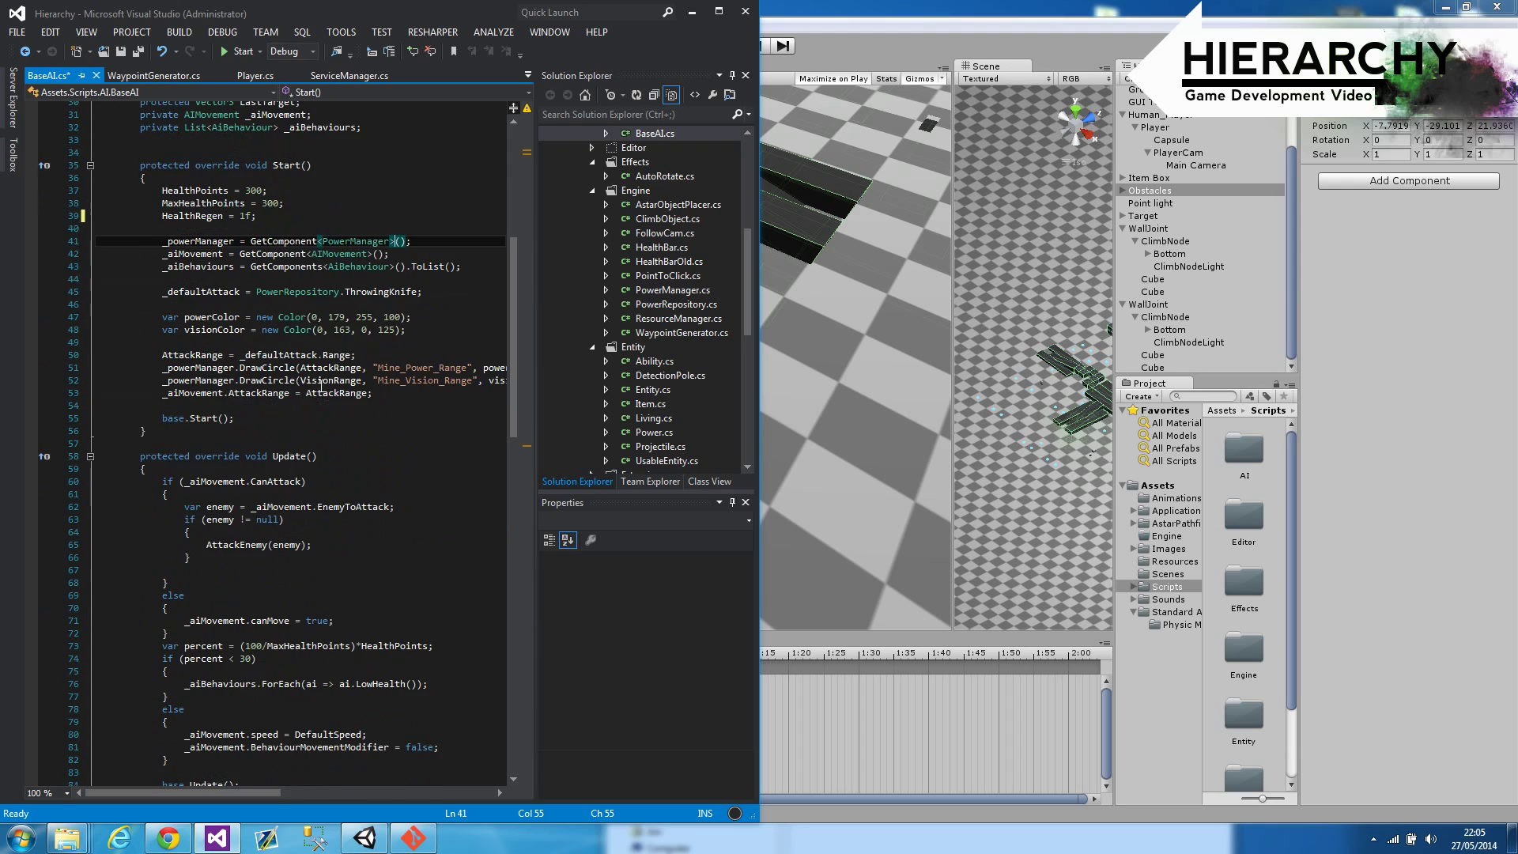
{"action": "scroll", "coordinate": [260, 340], "scroll_direction": "down", "scroll_amount": 8}
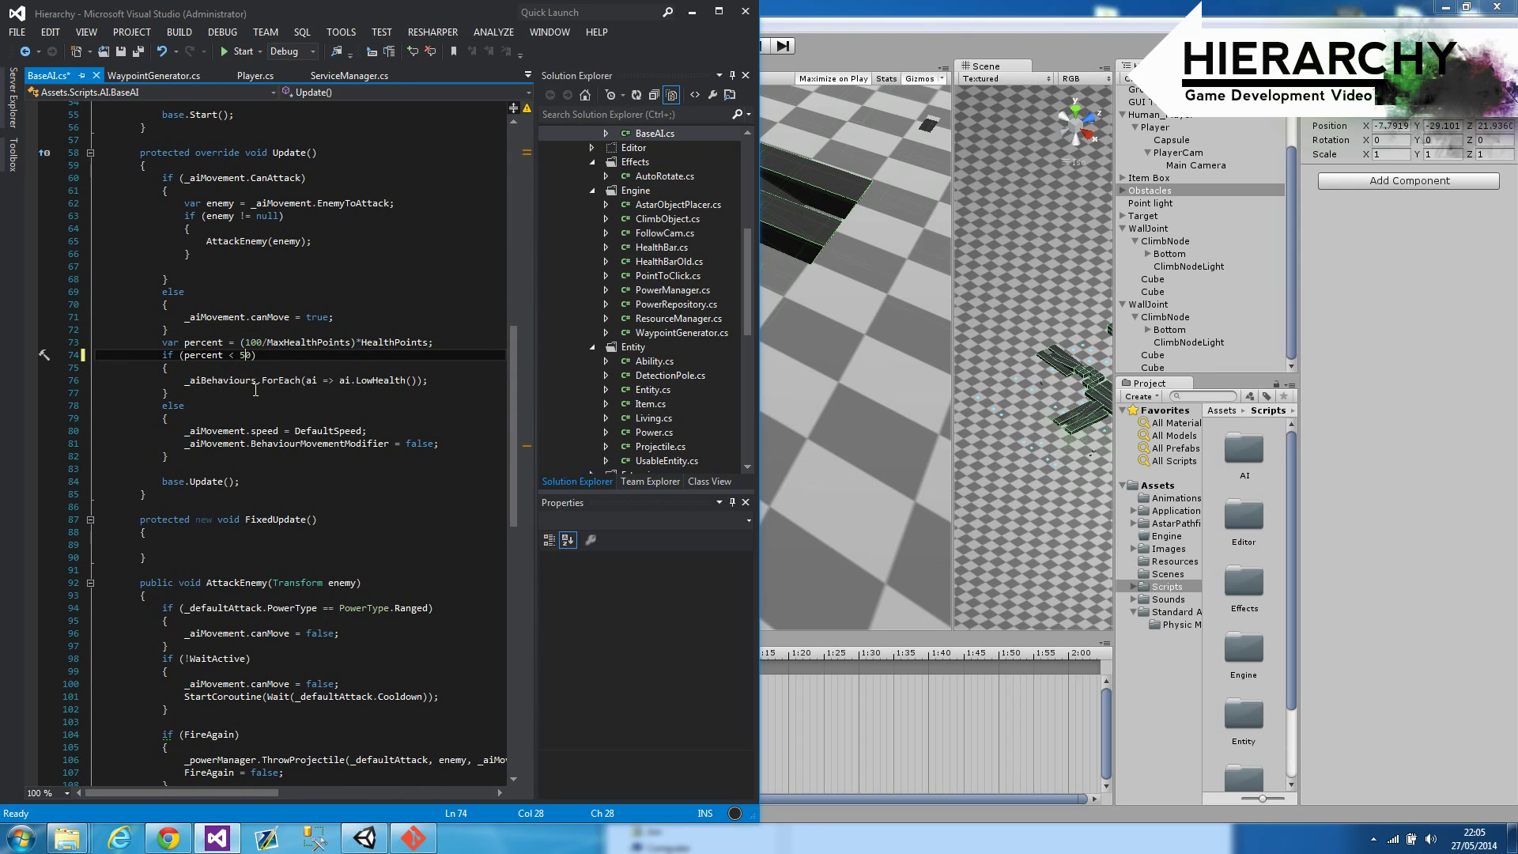
{"action": "scroll", "coordinate": [256, 390], "scroll_direction": "up", "scroll_amount": 13}
{"action": "key", "text": "ctrl+s"}
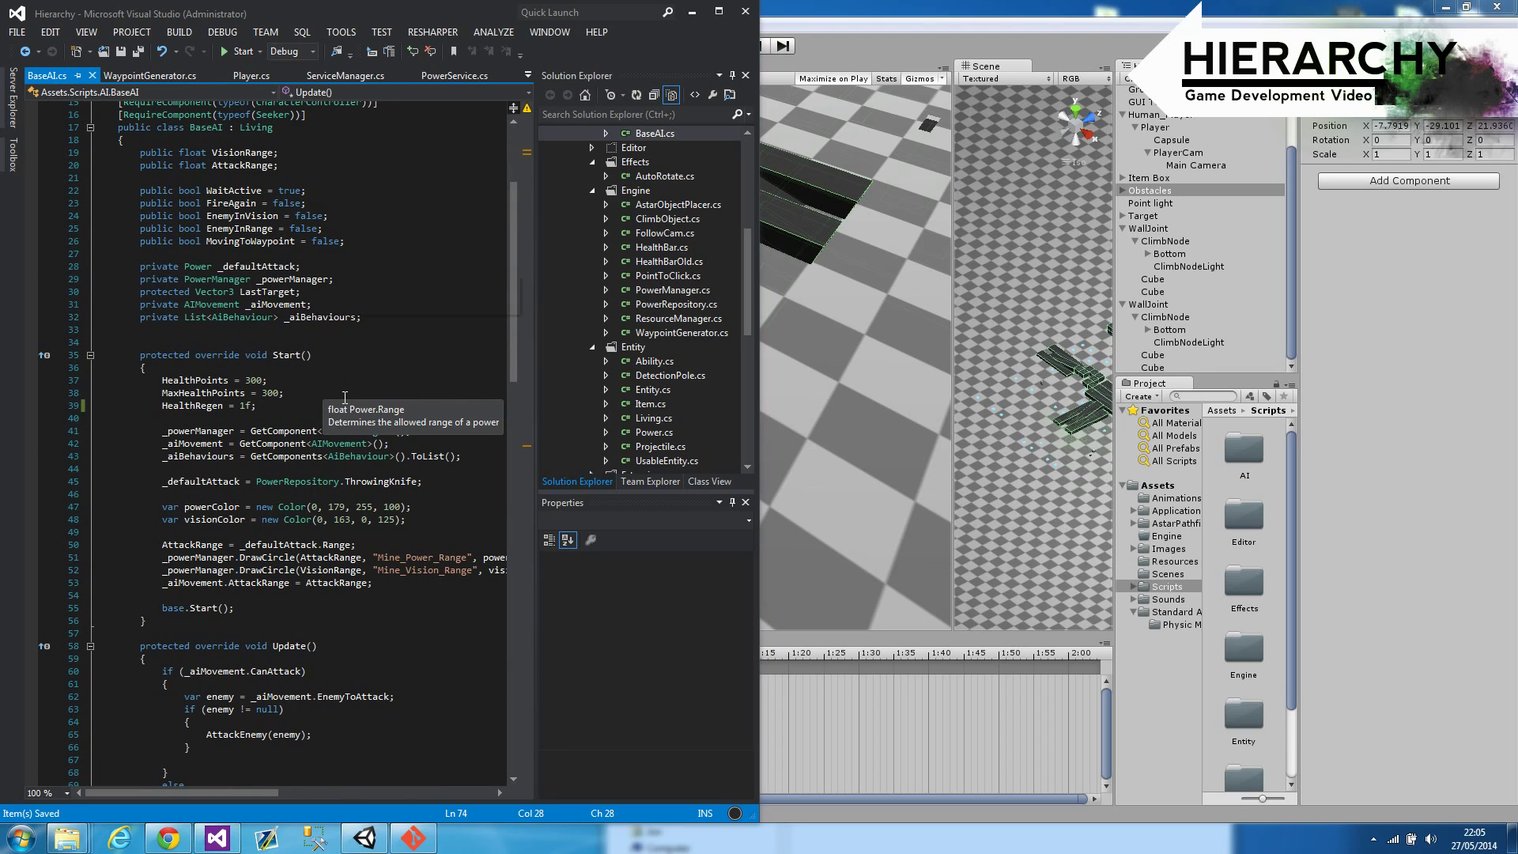
Step: Open Living.cs, set the RegenHealth InvokeRepeating interval to 4f, and switch back to Unity
{"action": "key", "text": "ctrl+shift+t"}
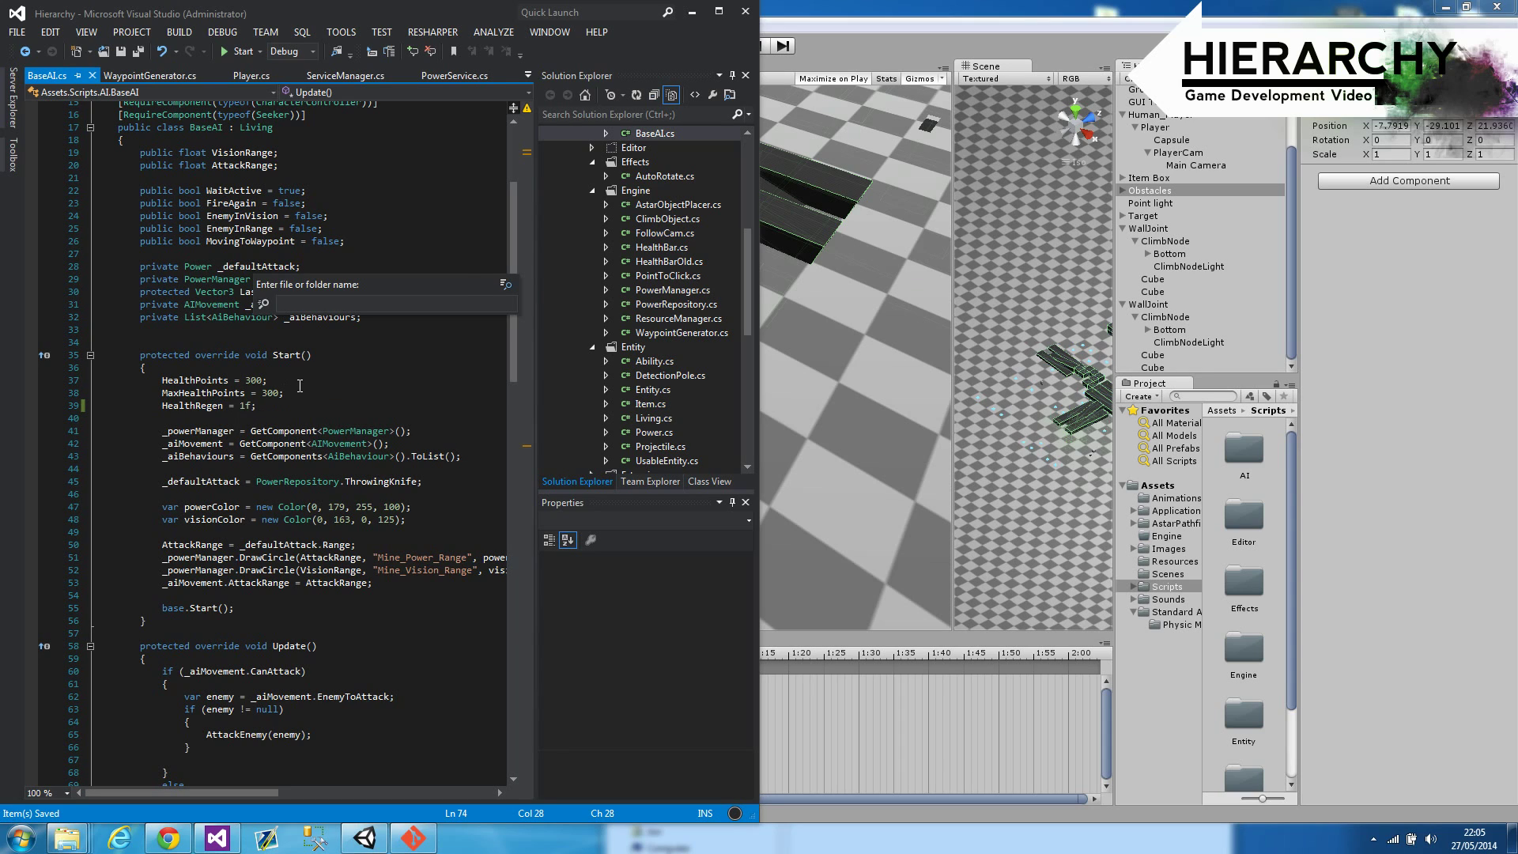
{"action": "type", "text": "living"}
{"action": "key", "text": "Return"}
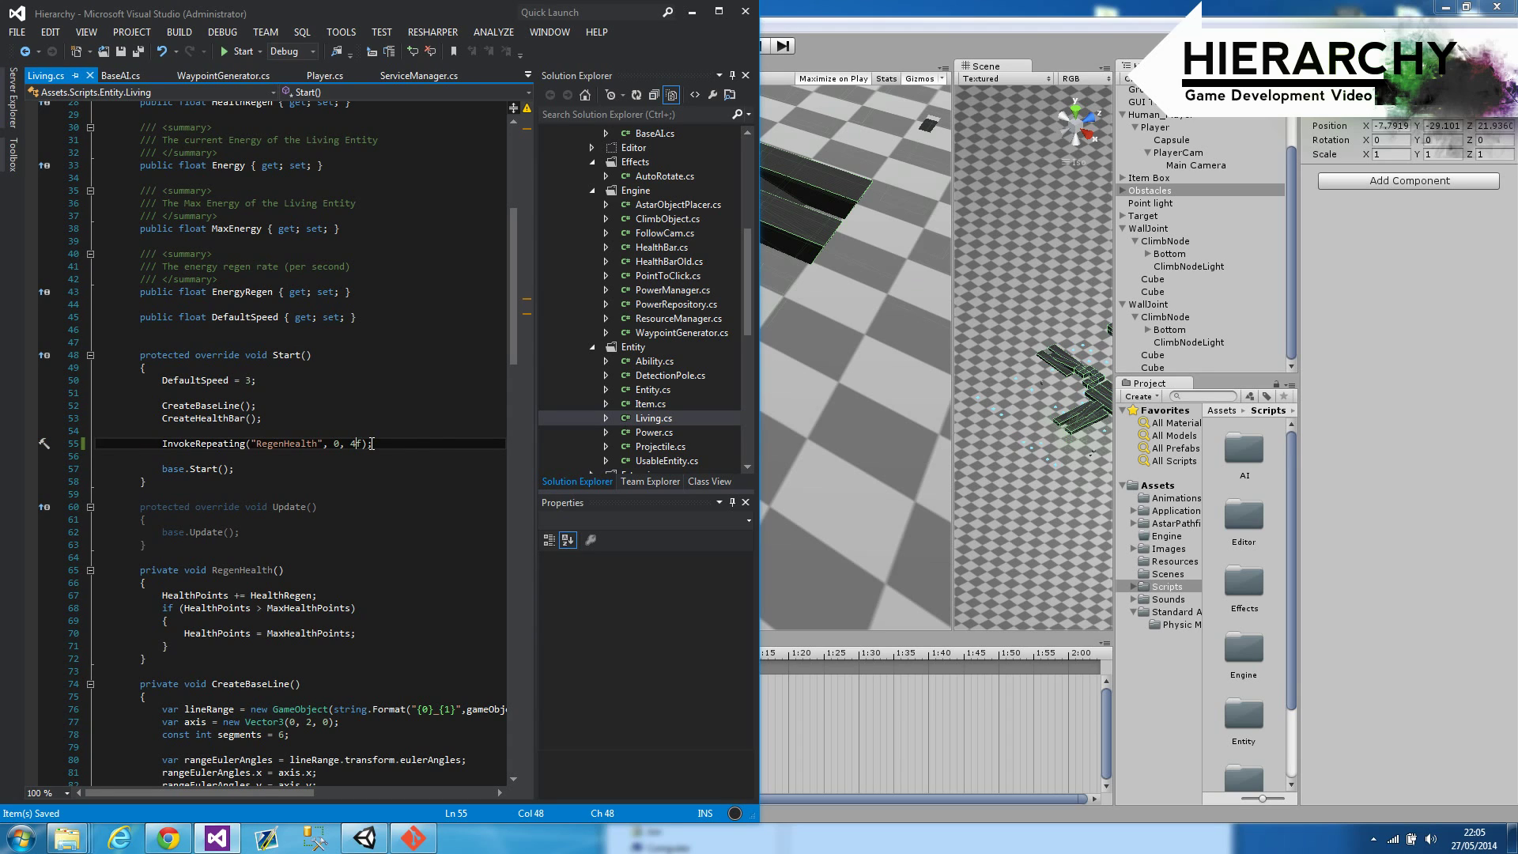
{"action": "left_click", "coordinate": [878, 280]}
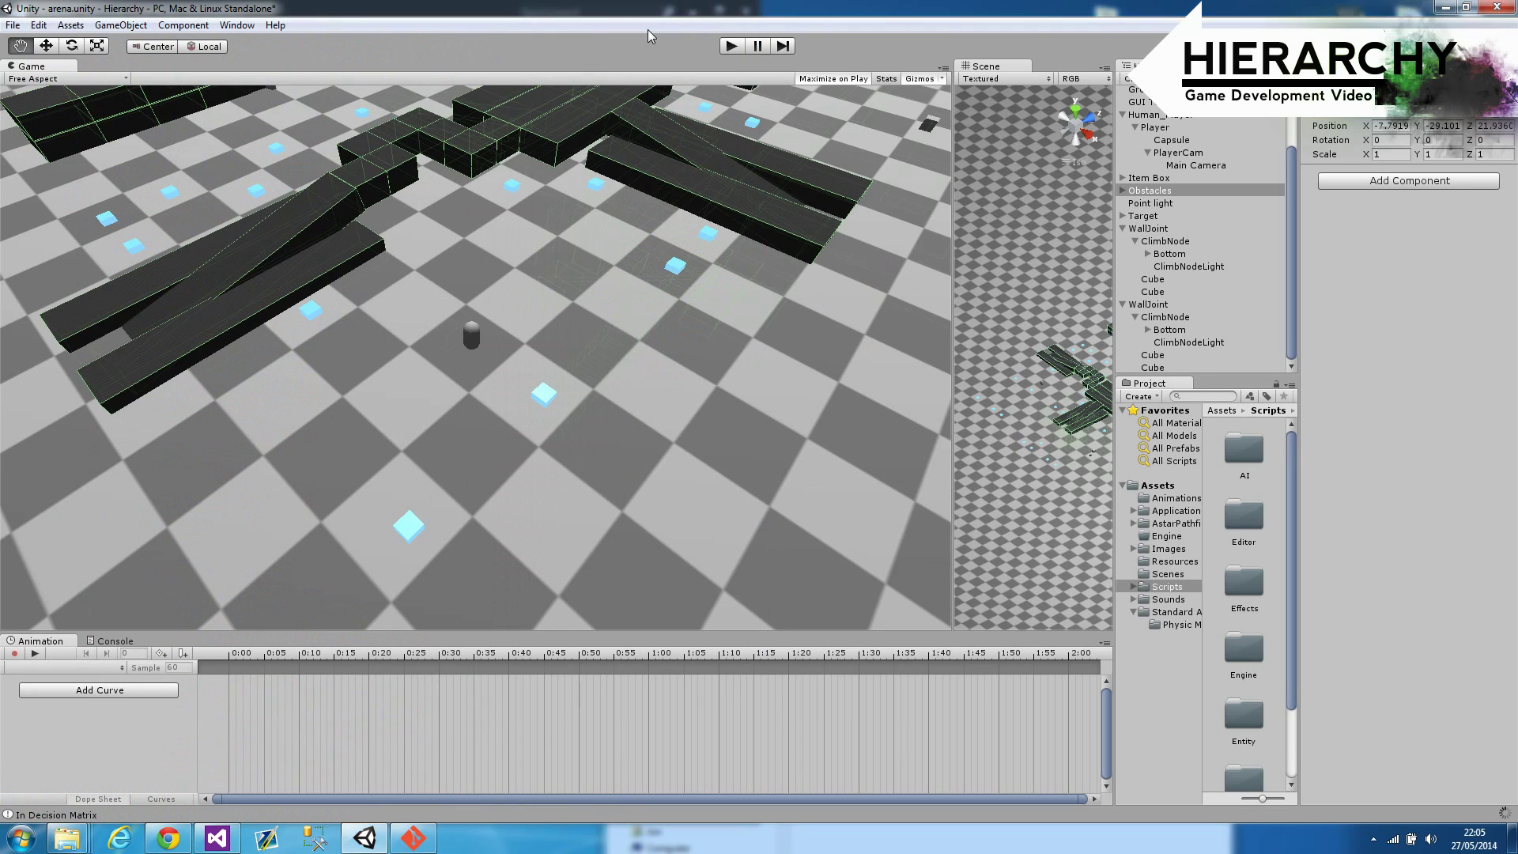
Step: Start a play test and walk the player to the nearest enemy bot on the open floor beyond the split ramps
{"action": "left_click", "coordinate": [731, 45]}
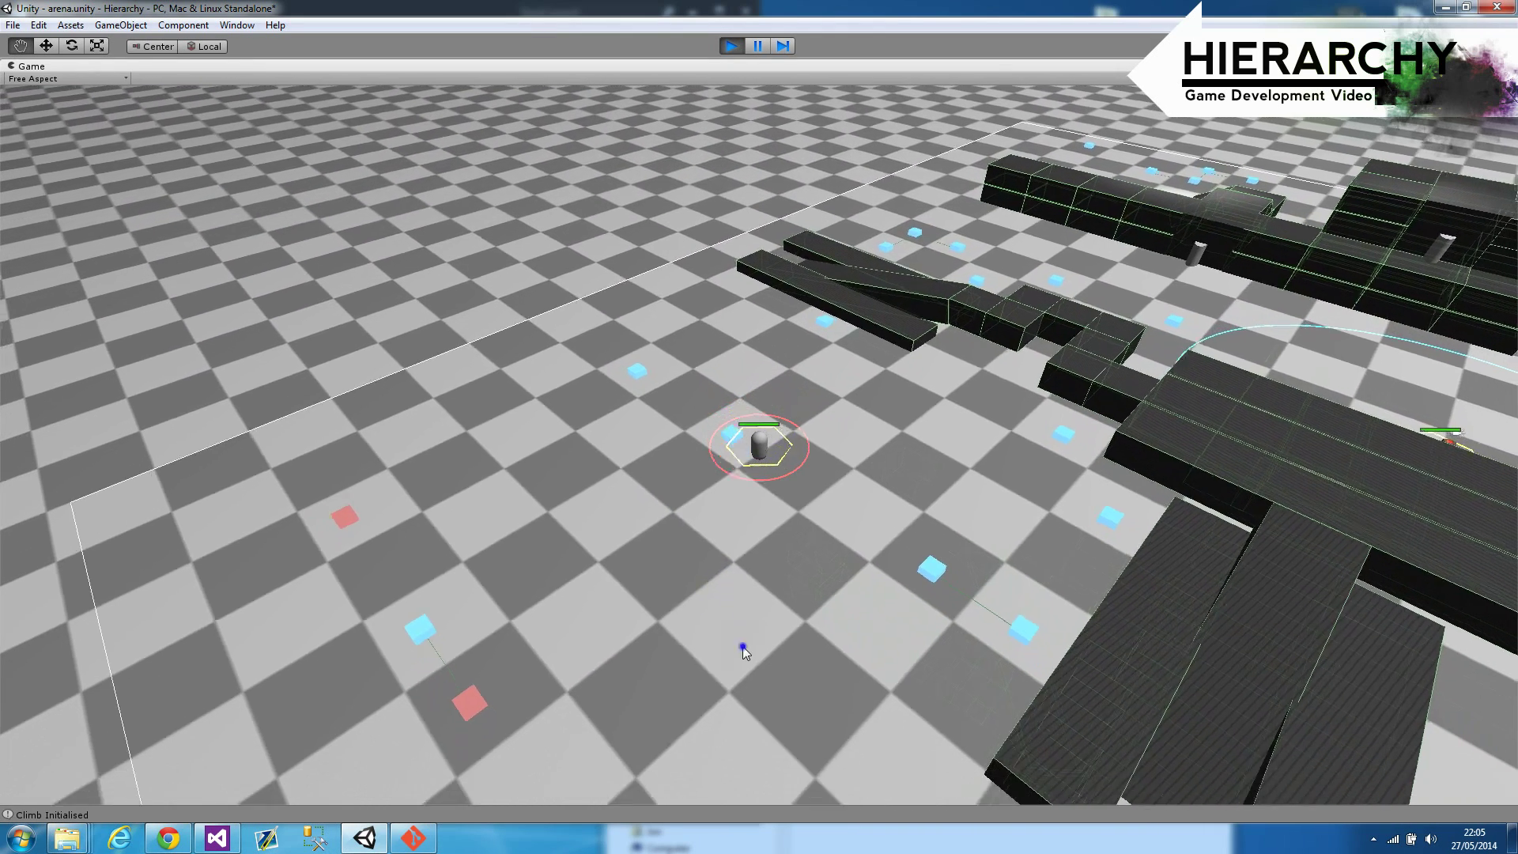
{"action": "right_click", "coordinate": [743, 689]}
{"action": "key", "text": "q"}
{"action": "left_click", "coordinate": [874, 679]}
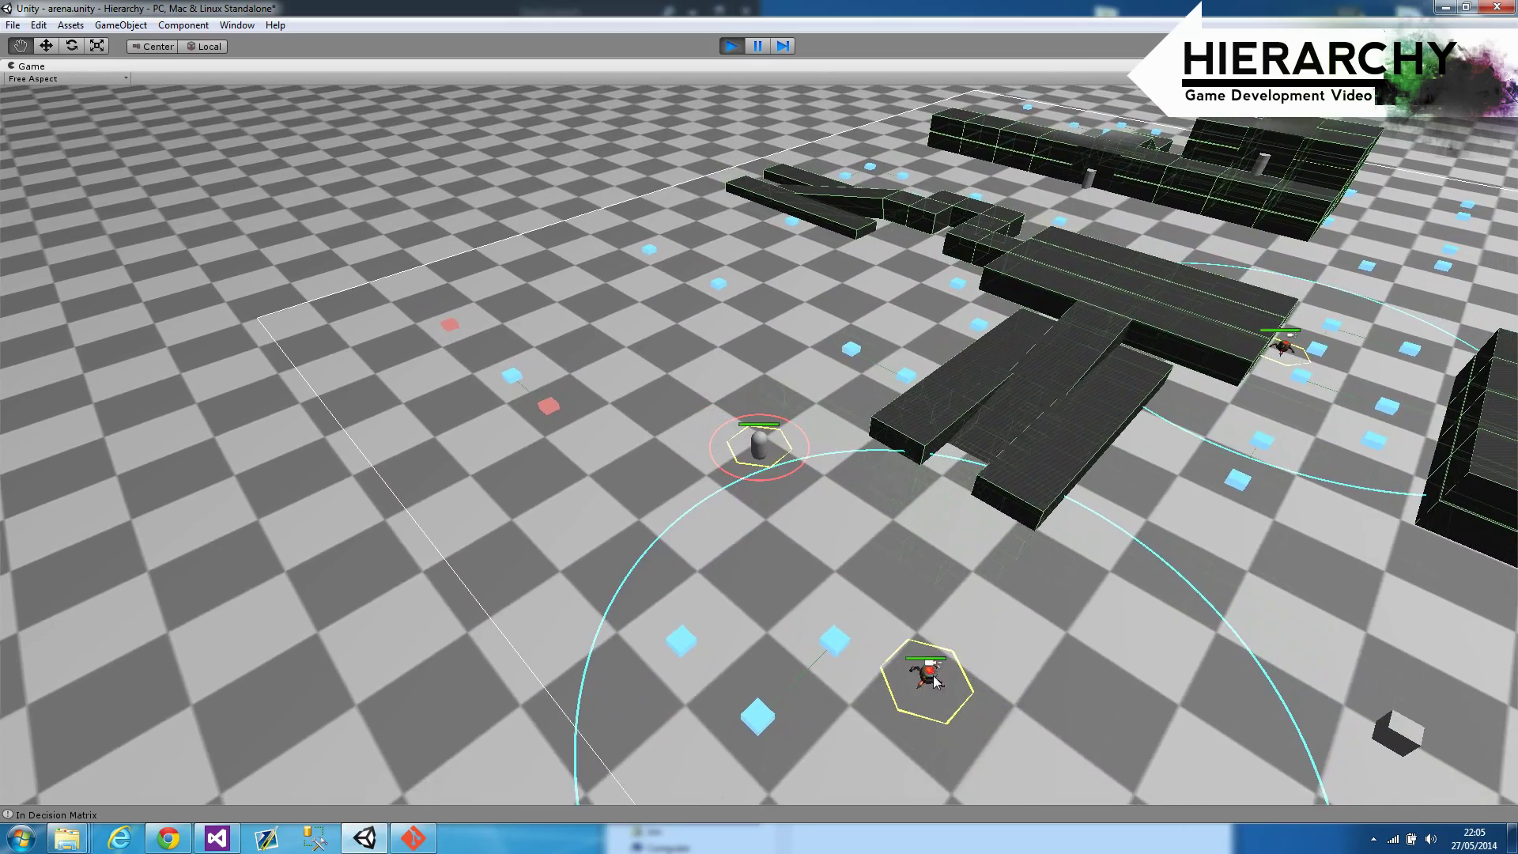
{"action": "left_click", "coordinate": [858, 624]}
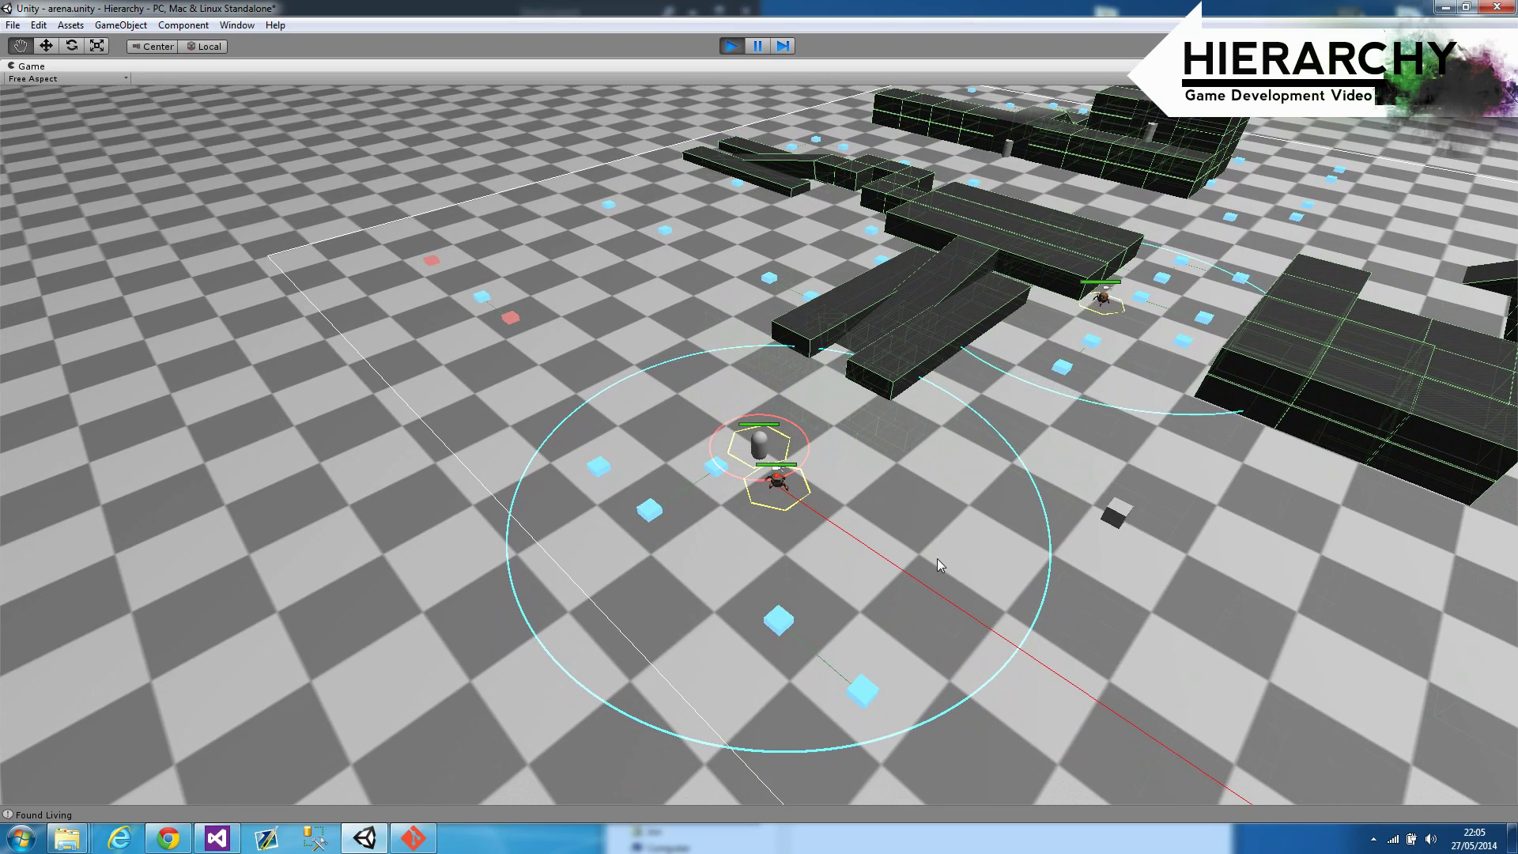
Step: Fight the enemy bot while backing the player away along the arena's boundary line
{"action": "left_click", "coordinate": [518, 442]}
{"action": "right_click", "coordinate": [633, 458]}
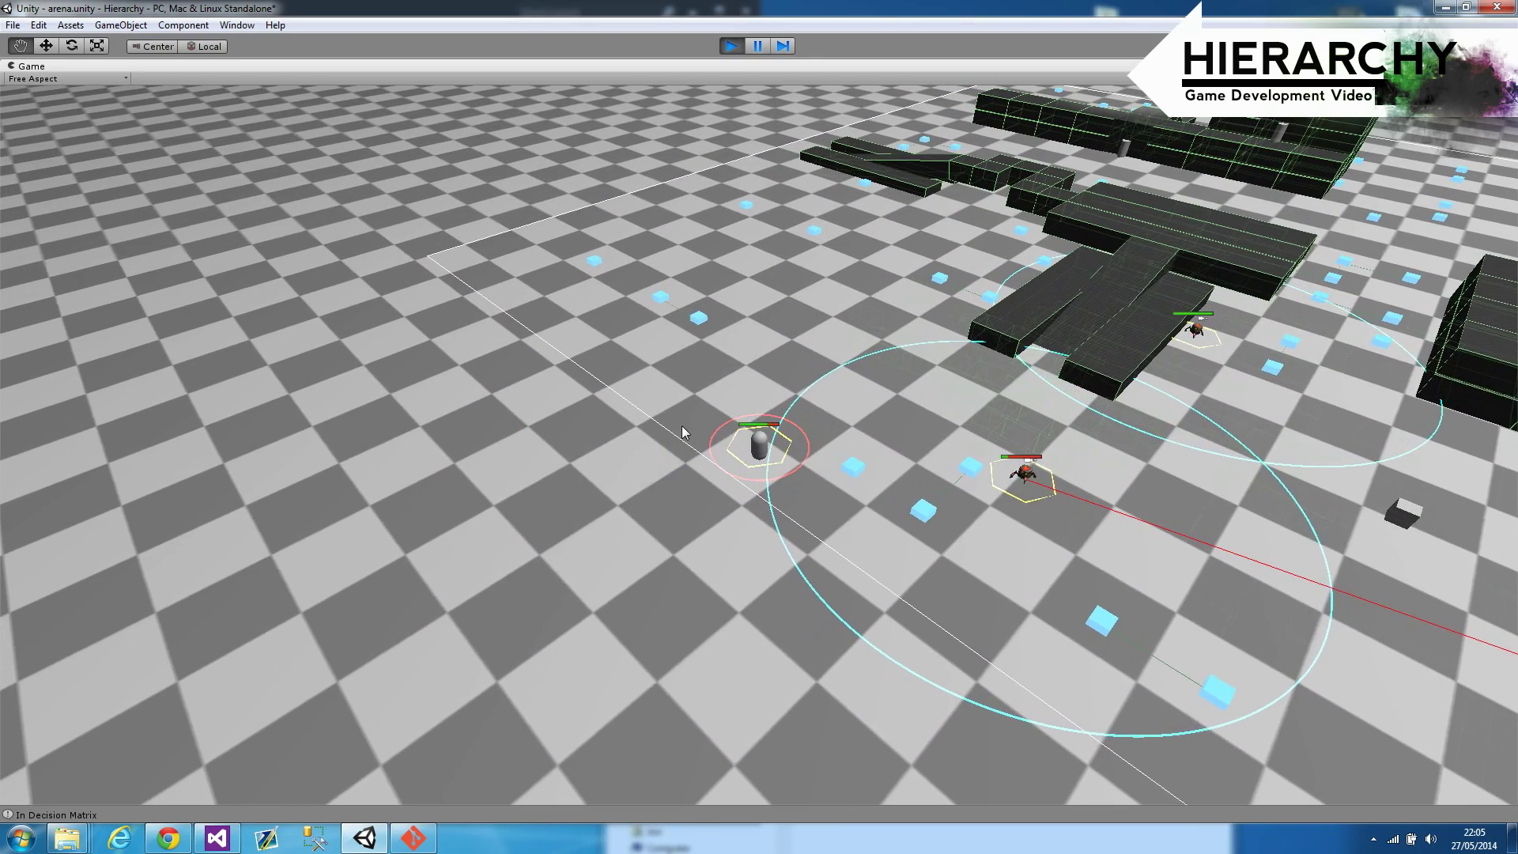
{"action": "right_click", "coordinate": [705, 410]}
{"action": "right_click", "coordinate": [712, 373]}
{"action": "right_click", "coordinate": [708, 359]}
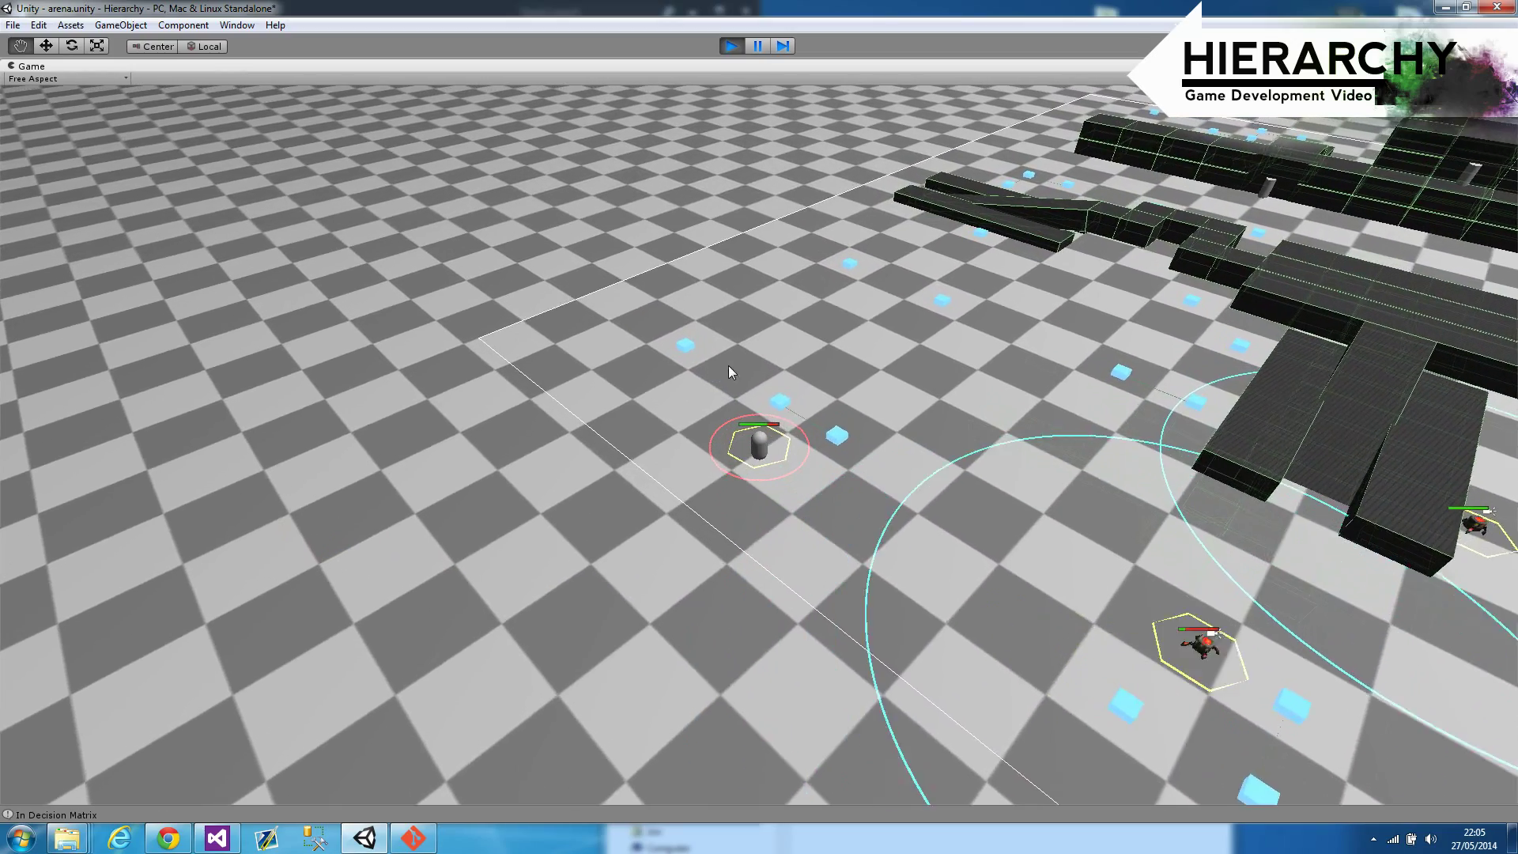
{"action": "left_click", "coordinate": [924, 522]}
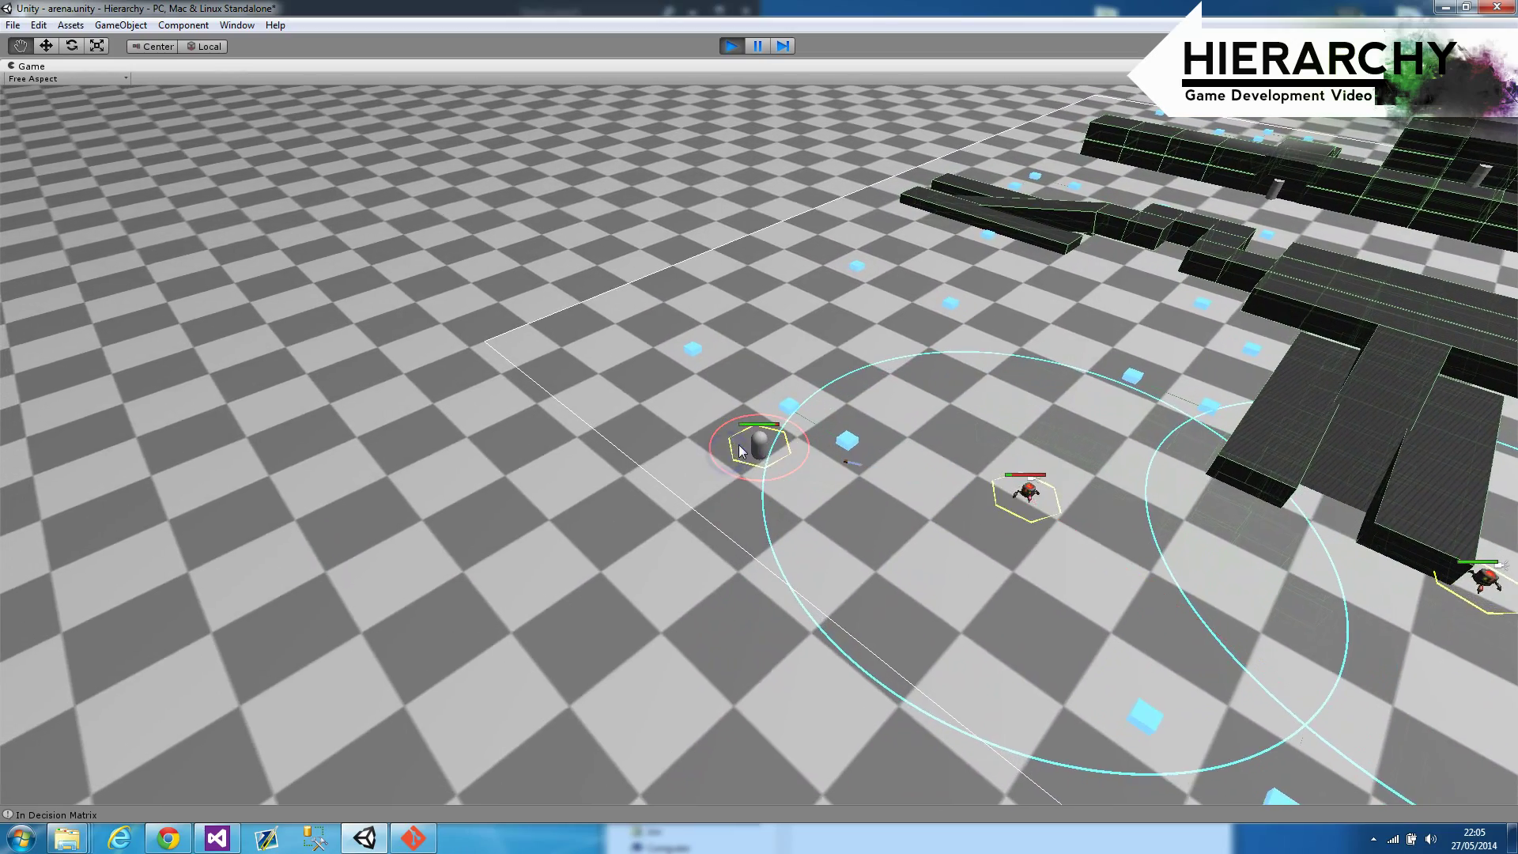
{"action": "left_click", "coordinate": [732, 448]}
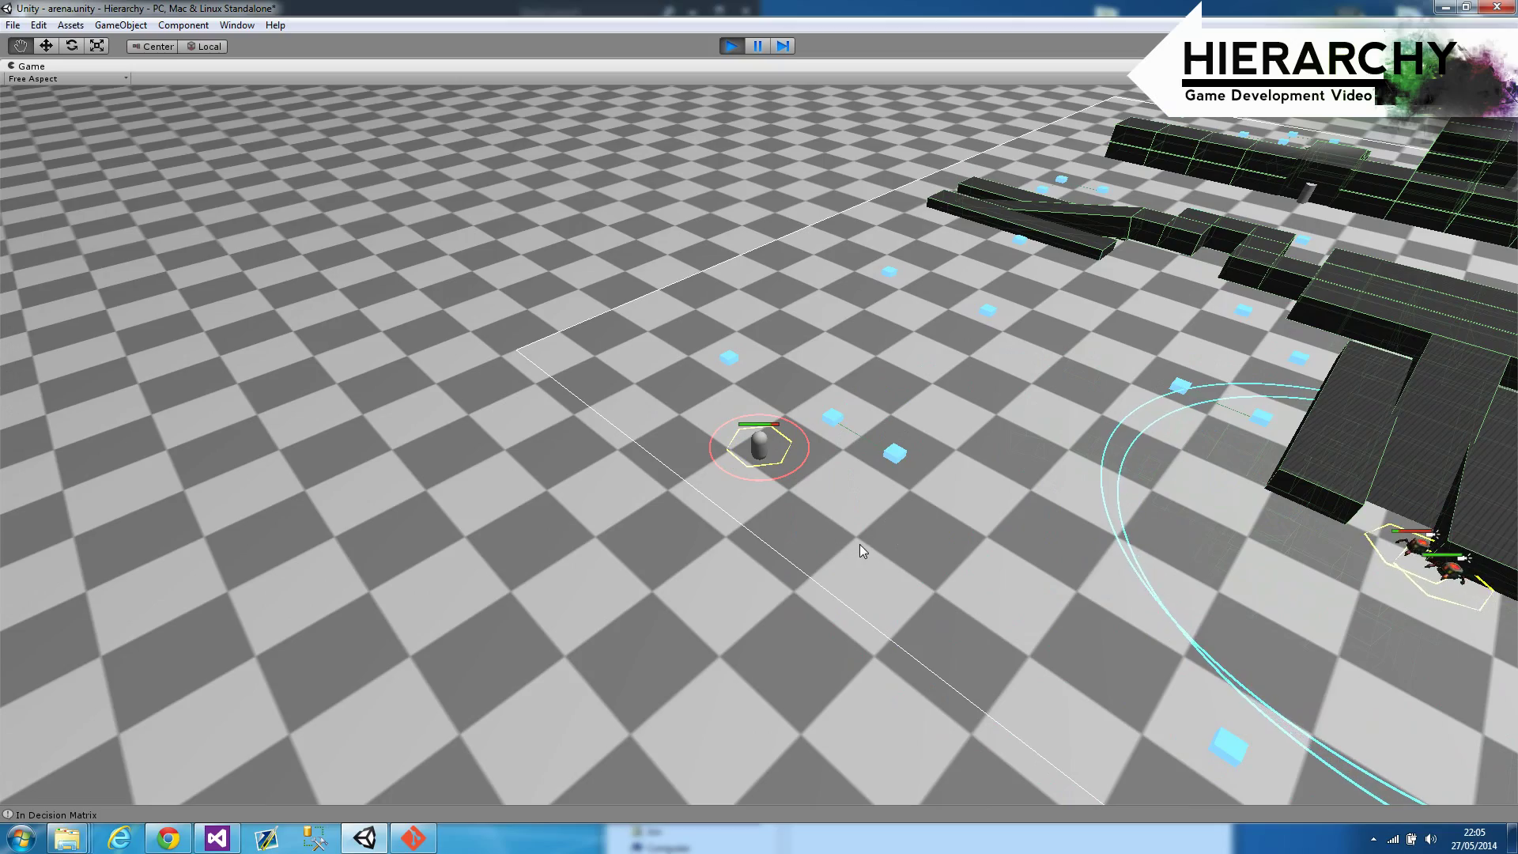
Step: Lead the player back along the boundary line and past the ends of the split ramps to the small grey cube
{"action": "left_click", "coordinate": [863, 541]}
{"action": "left_click", "coordinate": [973, 572]}
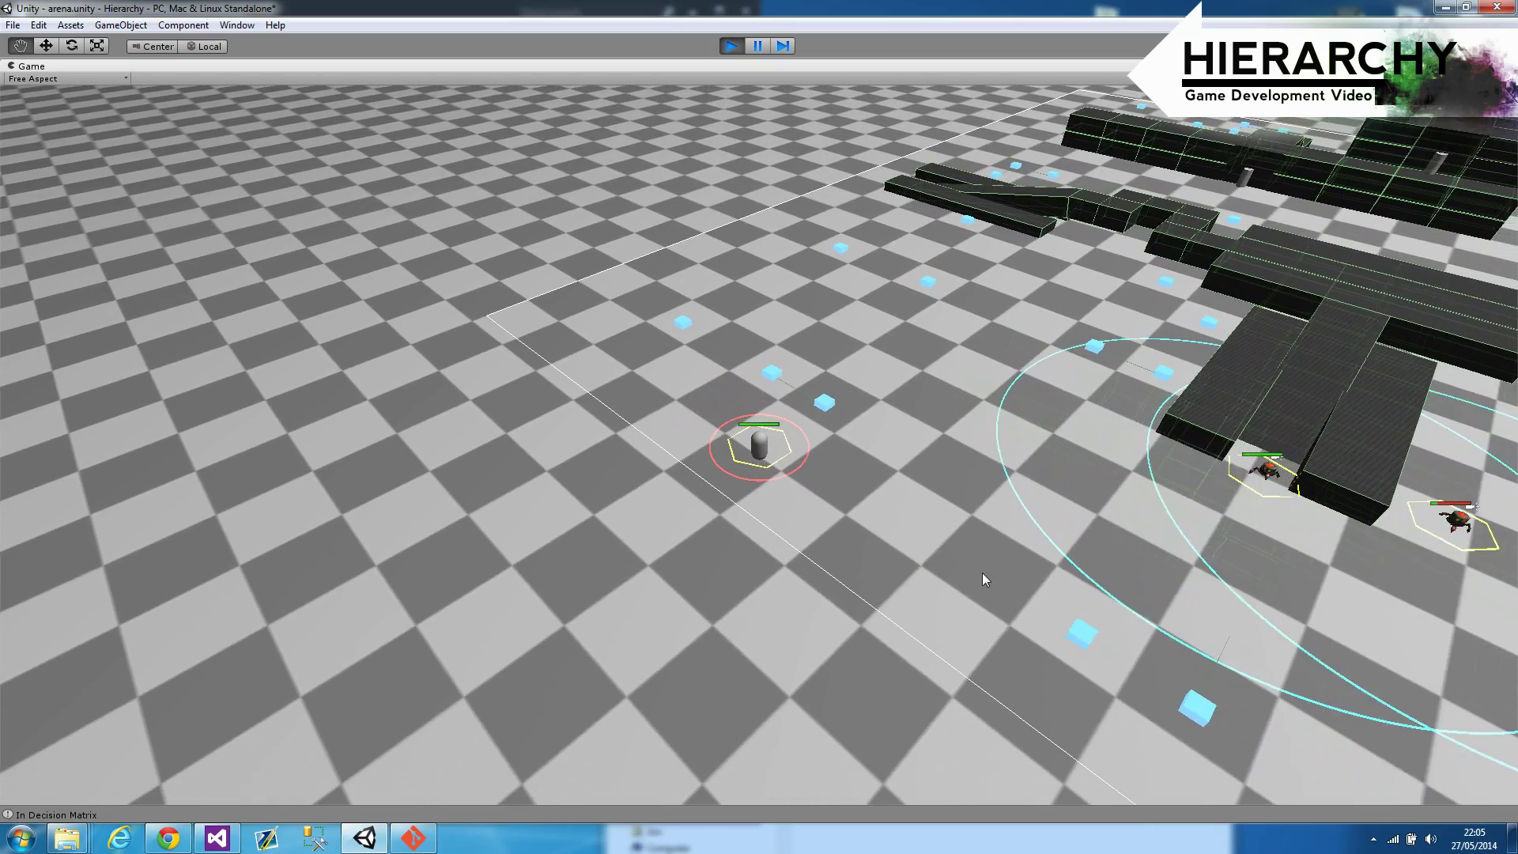
{"action": "left_click", "coordinate": [979, 618]}
{"action": "right_click", "coordinate": [945, 637]}
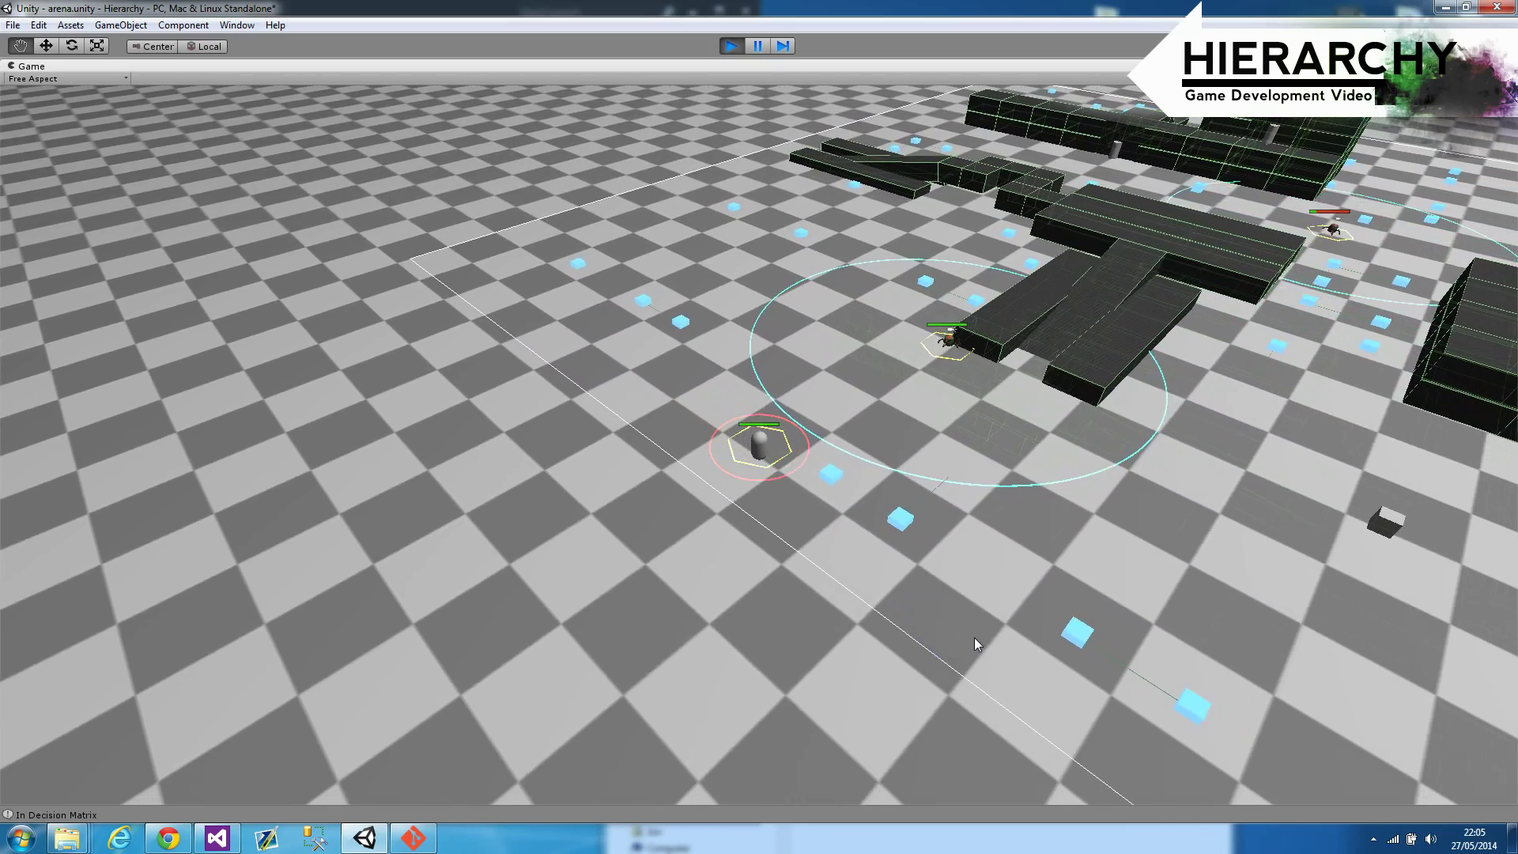
{"action": "right_click", "coordinate": [985, 614]}
{"action": "right_click", "coordinate": [1065, 528]}
{"action": "right_click", "coordinate": [1042, 415]}
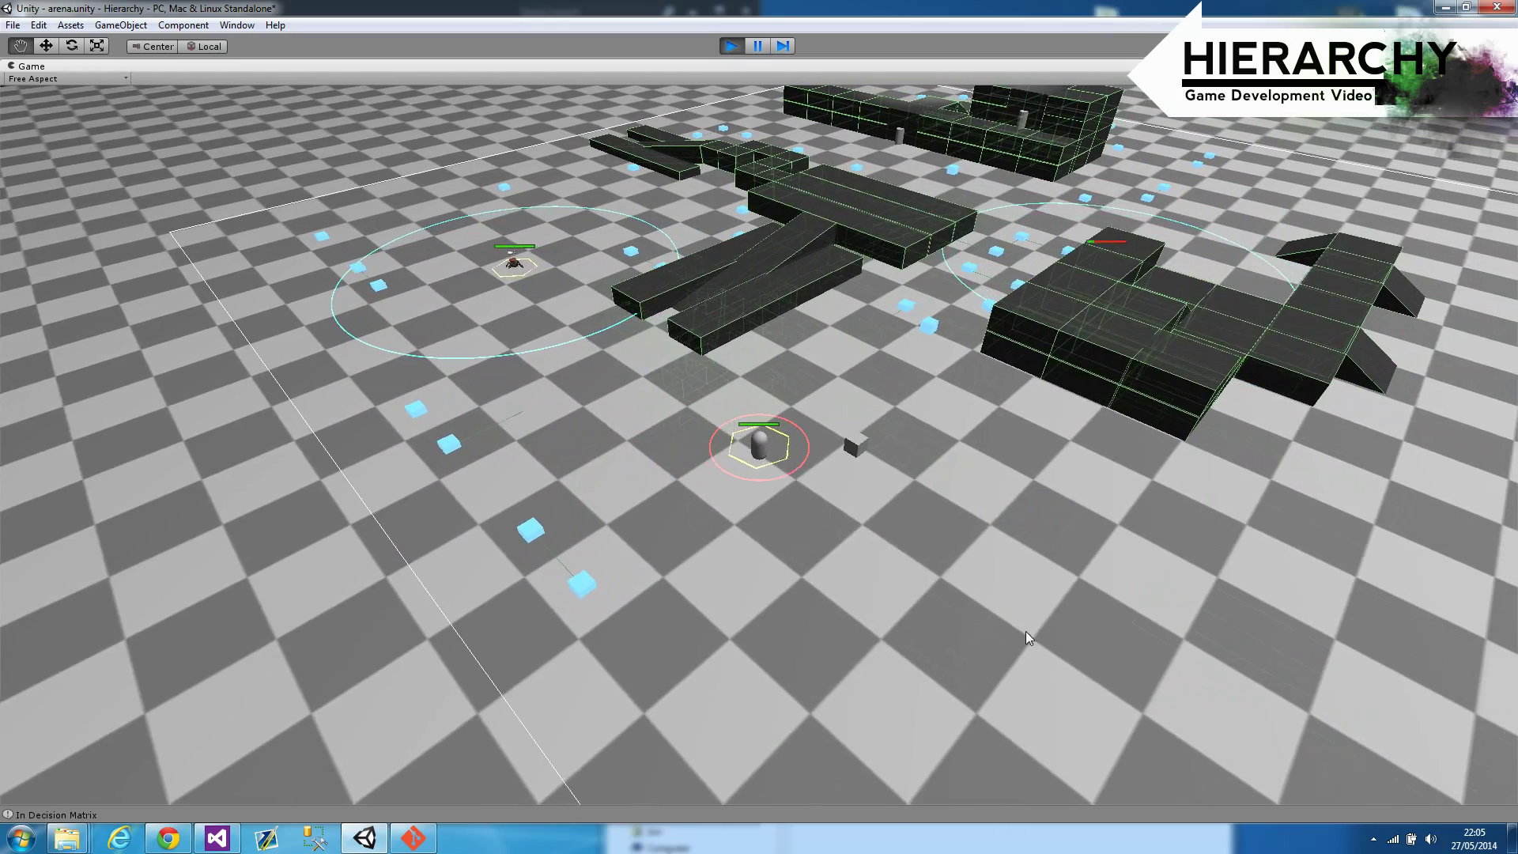
Step: Walk the player from the grey cube along the near side of the stepped platform to its first side ramp
{"action": "left_click", "coordinate": [1061, 614]}
{"action": "left_click", "coordinate": [951, 629]}
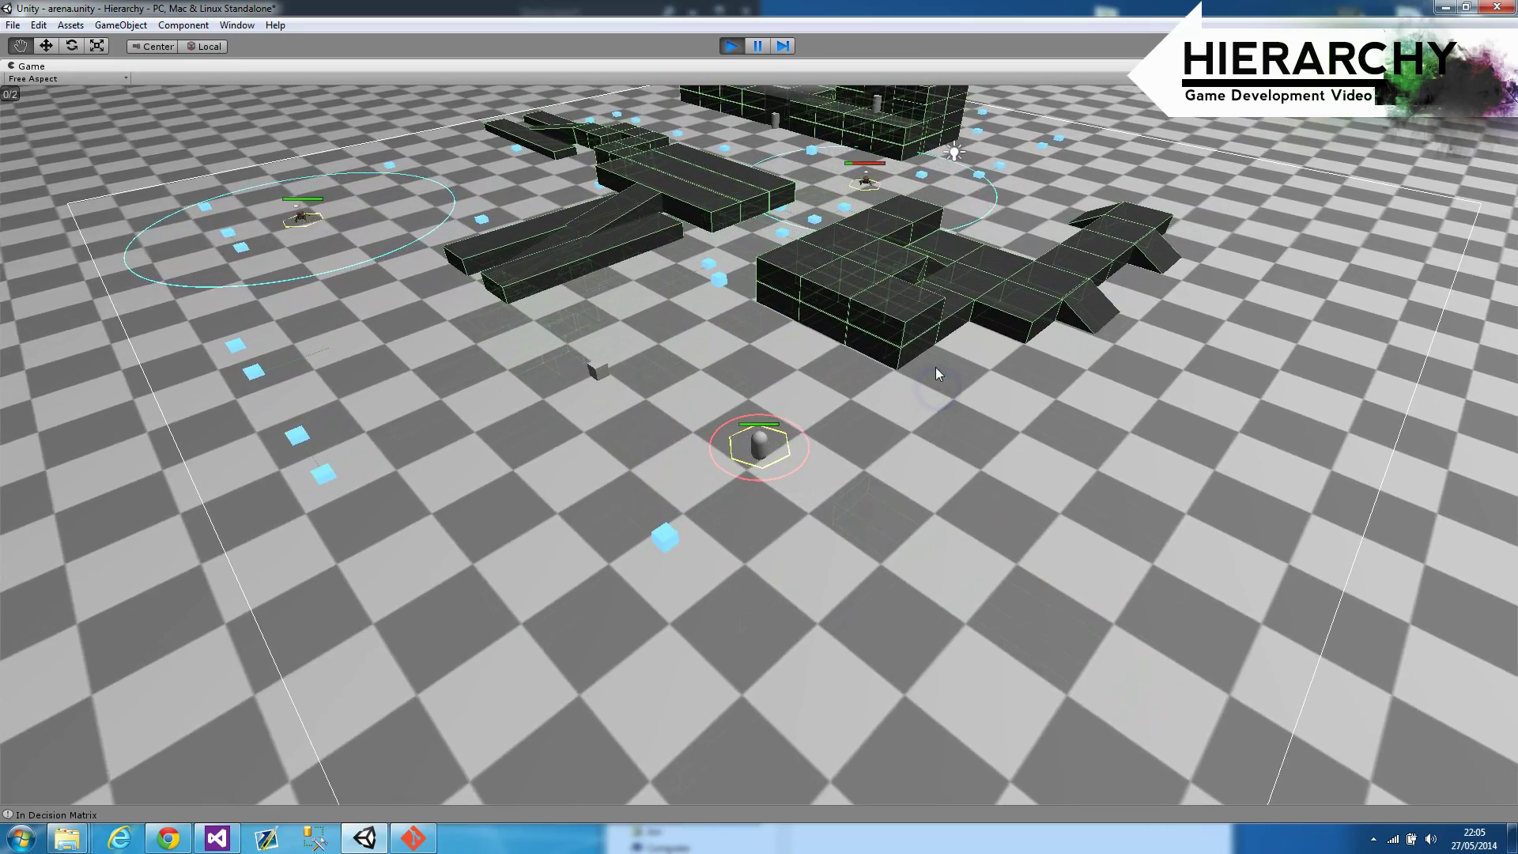
{"action": "left_click", "coordinate": [959, 391]}
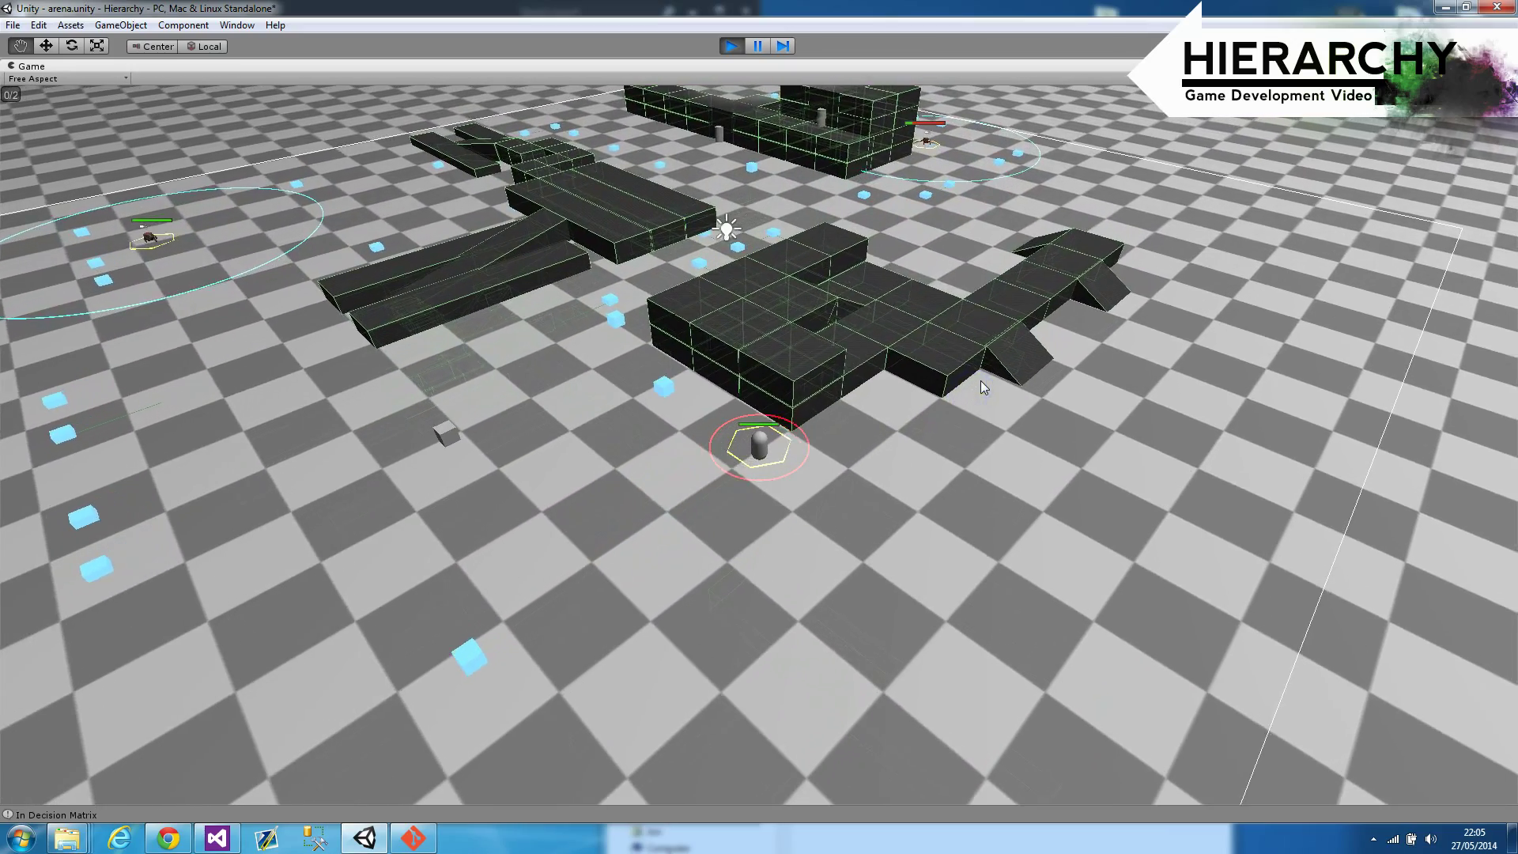
{"action": "left_click", "coordinate": [1002, 428]}
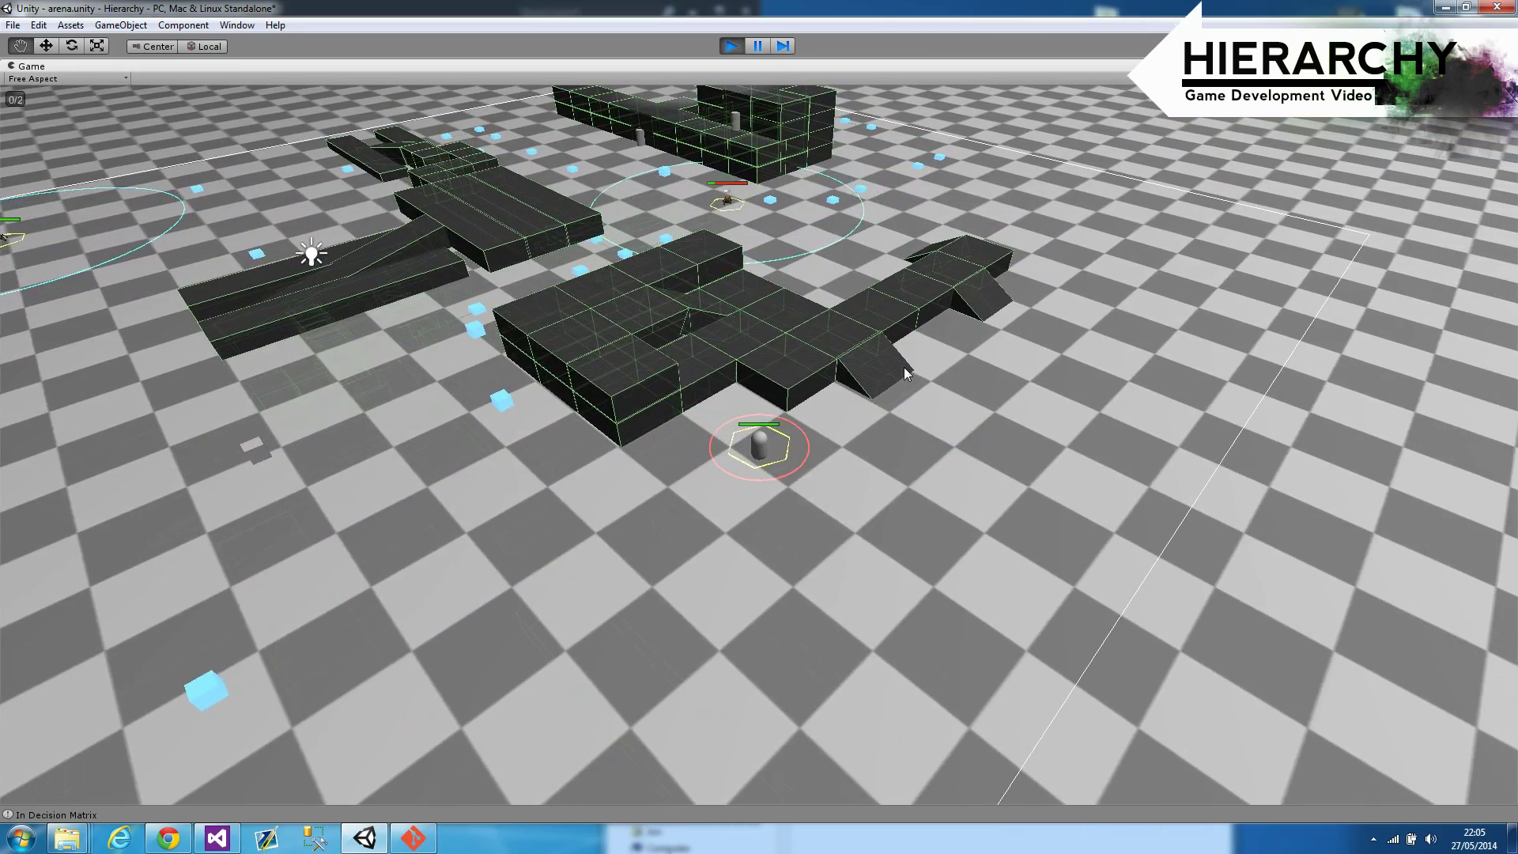
Step: Take the player up the side ramp, across the raised platform and back onto its narrow arm
{"action": "left_click", "coordinate": [904, 367]}
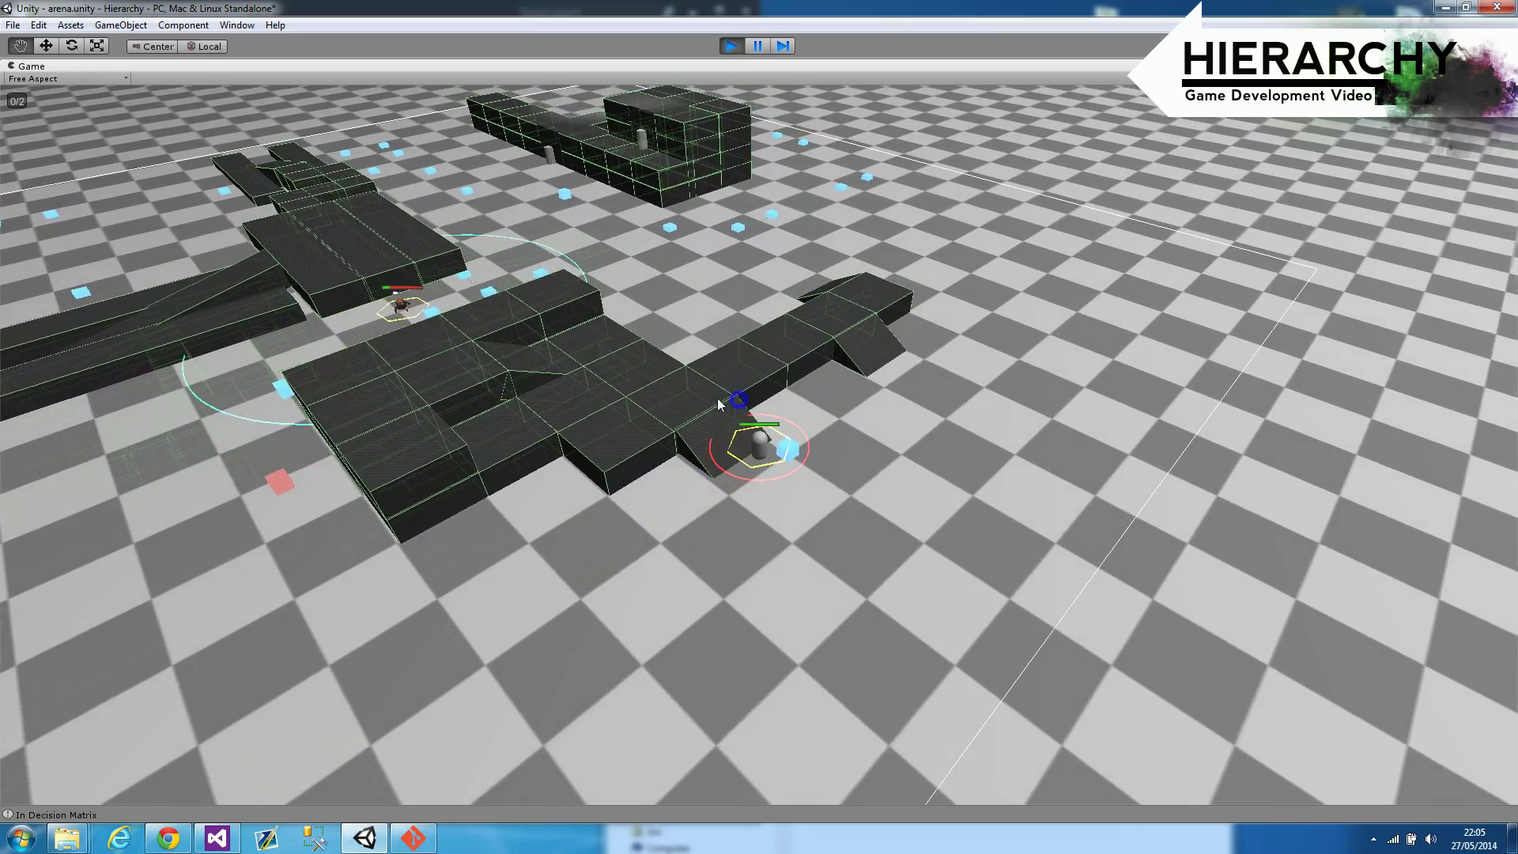
{"action": "left_click", "coordinate": [677, 432]}
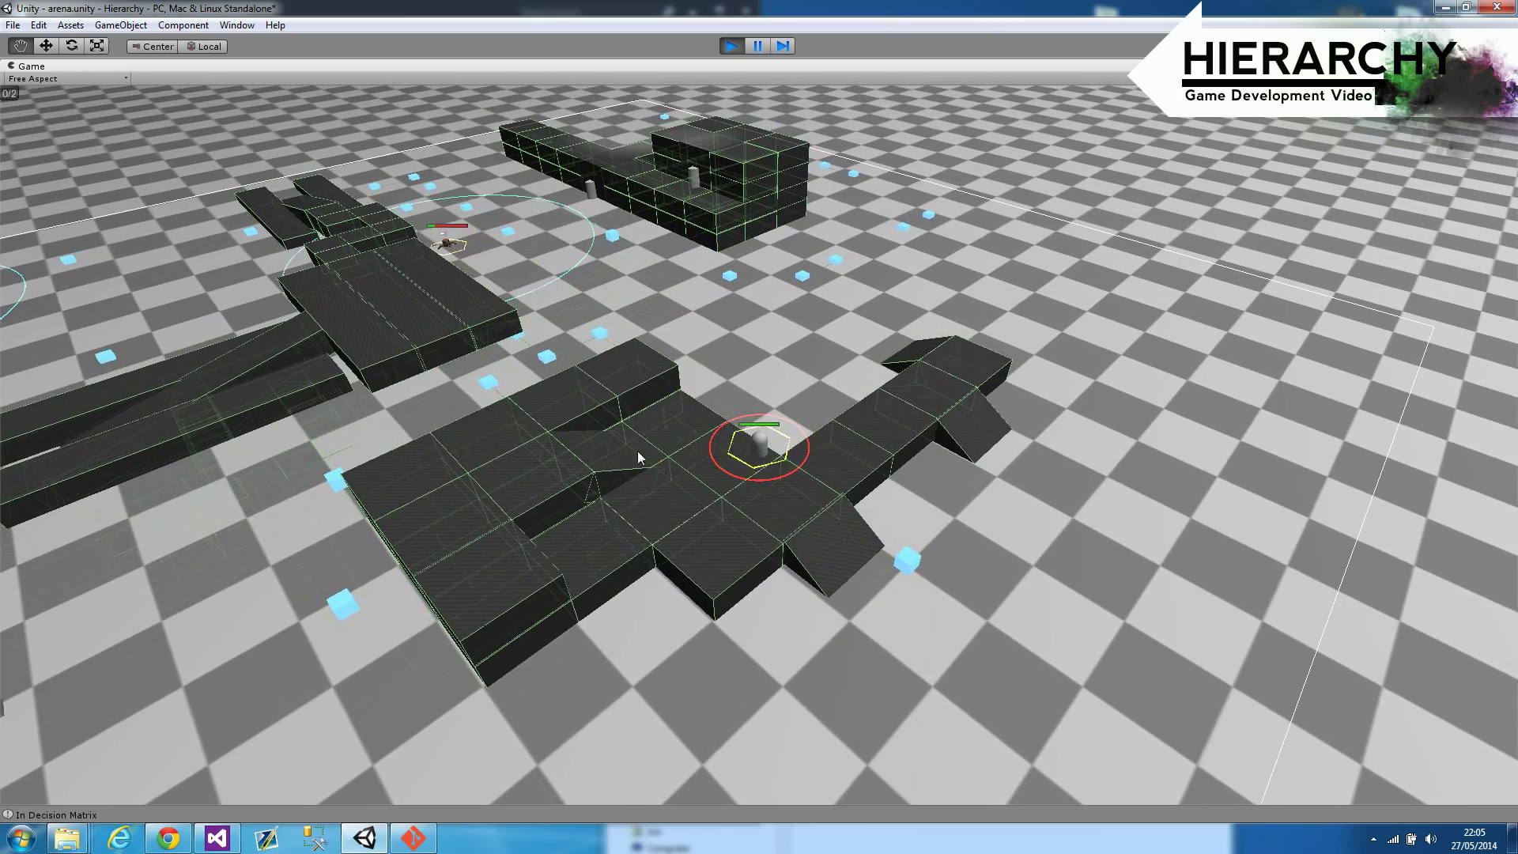
{"action": "left_click", "coordinate": [569, 465]}
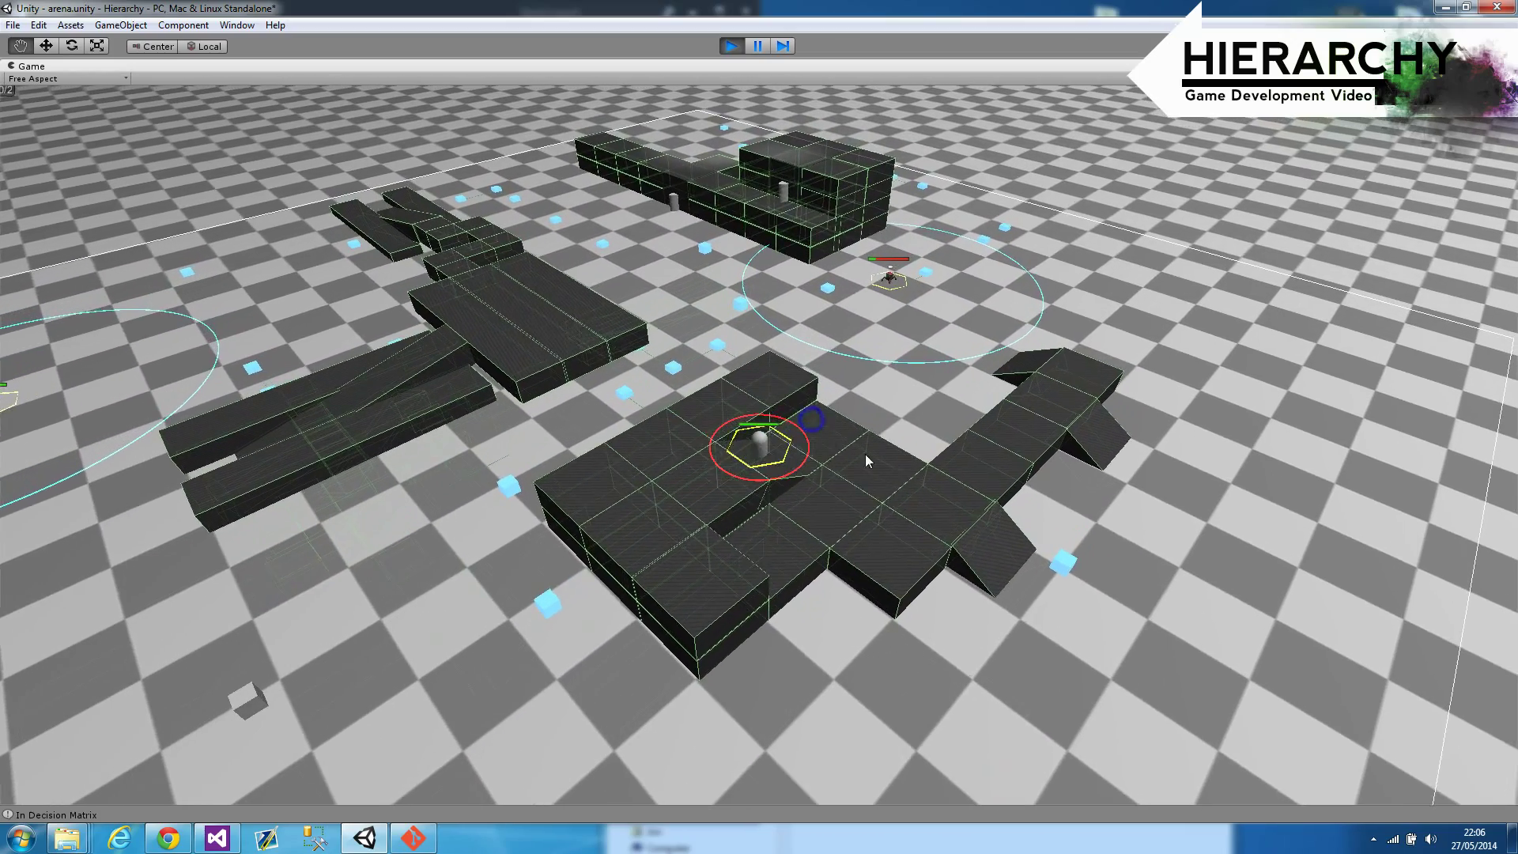
{"action": "left_click", "coordinate": [873, 497]}
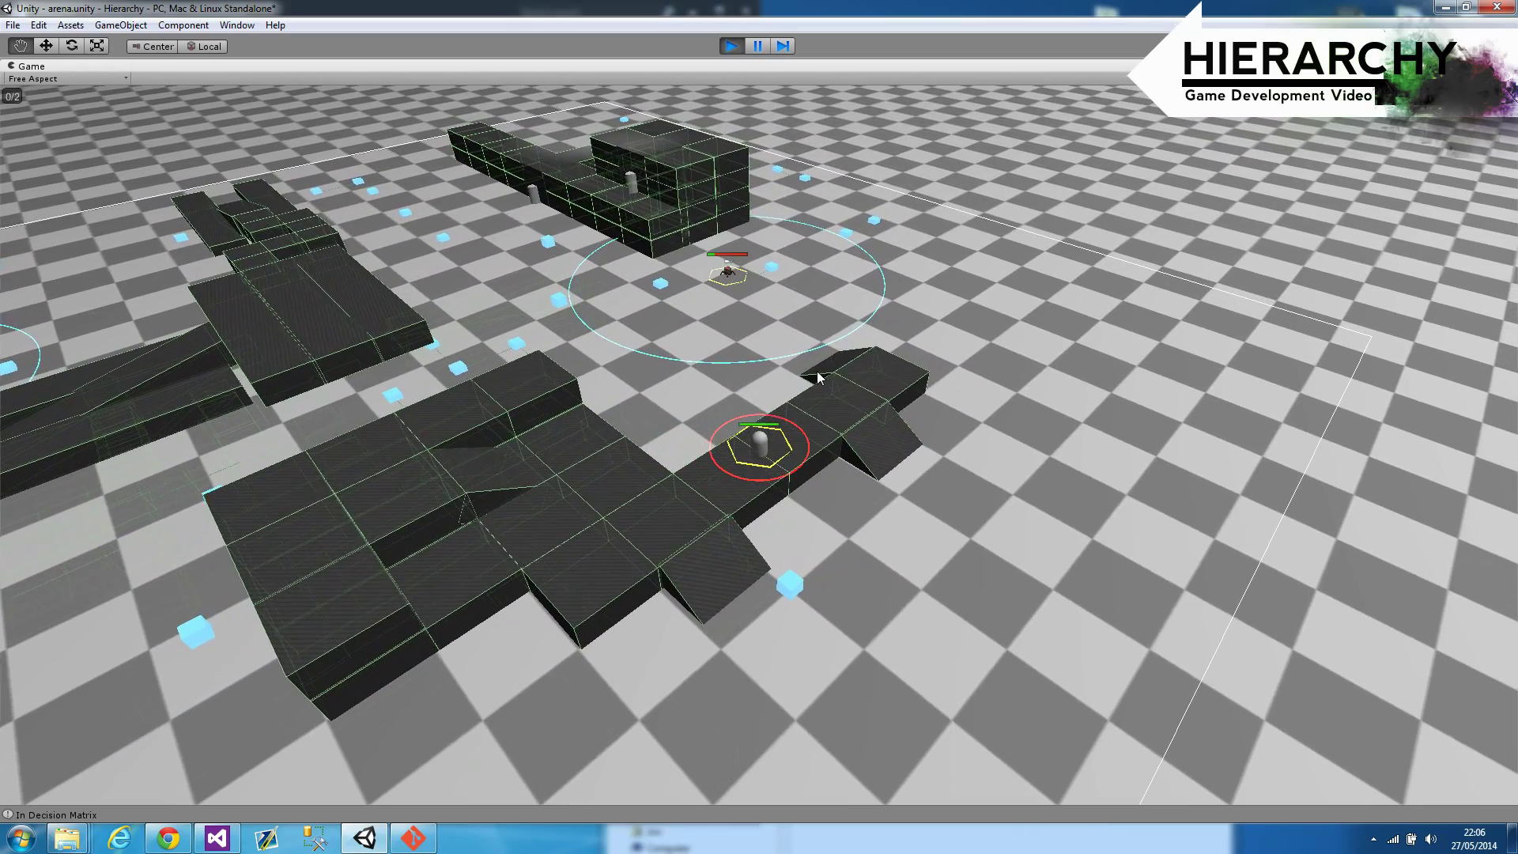
Step: Use power 1 on the wounded enemy bot near the narrow arm, and walk the player through the gap between the platforms
{"action": "left_click", "coordinate": [818, 378]}
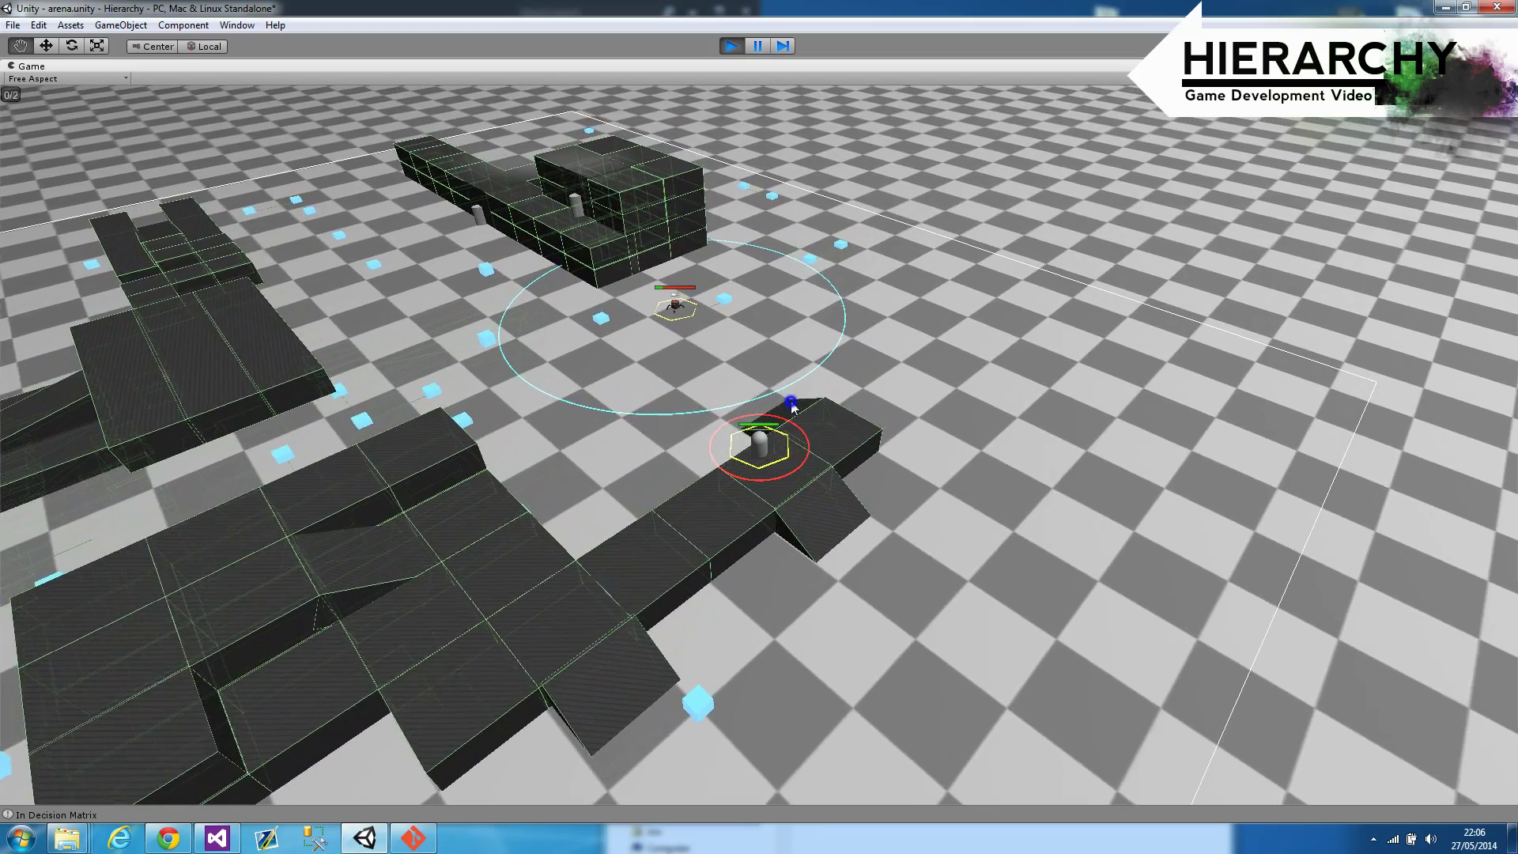
{"action": "key", "text": "1"}
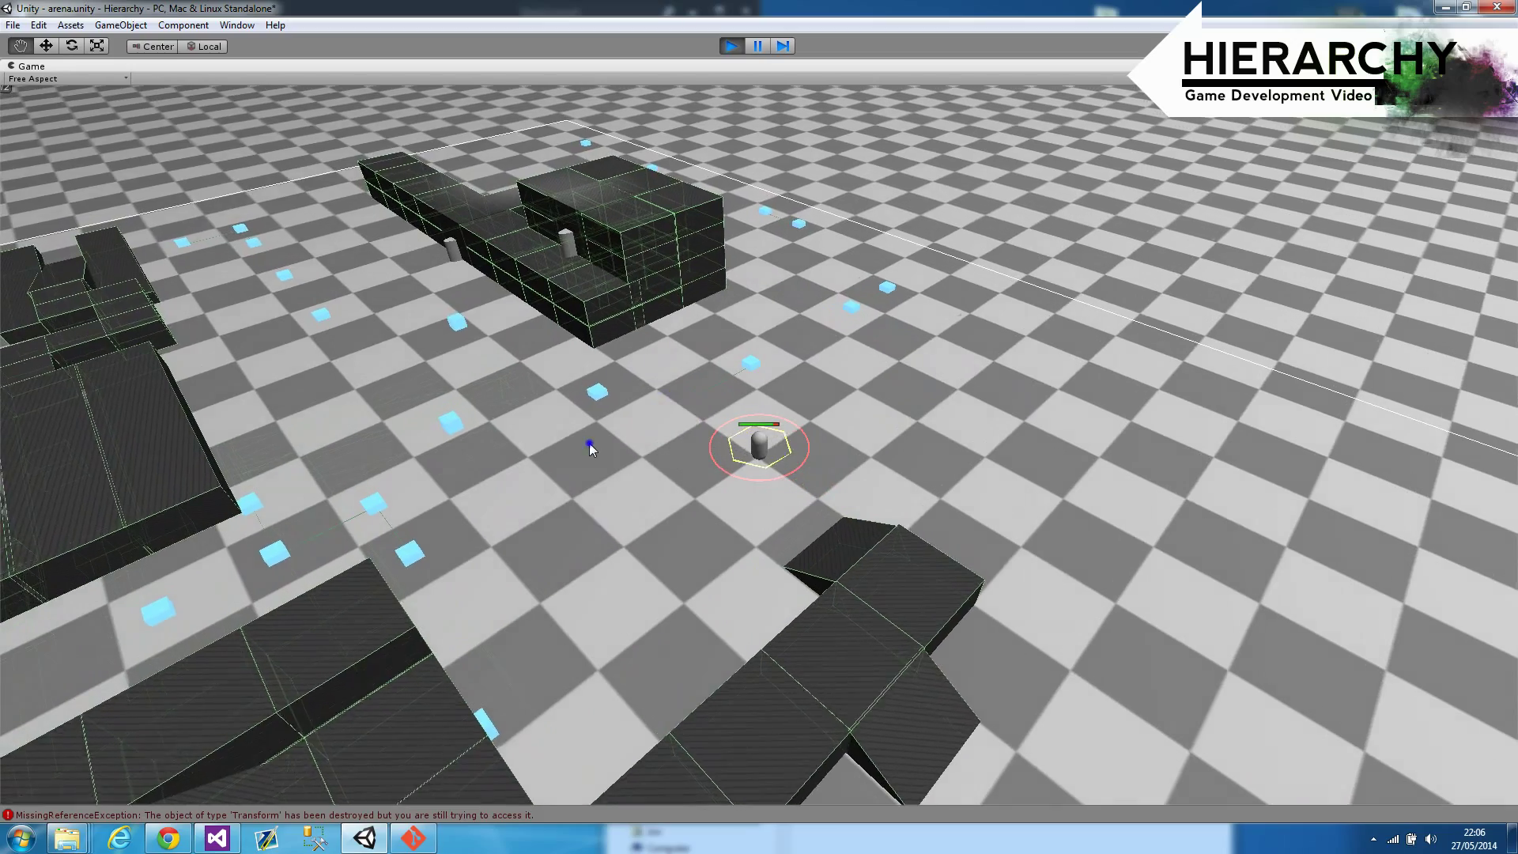
{"action": "left_click", "coordinate": [564, 502]}
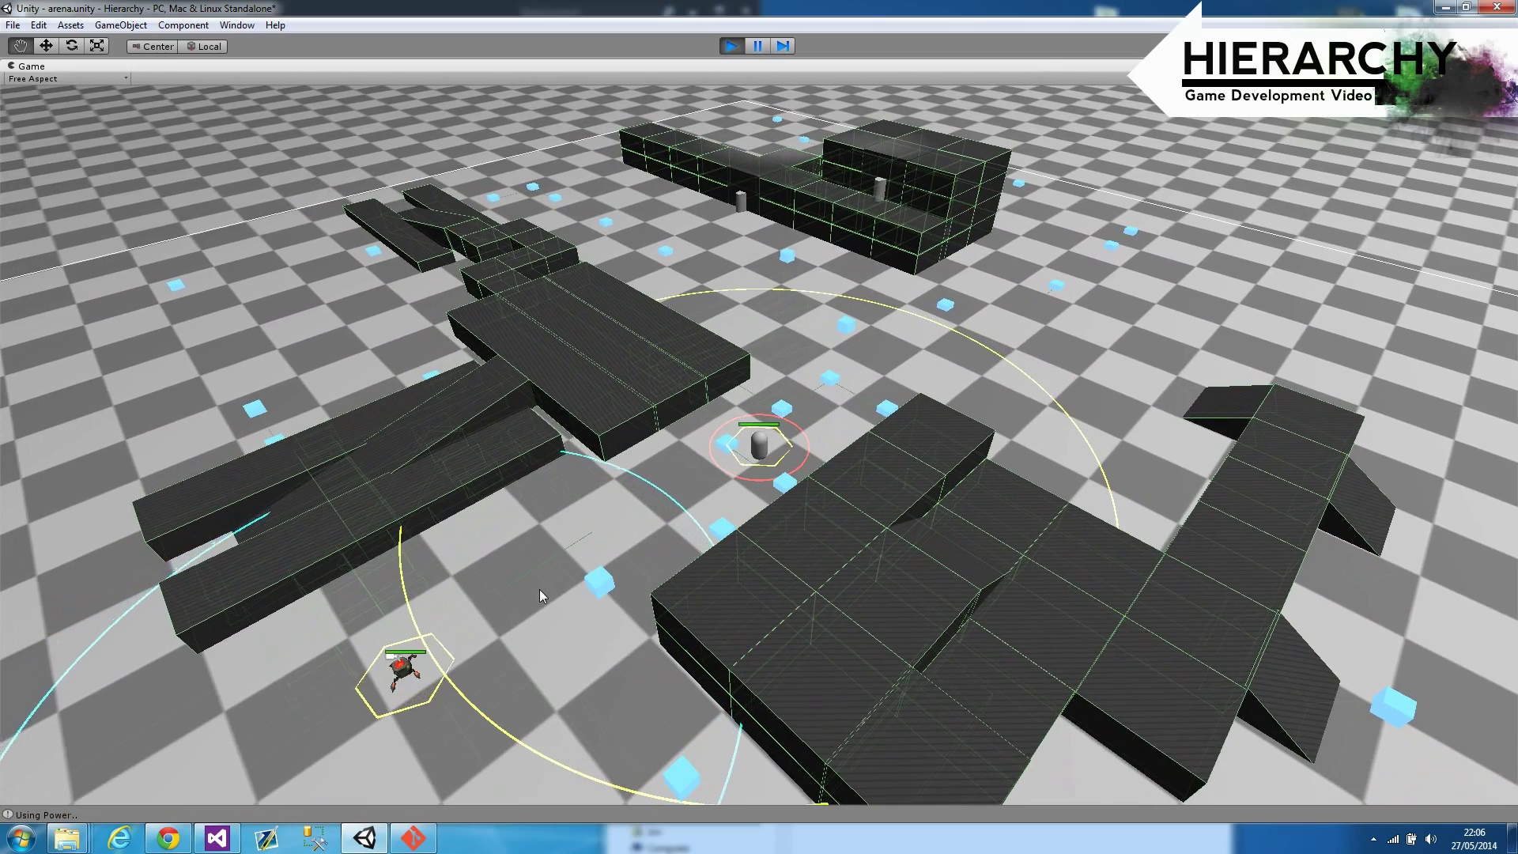
Step: Approach the remaining enemy bot in front of the split ramps and fight it with the player
{"action": "left_click", "coordinate": [509, 596]}
{"action": "right_click", "coordinate": [517, 589]}
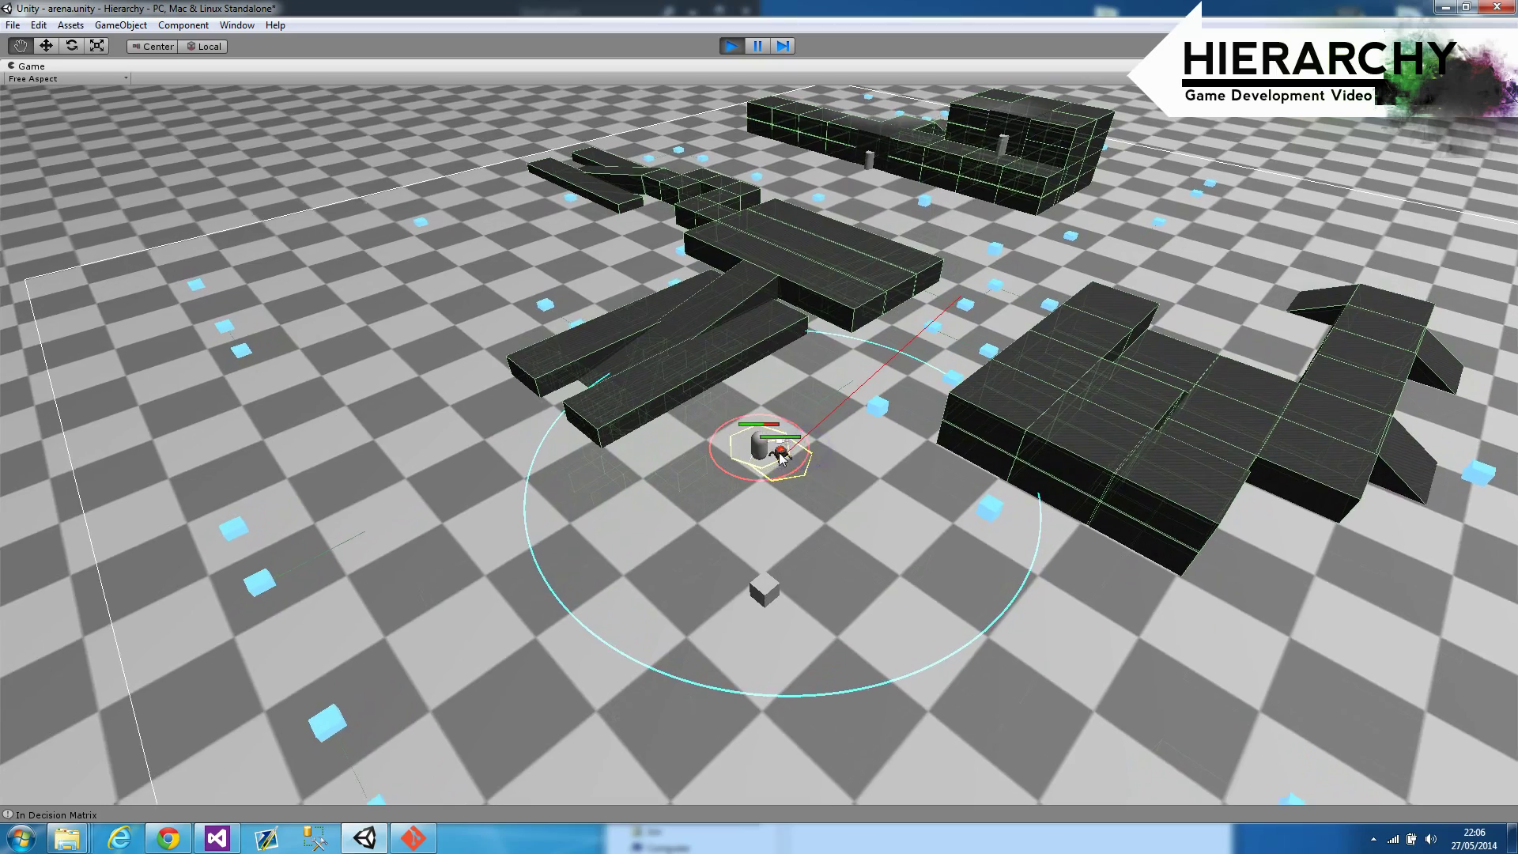
{"action": "right_click", "coordinate": [772, 460]}
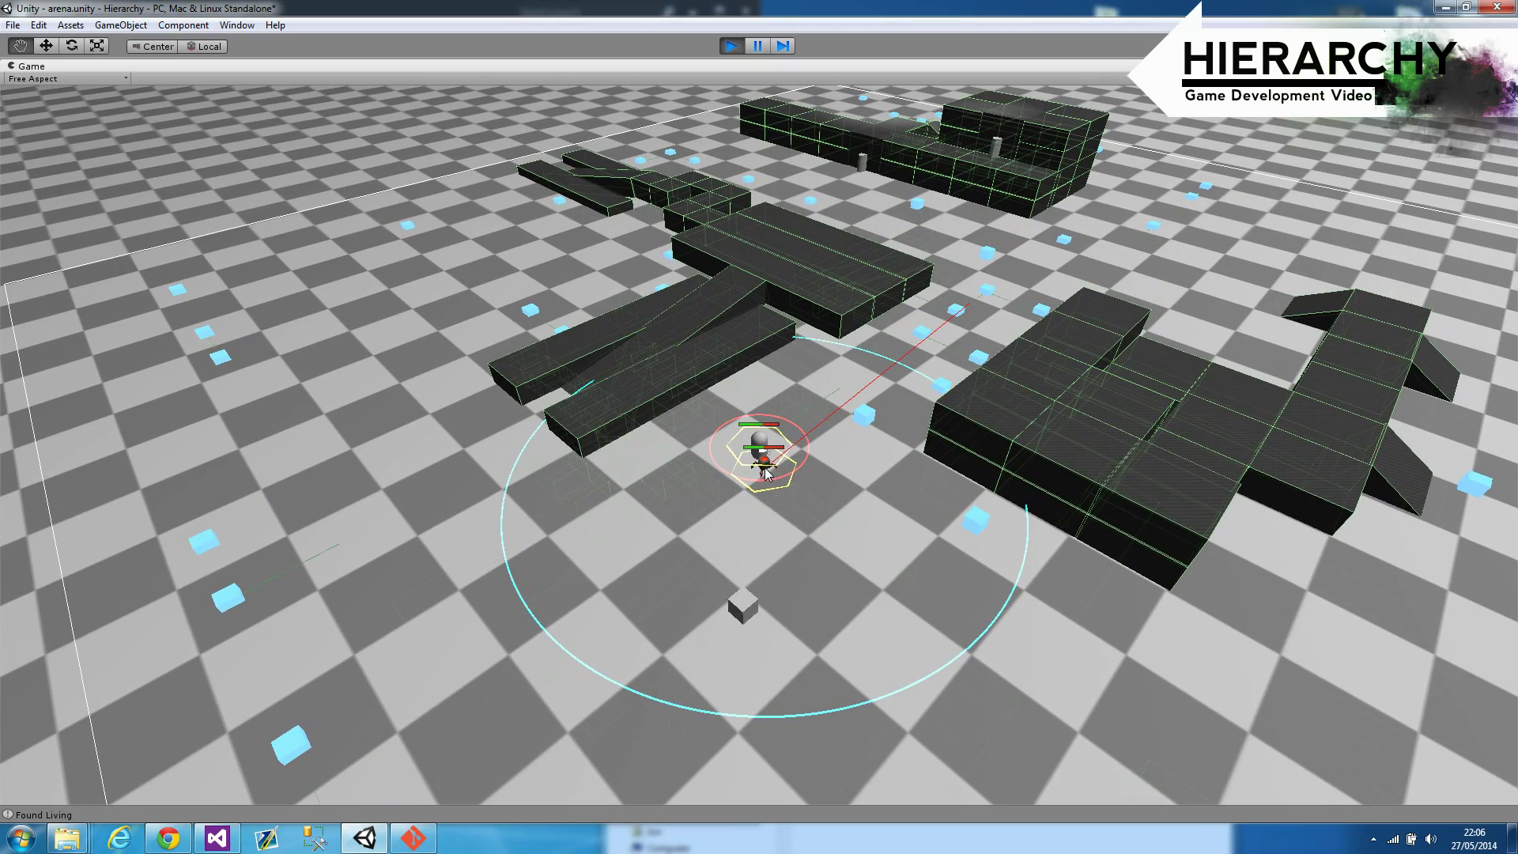
{"action": "right_click", "coordinate": [857, 503]}
{"action": "right_click", "coordinate": [861, 539]}
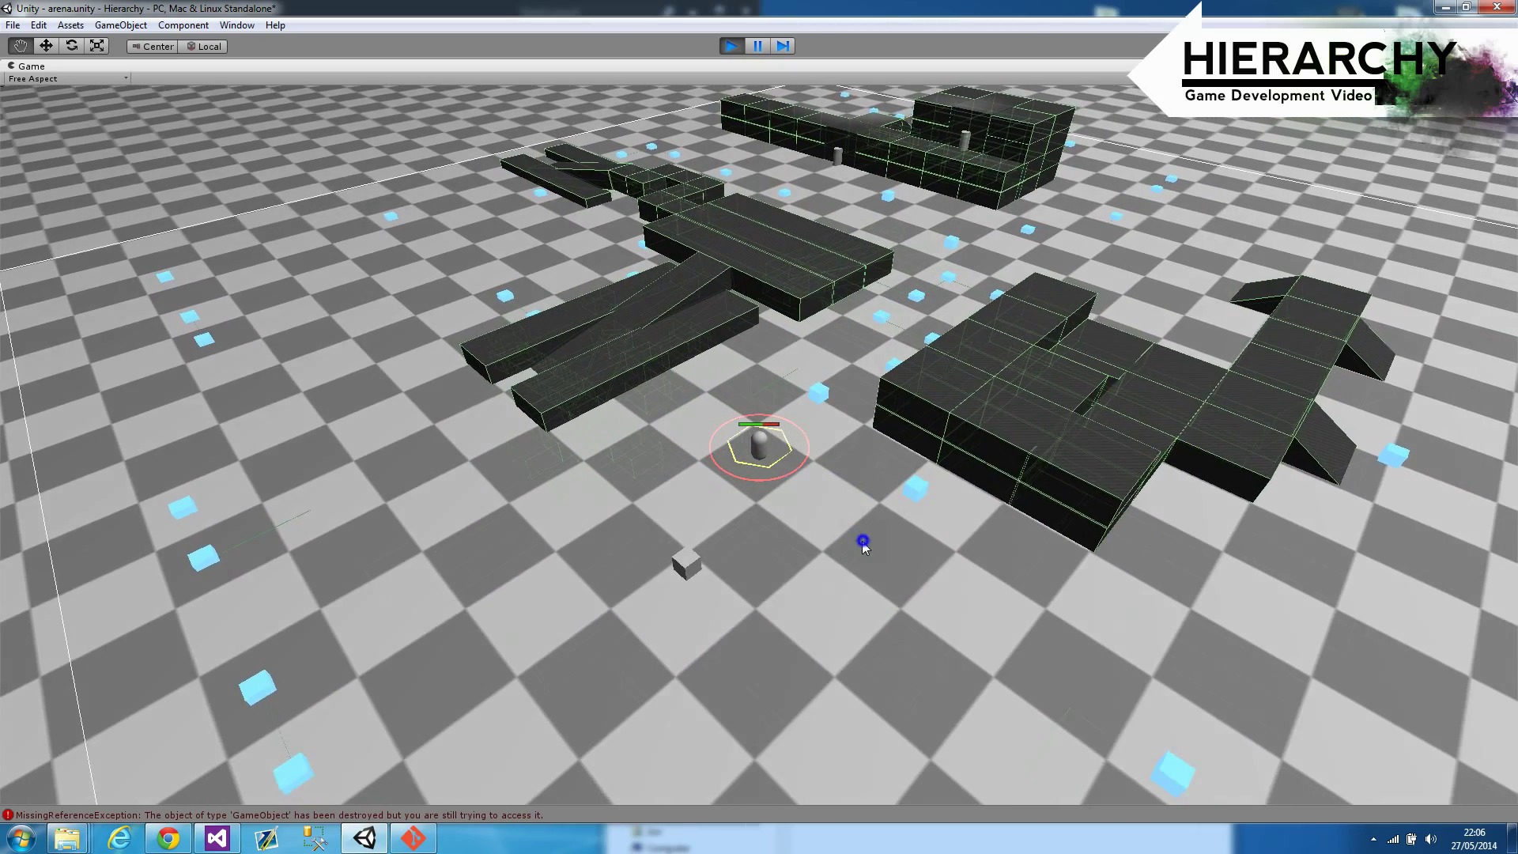
Step: Walk the player from the split ramps around the outer corner of the stepped platform toward its side ramp
{"action": "right_click", "coordinate": [857, 557]}
{"action": "right_click", "coordinate": [957, 561]}
{"action": "right_click", "coordinate": [1145, 424]}
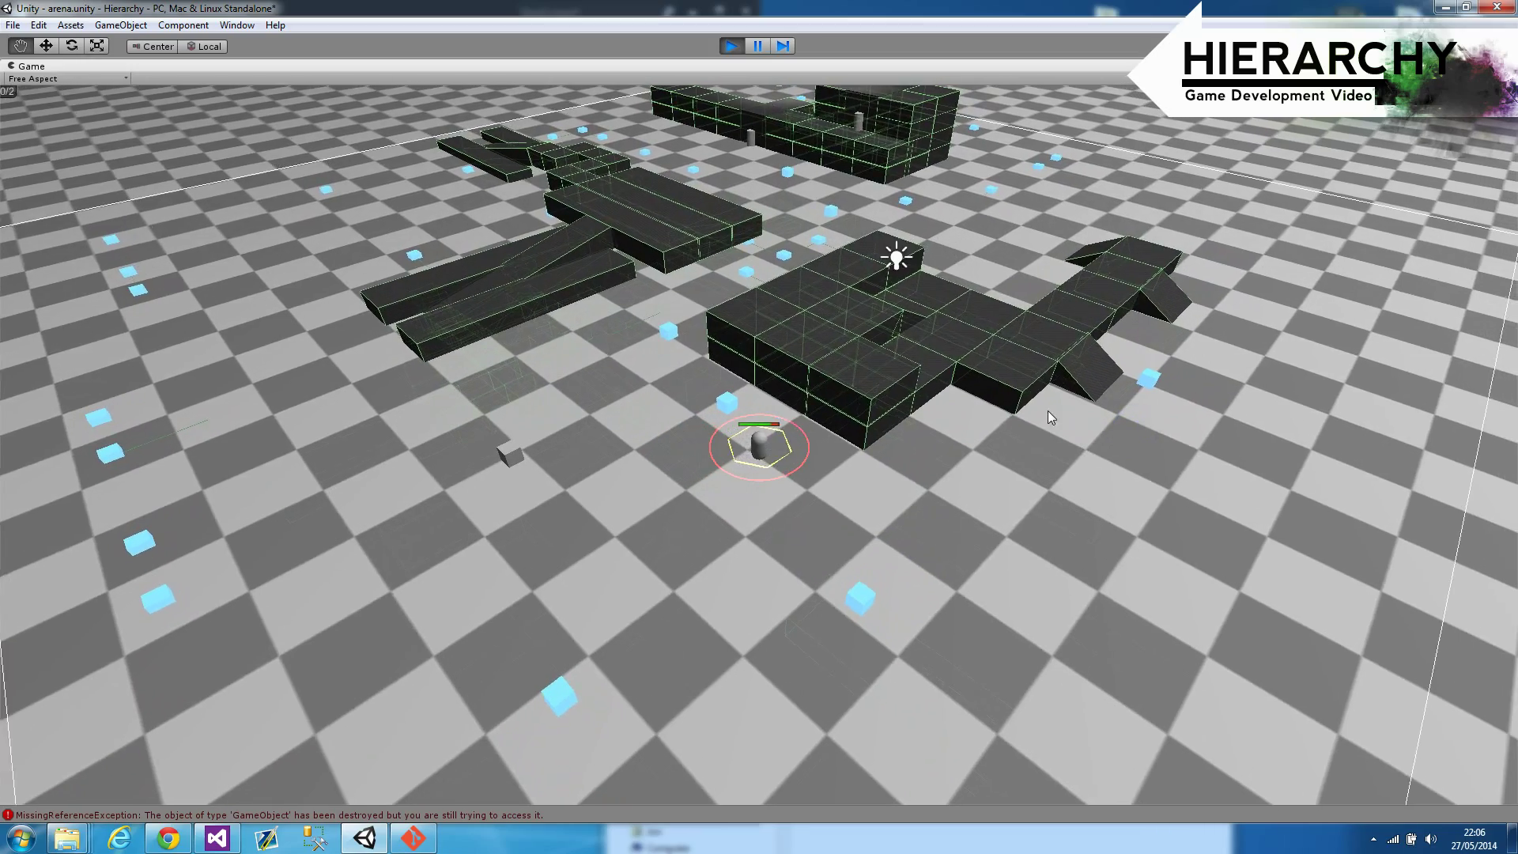
{"action": "right_click", "coordinate": [1029, 507]}
{"action": "left_click_drag", "start_coordinate": [1005, 425], "coordinate": [1003, 413]}
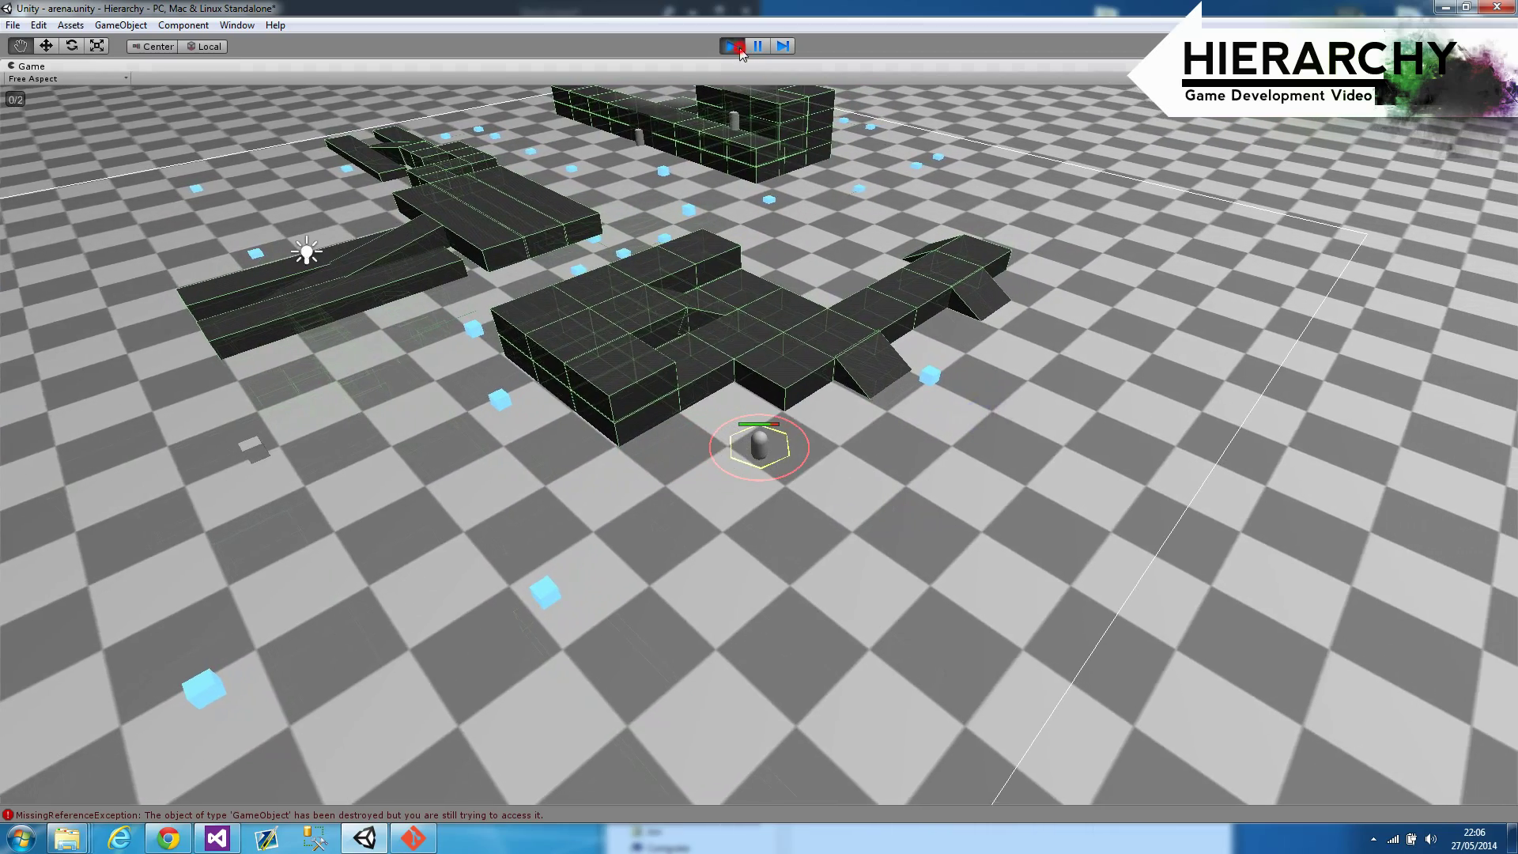
Step: Stop the play test and select the Chase Bot object inside the second AI_ChaseBot
{"action": "key", "text": "ctrl+p"}
{"action": "scroll", "coordinate": [1145, 161], "scroll_direction": "up", "scroll_amount": 3}
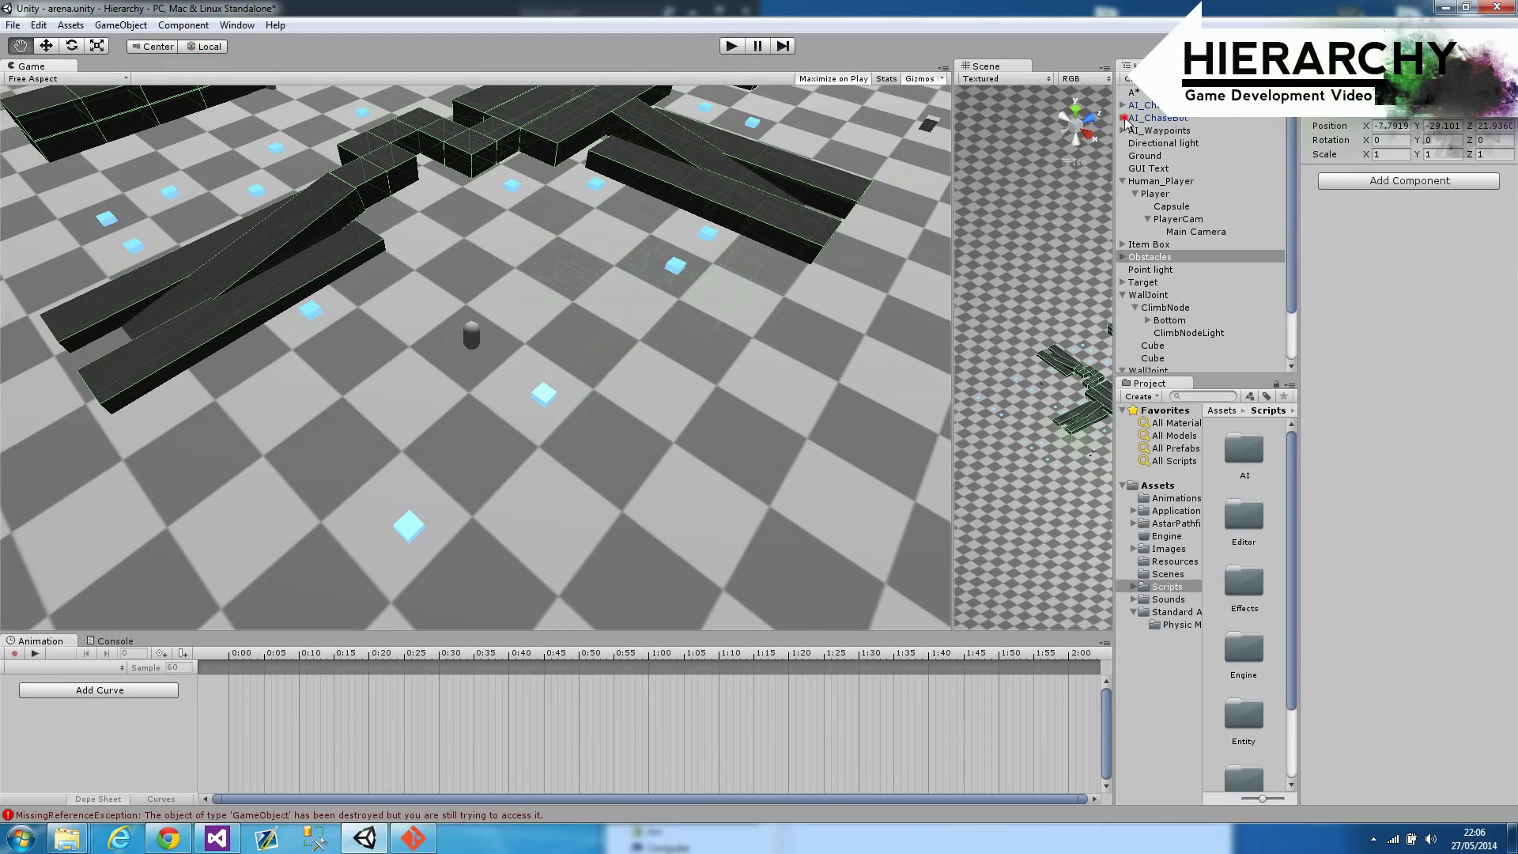
{"action": "left_click", "coordinate": [1123, 117]}
{"action": "left_click", "coordinate": [1150, 118]}
{"action": "left_click", "coordinate": [1173, 132]}
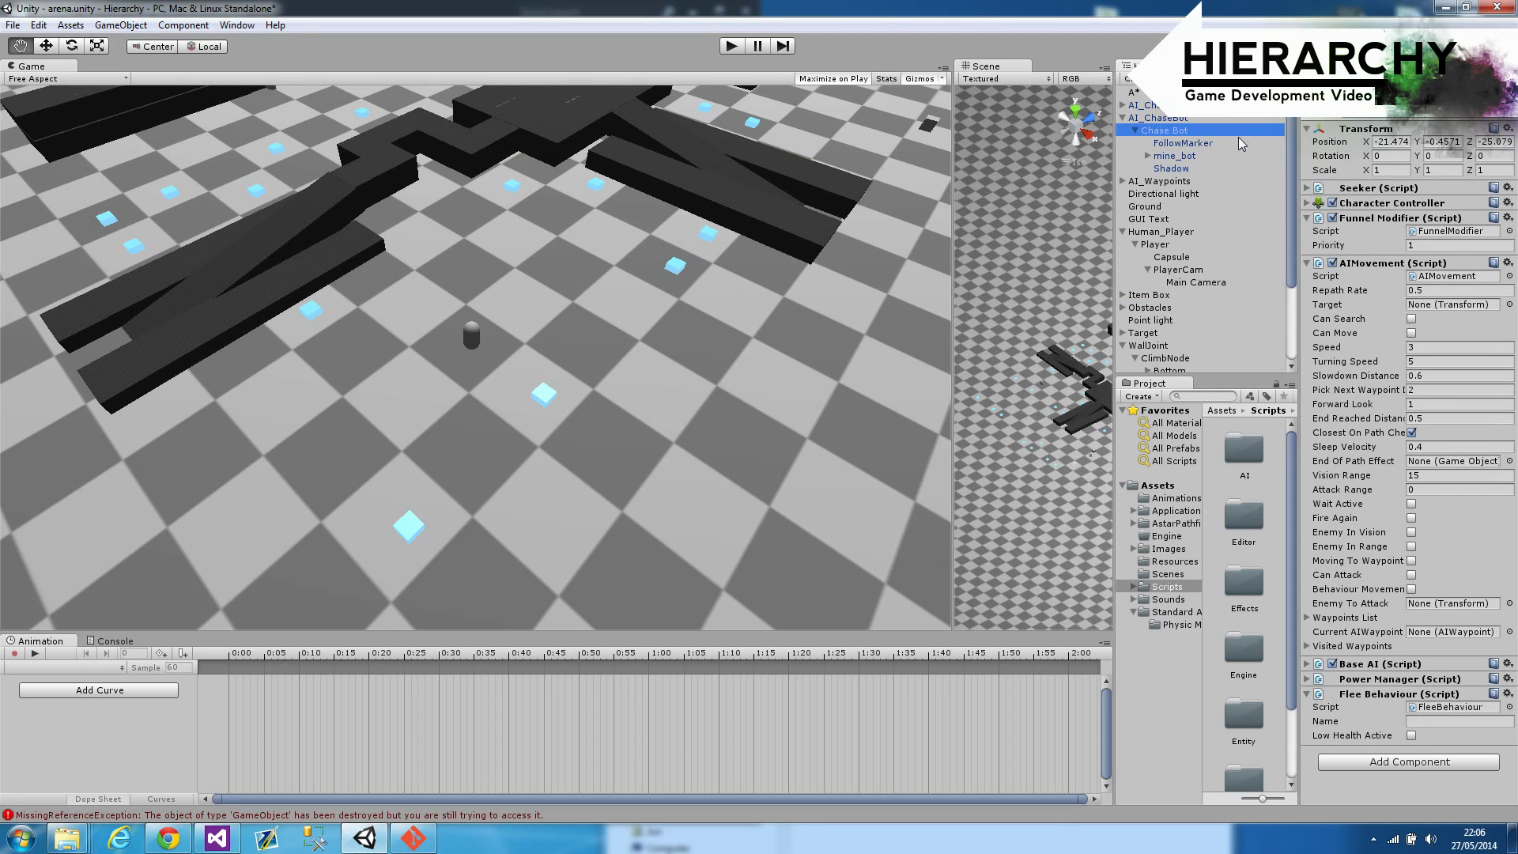
Step: Widen the Inspector and collapse the Chase Bot's AIMovement and Funnel Modifier components, leaving Flee Behaviour expanded
{"action": "left_click_drag", "start_coordinate": [1300, 232], "coordinate": [1198, 233]}
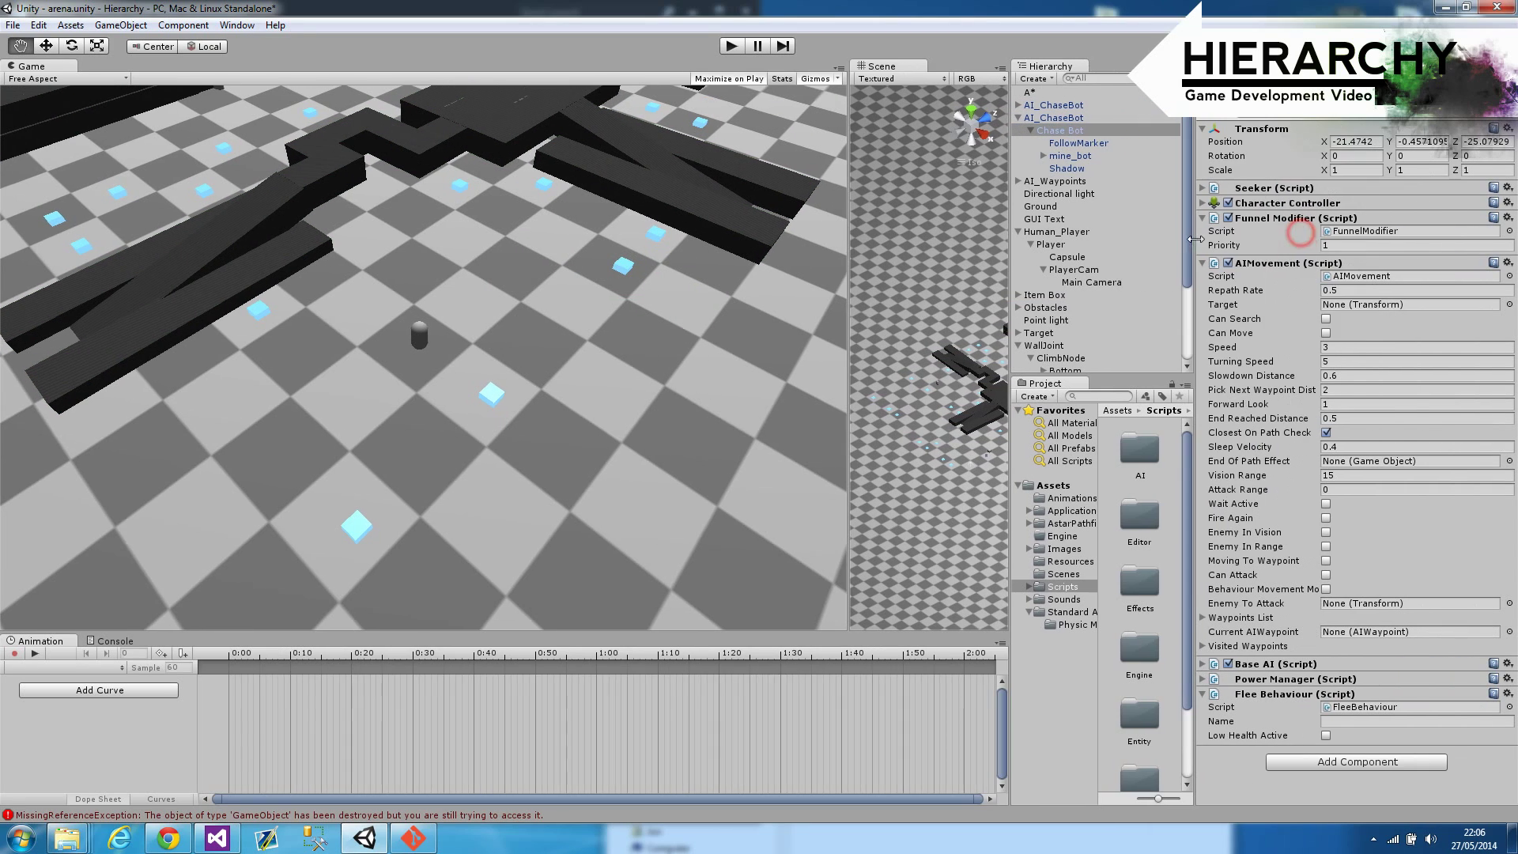
{"action": "left_click", "coordinate": [1200, 264]}
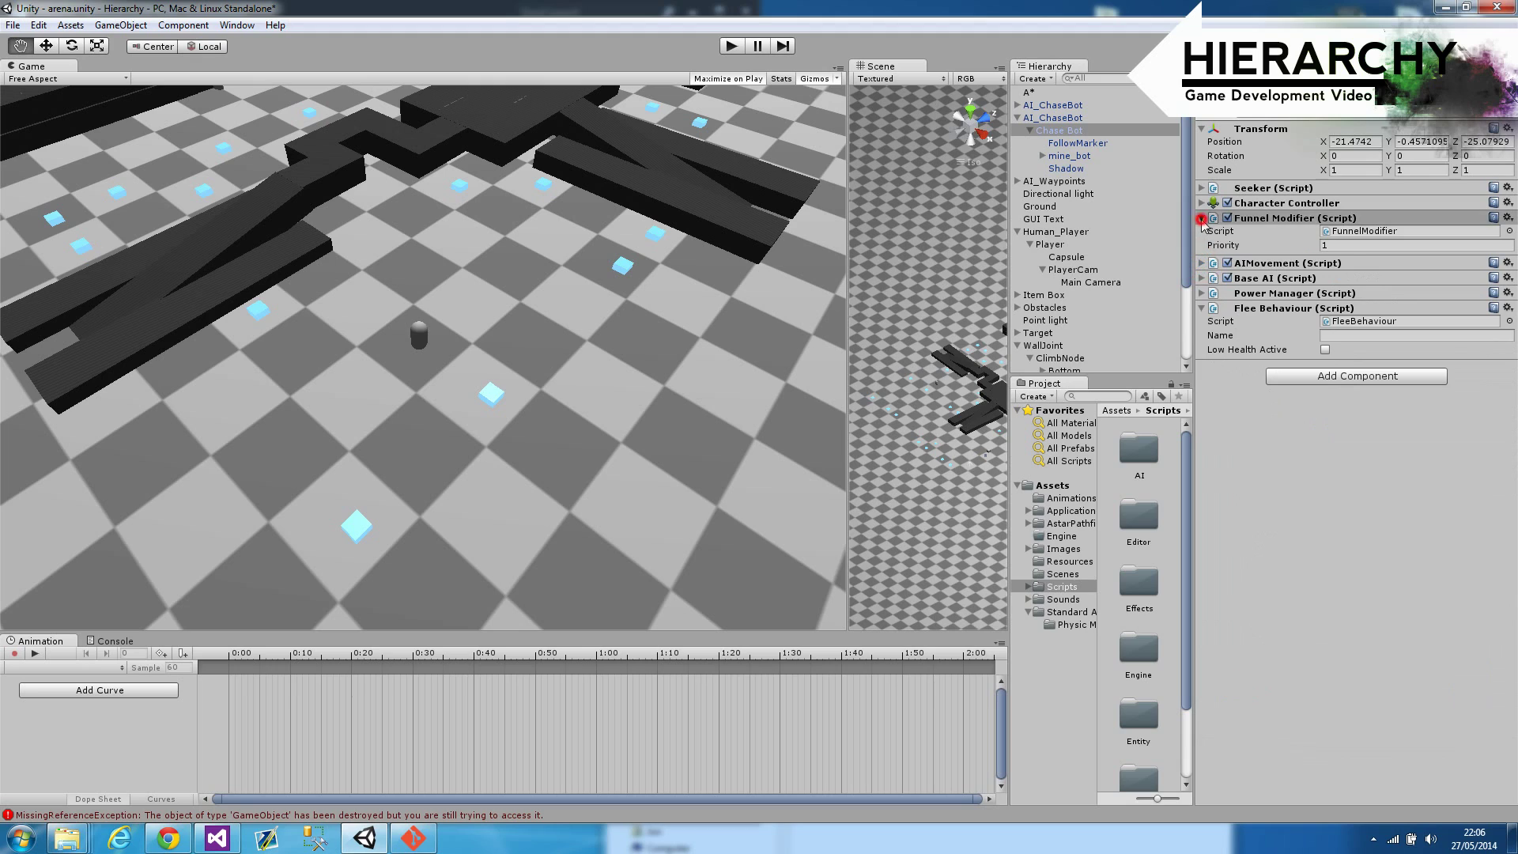
{"action": "left_click", "coordinate": [1201, 218]}
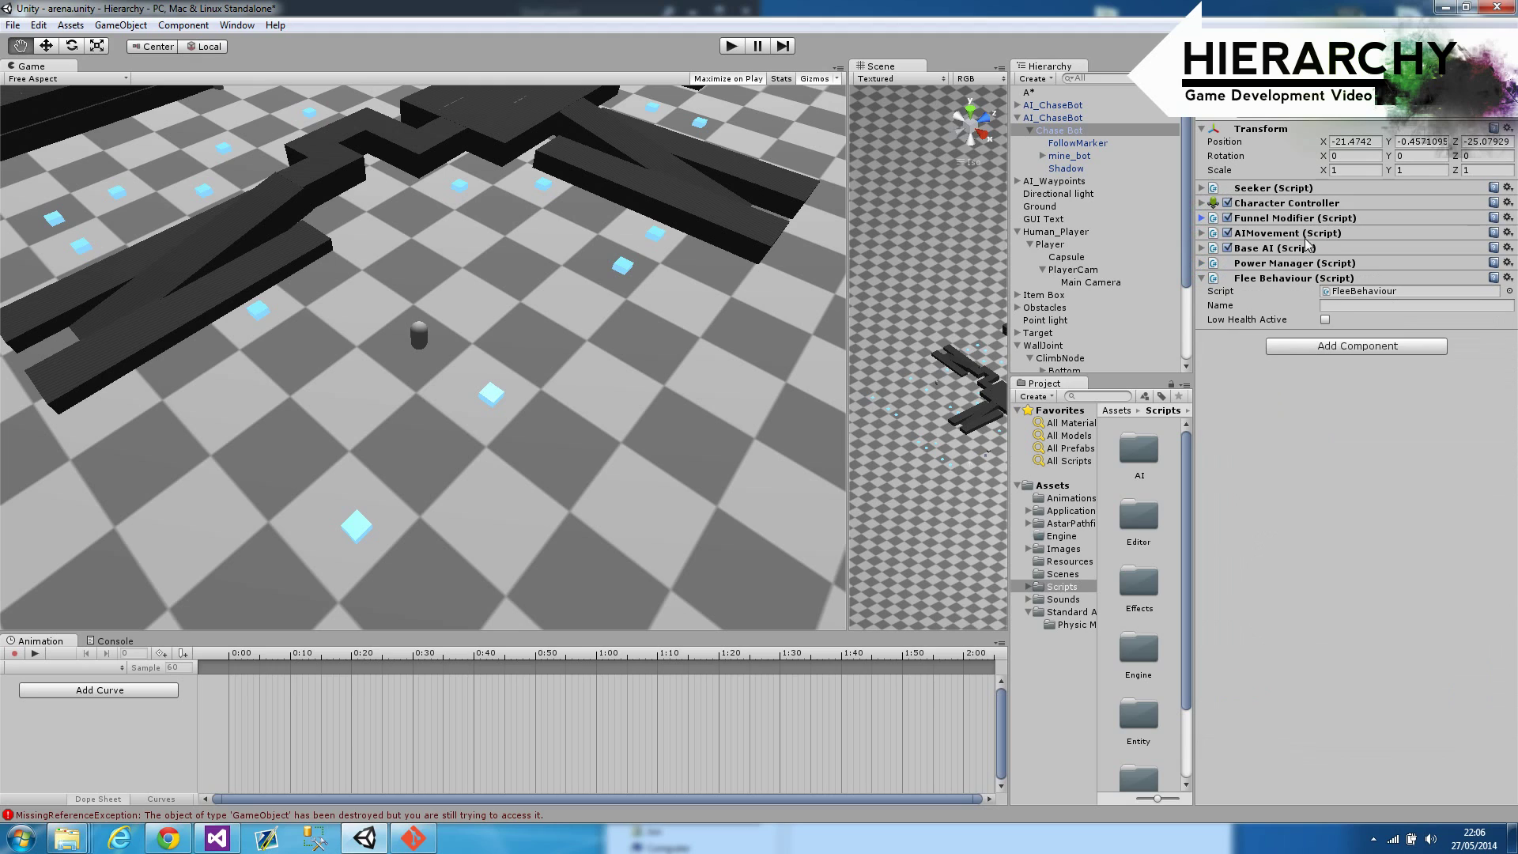
{"action": "left_click", "coordinate": [1265, 279]}
Step: Switch to Visual Studio, search the solution files for the flee script and open FleeBehaviour.cs
{"action": "left_click", "coordinate": [215, 840]}
{"action": "left_click", "coordinate": [325, 242]}
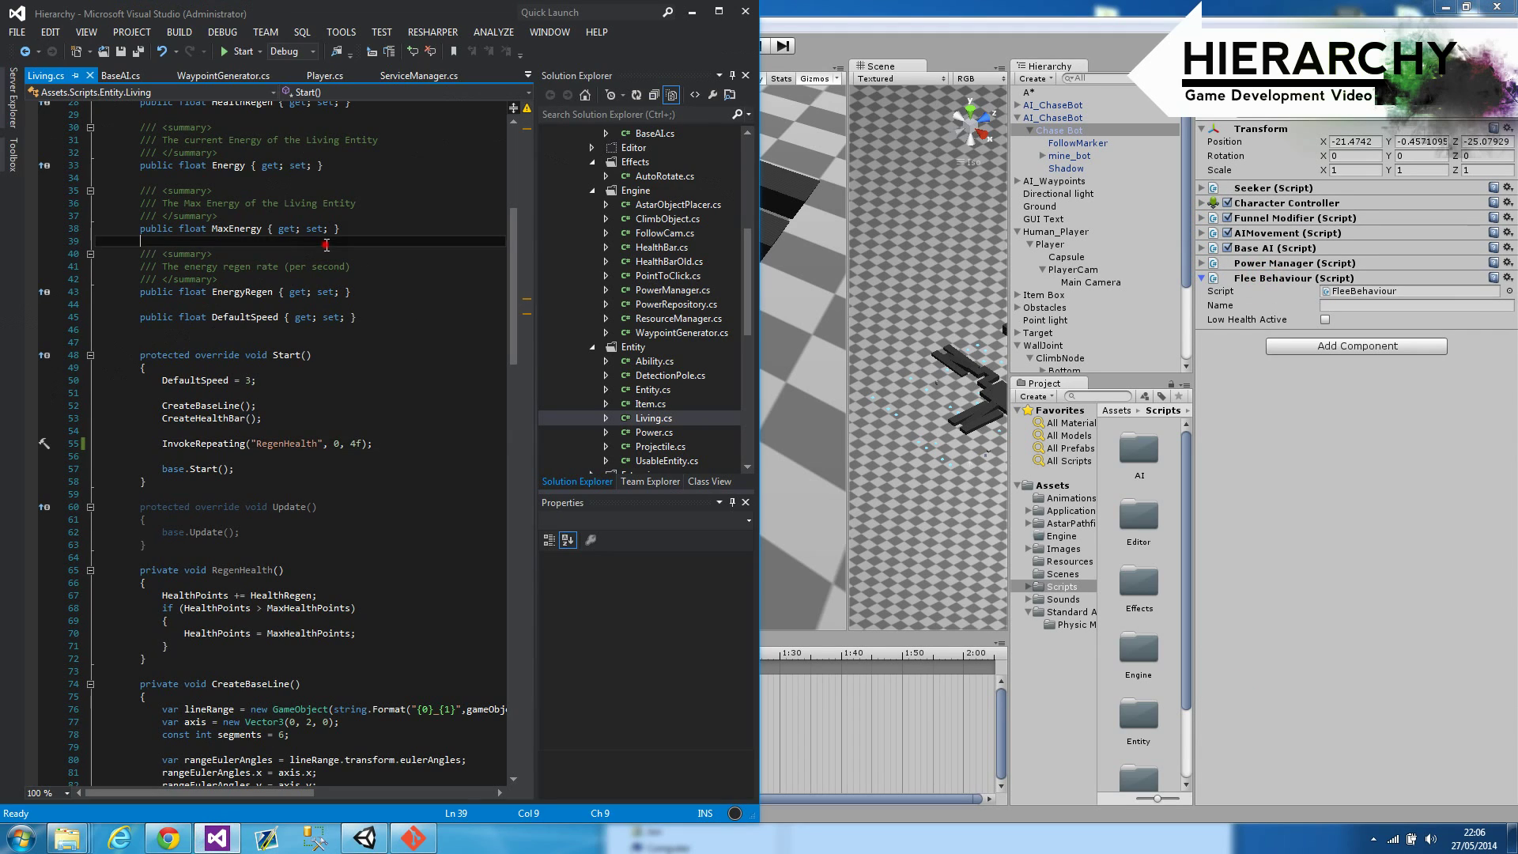
{"action": "key", "text": "ctrl+shift+t"}
{"action": "type", "text": "fleen"}
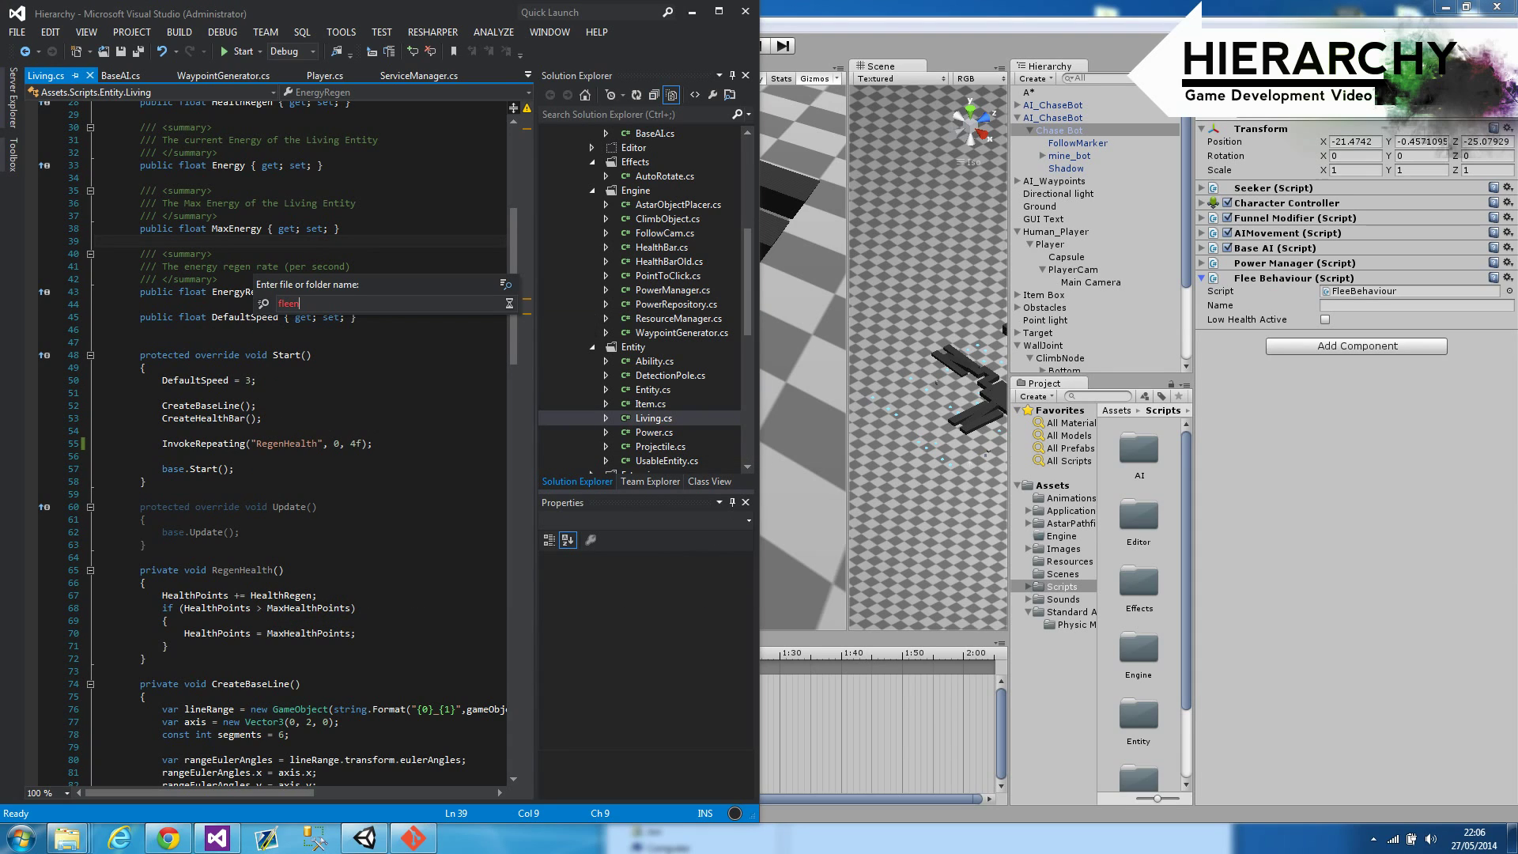
{"action": "key", "text": "Return"}
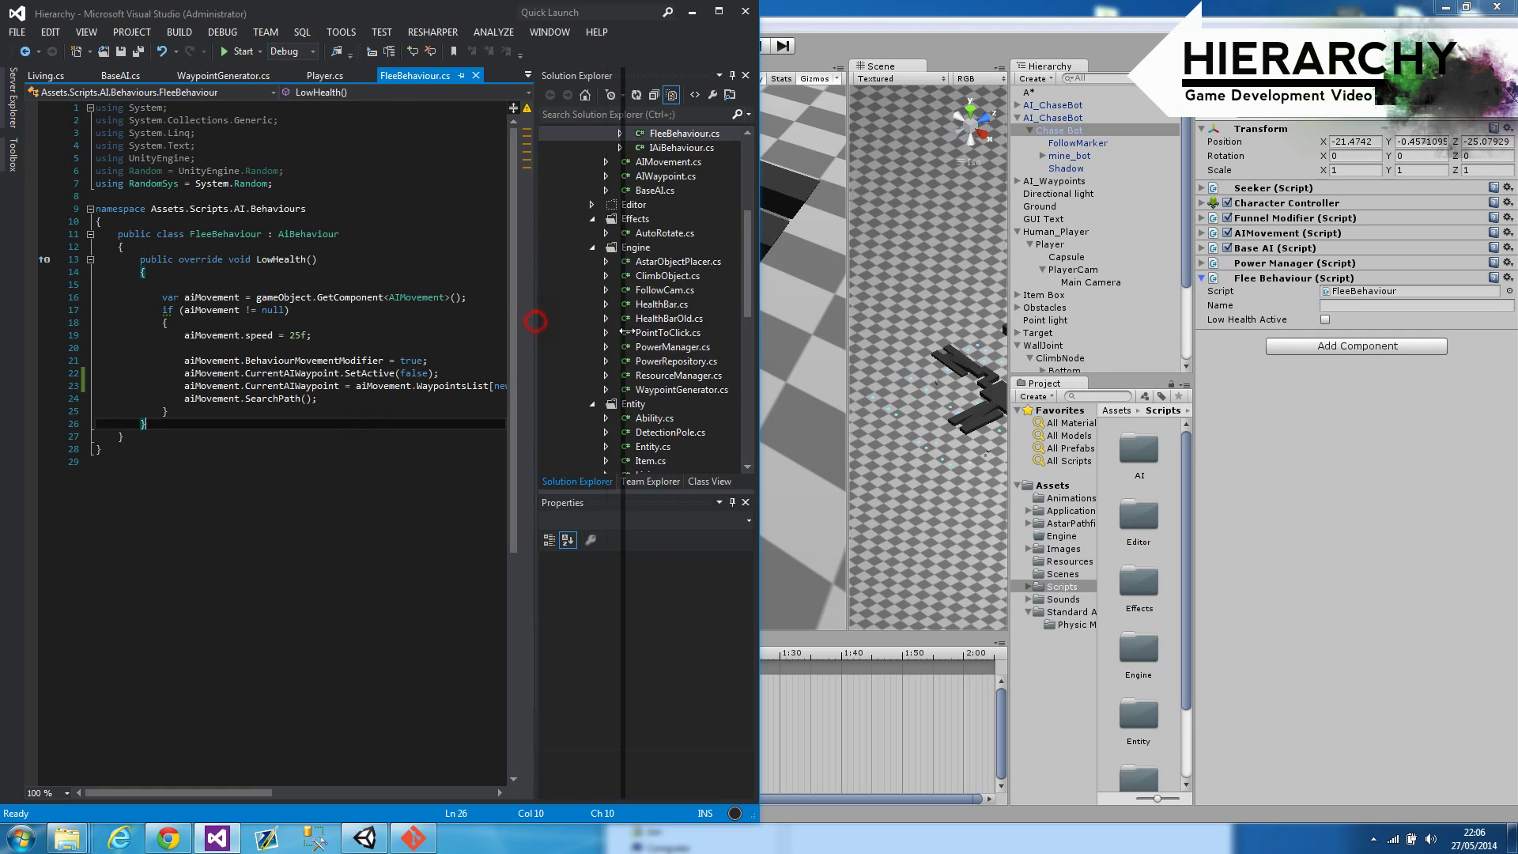
Step: Widen the code editor and go from FleeBehaviour to the definition of its AiBehaviour base class
{"action": "left_click_drag", "start_coordinate": [625, 331], "coordinate": [624, 332]}
{"action": "left_click", "coordinate": [345, 338]}
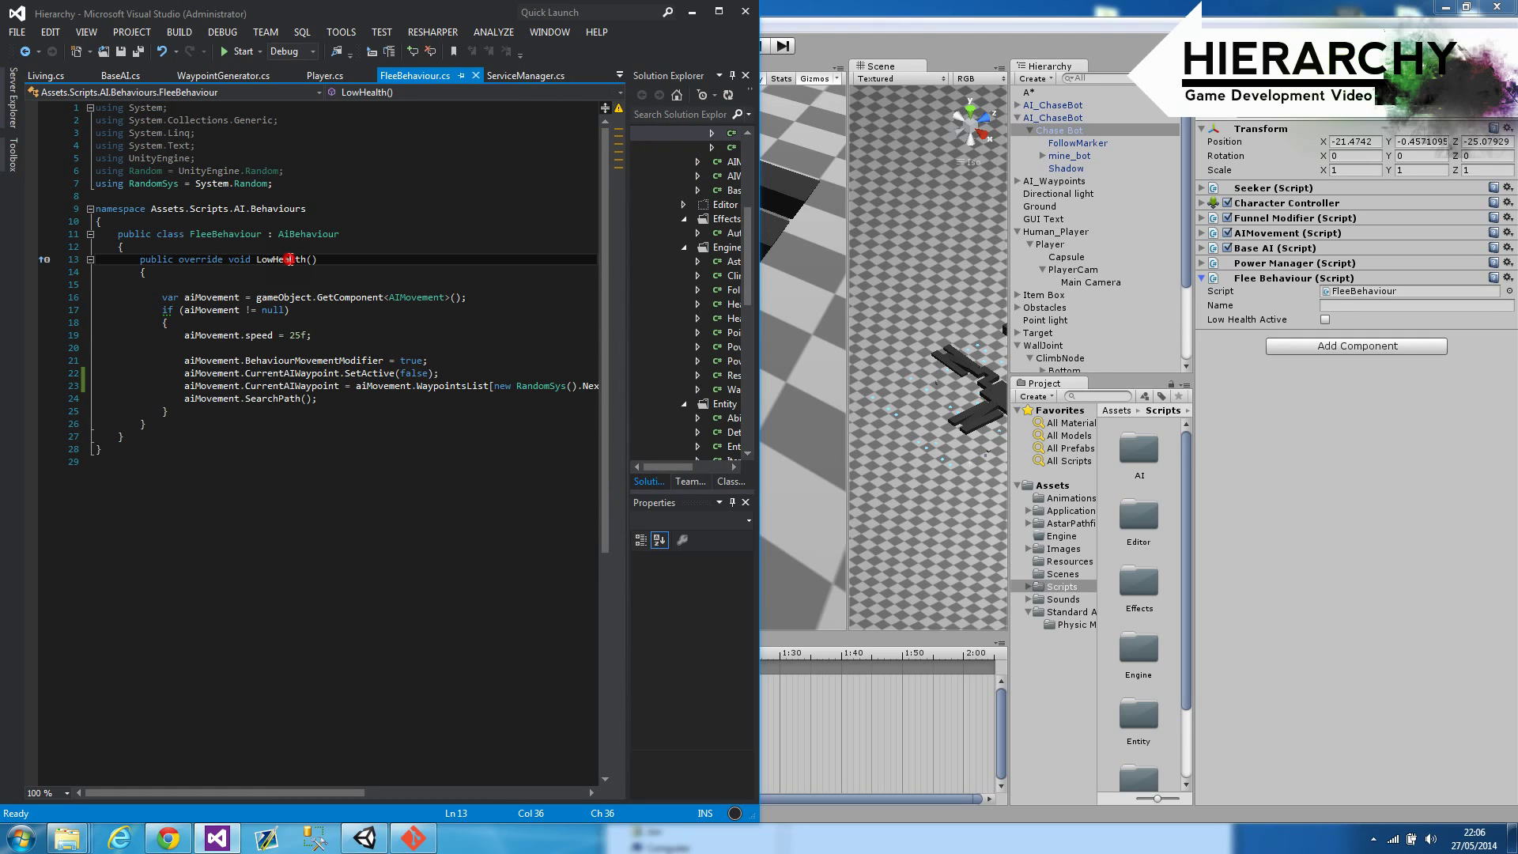
{"action": "left_click", "coordinate": [317, 235], "text": "ctrl"}
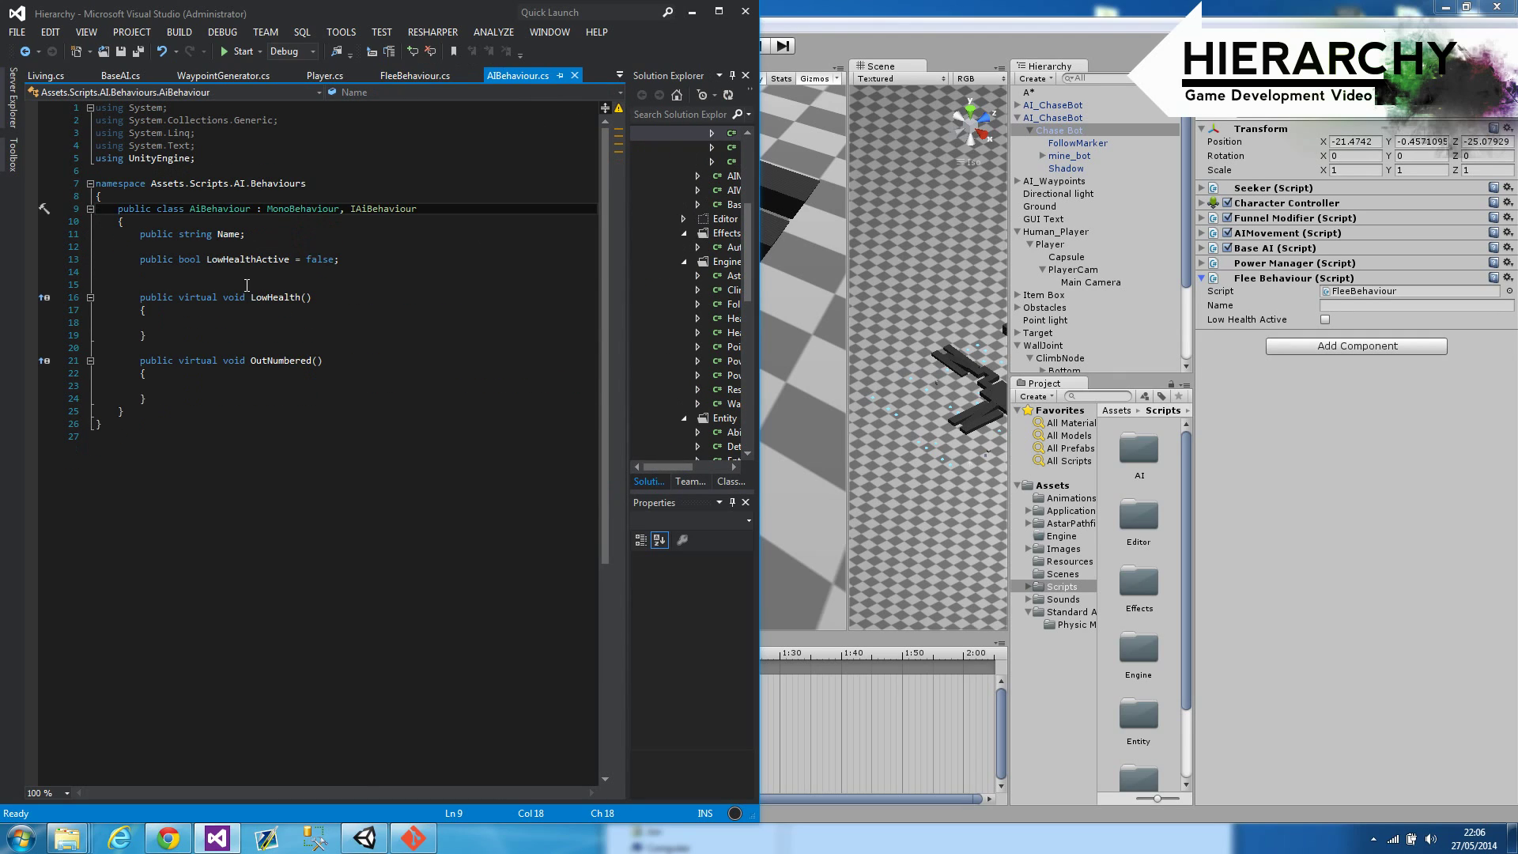
Step: Go back to FleeBehaviour.cs, review its LowHealth override, and widen the Visual Studio window to show the full waypoint selection line
{"action": "left_click", "coordinate": [25, 51]}
{"action": "left_click", "coordinate": [338, 284]}
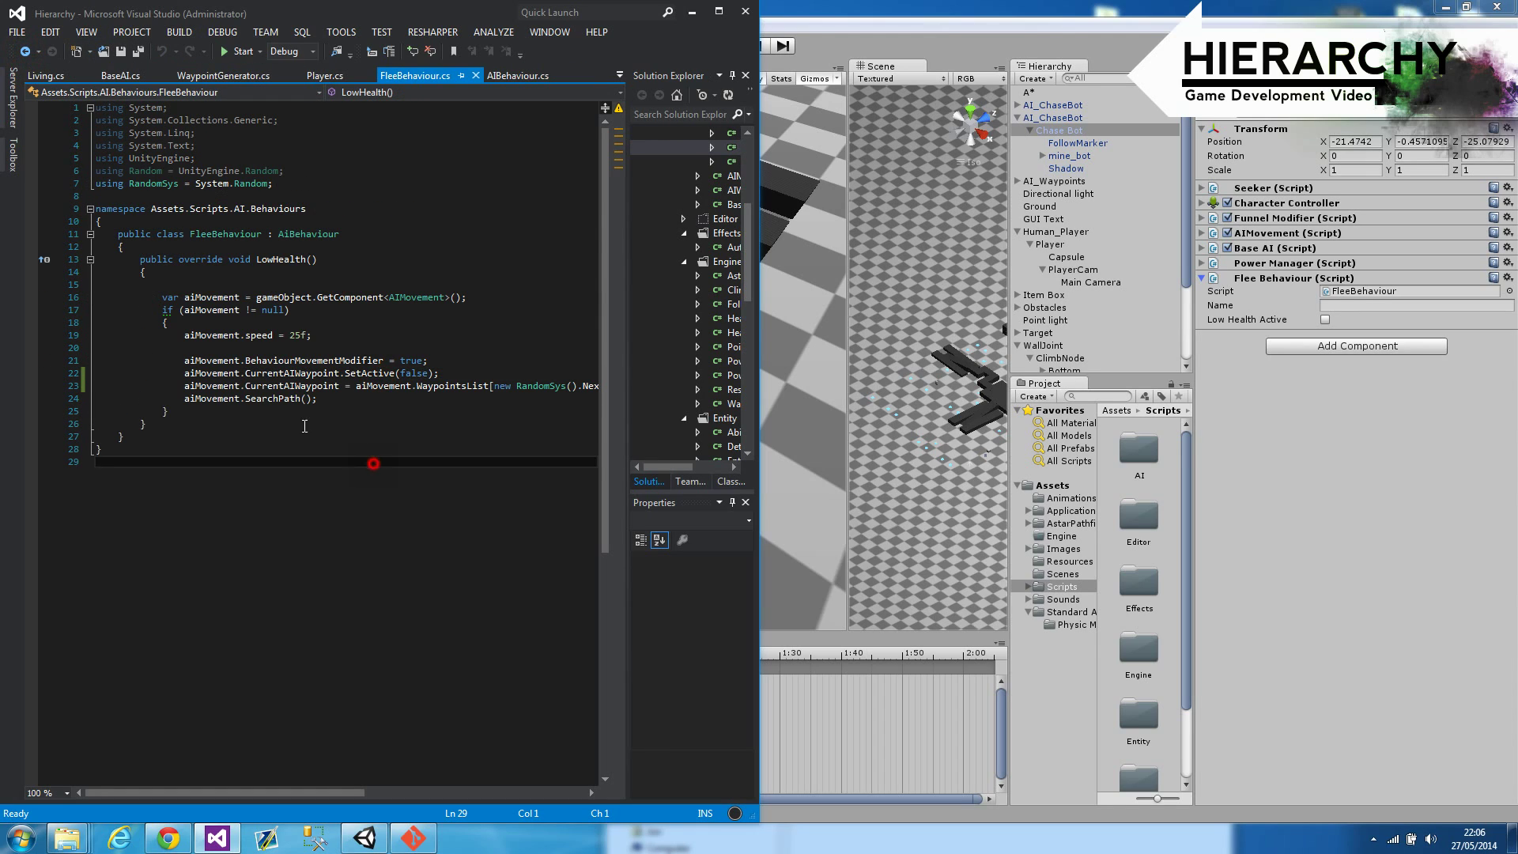
{"action": "left_click_drag", "start_coordinate": [219, 415], "coordinate": [162, 297]}
{"action": "left_click", "coordinate": [280, 429]}
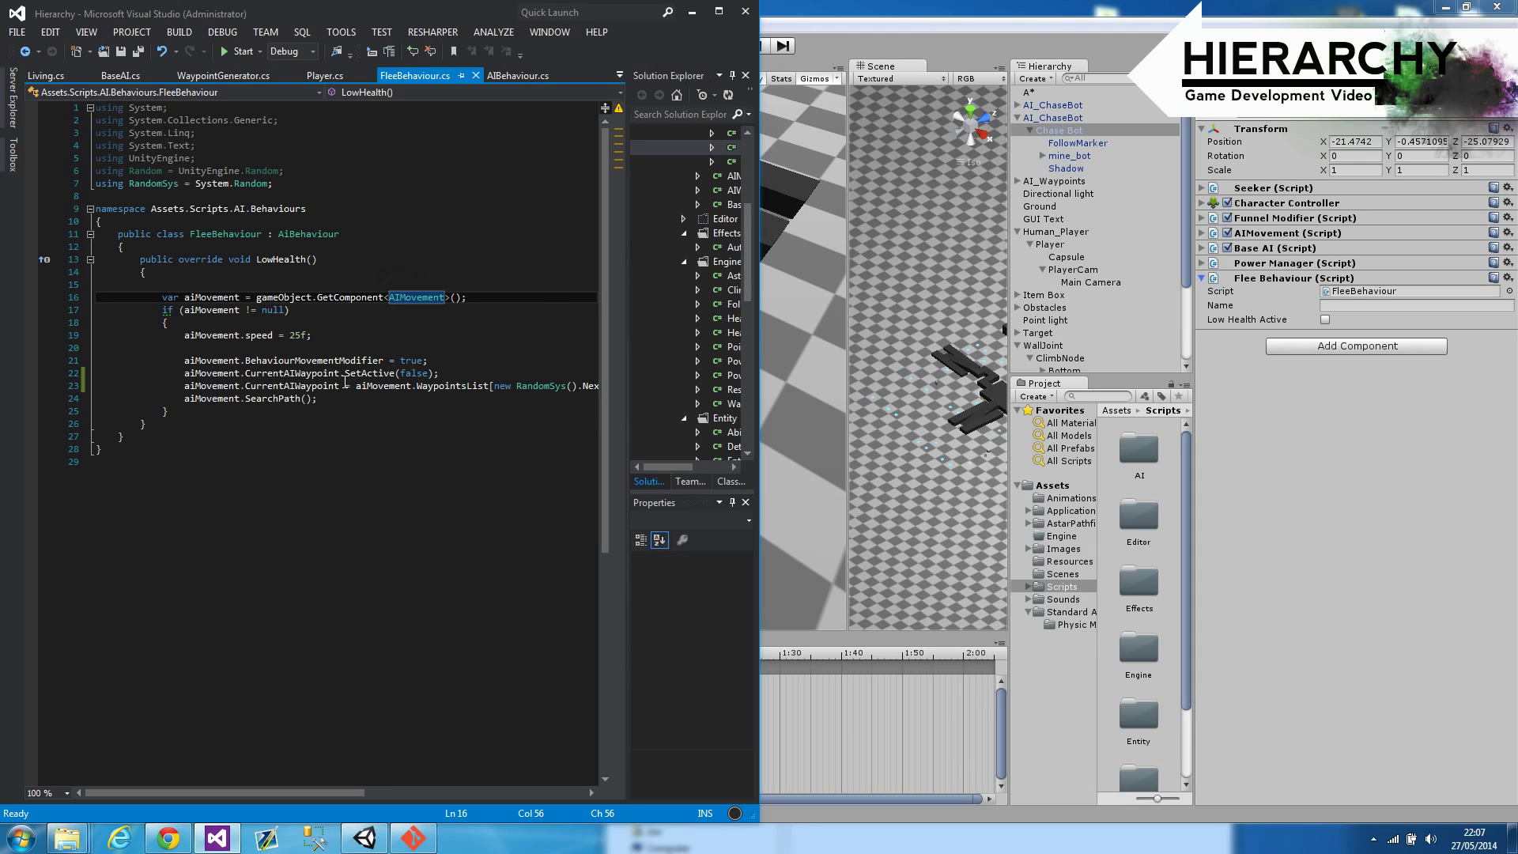
{"action": "scroll", "coordinate": [427, 379], "scroll_direction": "down", "scroll_amount": 1}
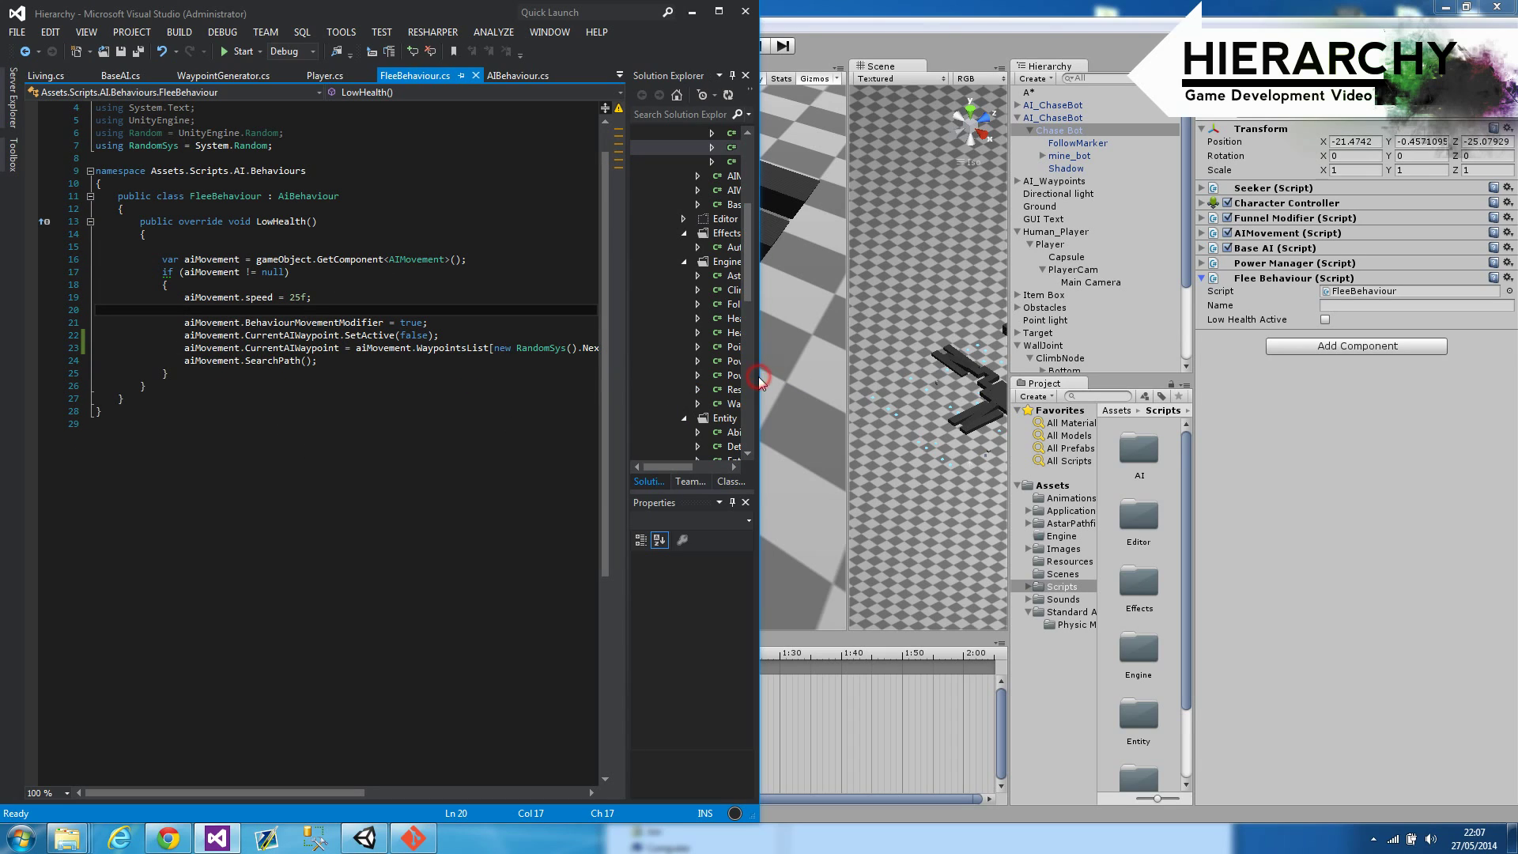
{"action": "left_click_drag", "start_coordinate": [762, 376], "coordinate": [1046, 376]}
{"action": "left_click", "coordinate": [377, 374]}
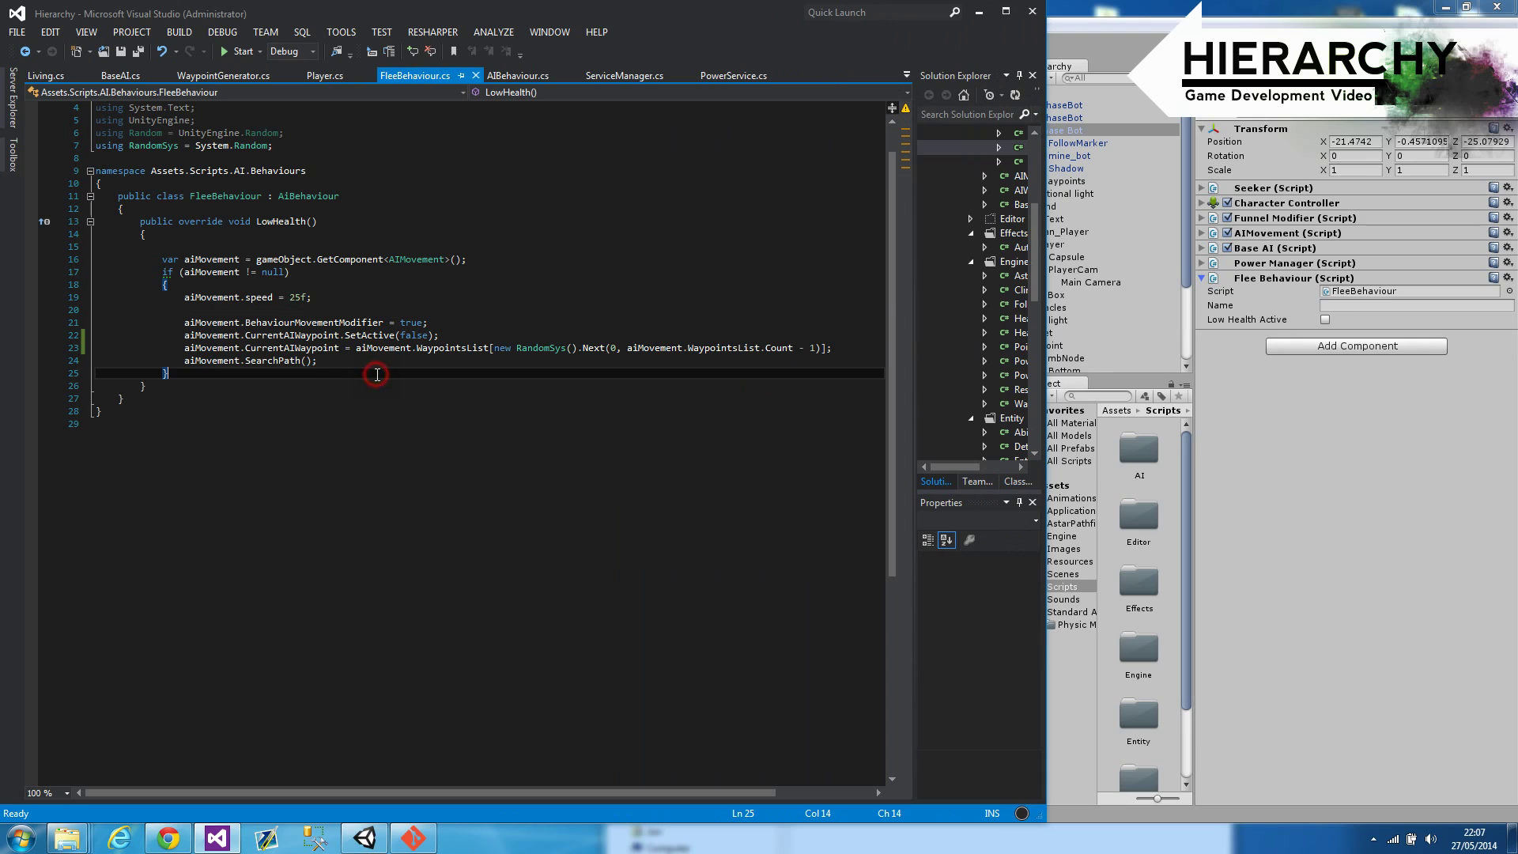
Step: Undo the recent LowHealth edits to view the commented-out OrderByDescending waypoint code, and redo them to restore the shorter version
{"action": "key", "text": "ctrl+z"}
{"action": "key", "text": "ctrl+z"}
{"action": "key", "text": "ctrl+z"}
{"action": "key", "text": "ctrl+z"}
{"action": "left_click", "coordinate": [494, 400]}
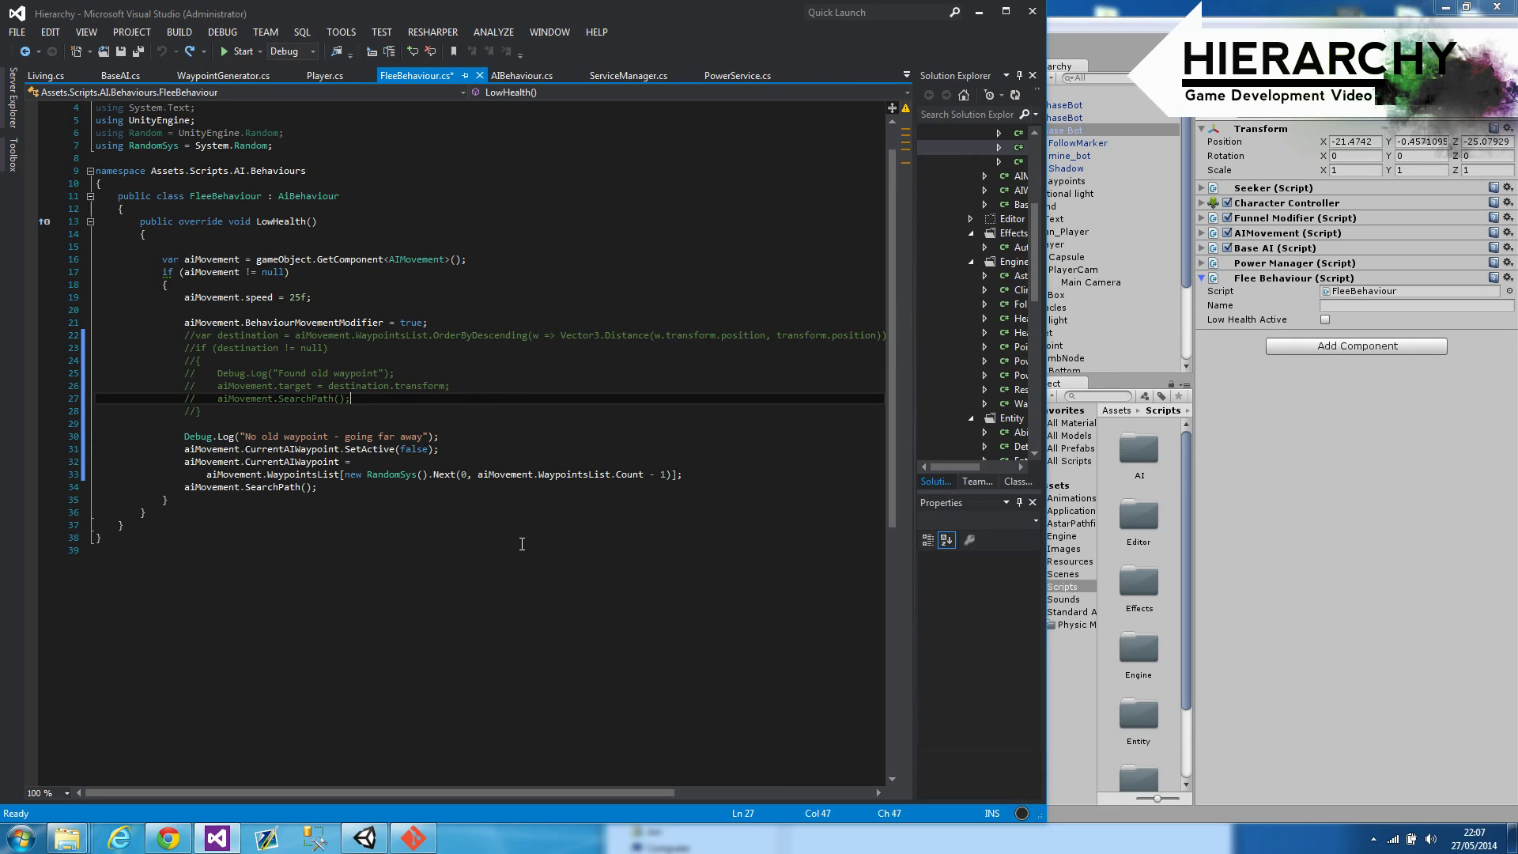
{"action": "key", "text": "ctrl+y"}
{"action": "key", "text": "ctrl+y"}
{"action": "key", "text": "ctrl+y"}
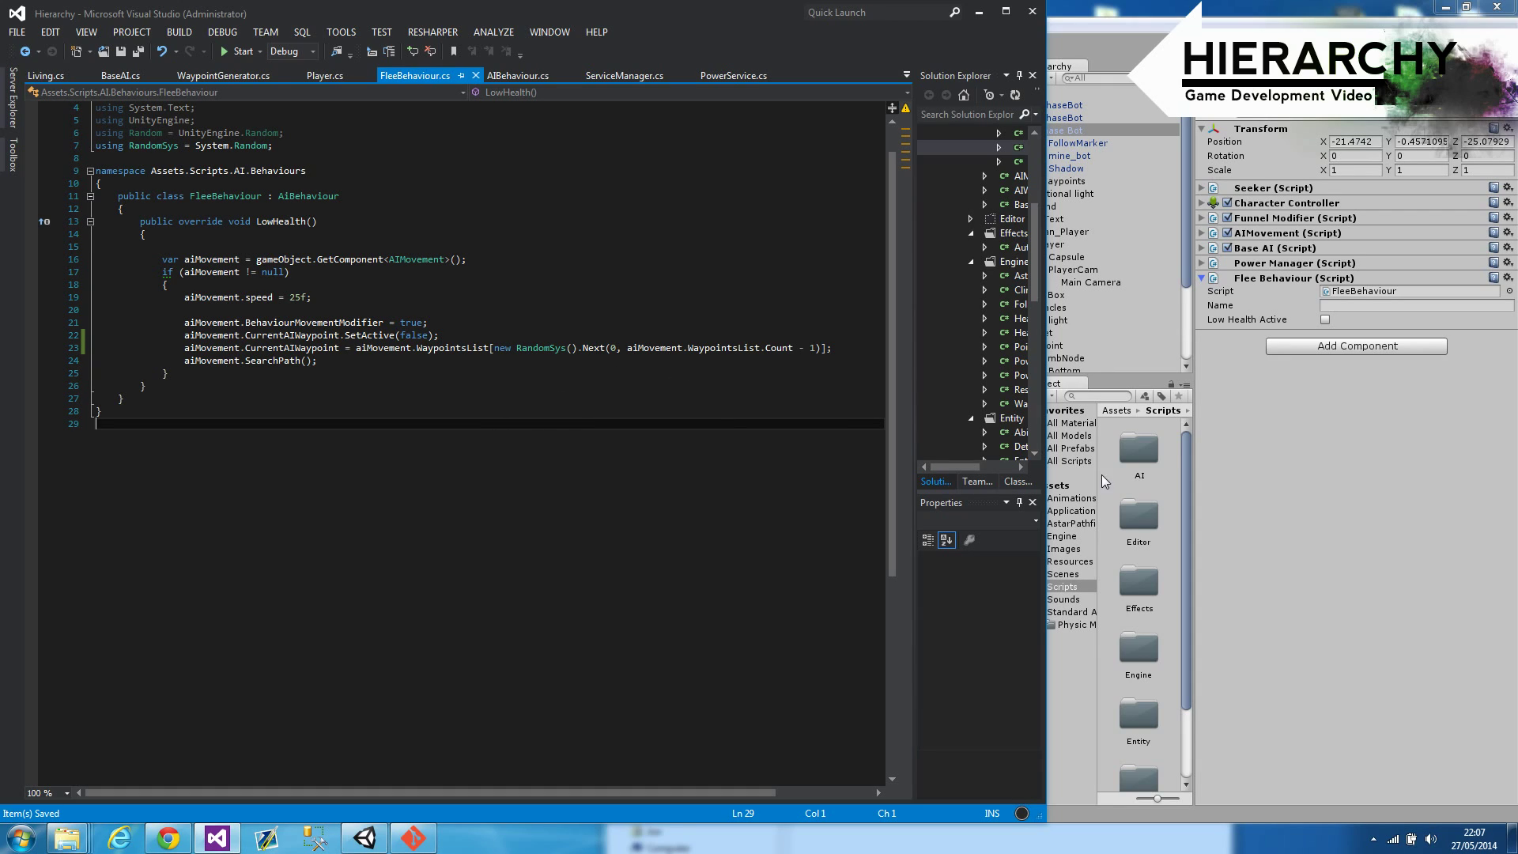
Step: Open WaypointGenerator.cs and examine its waypoint distance, grid size and random chance fields
{"action": "left_click", "coordinate": [594, 373]}
{"action": "left_click", "coordinate": [241, 75]}
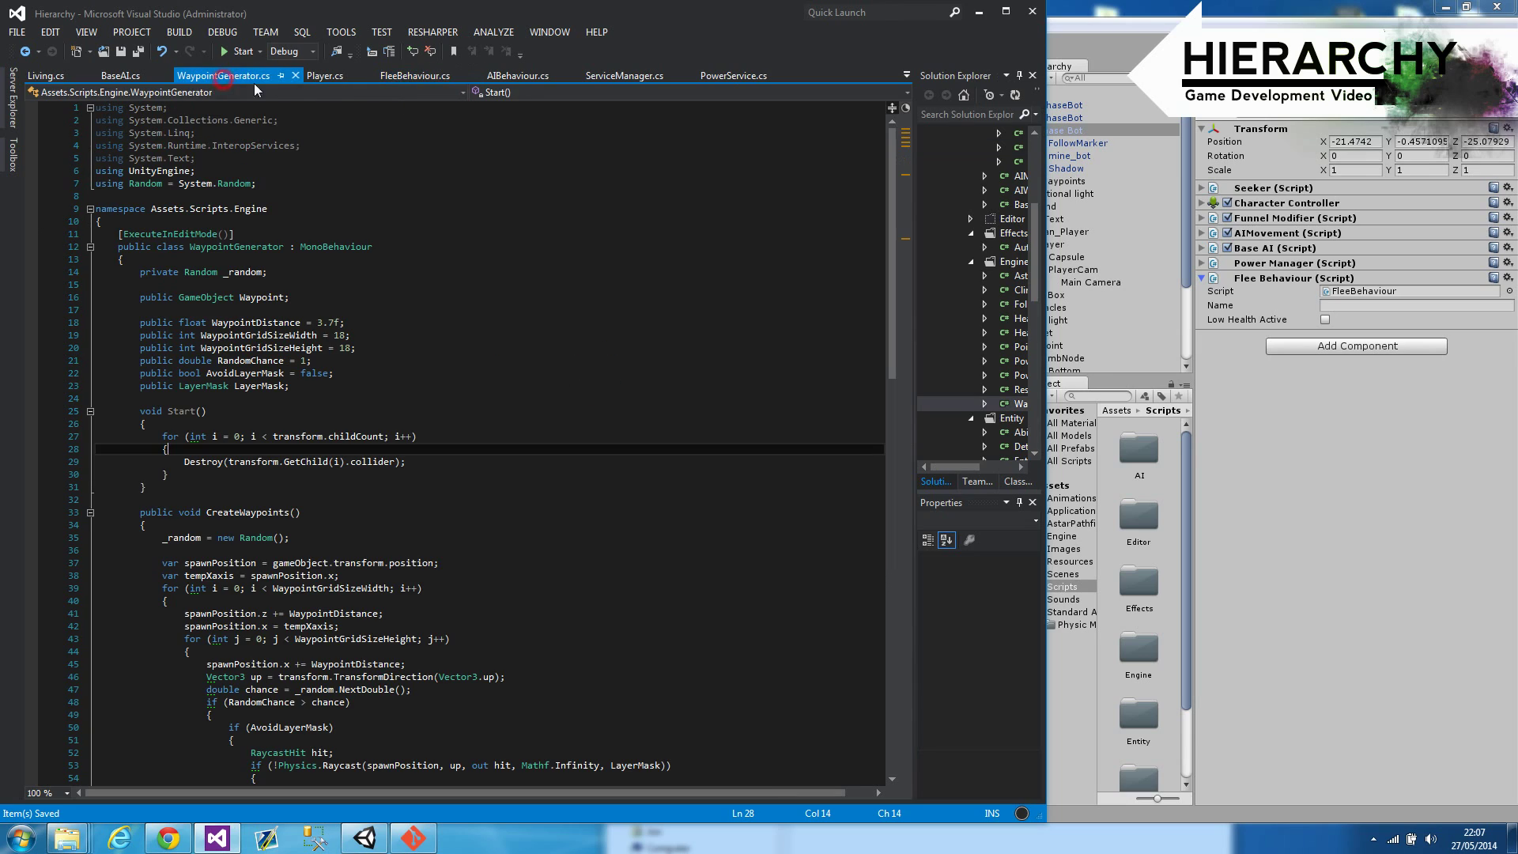
{"action": "left_click", "coordinate": [448, 273]}
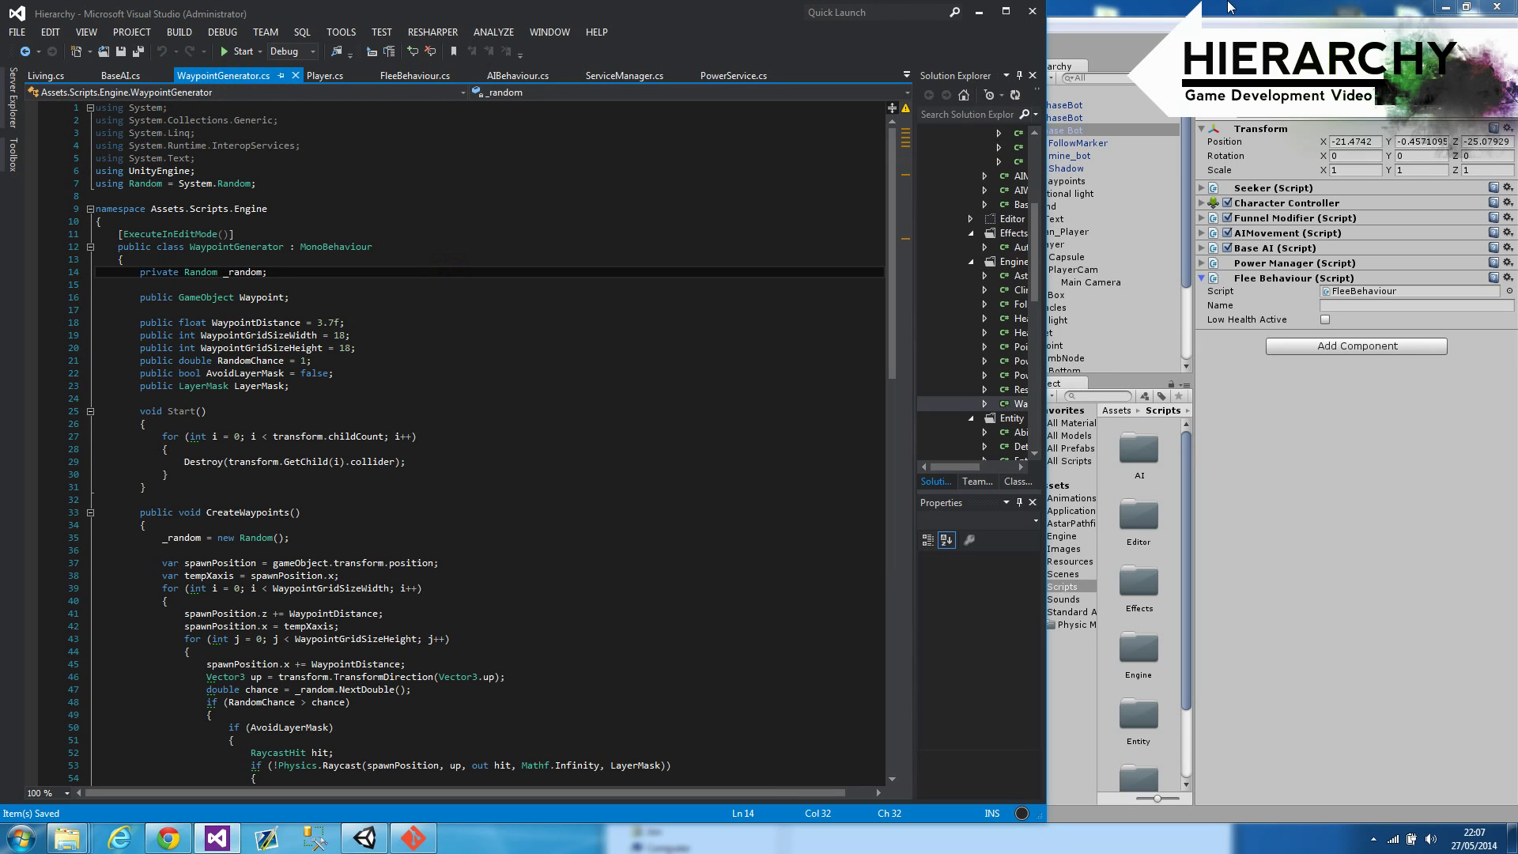
Step: Switch to Unity, start the play test and bring the player past the narrow ramps towards the Chase Bot
{"action": "left_click", "coordinate": [1228, 7]}
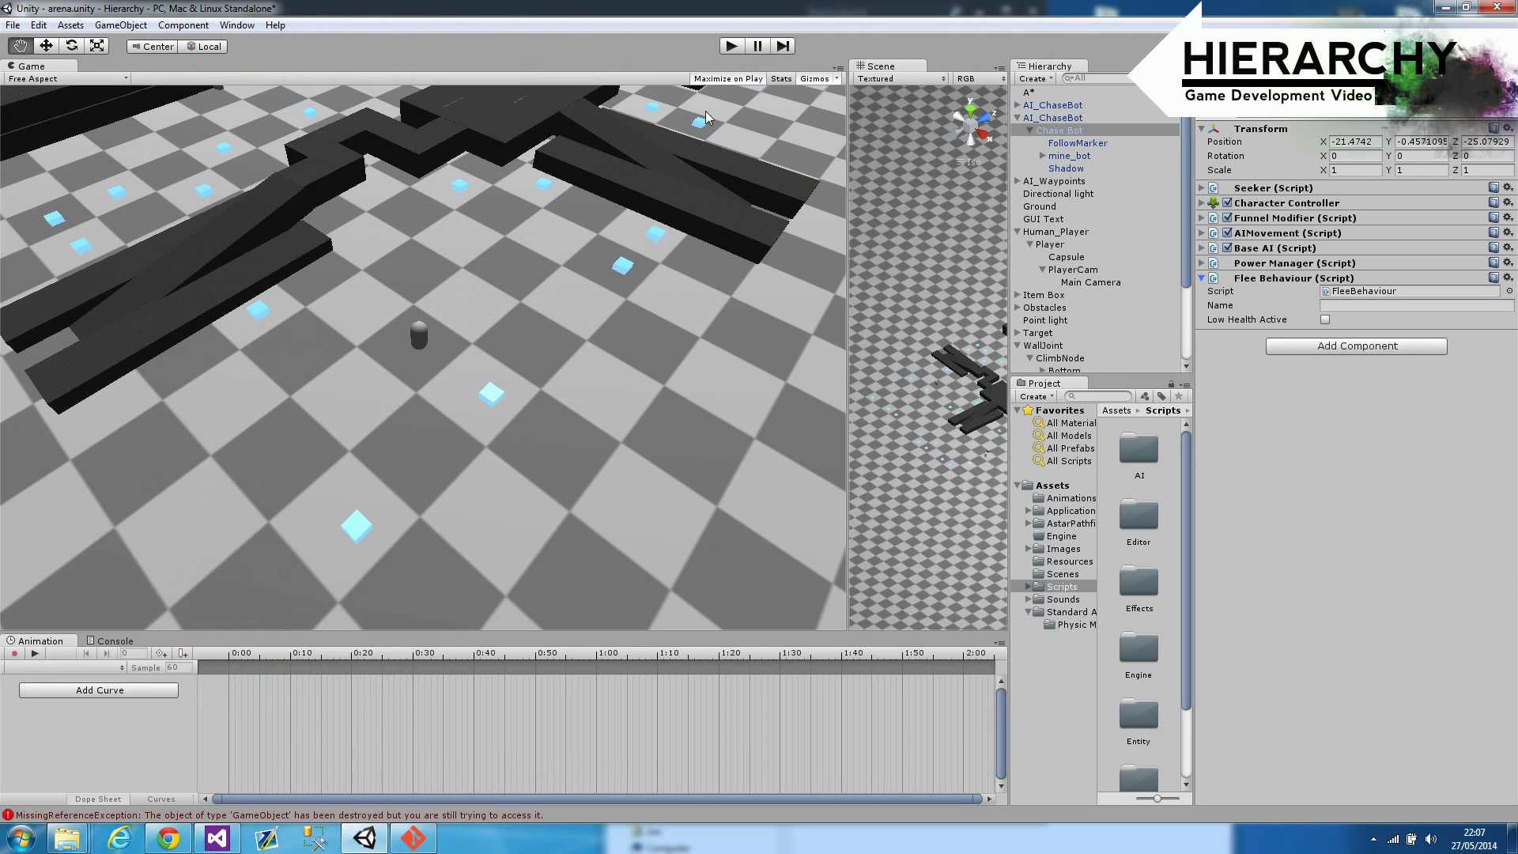
{"action": "left_click", "coordinate": [728, 46]}
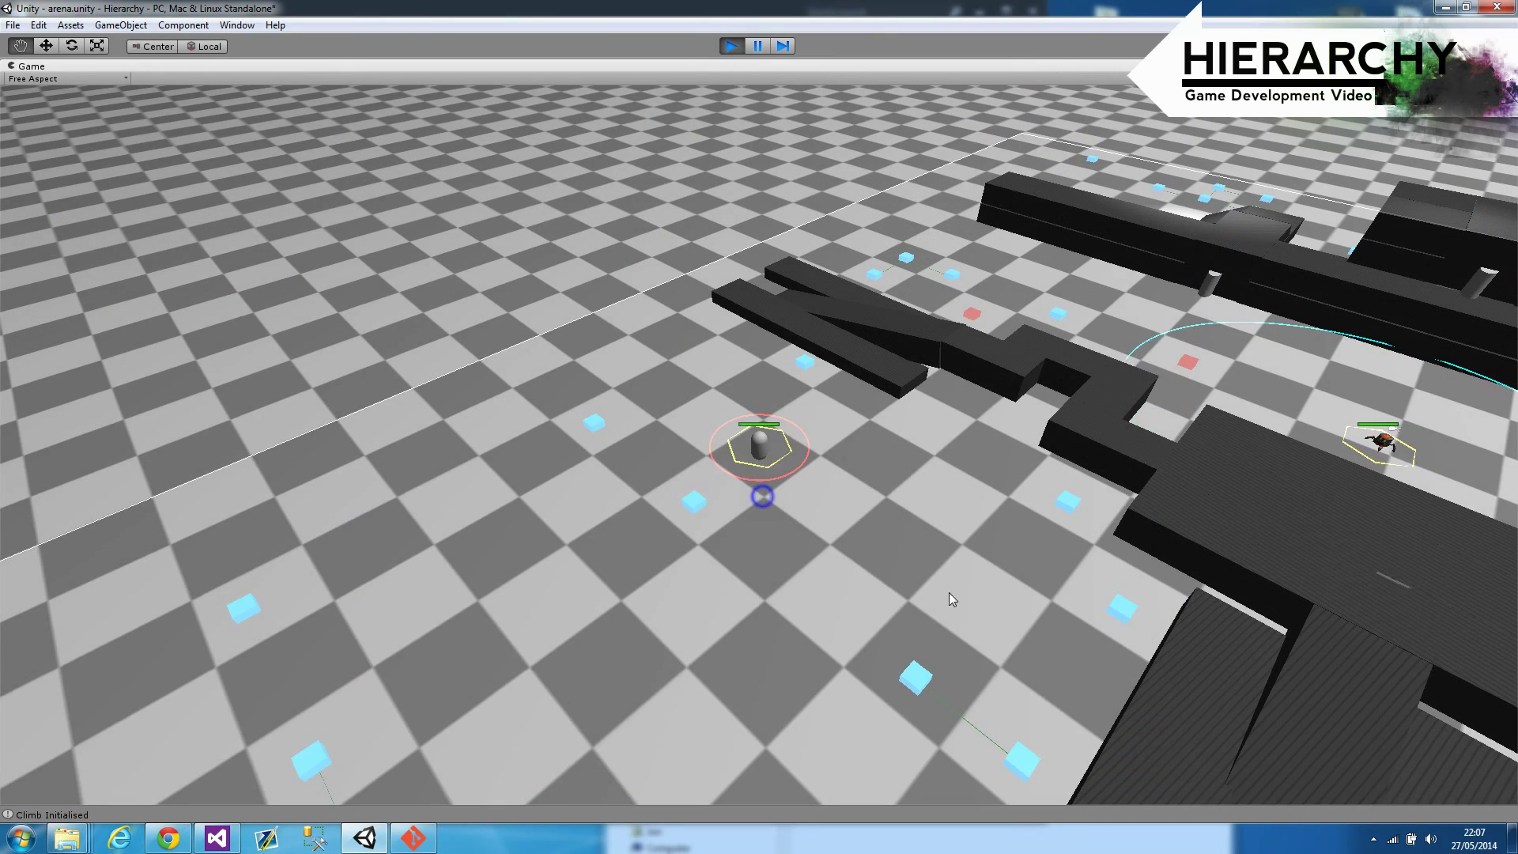
{"action": "left_click", "coordinate": [819, 571]}
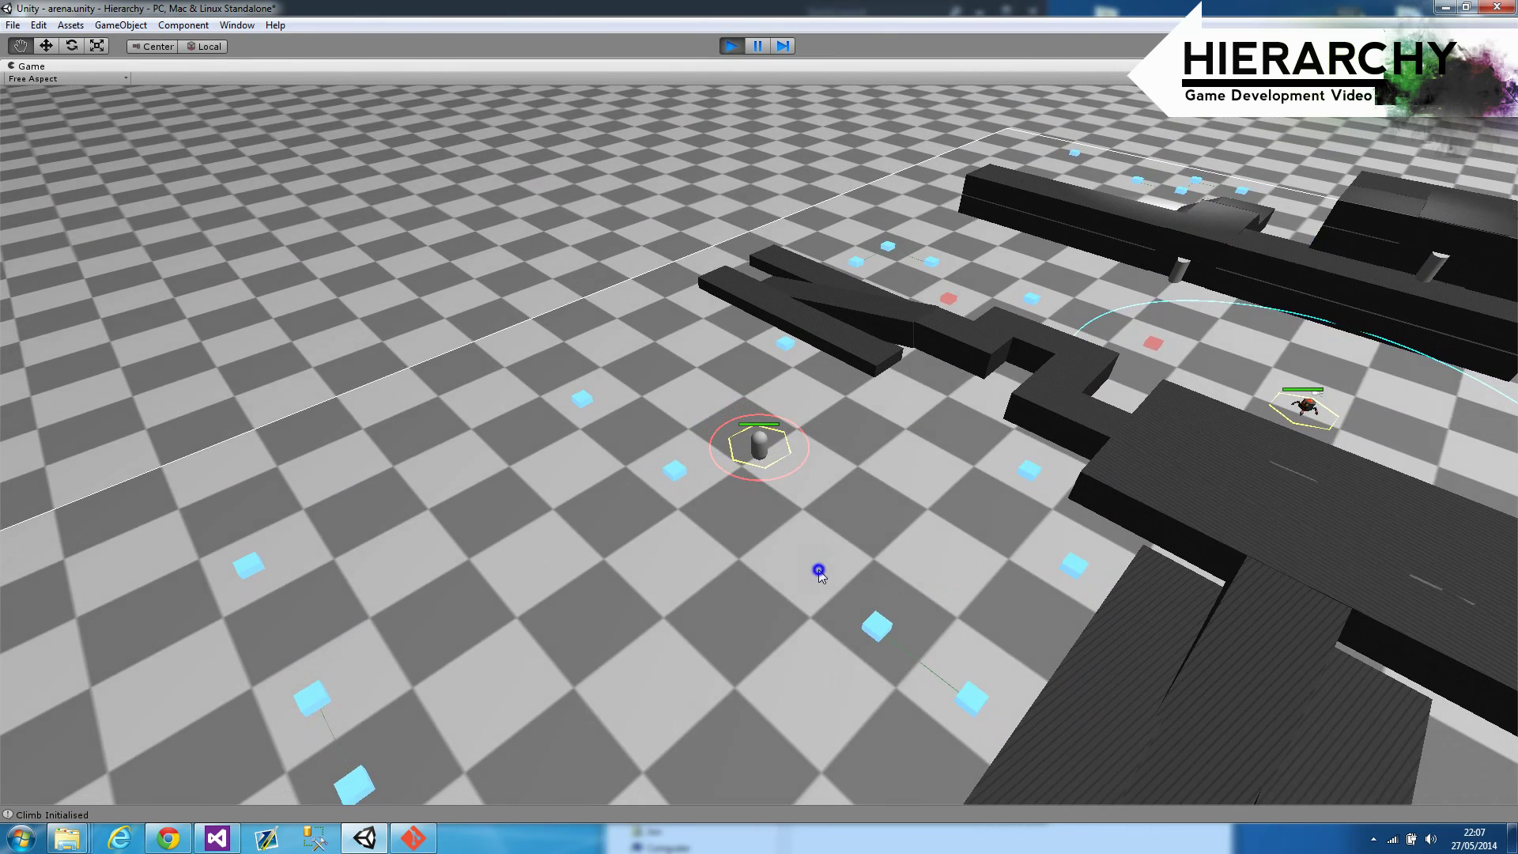
{"action": "left_click", "coordinate": [885, 600]}
{"action": "left_click", "coordinate": [867, 407]}
{"action": "left_click", "coordinate": [762, 372]}
{"action": "left_click", "coordinate": [650, 360]}
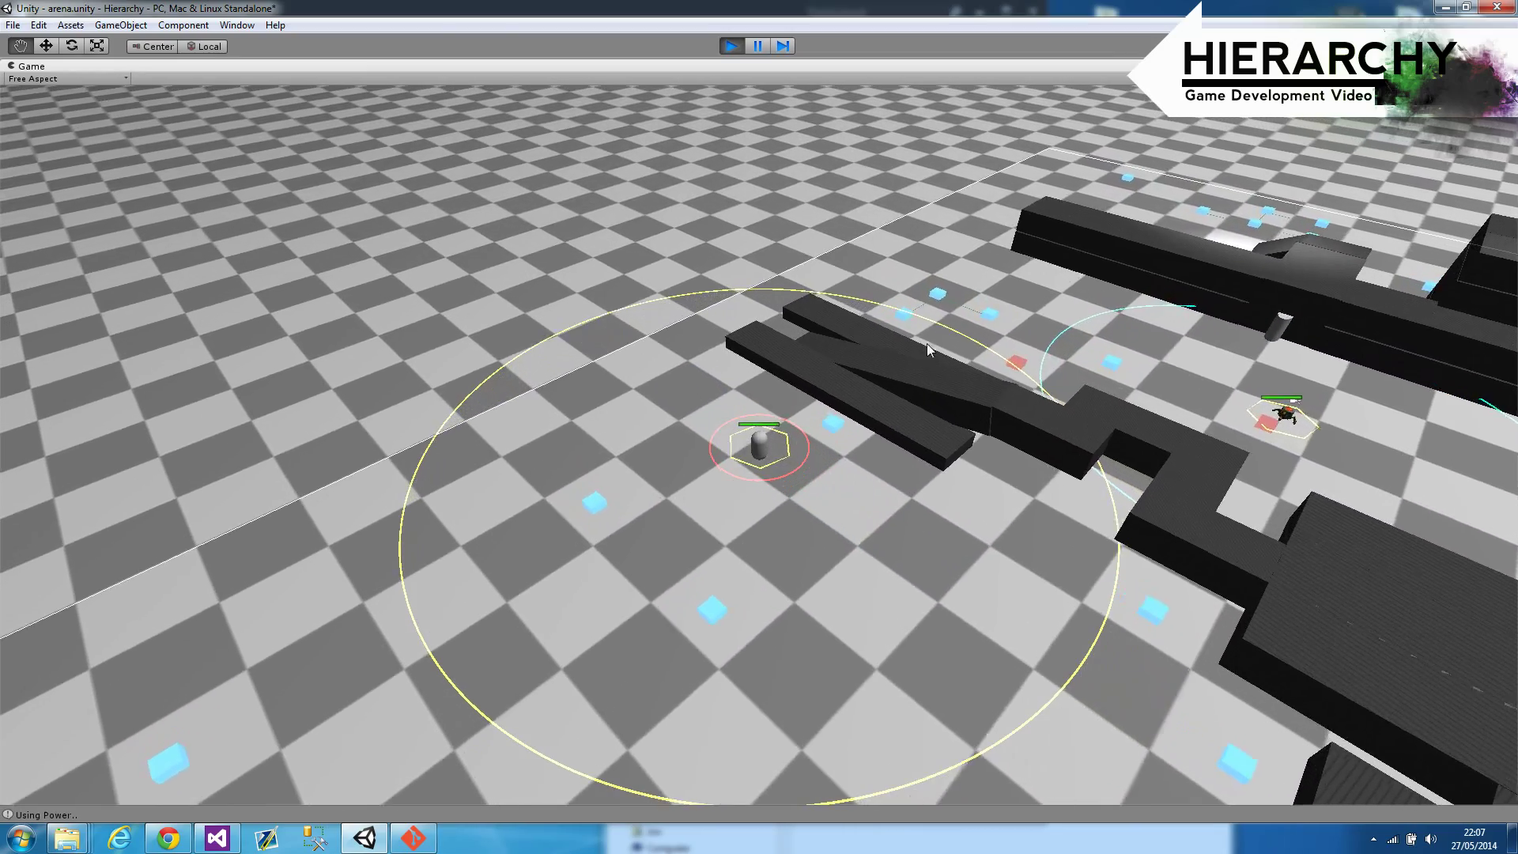
{"action": "left_click", "coordinate": [905, 374]}
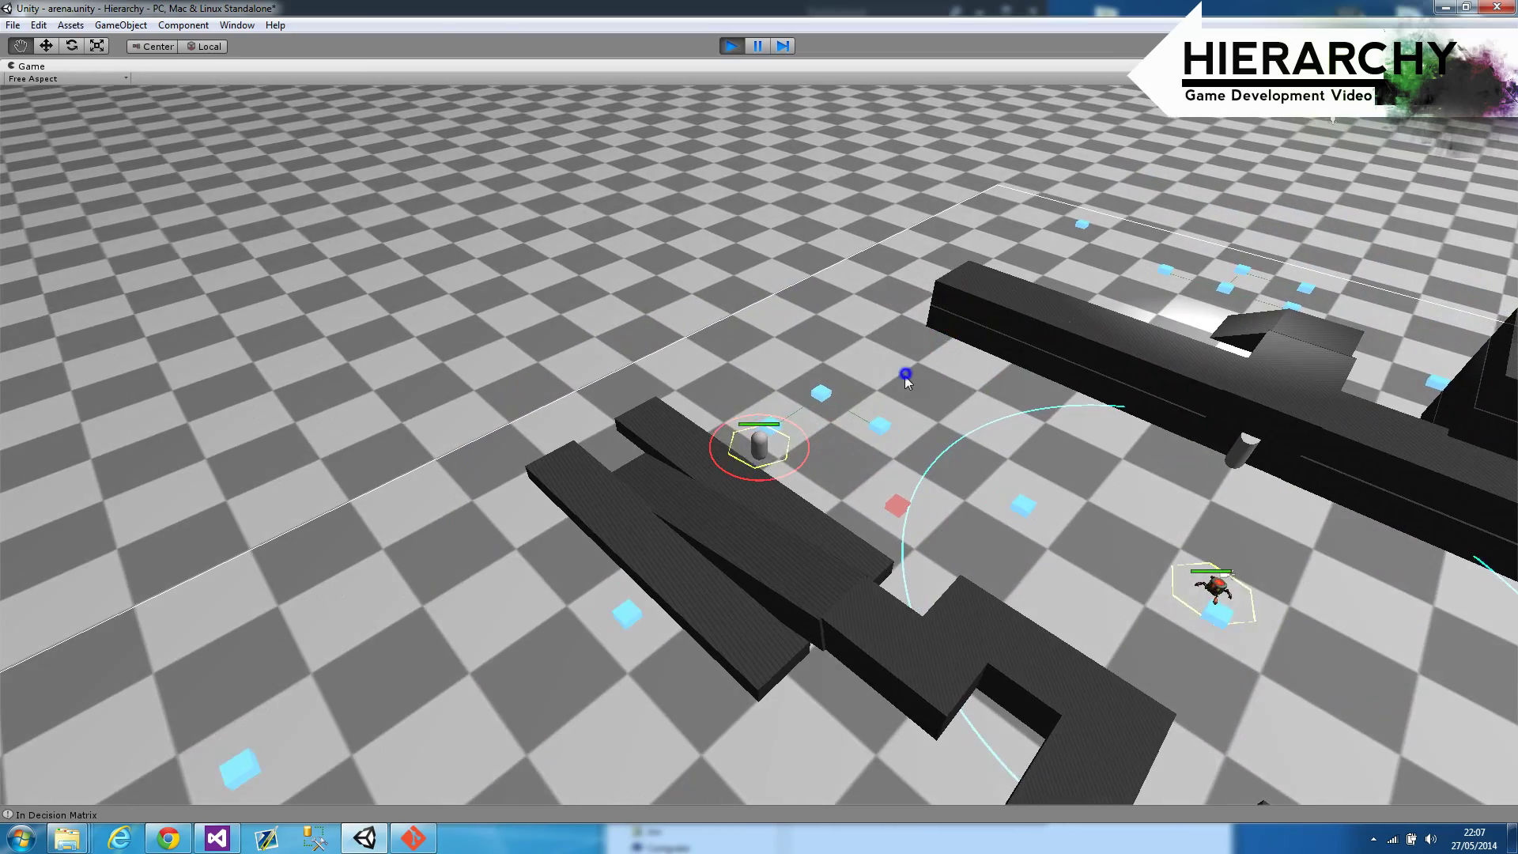
Step: Cancel the first power cast, use the power beside the approaching Chase Bot and move the player back from it
{"action": "key", "text": "q"}
{"action": "right_click", "coordinate": [880, 619]}
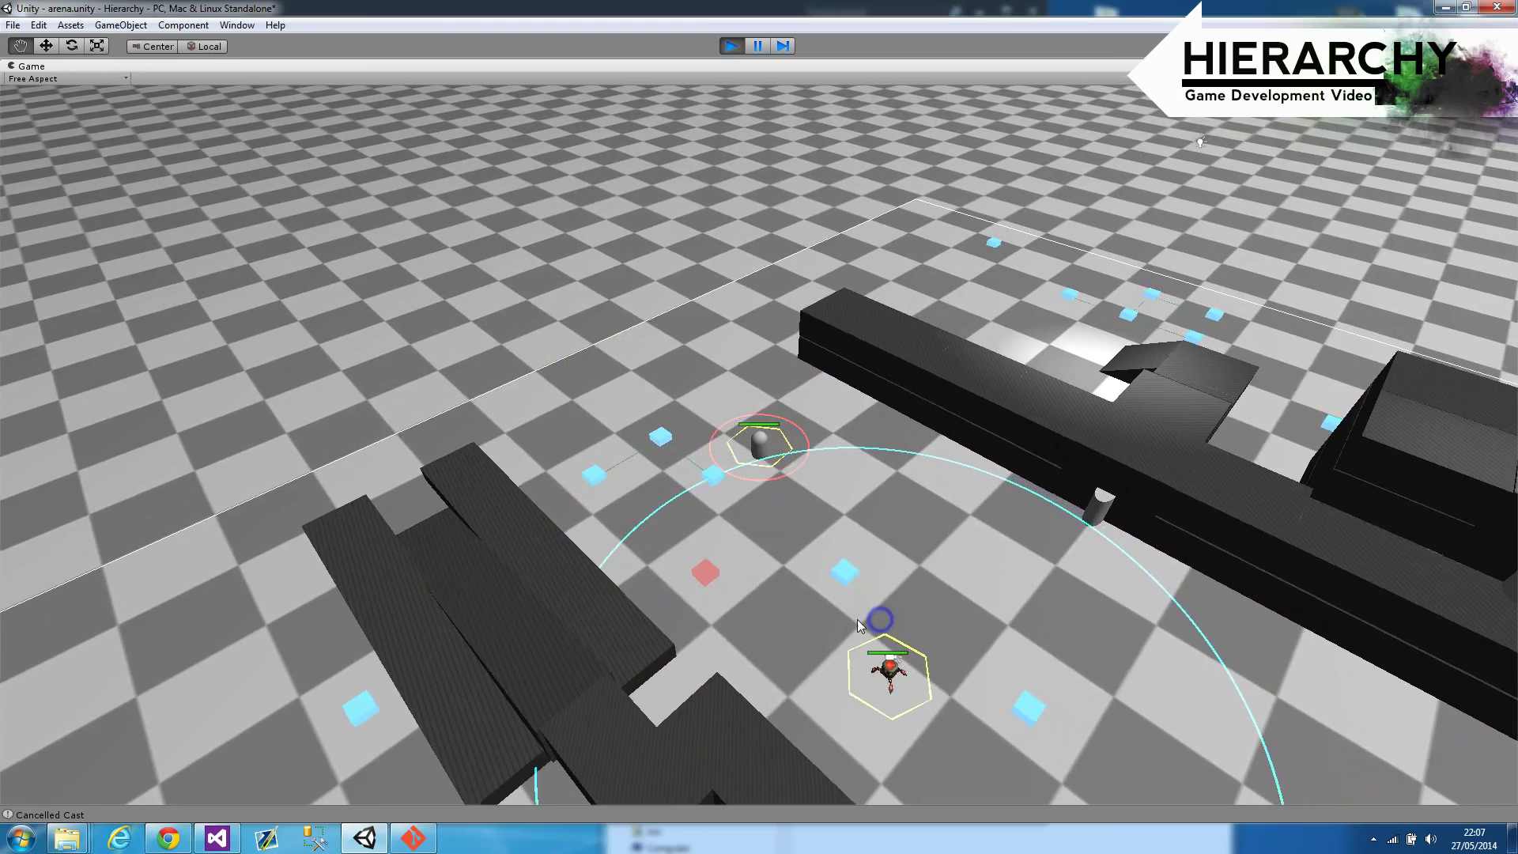
{"action": "key", "text": "q"}
{"action": "left_click", "coordinate": [830, 592]}
{"action": "right_click", "coordinate": [806, 516]}
{"action": "right_click", "coordinate": [762, 475]}
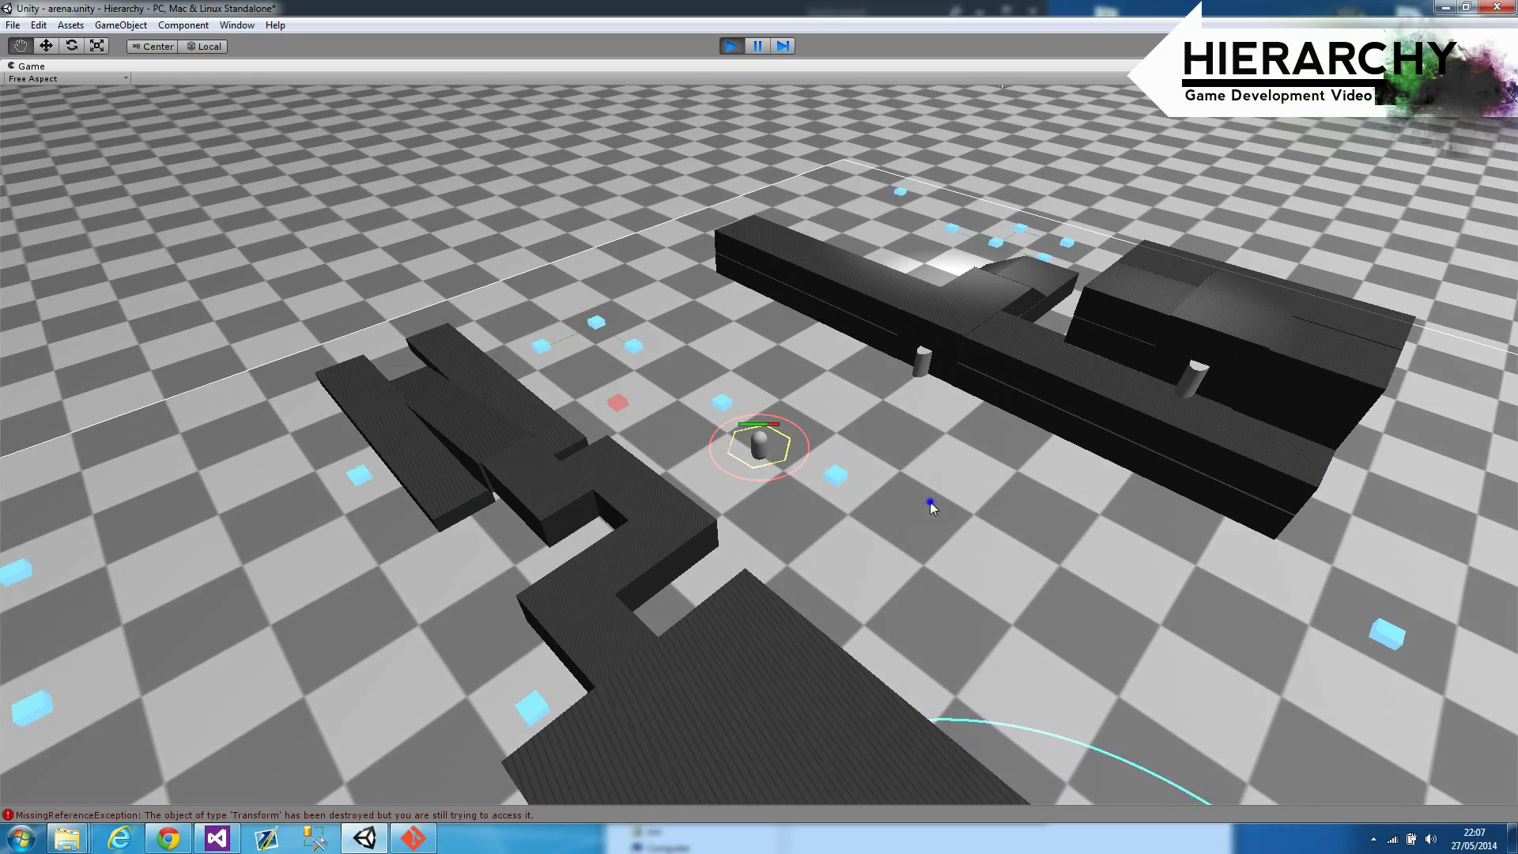
Step: Move the player across the floor near the long wall and use the power there again
{"action": "right_click", "coordinate": [952, 518]}
{"action": "key", "text": "q"}
{"action": "left_click", "coordinate": [985, 551]}
{"action": "right_click", "coordinate": [825, 575]}
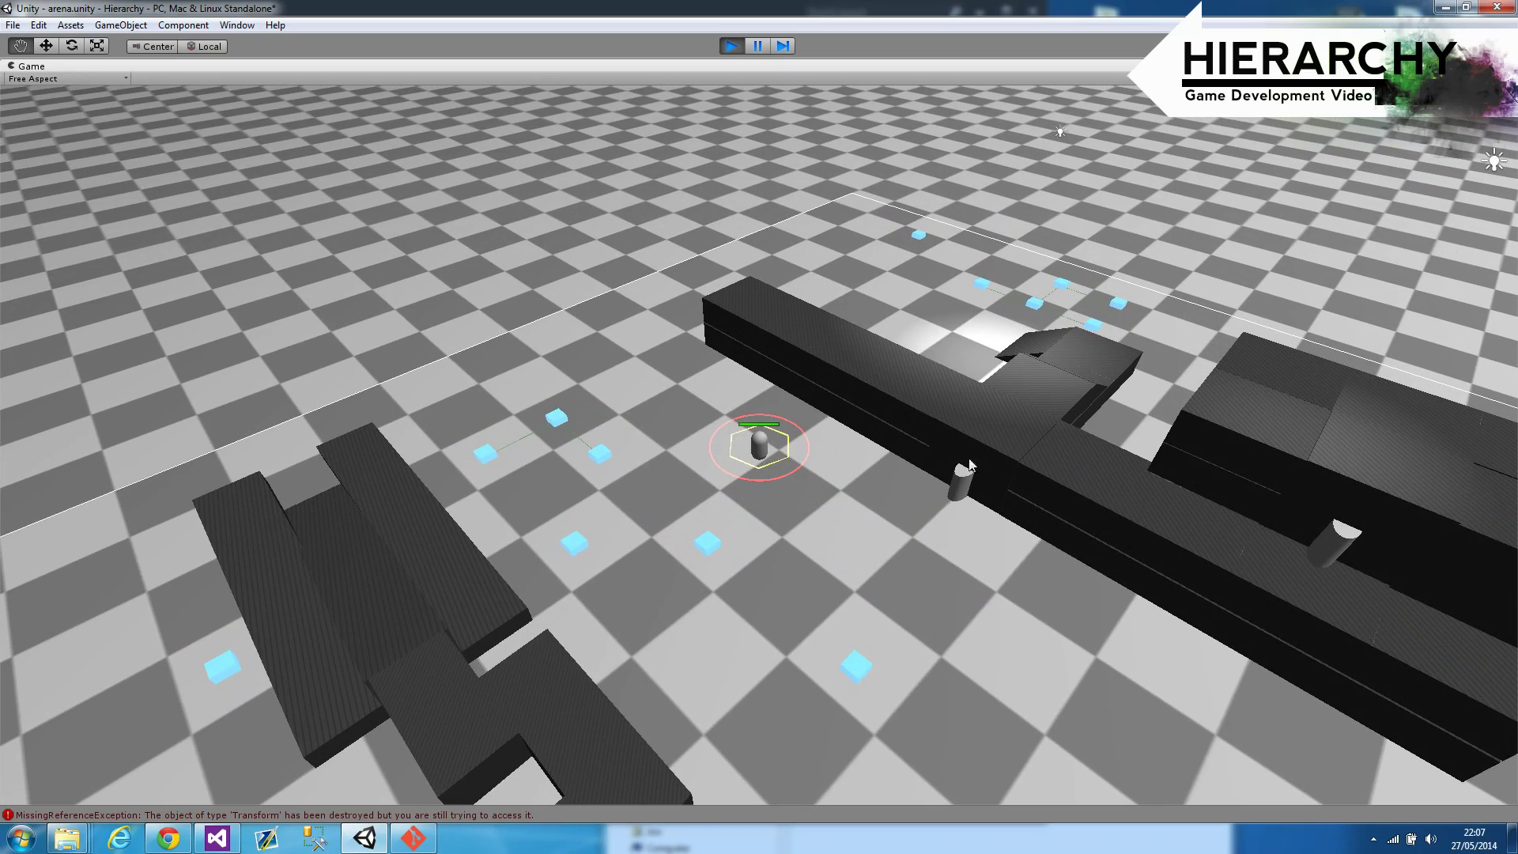
Step: Walk the player over to the nearer cylinder against the long wall and climb onto the wall there
{"action": "right_click", "coordinate": [1010, 627]}
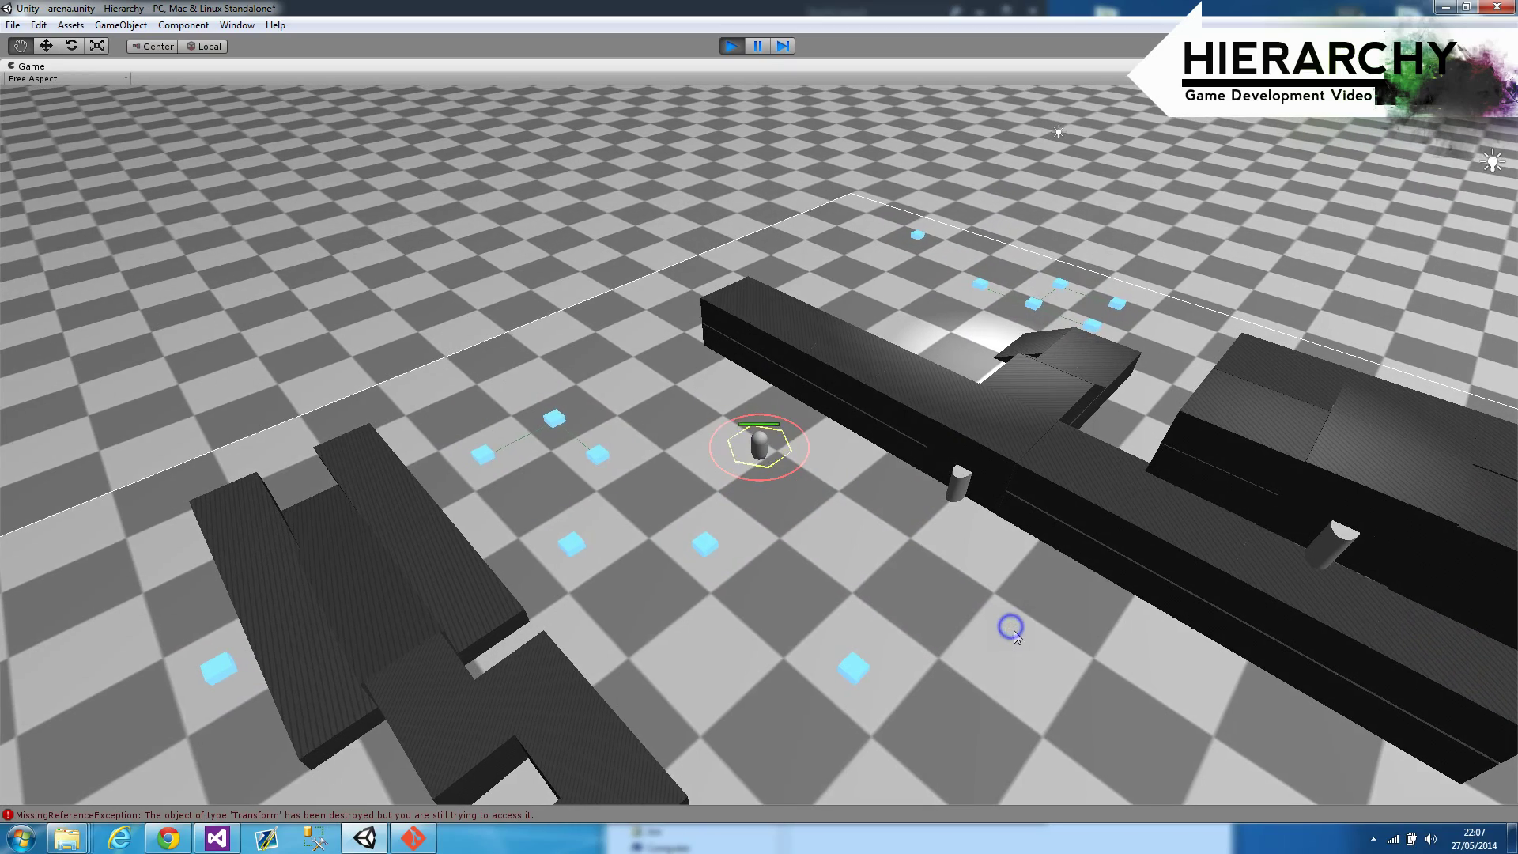
{"action": "right_click", "coordinate": [1041, 618]}
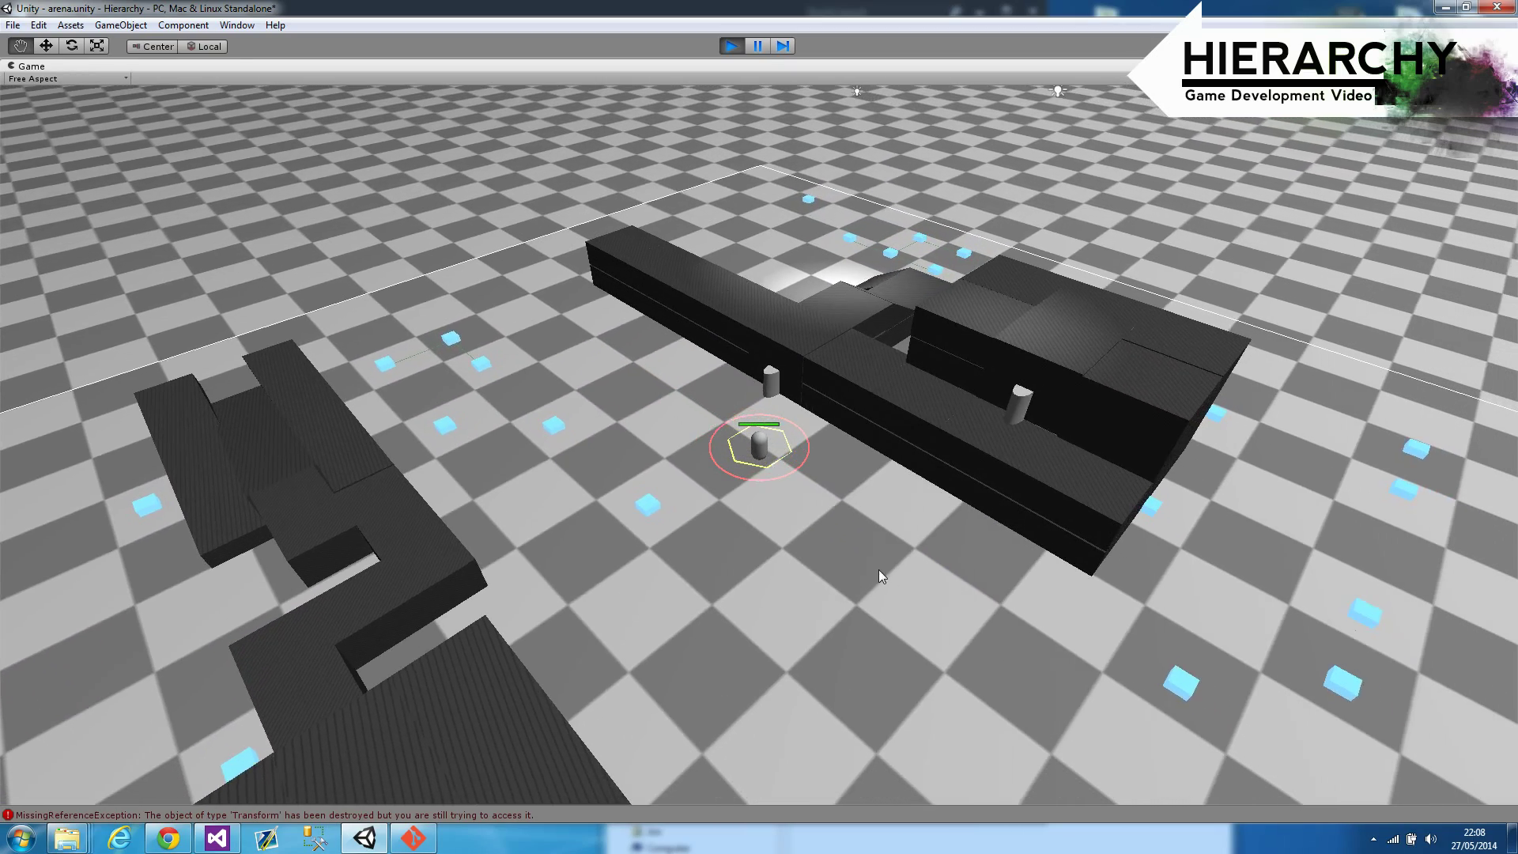
{"action": "right_click", "coordinate": [879, 518]}
{"action": "right_click", "coordinate": [700, 471]}
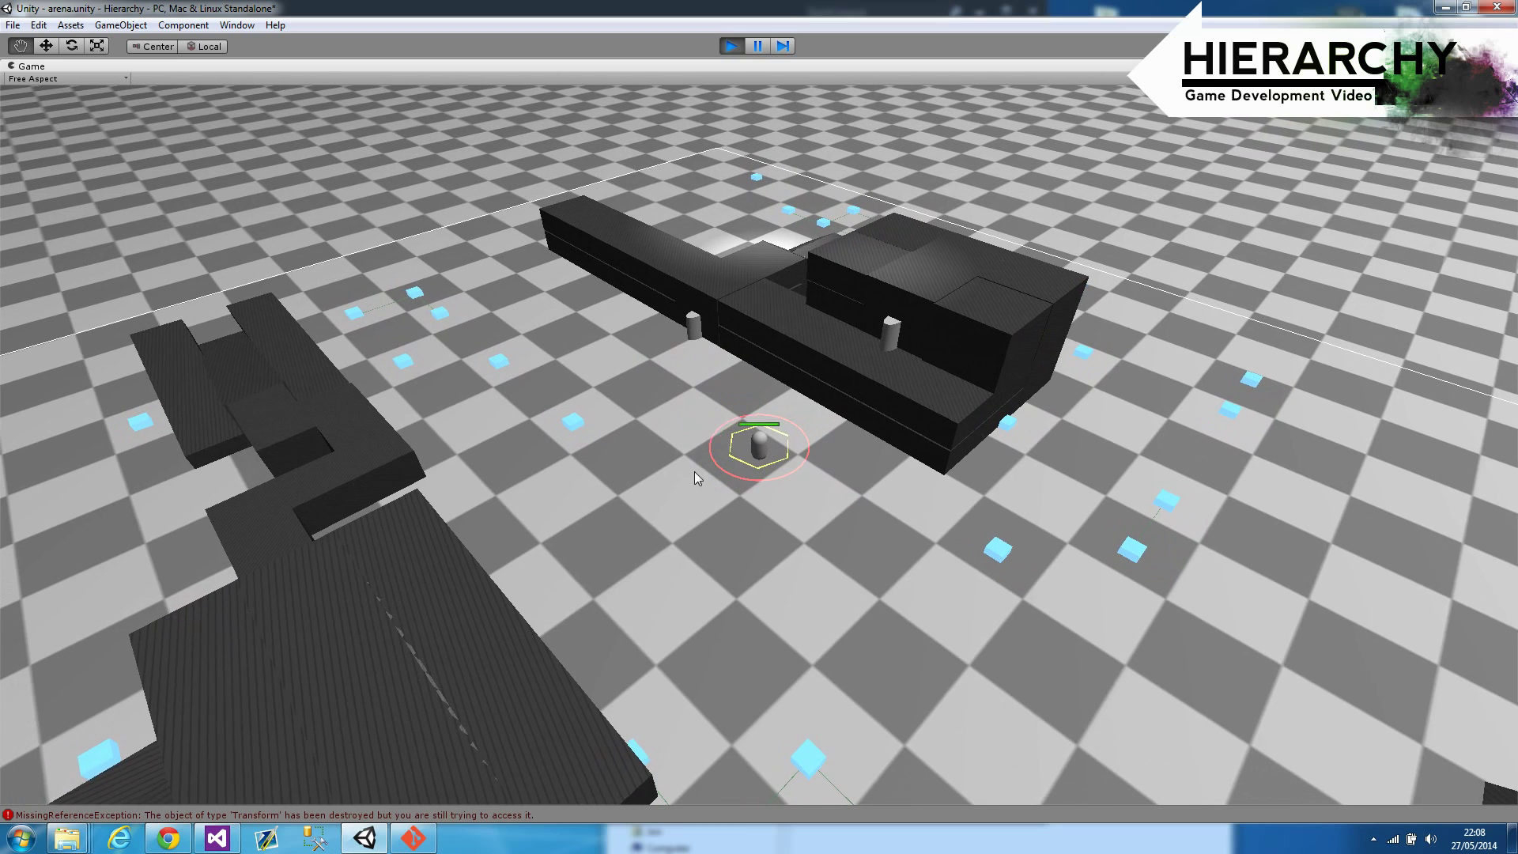
{"action": "key", "text": "a"}
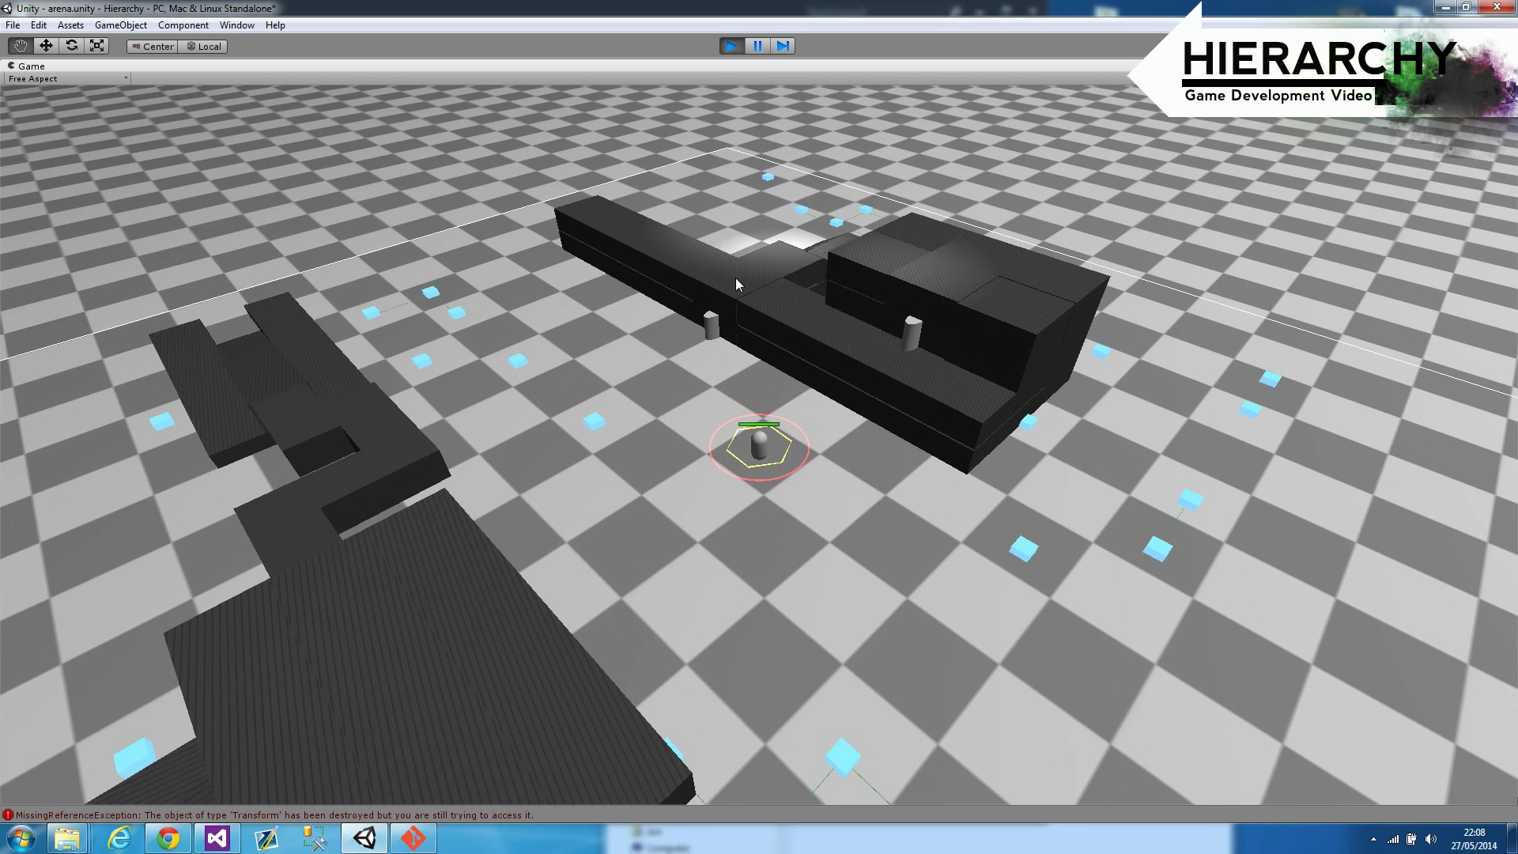
{"action": "key", "text": "w"}
{"action": "key", "text": "w"}
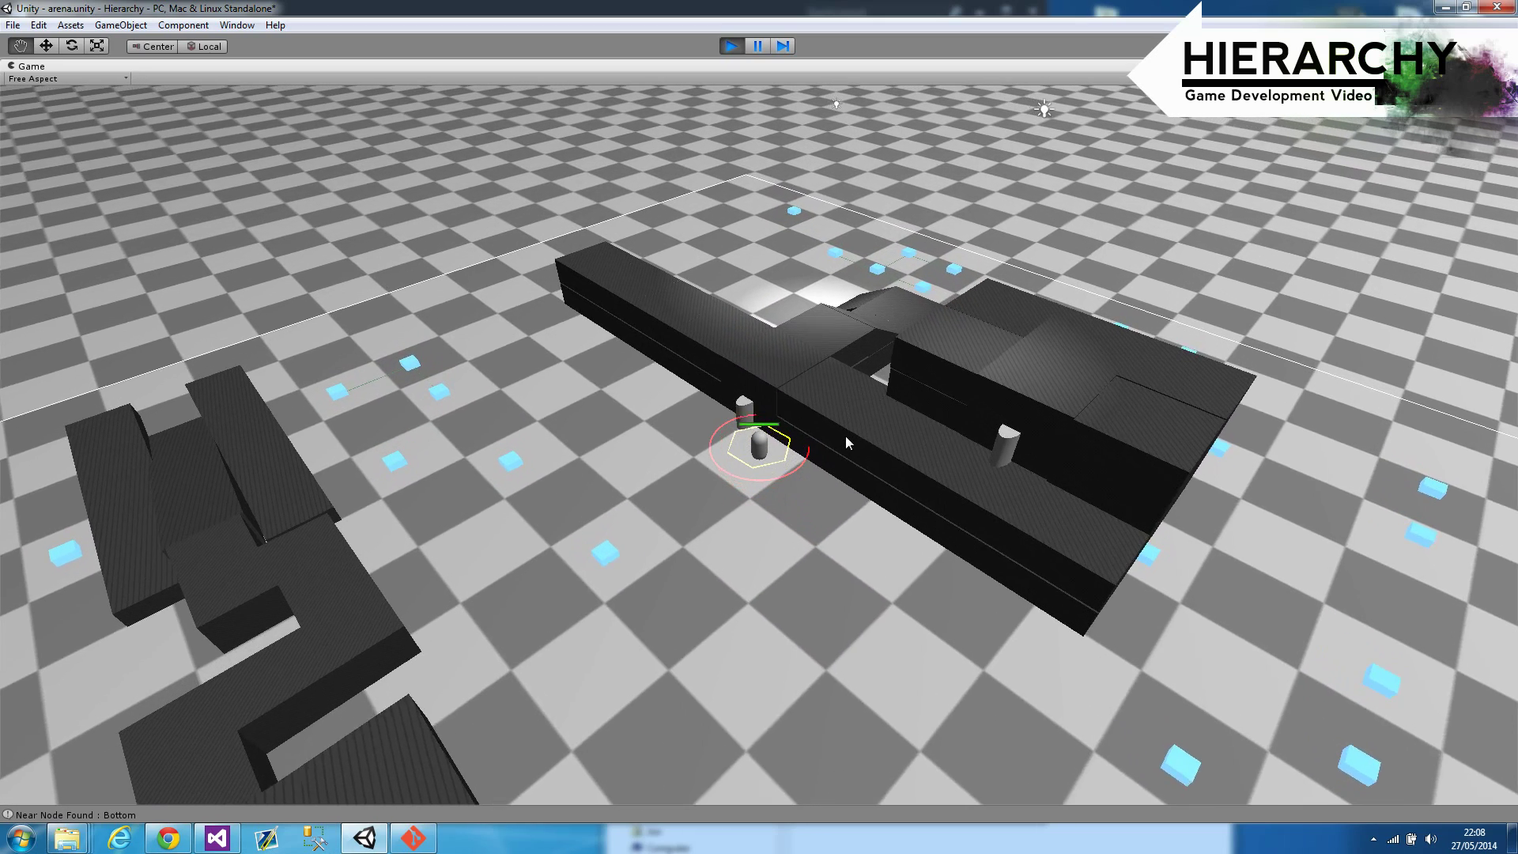
{"action": "key", "text": "space"}
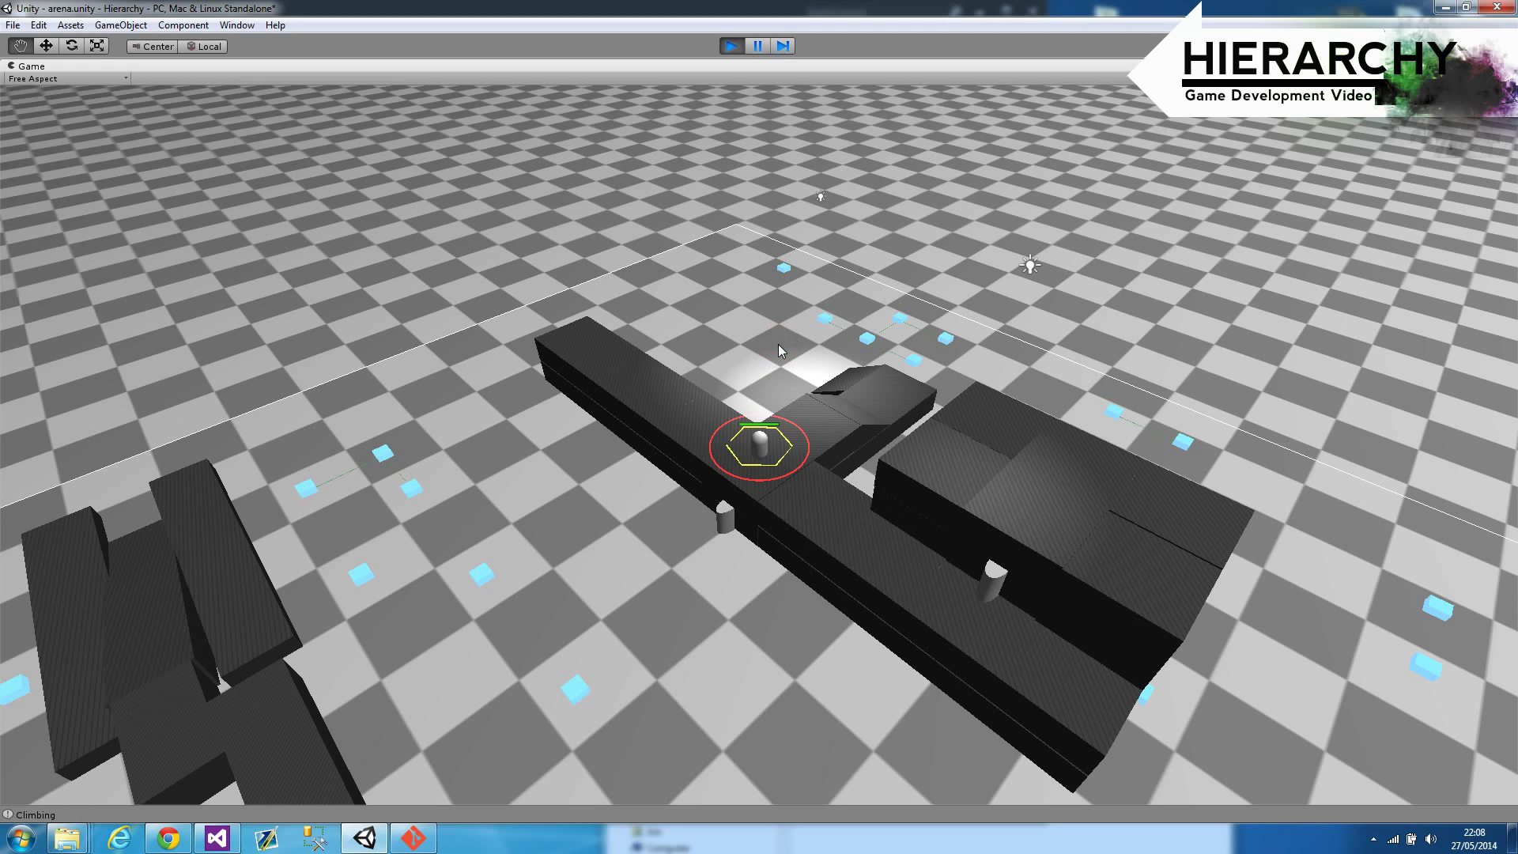
Step: Take the player off the wall to the floor behind it, return onto the wall and get onto the higher block
{"action": "left_click", "coordinate": [694, 329]}
{"action": "left_click", "coordinate": [641, 312]}
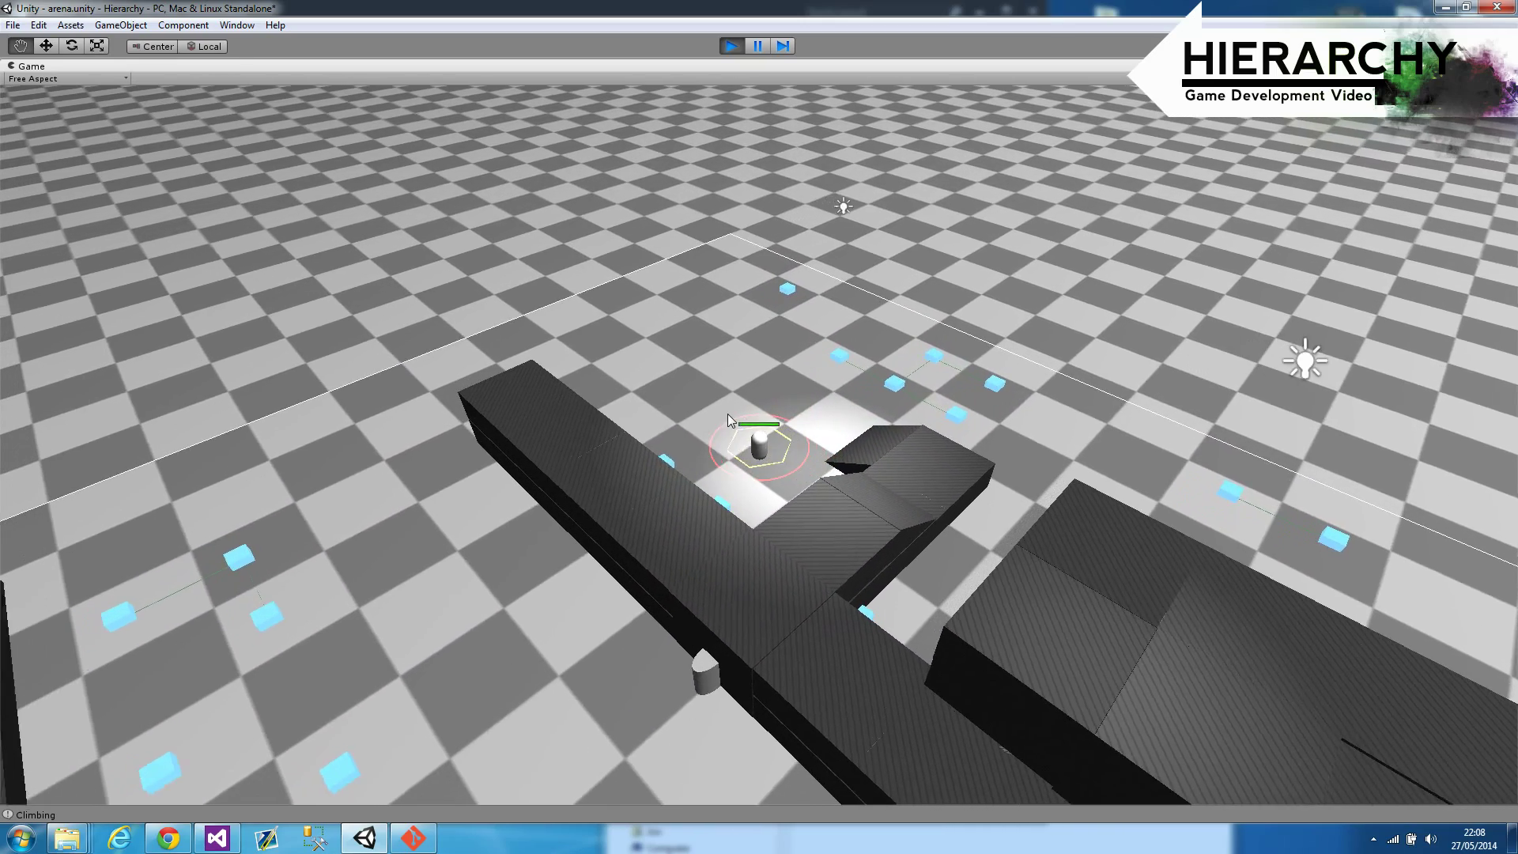
{"action": "right_click", "coordinate": [710, 455]}
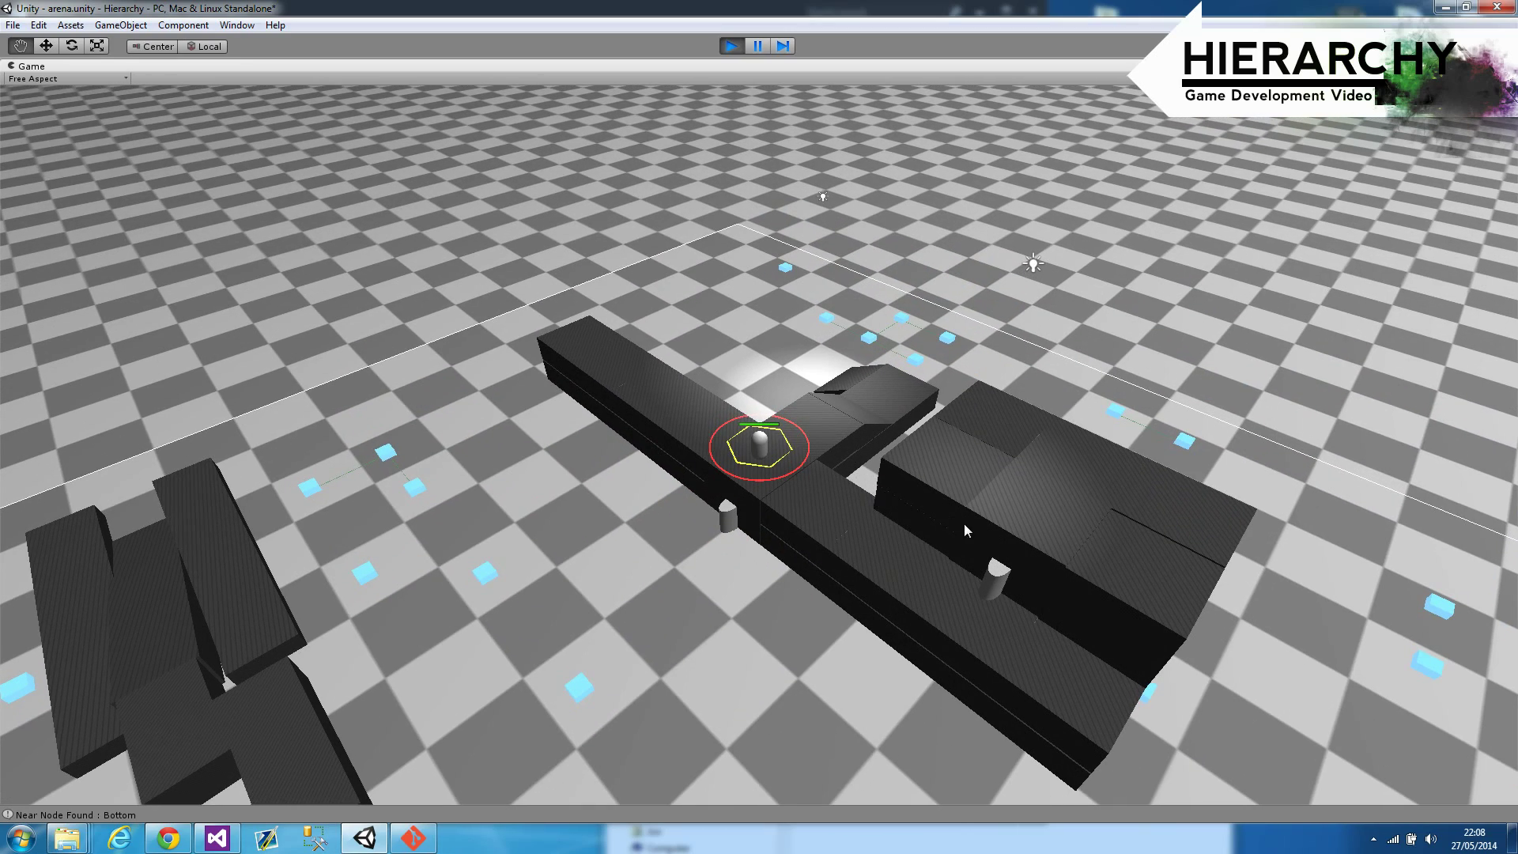
{"action": "left_click", "coordinate": [1037, 509]}
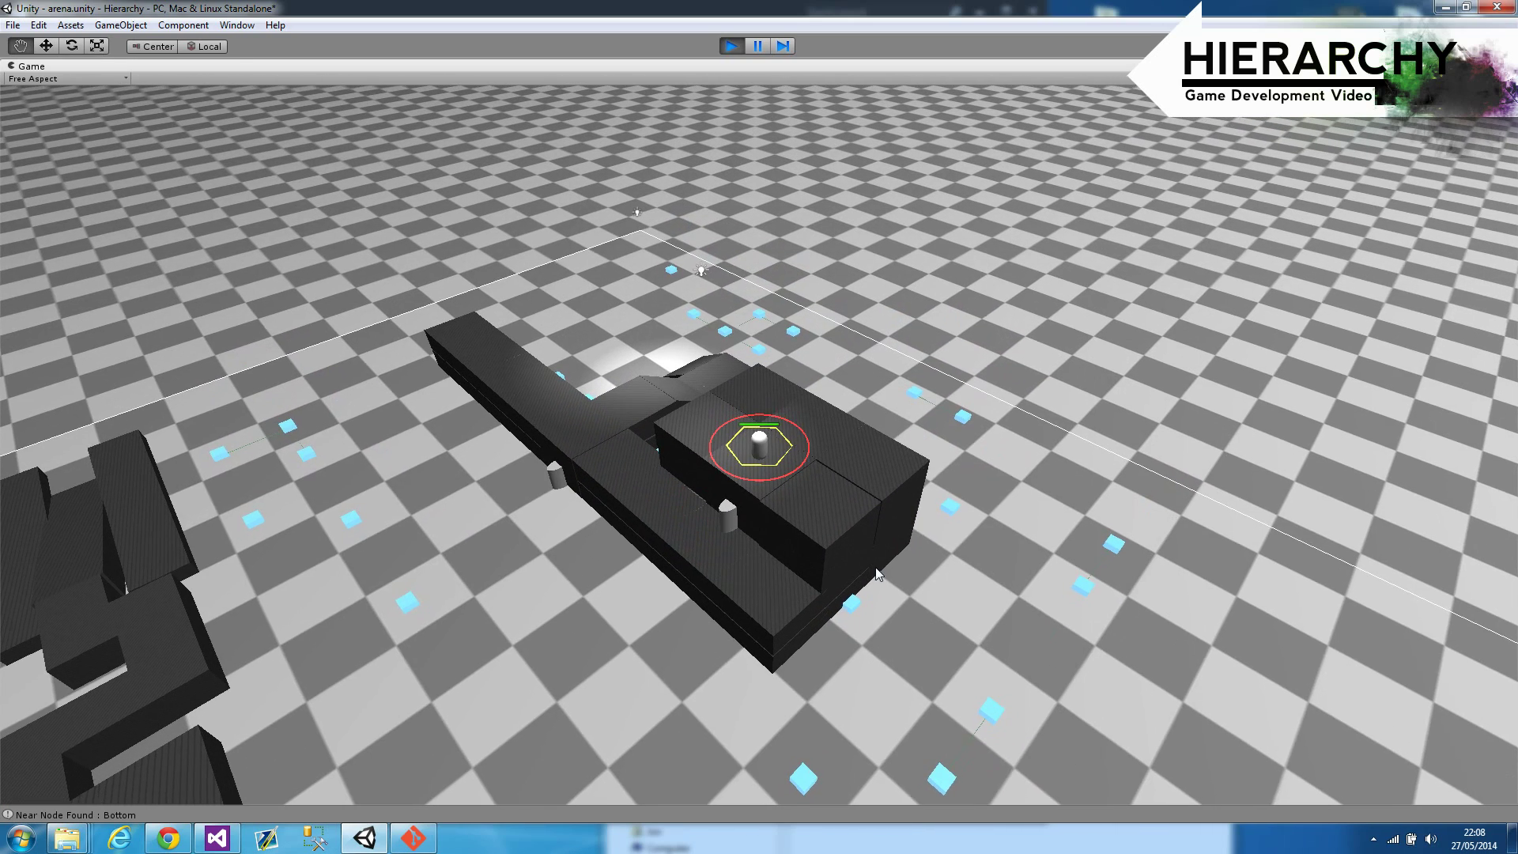
Step: Use the power to get from the high block to the floor beside it, and walk the player back to the wall's climbing point
{"action": "key", "text": "q"}
{"action": "left_click", "coordinate": [925, 660]}
{"action": "right_click", "coordinate": [593, 569]}
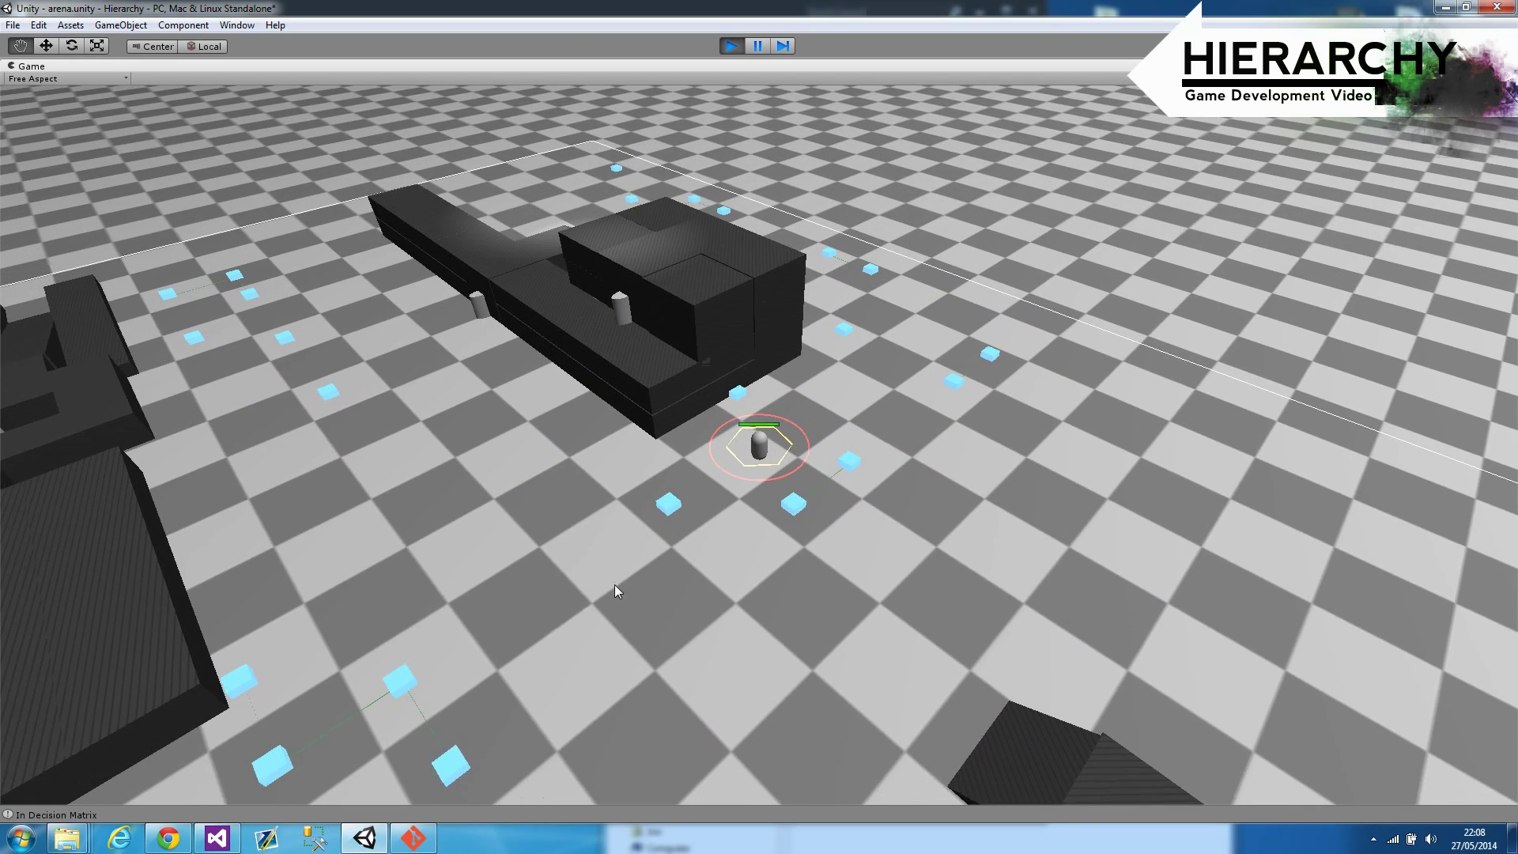
{"action": "right_click", "coordinate": [615, 584]}
{"action": "right_click", "coordinate": [624, 557]}
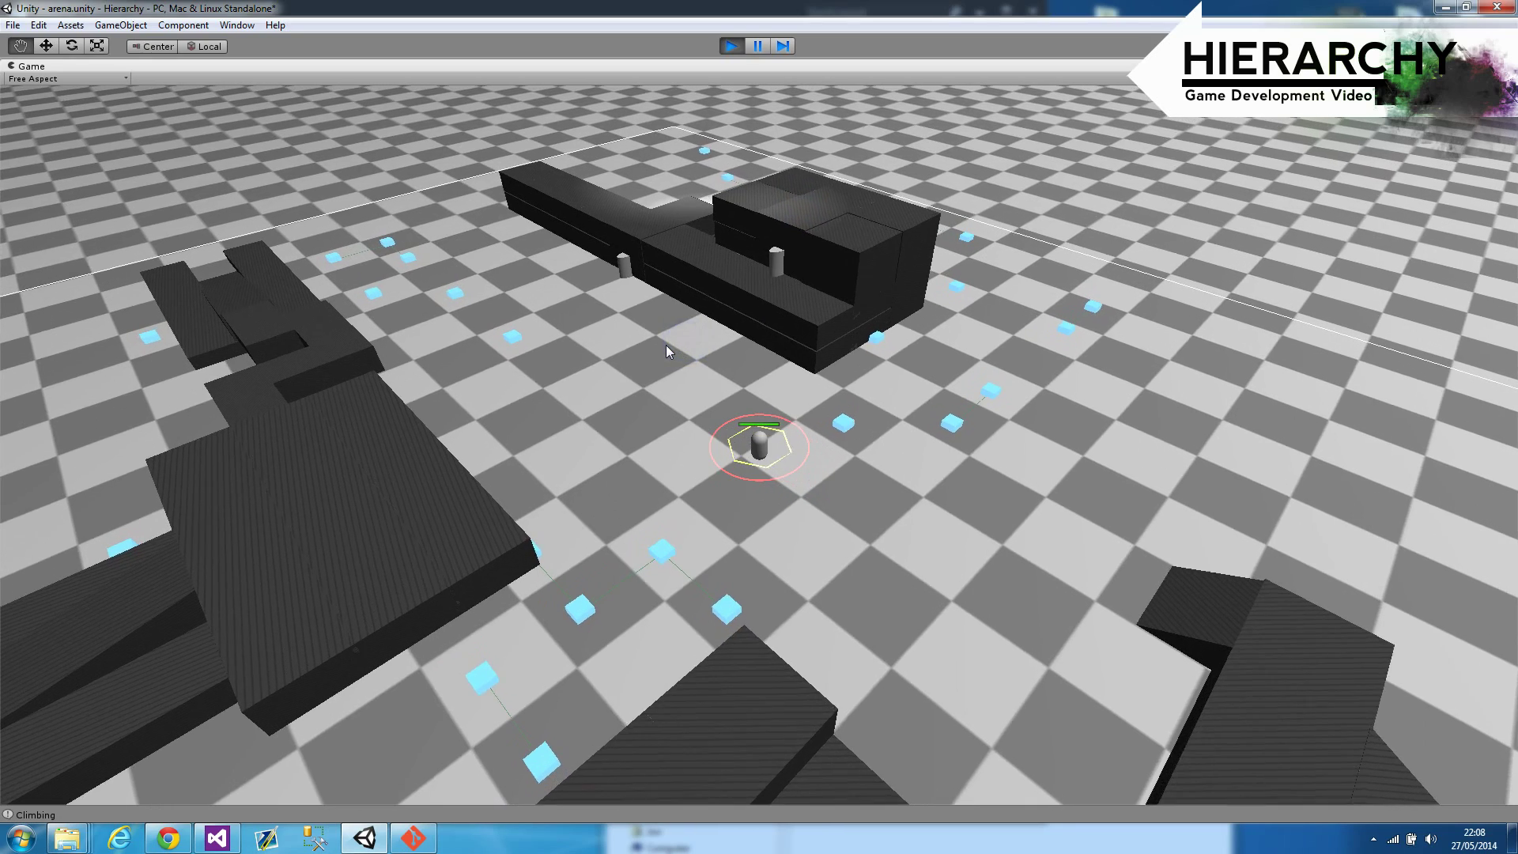
{"action": "right_click", "coordinate": [665, 343]}
{"action": "right_click", "coordinate": [649, 358]}
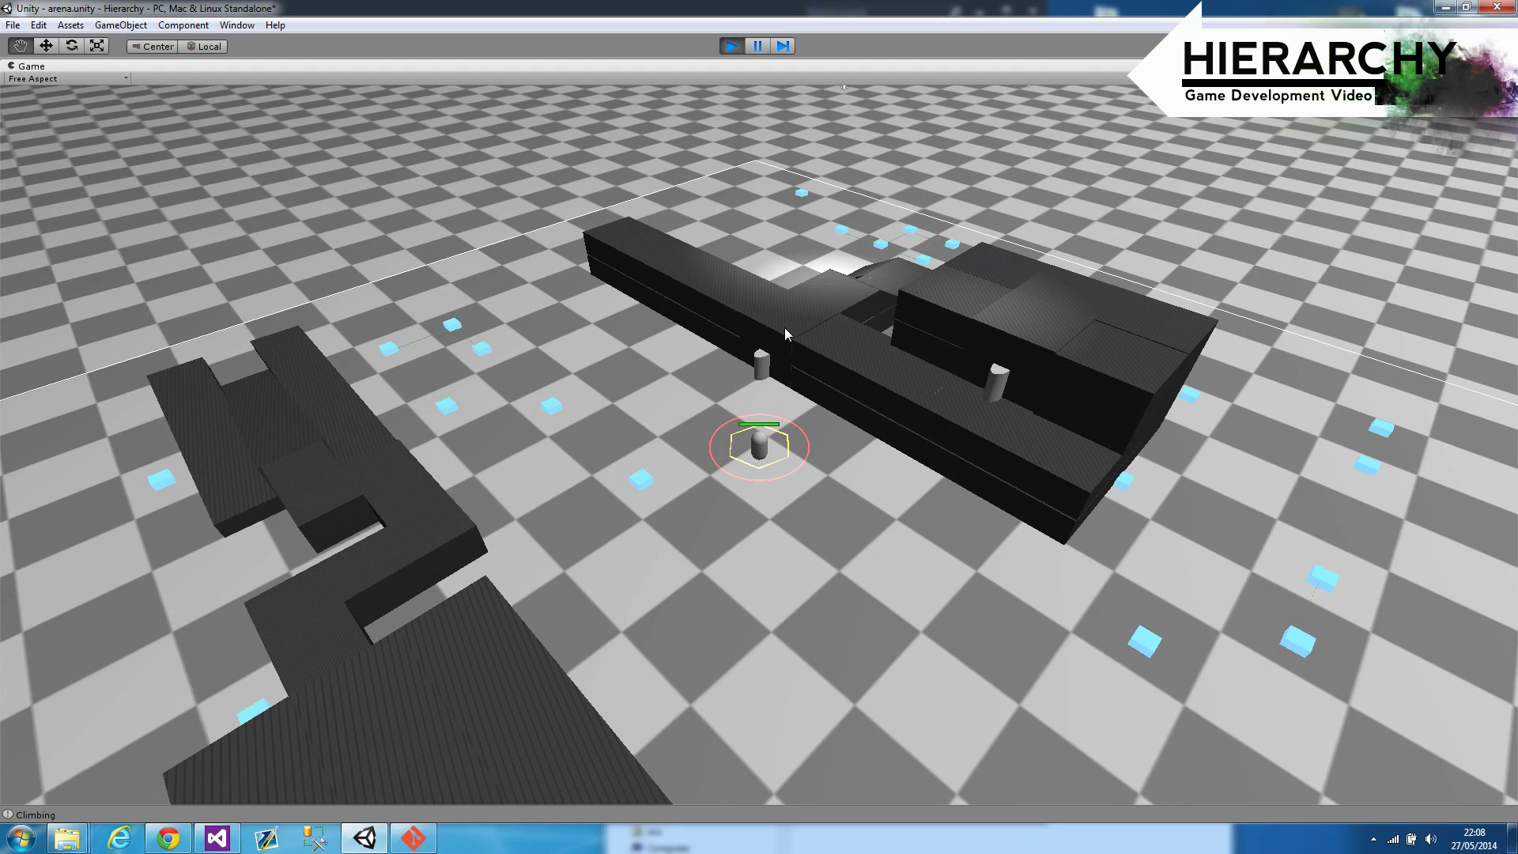
Step: Walk the player away from the wall across the open floor and stop the play test
{"action": "right_click", "coordinate": [648, 411]}
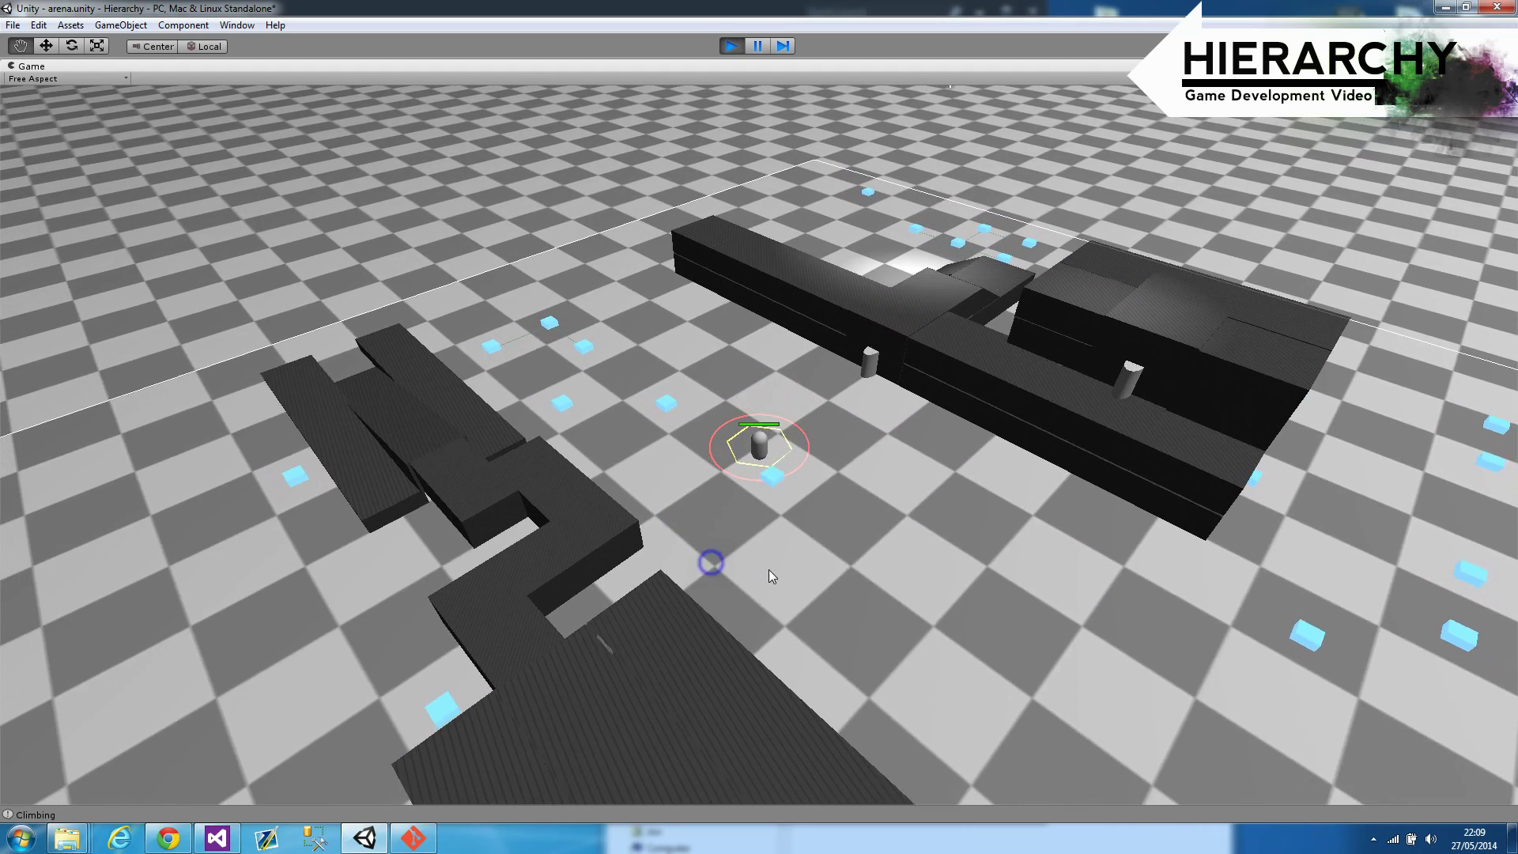
{"action": "right_click", "coordinate": [818, 557]}
{"action": "right_click", "coordinate": [898, 584]}
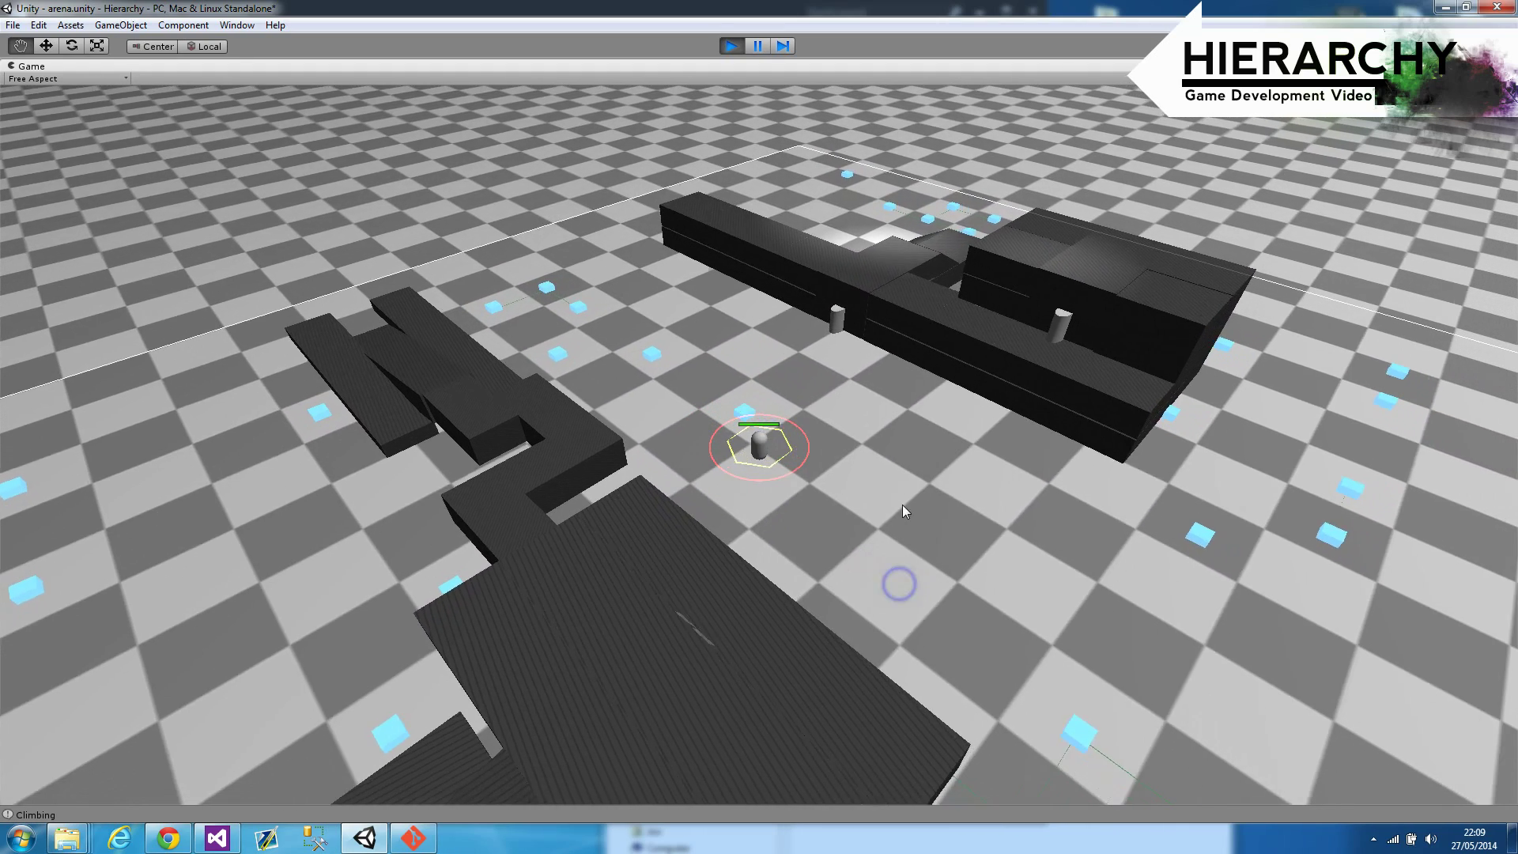
{"action": "right_click", "coordinate": [839, 519]}
{"action": "right_click", "coordinate": [850, 577]}
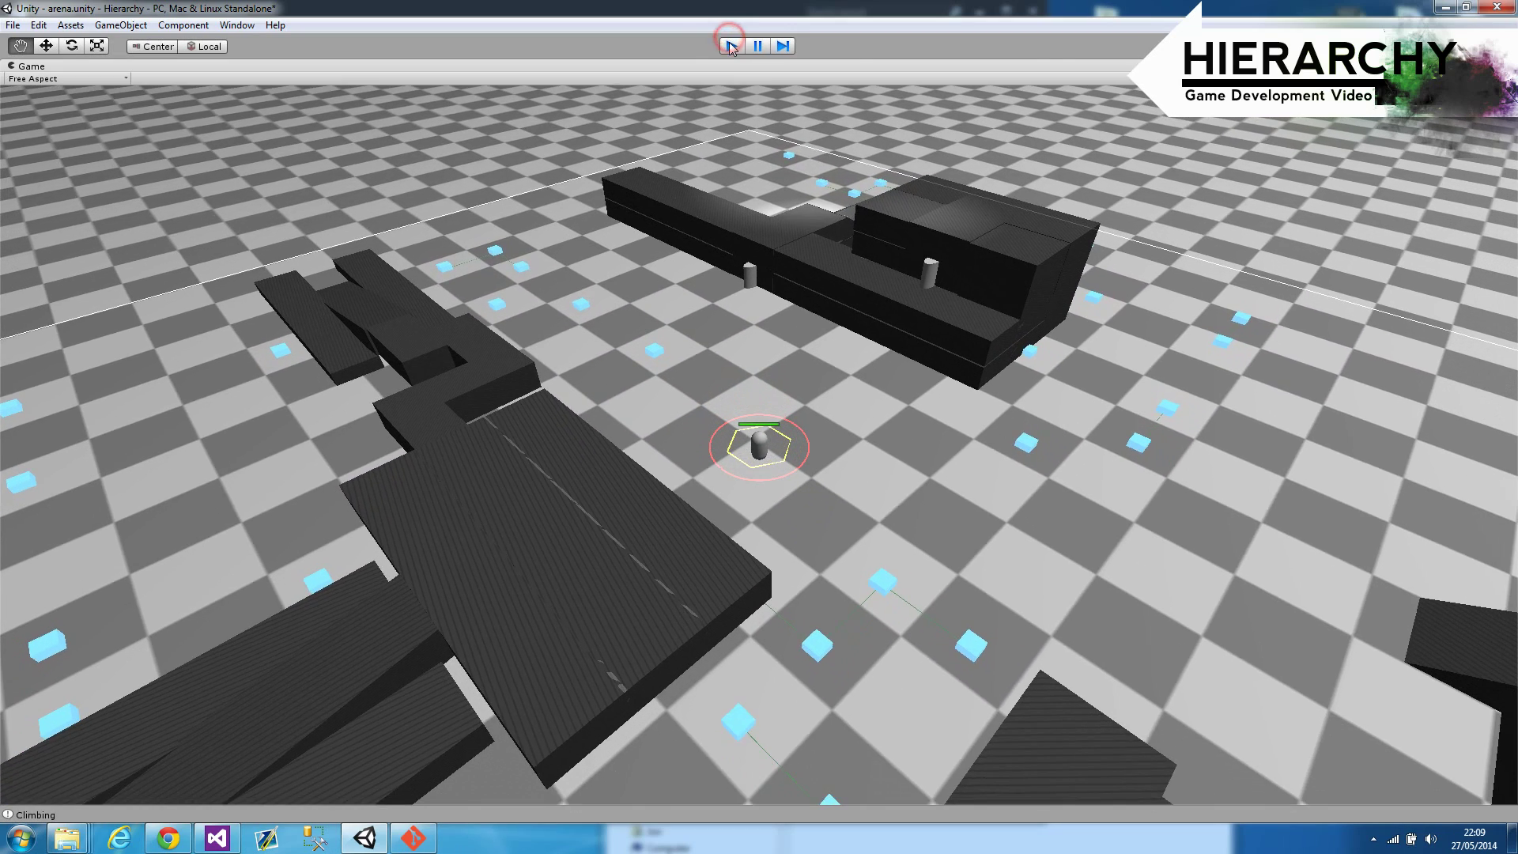
{"action": "left_click", "coordinate": [731, 46]}
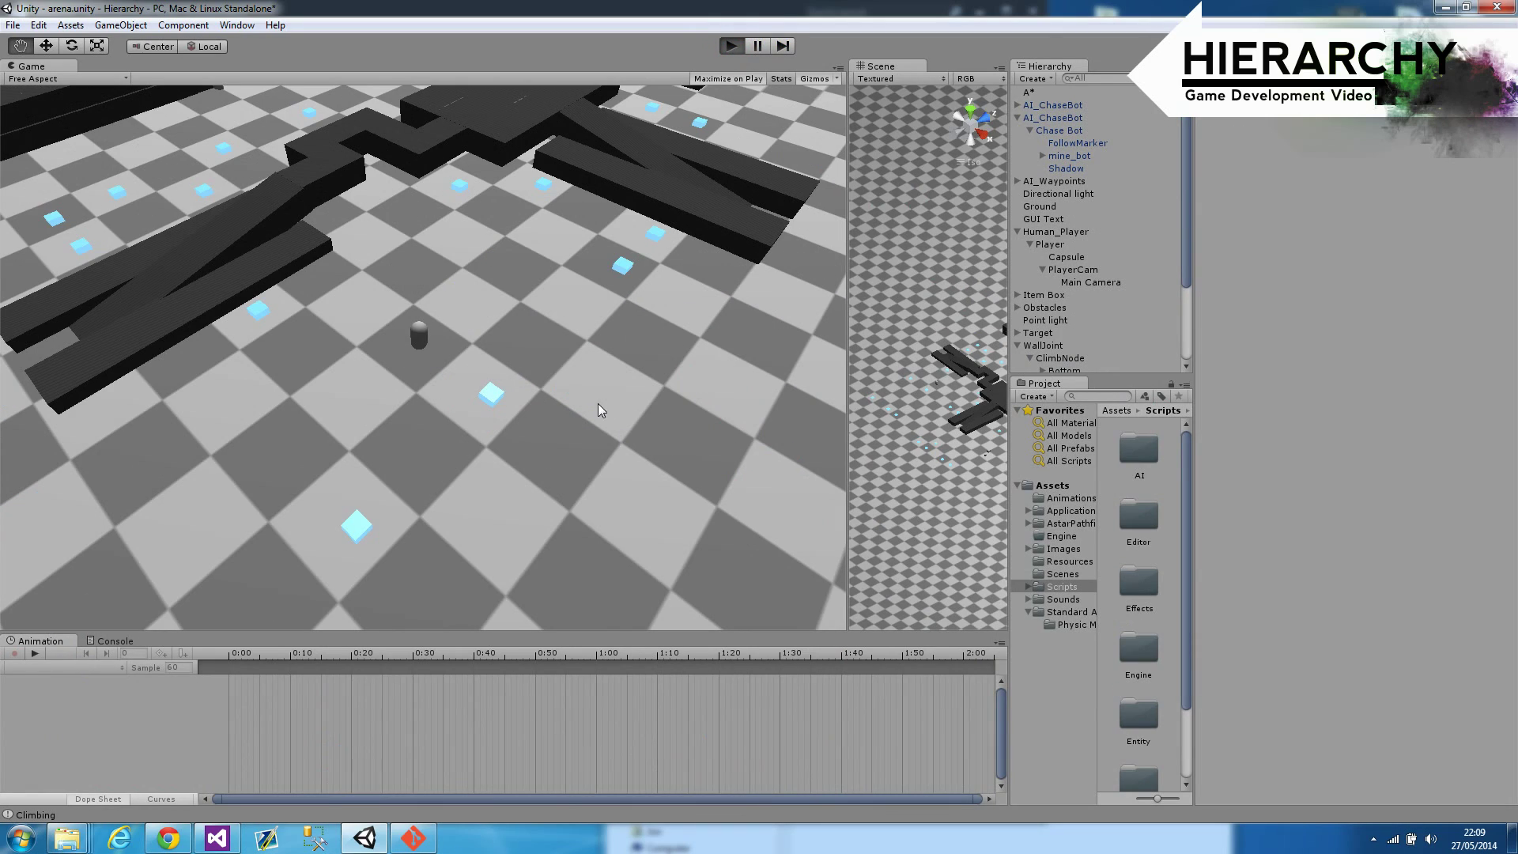
Step: Start the play test again and walk the player around the open ends of the two low angled ramps
{"action": "key", "text": "ctrl+p"}
{"action": "right_click", "coordinate": [835, 444]}
{"action": "right_click", "coordinate": [717, 368]}
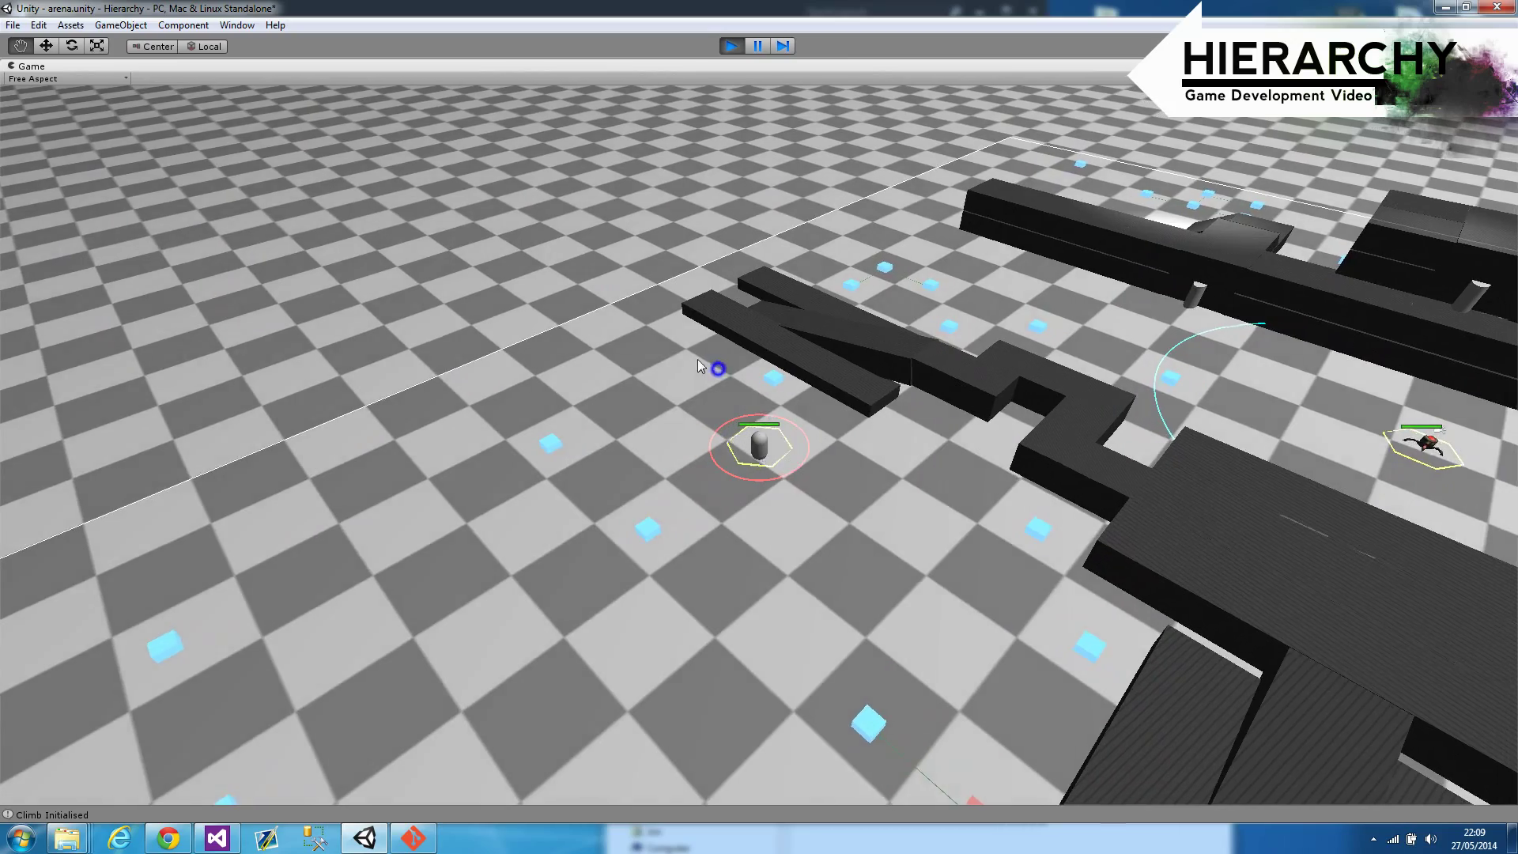
{"action": "right_click", "coordinate": [674, 348]}
{"action": "right_click", "coordinate": [663, 356]}
{"action": "right_click", "coordinate": [736, 348]}
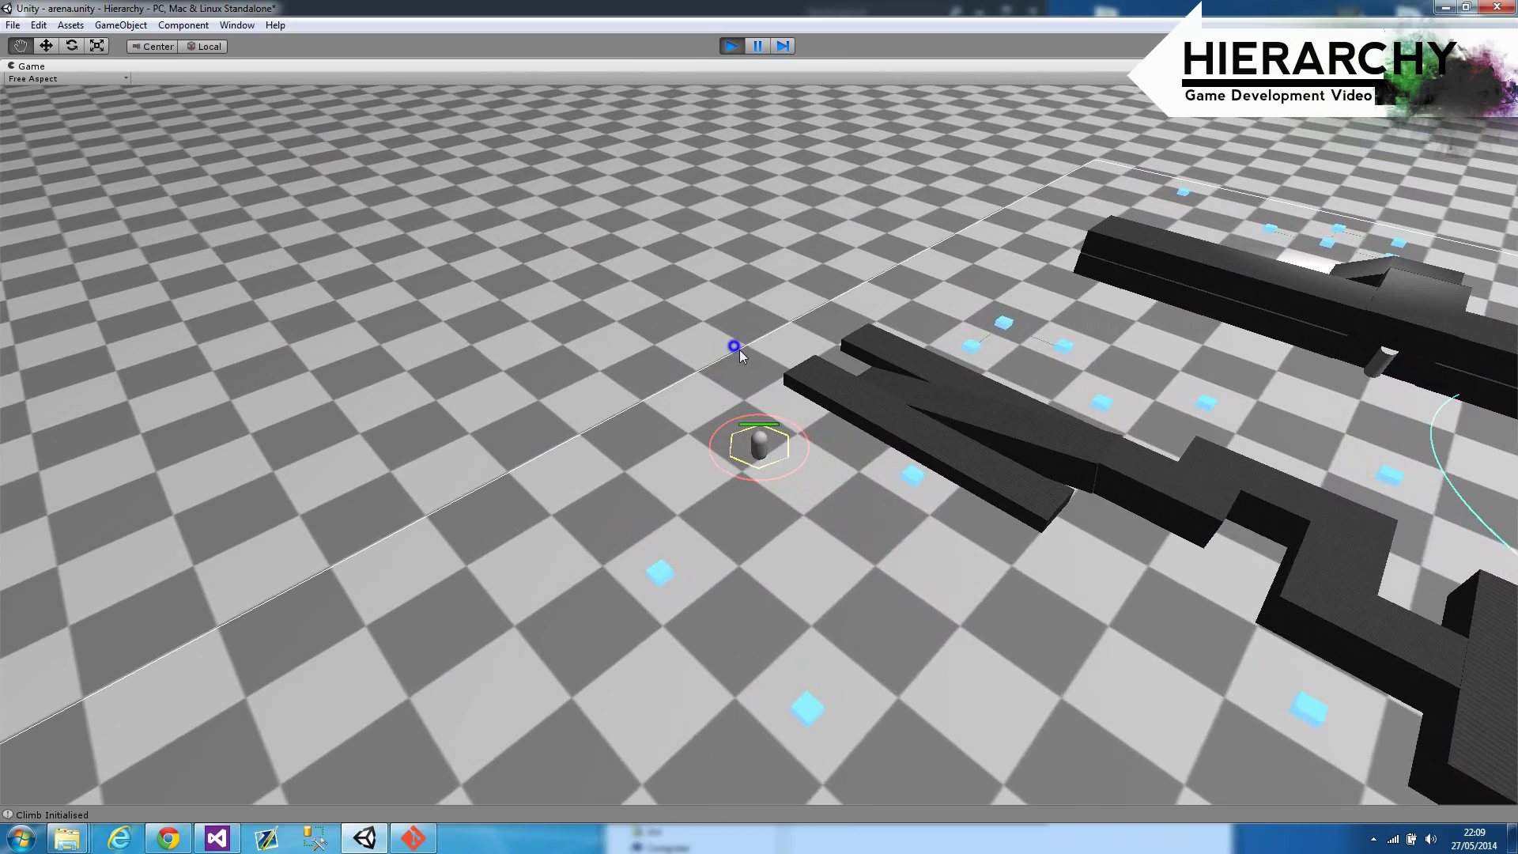
{"action": "right_click", "coordinate": [780, 365]}
{"action": "right_click", "coordinate": [887, 380]}
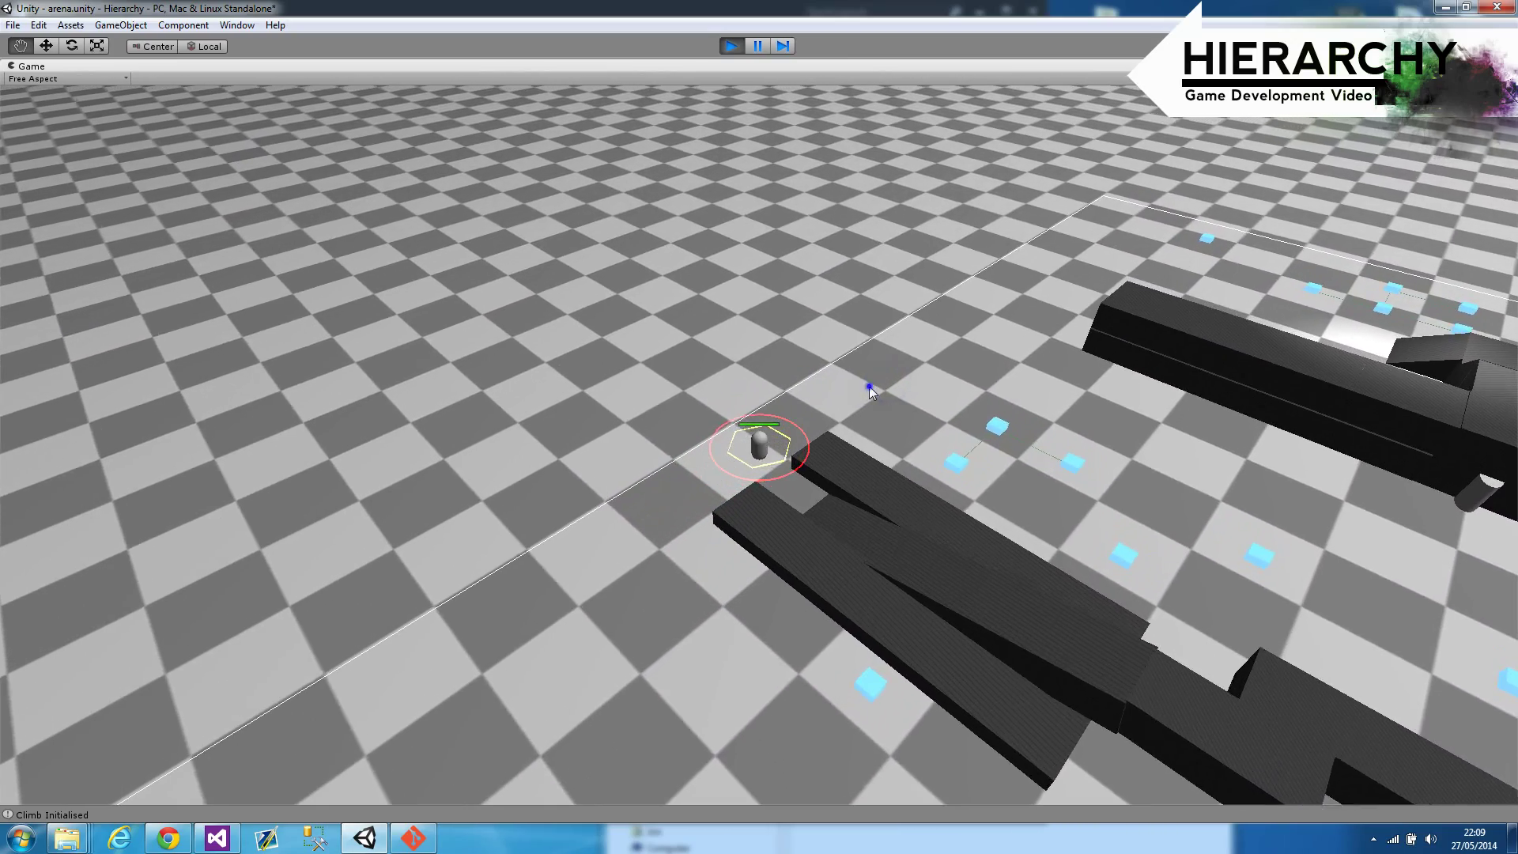
{"action": "right_click", "coordinate": [937, 470]}
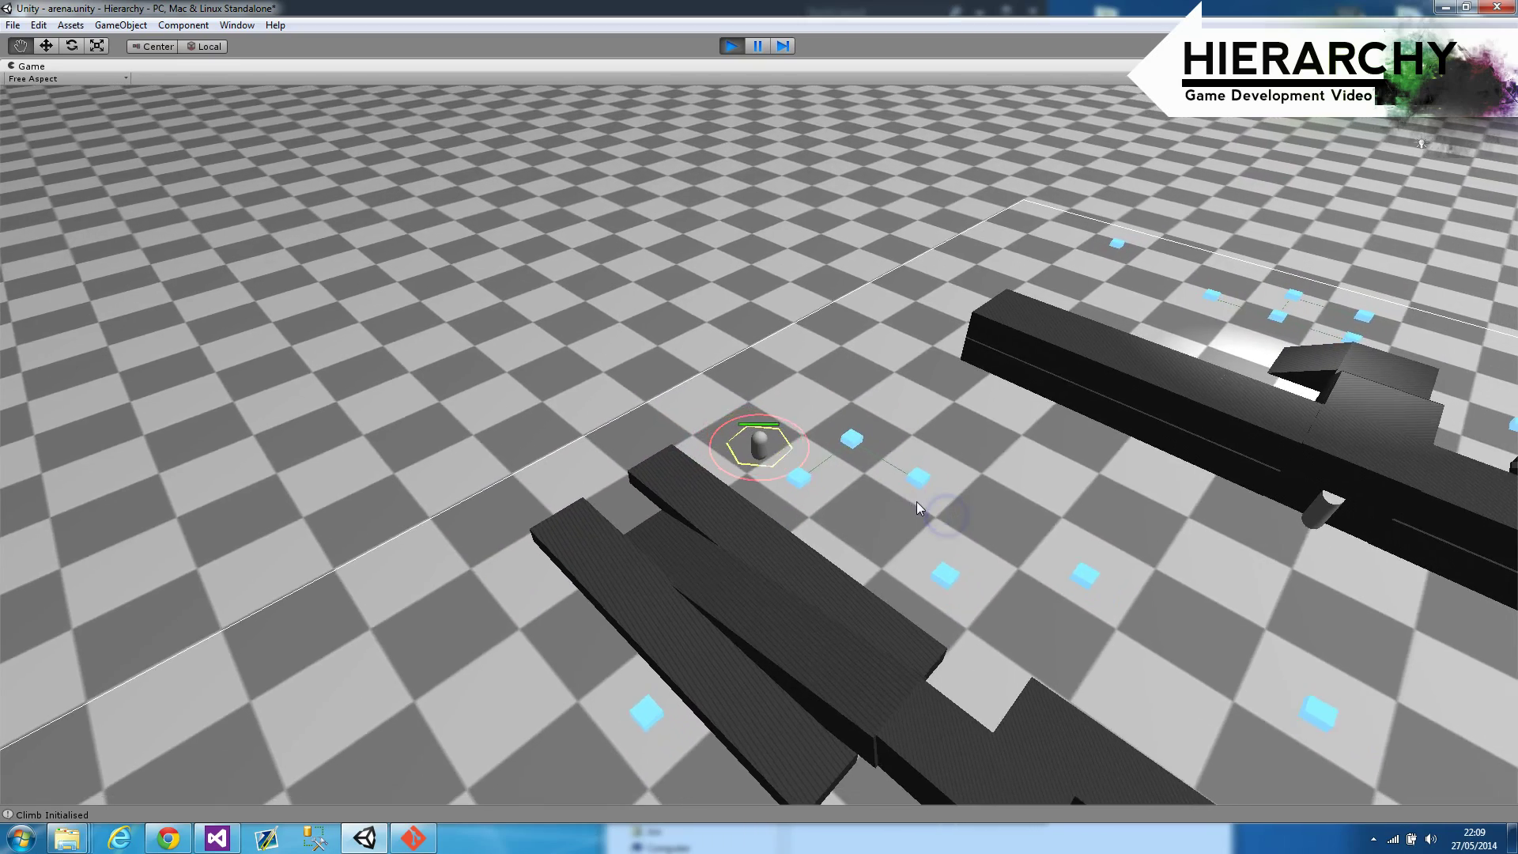
Step: Walk the player to the long wall, climb onto it near the closer cylinder and move onto the adjoining side block
{"action": "right_click", "coordinate": [893, 503]}
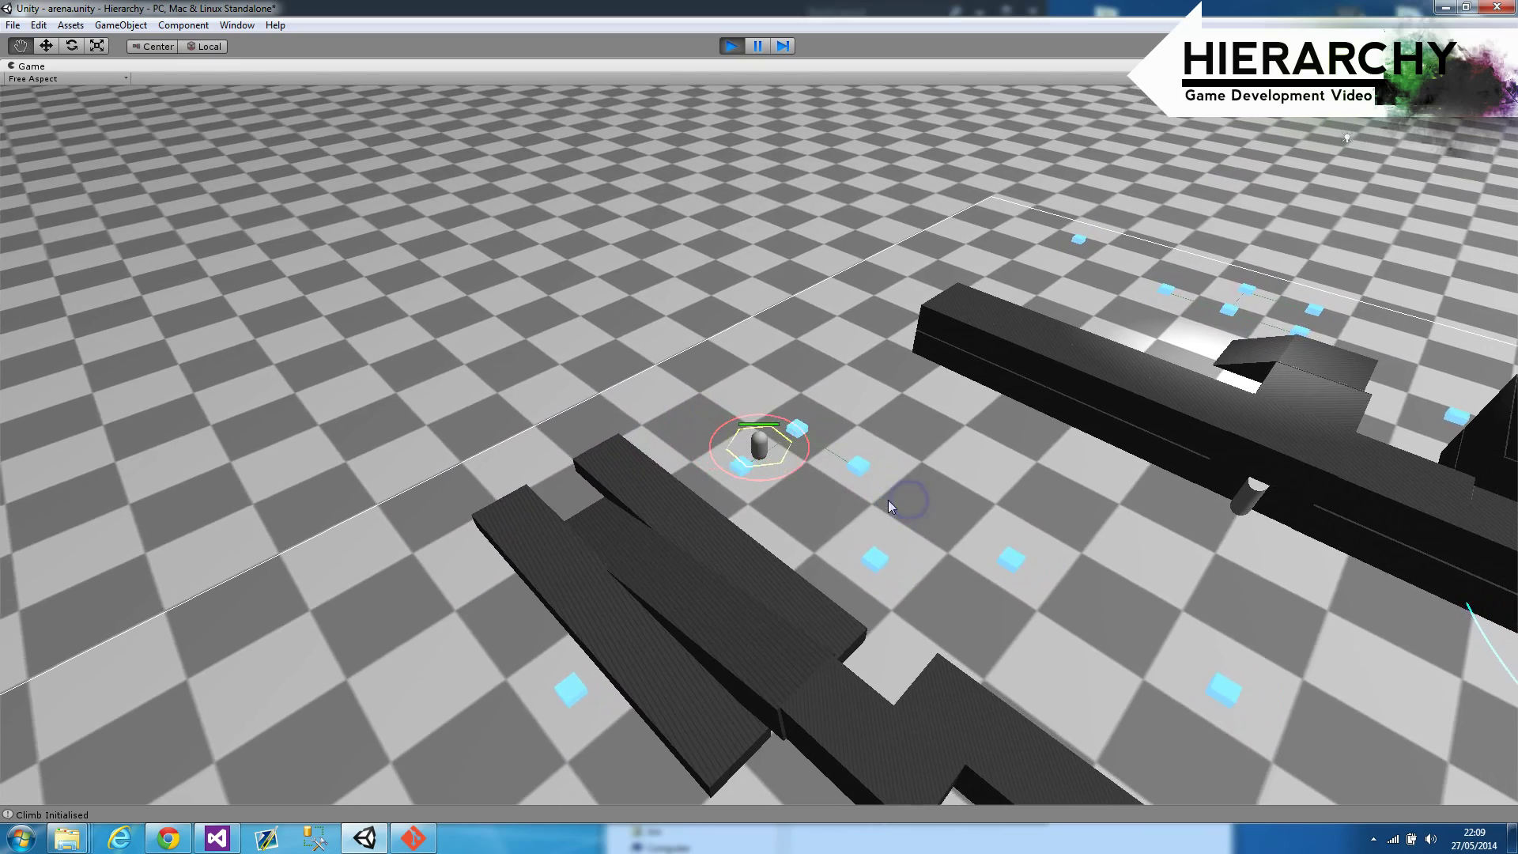
{"action": "right_click", "coordinate": [887, 490]}
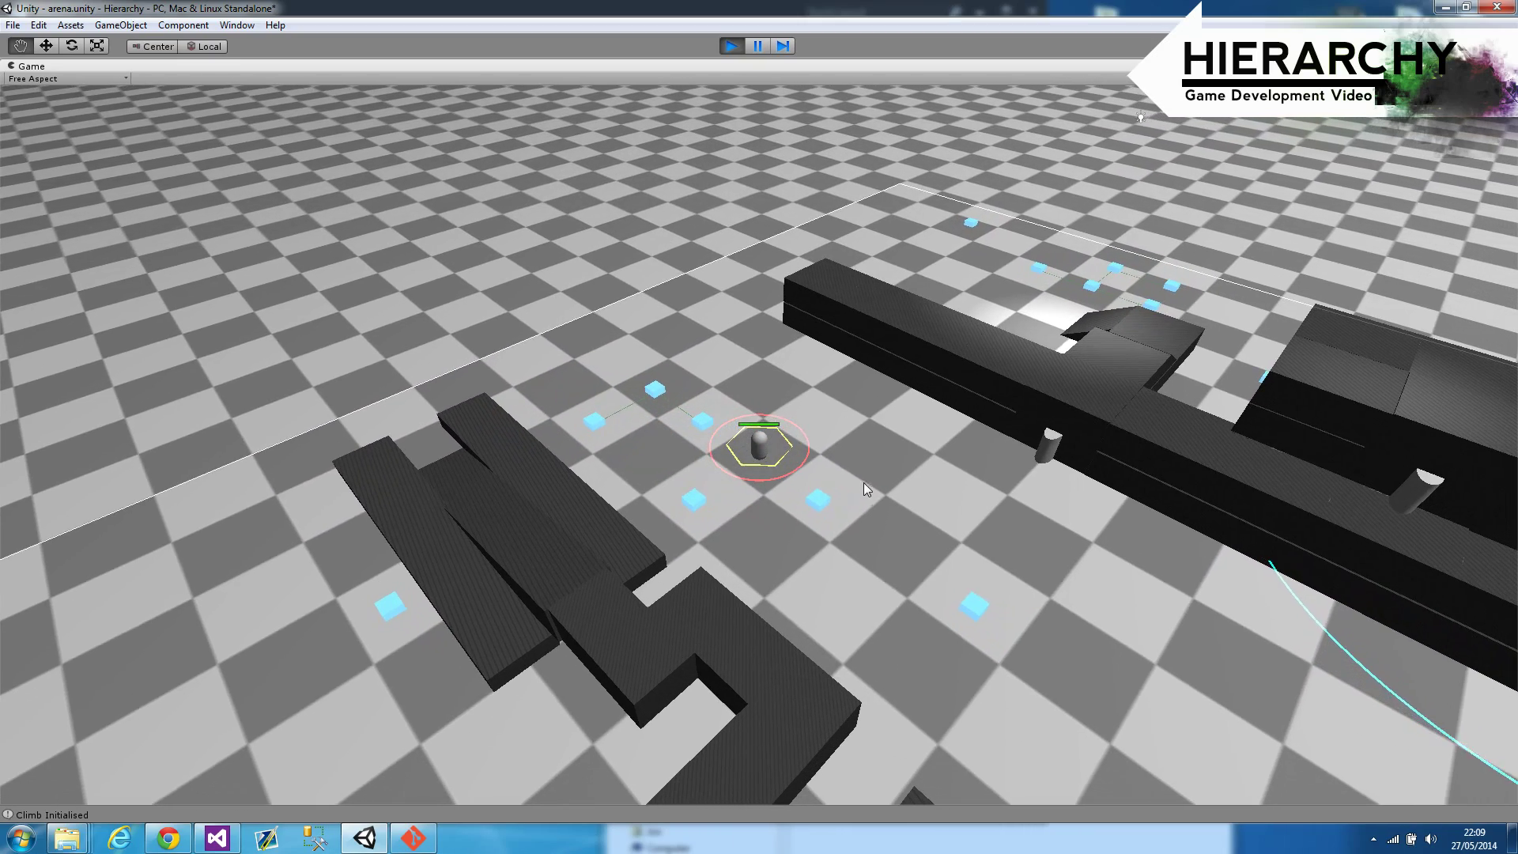
{"action": "right_click", "coordinate": [861, 482]}
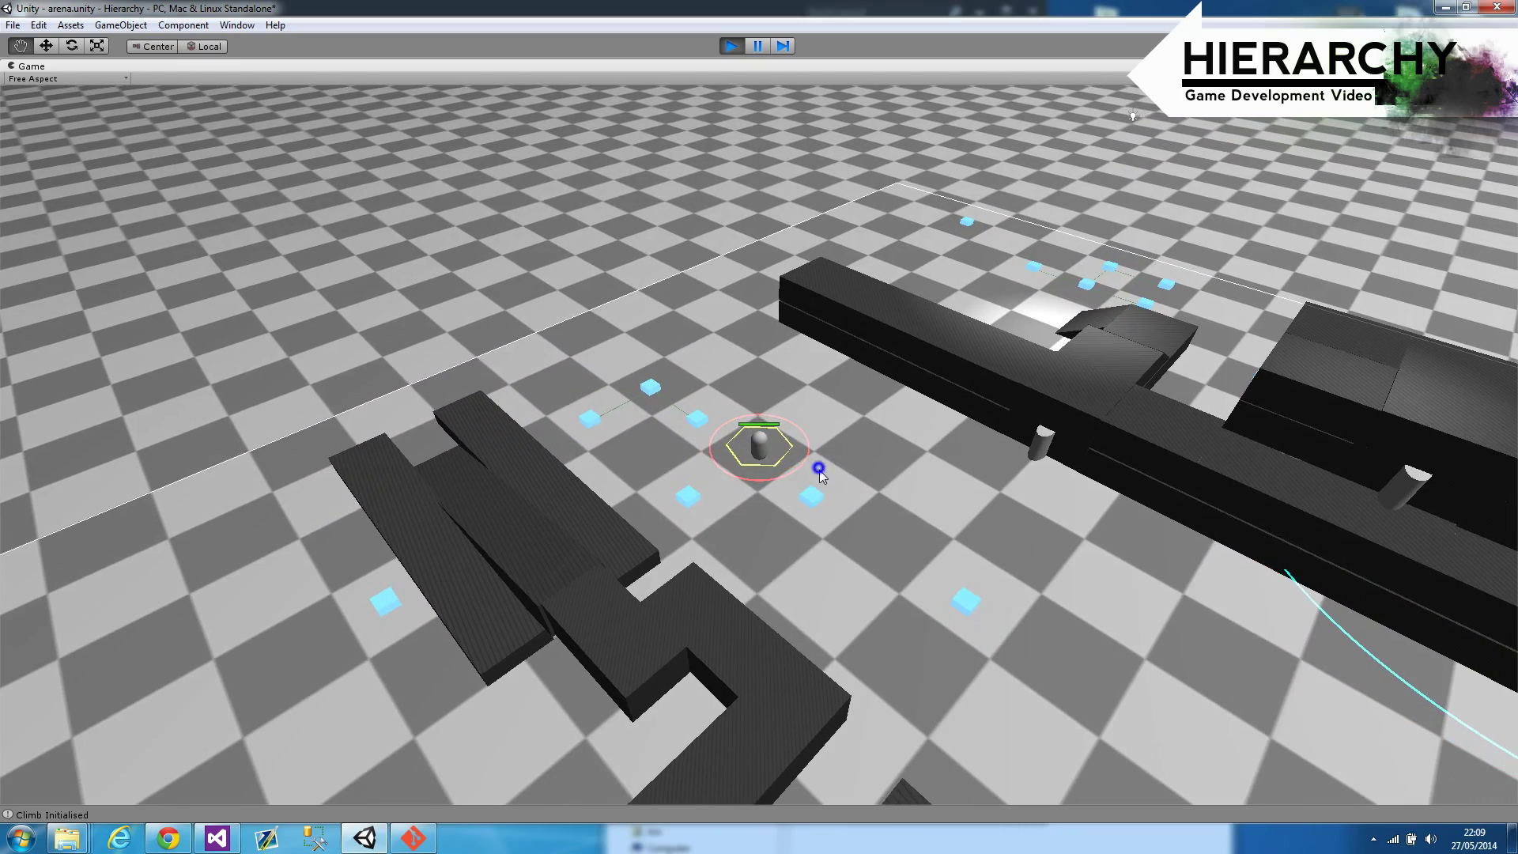
{"action": "right_click", "coordinate": [1013, 381]}
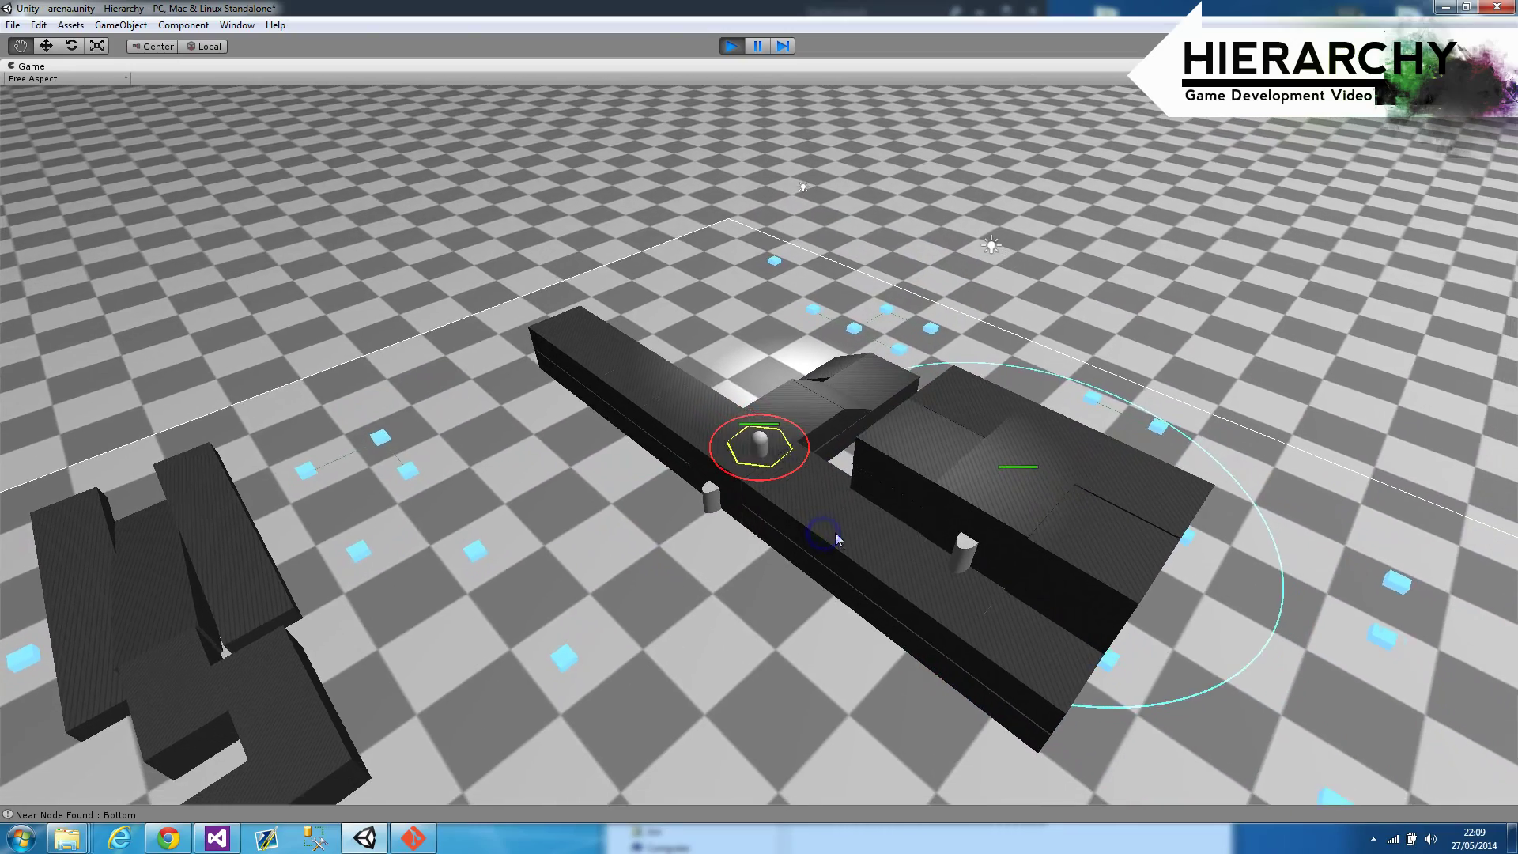
{"action": "right_click", "coordinate": [839, 529]}
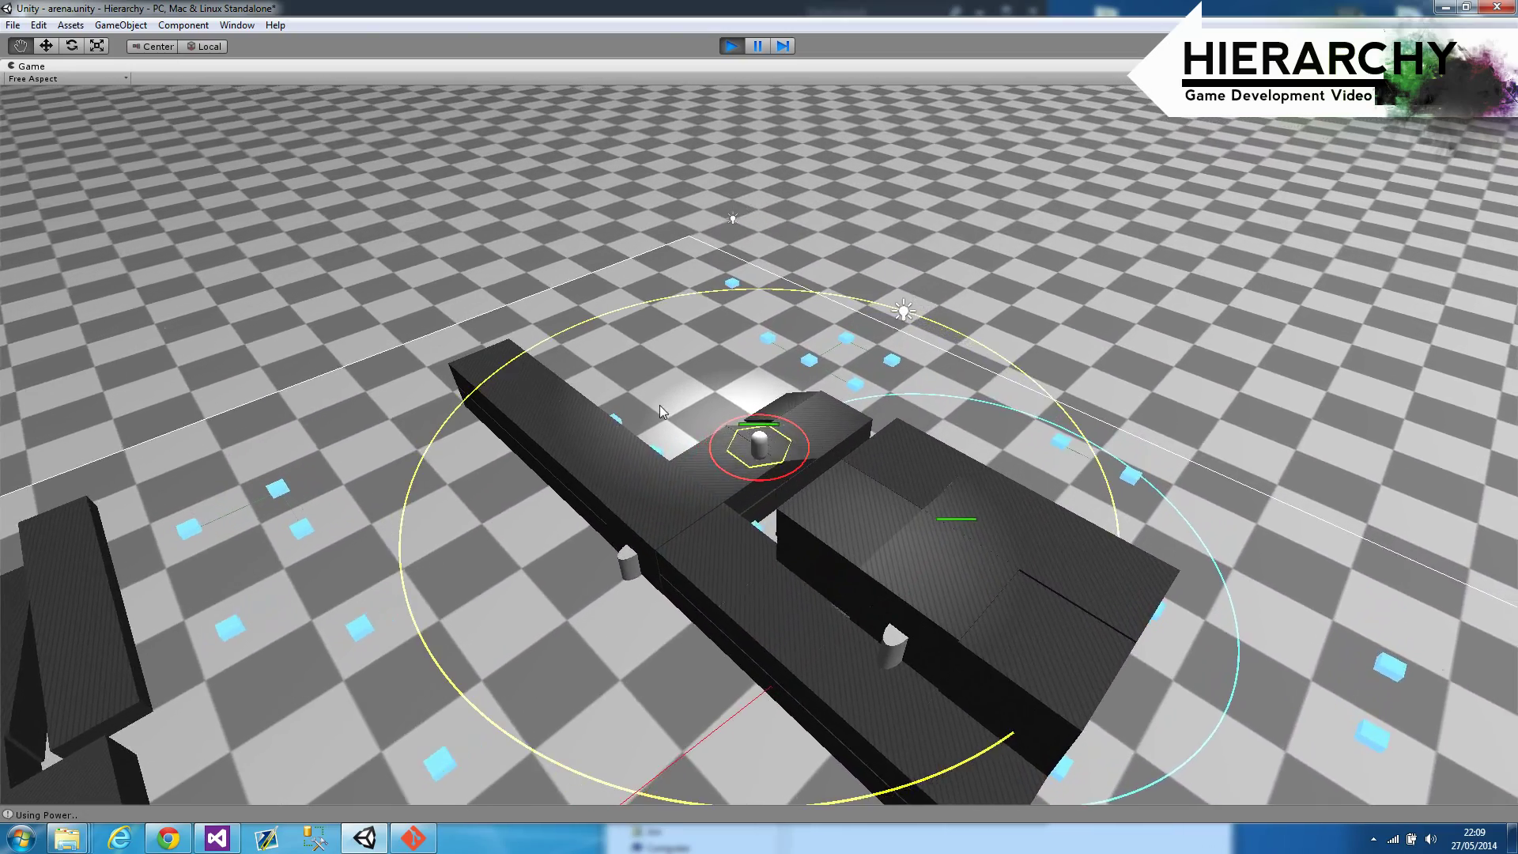
Step: Use the power to get from the side block to the floor behind the long wall, and walk around its end to the front
{"action": "right_click", "coordinate": [654, 413]}
{"action": "right_click", "coordinate": [642, 421]}
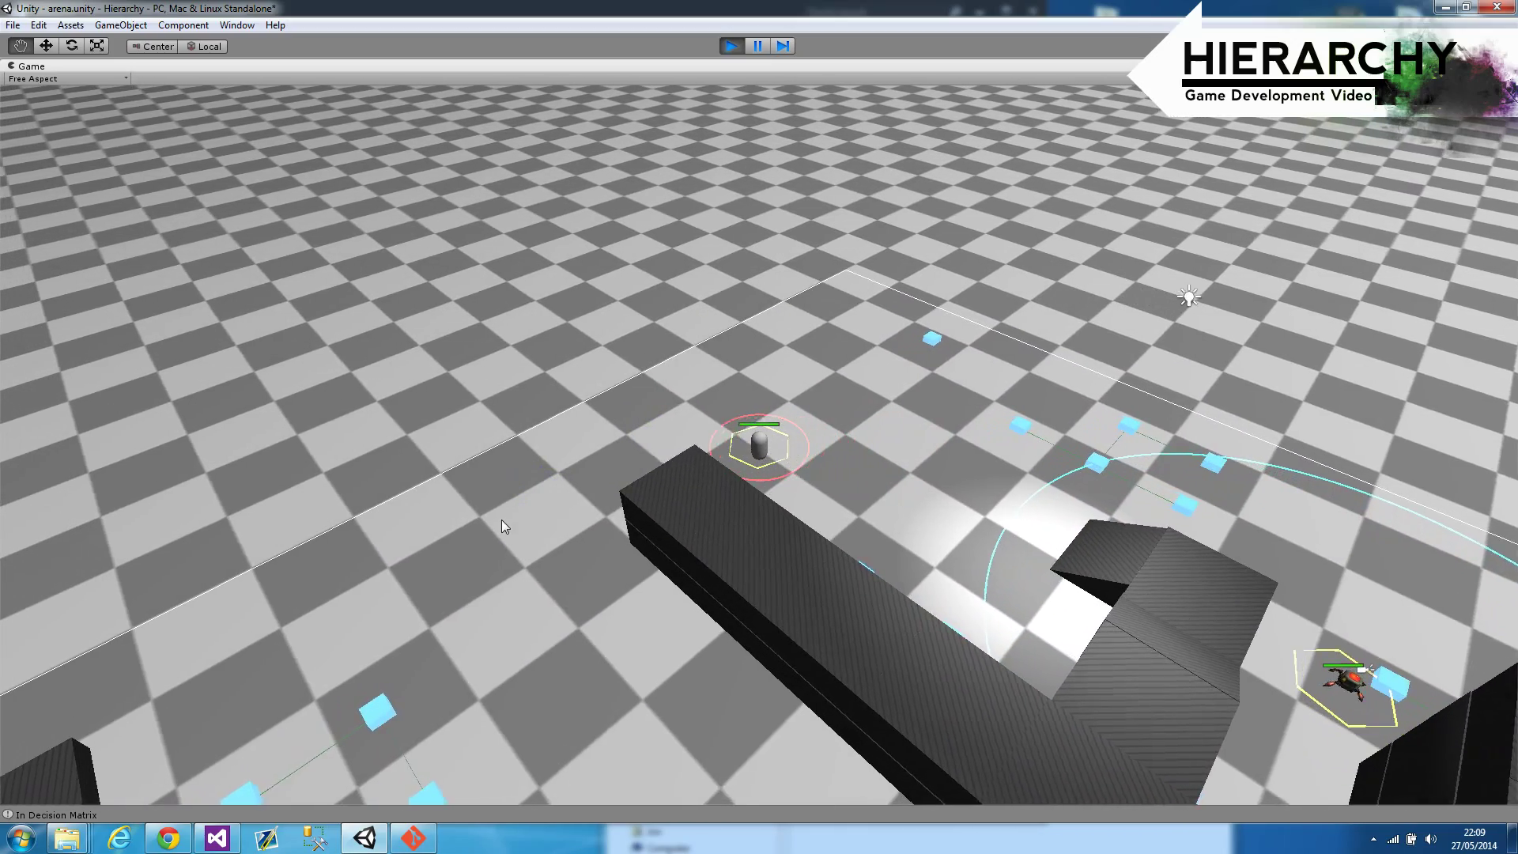
{"action": "right_click", "coordinate": [573, 609]}
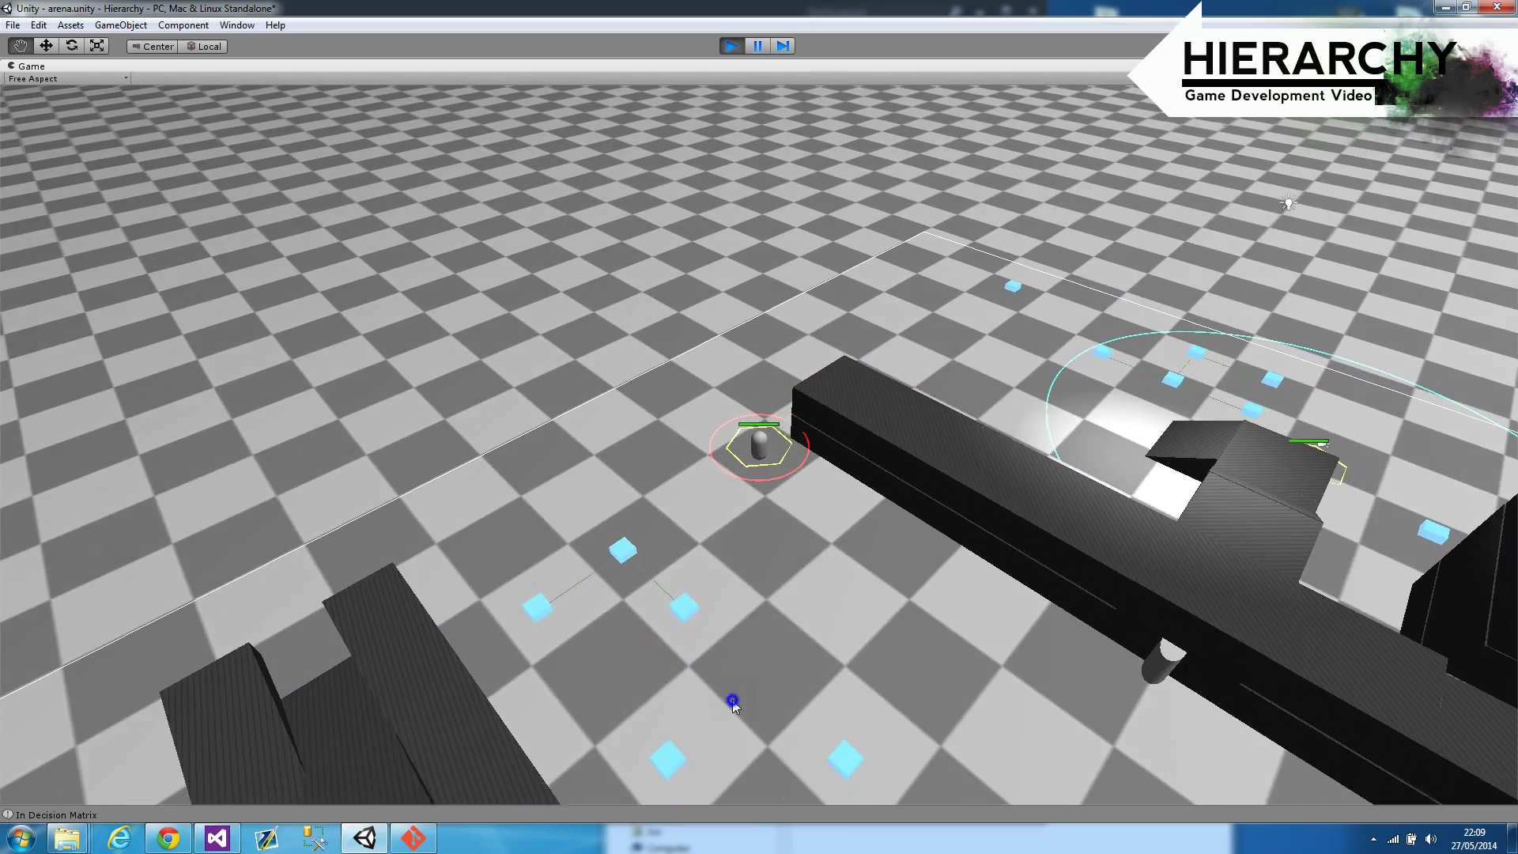
{"action": "right_click", "coordinate": [765, 696]}
{"action": "right_click", "coordinate": [766, 690]}
{"action": "right_click", "coordinate": [942, 704]}
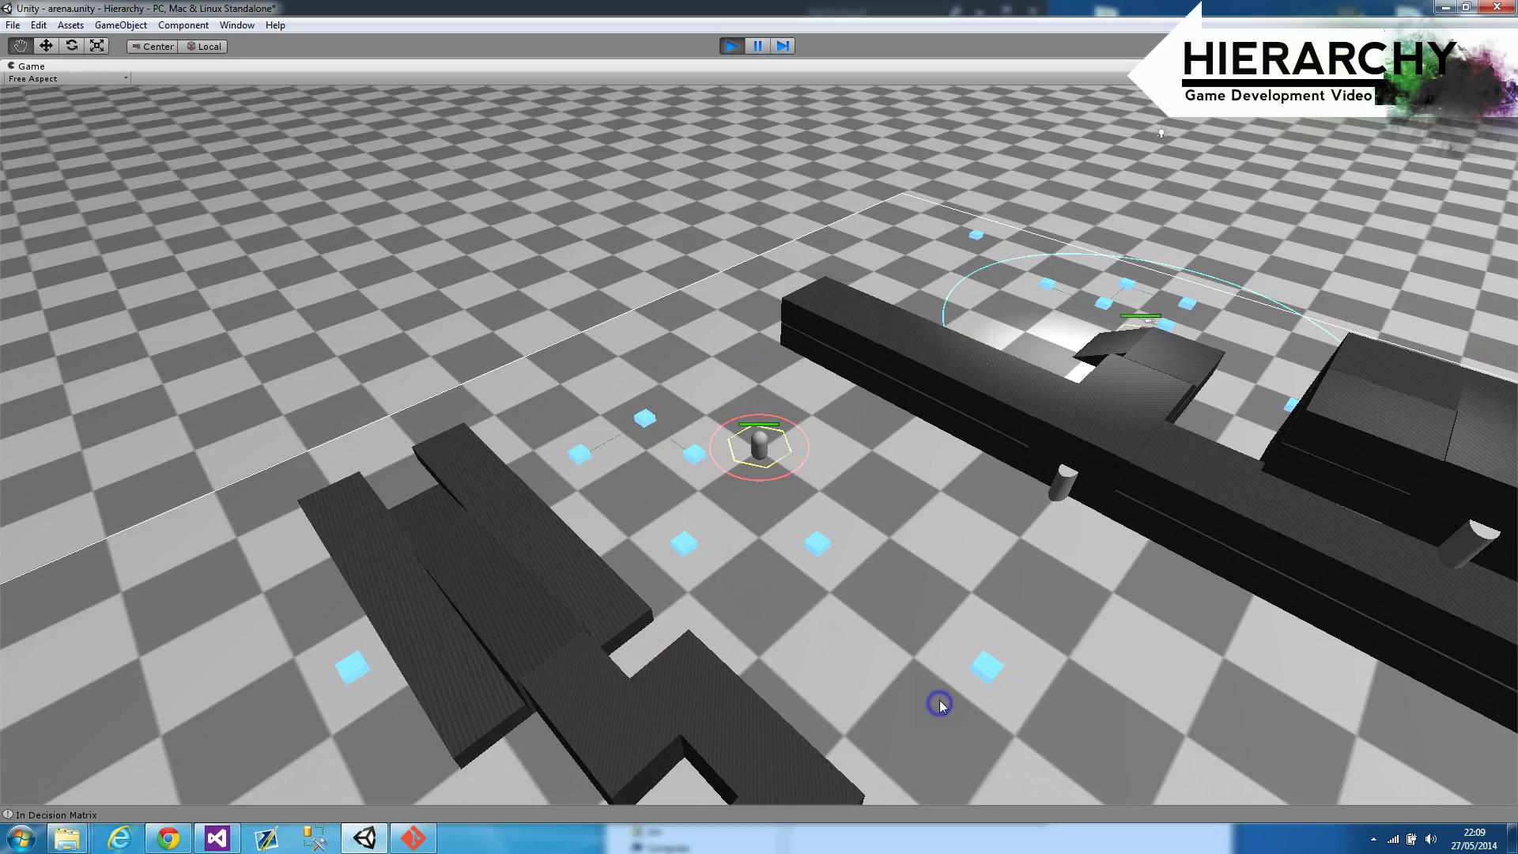
Step: Walk the player across the floor between the structures to the ramp at the end of the large platform's arm
{"action": "right_click", "coordinate": [938, 704]}
{"action": "right_click", "coordinate": [870, 685]}
{"action": "right_click", "coordinate": [887, 630]}
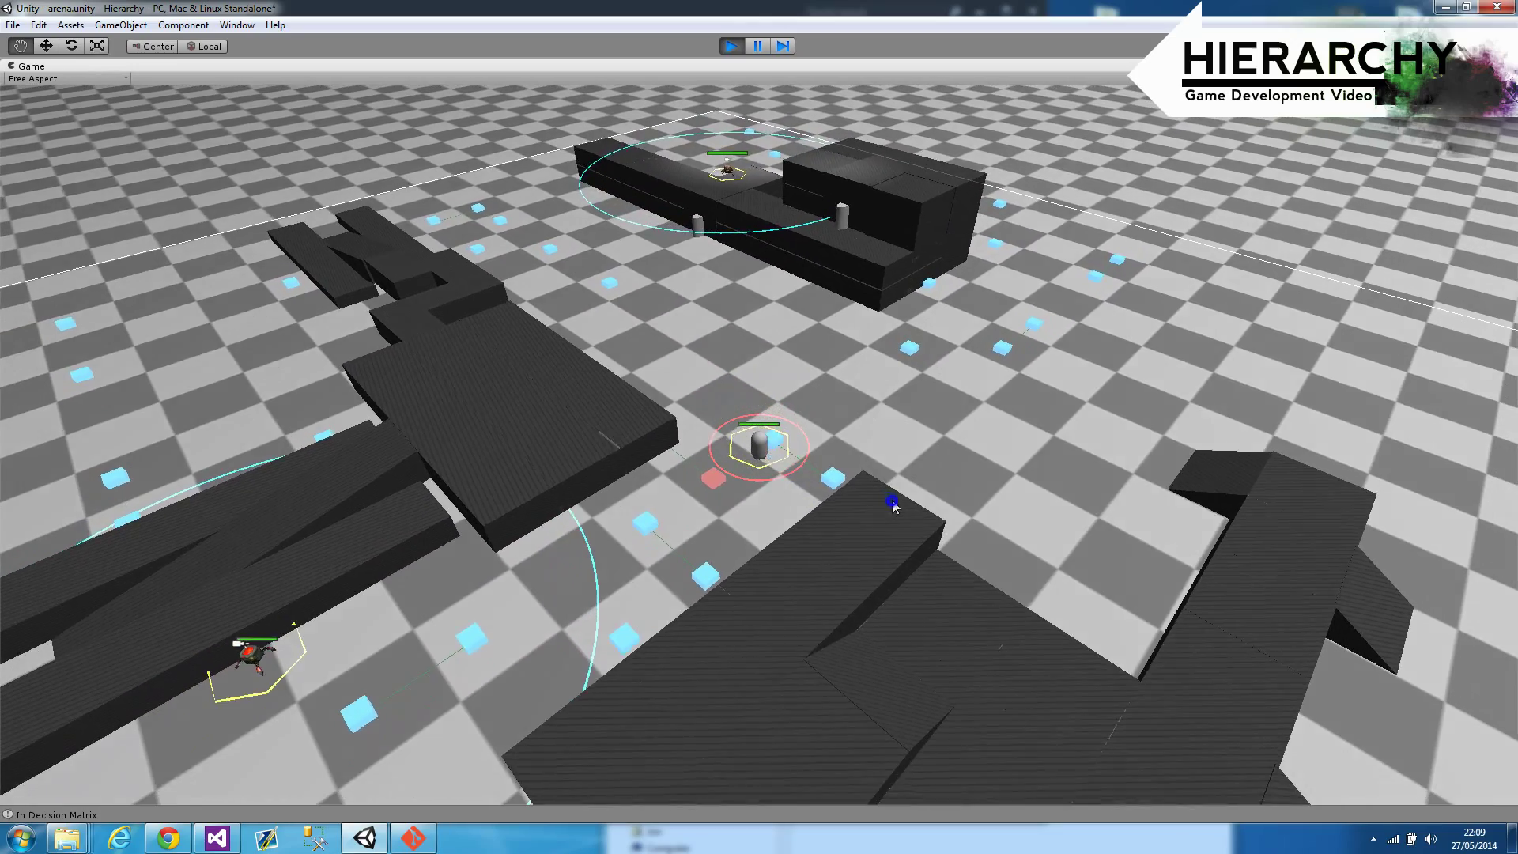
{"action": "right_click", "coordinate": [947, 495]}
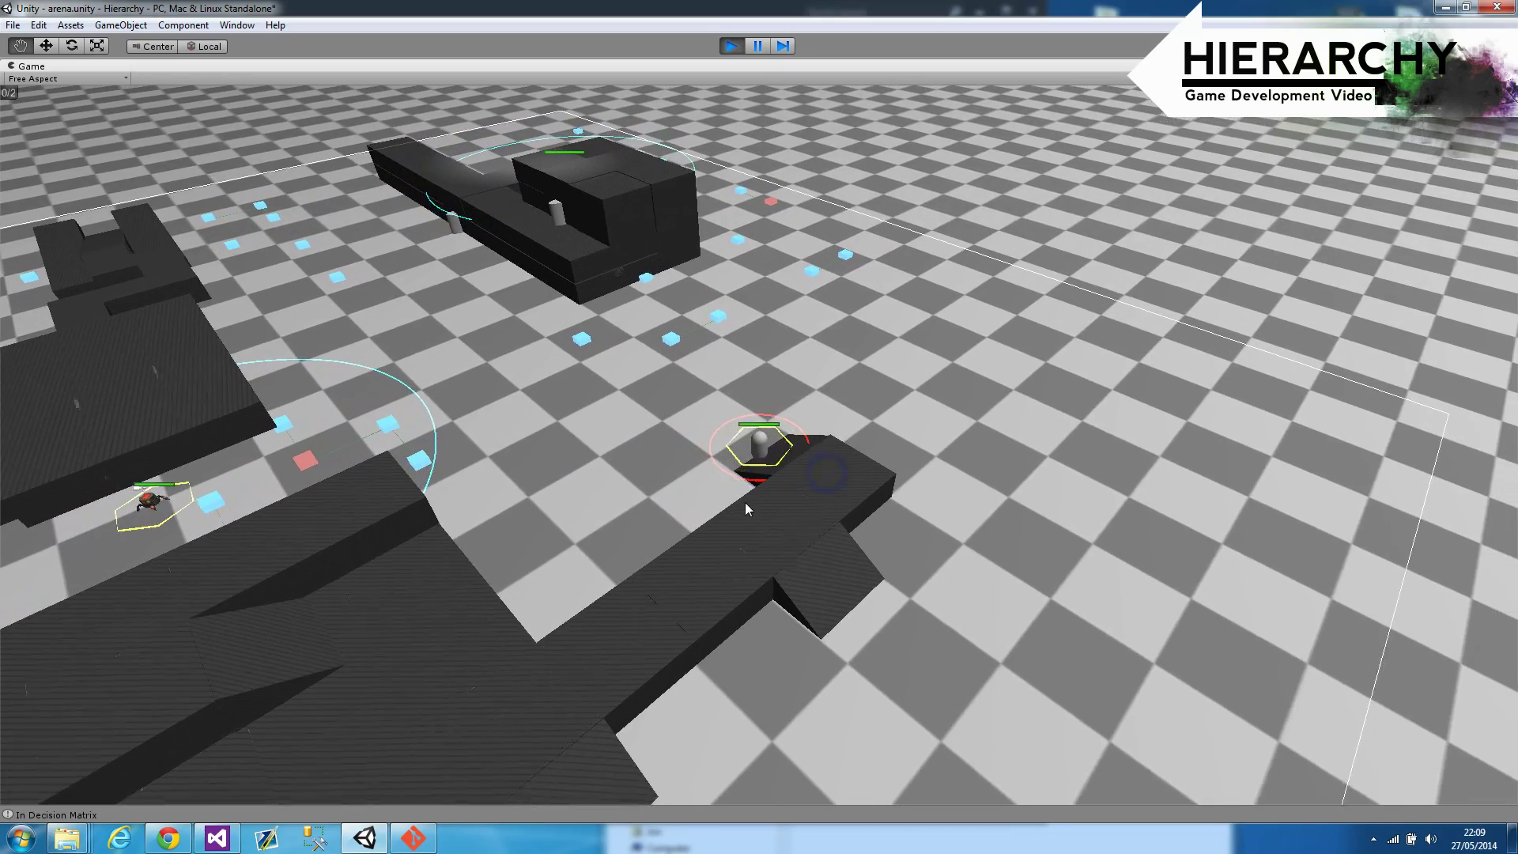
Step: Walk the player up onto the large platform and use the power to get to the floor near the small grey cube
{"action": "right_click", "coordinate": [672, 522]}
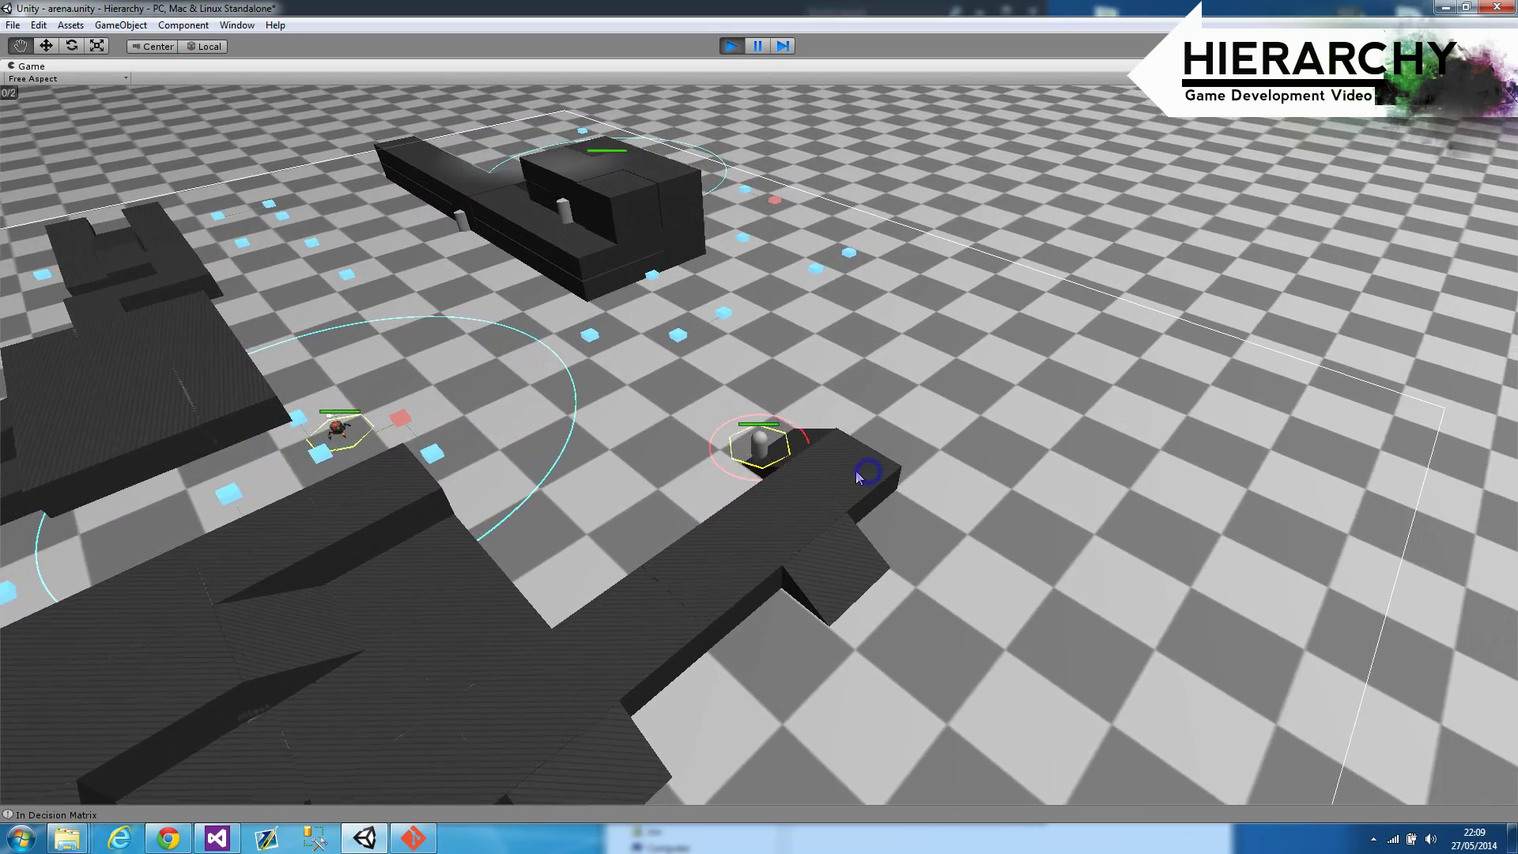
{"action": "right_click", "coordinate": [673, 581]}
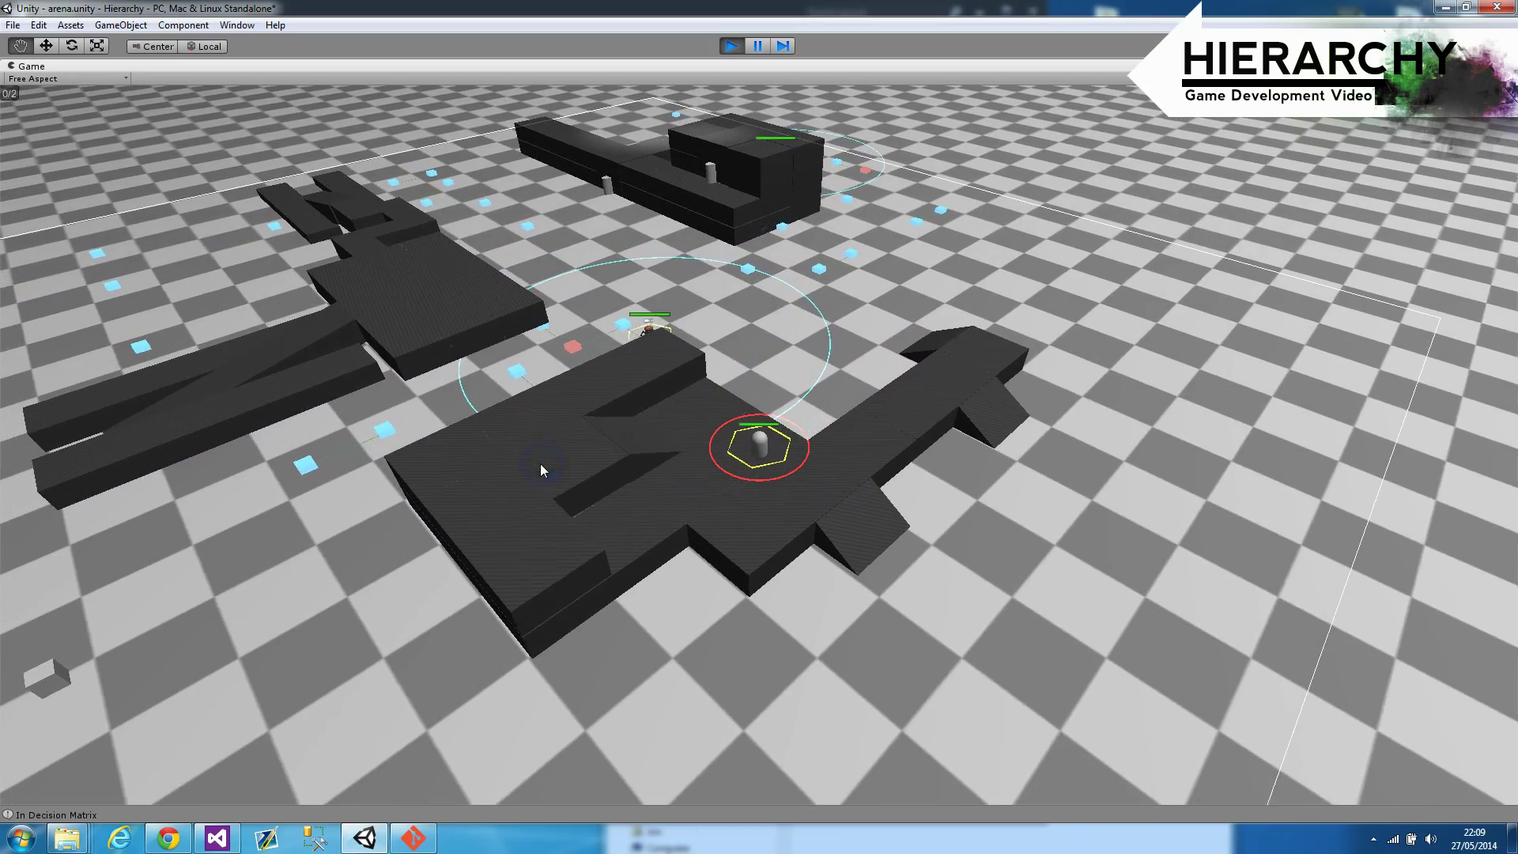
{"action": "key", "text": "q"}
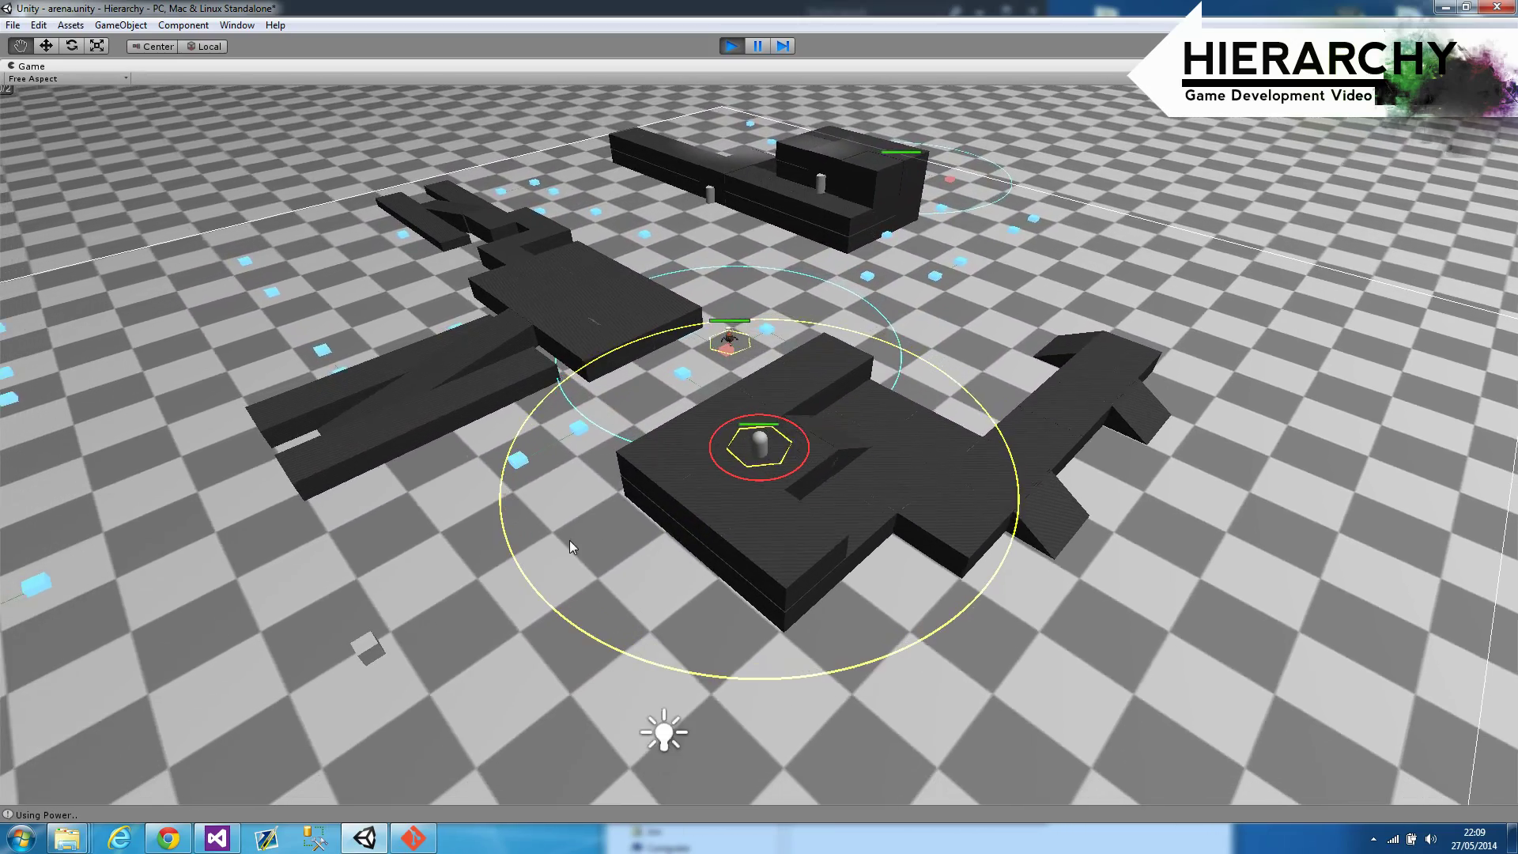
{"action": "left_click", "coordinate": [613, 548]}
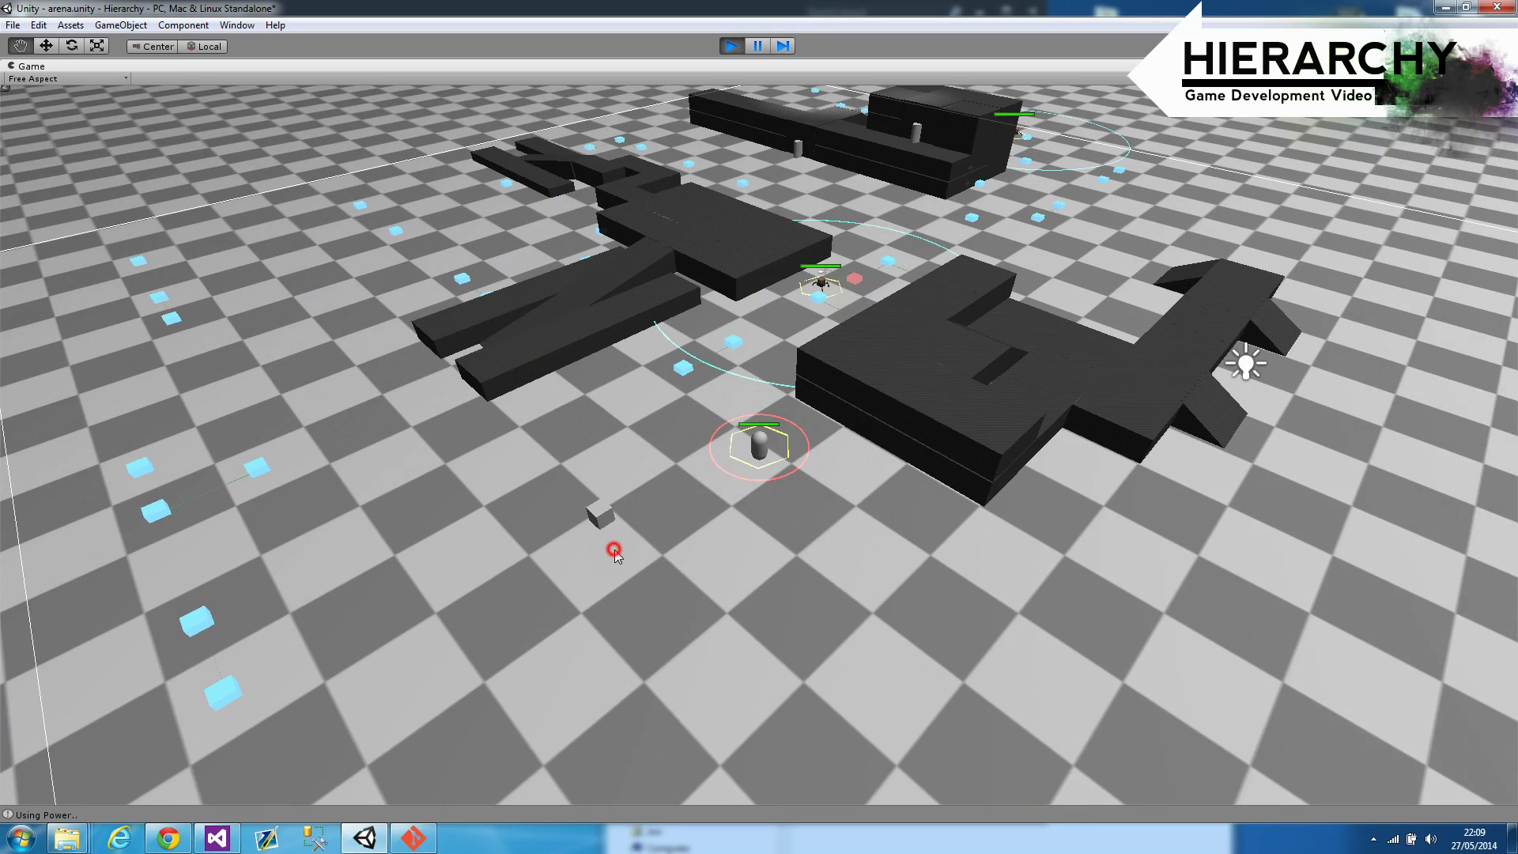
Step: Walk the player up to the small grey cube on the open floor and move around it
{"action": "right_click", "coordinate": [626, 525]}
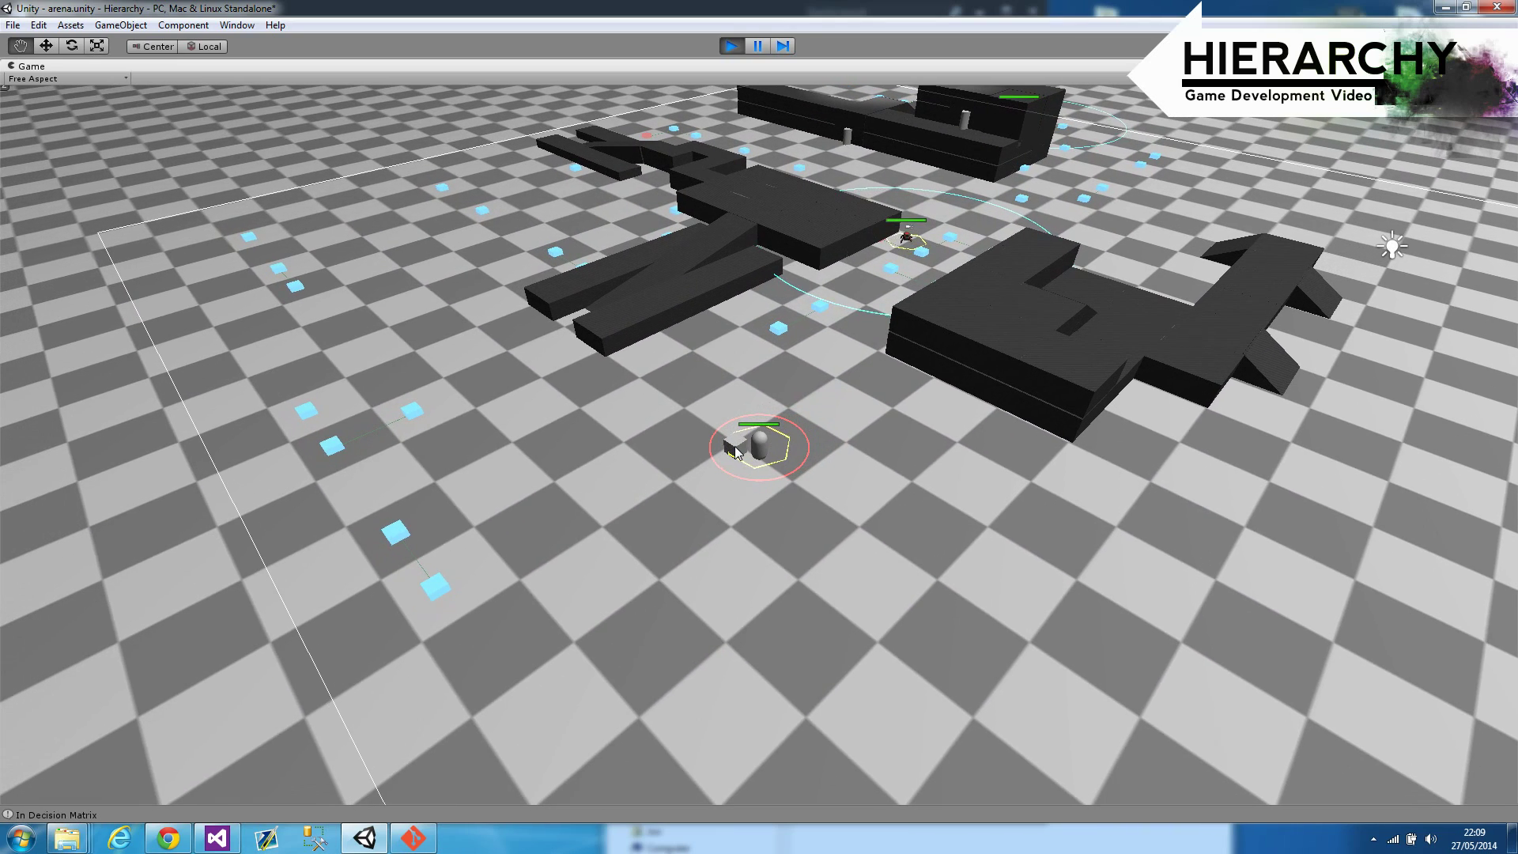
{"action": "left_click", "coordinate": [733, 481]}
{"action": "right_click", "coordinate": [833, 464]}
{"action": "right_click", "coordinate": [783, 395]}
{"action": "right_click", "coordinate": [686, 475]}
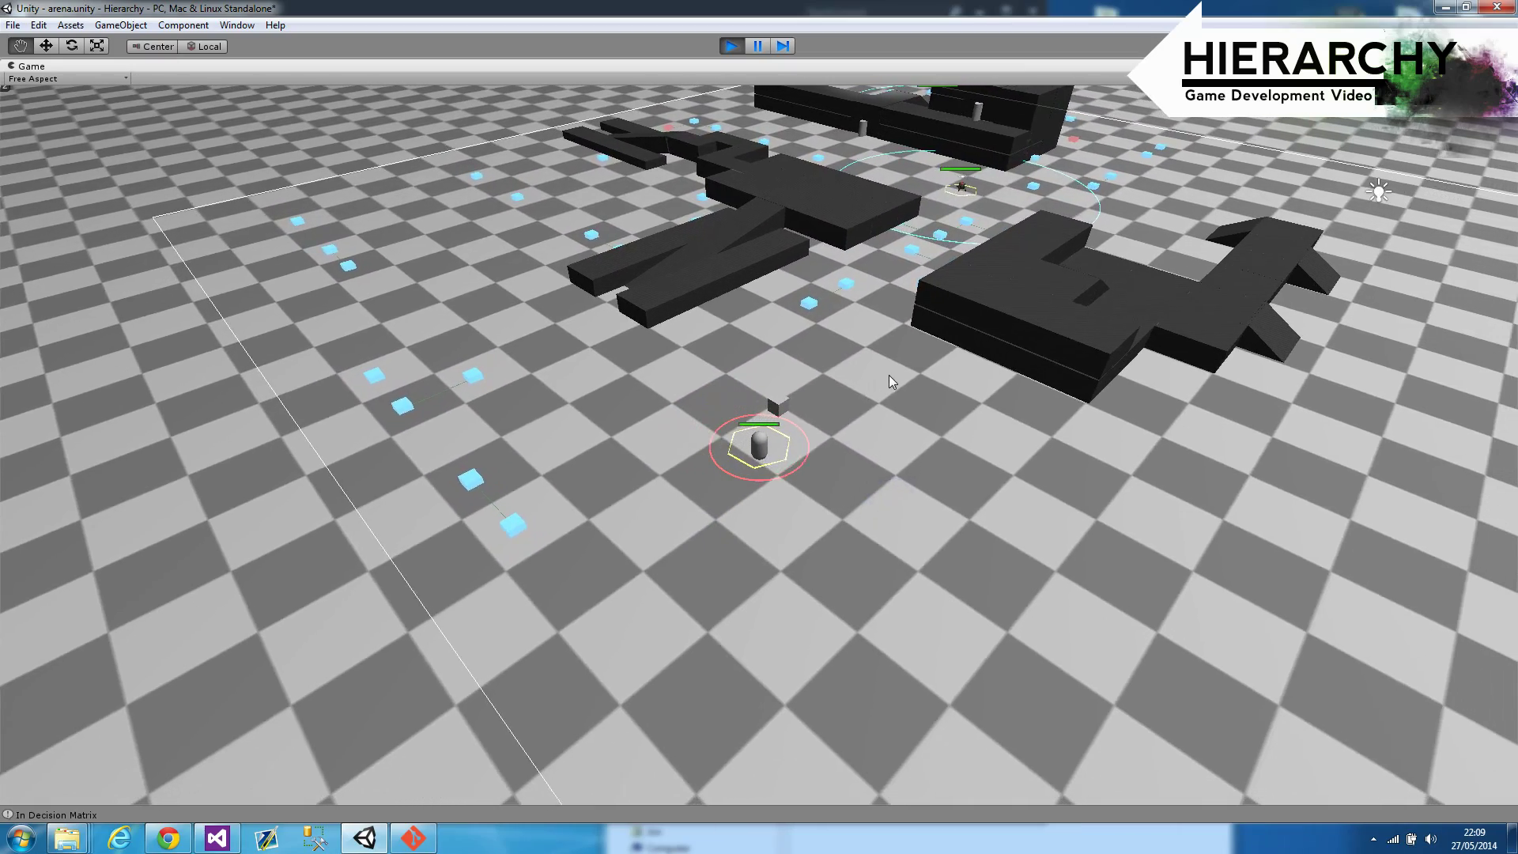
{"action": "left_click", "coordinate": [822, 367]}
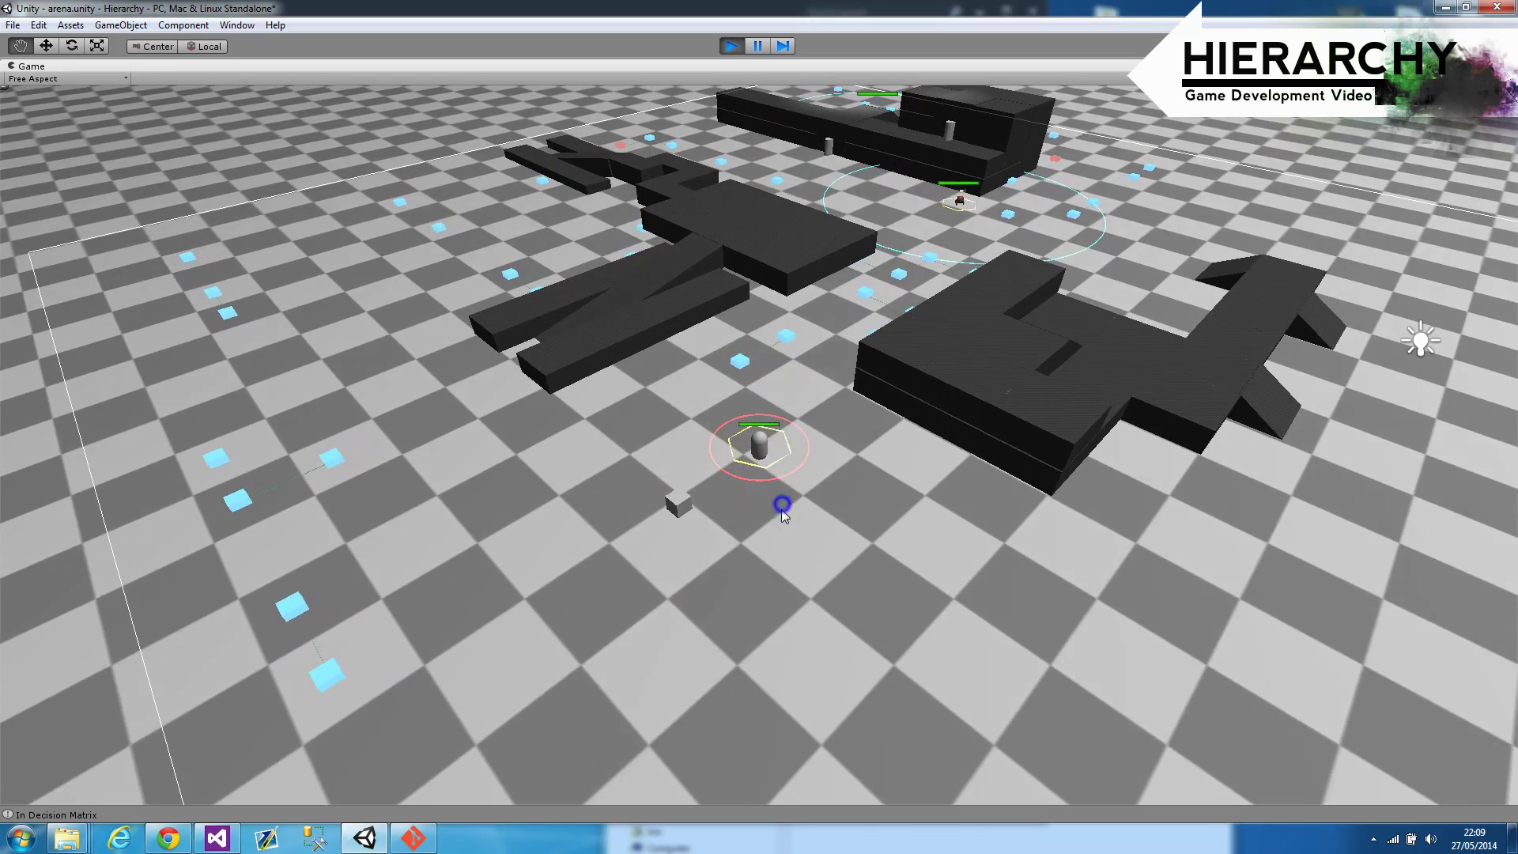
{"action": "left_click", "coordinate": [762, 550]}
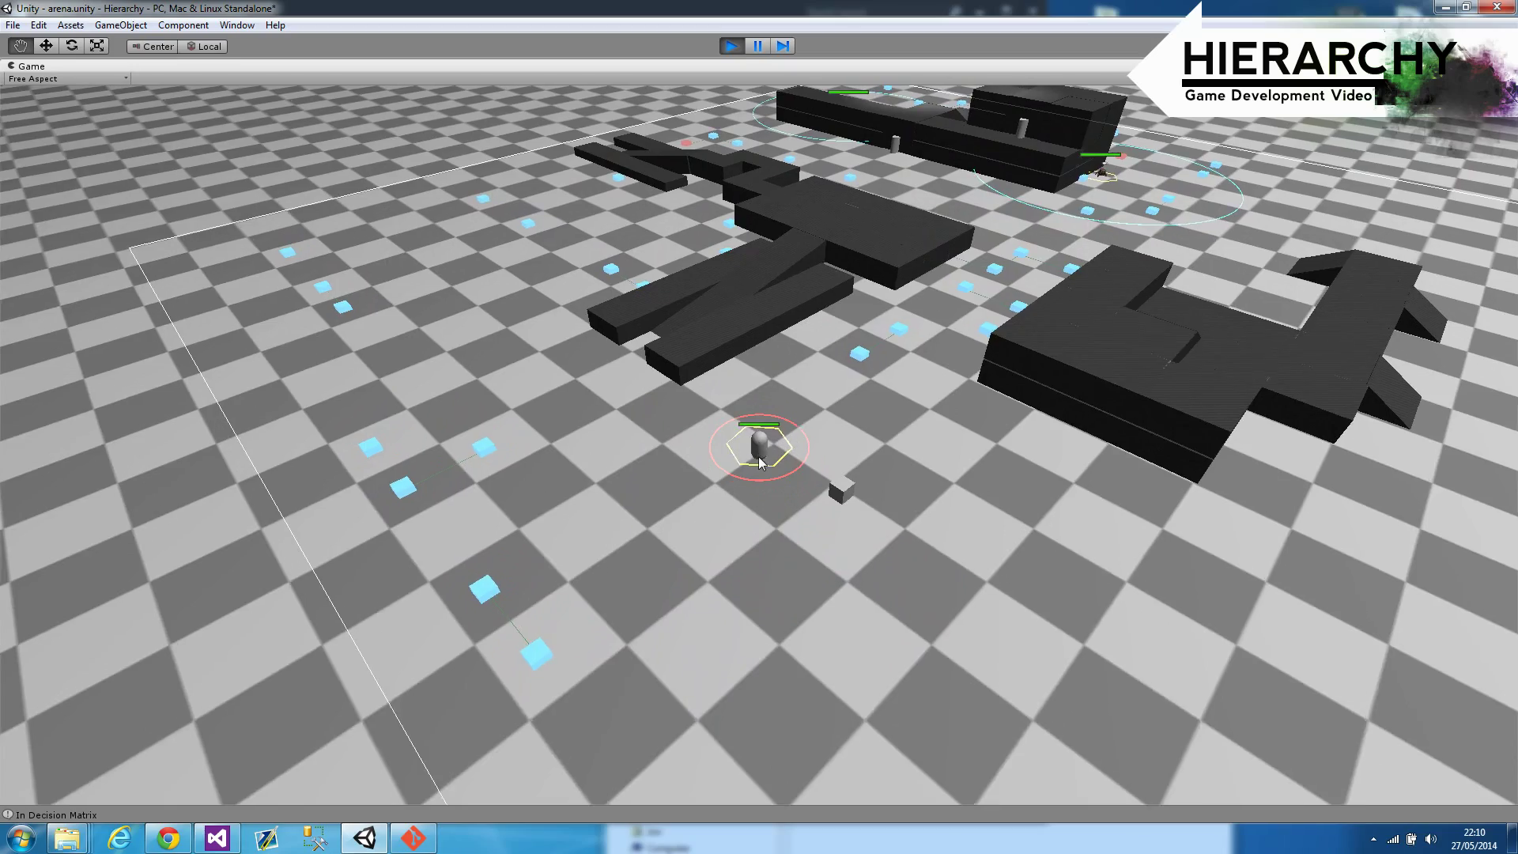
Step: Keep circling the player around the small grey cube, passing its near side and the side facing the large platform
{"action": "left_click", "coordinate": [743, 494]}
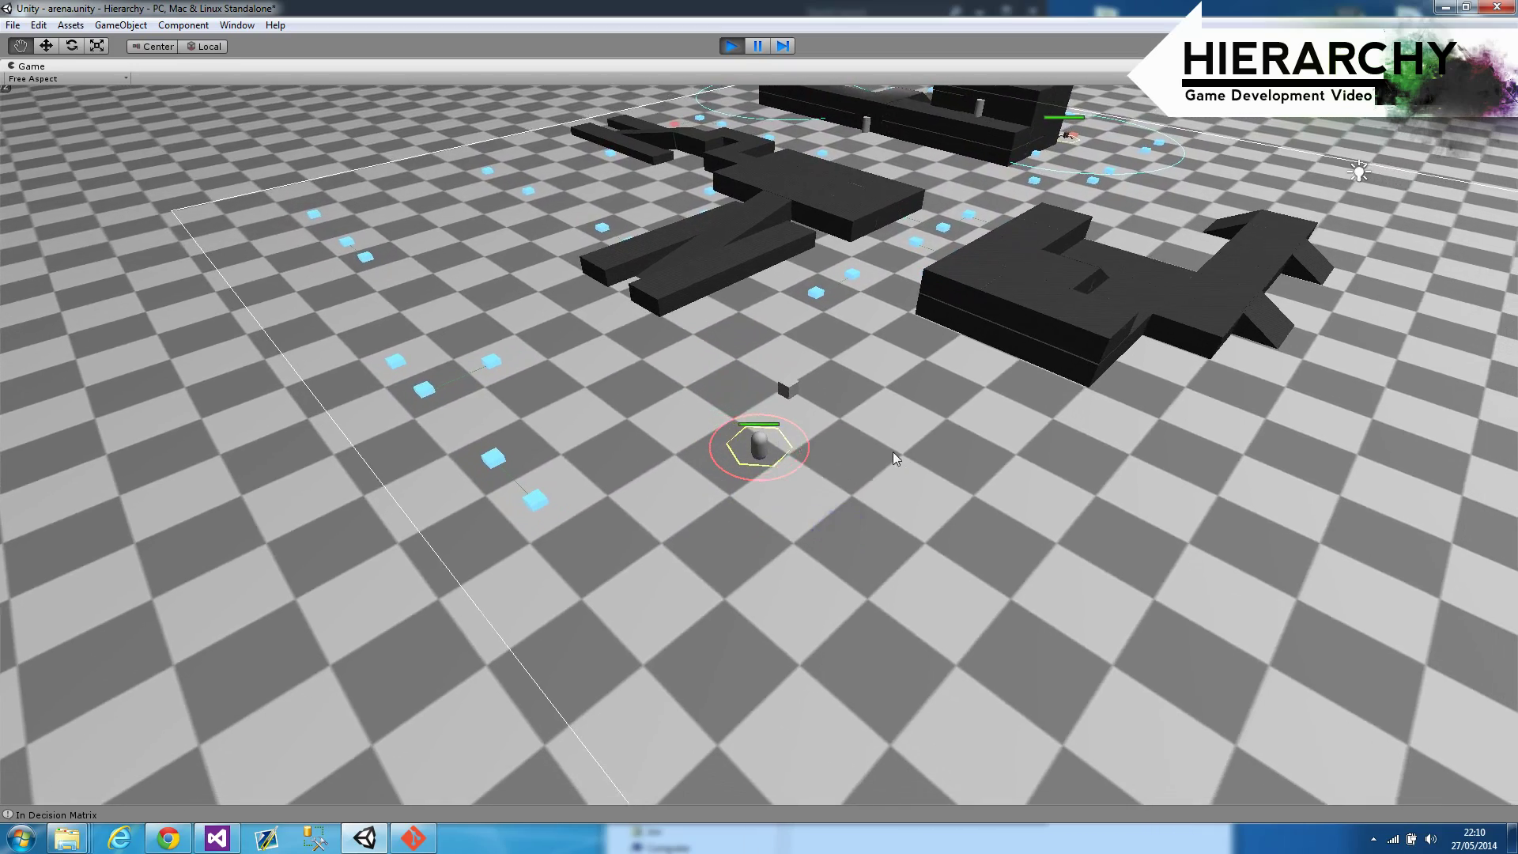
{"action": "left_click", "coordinate": [833, 374]}
{"action": "left_click", "coordinate": [820, 335]}
{"action": "left_click", "coordinate": [756, 384]}
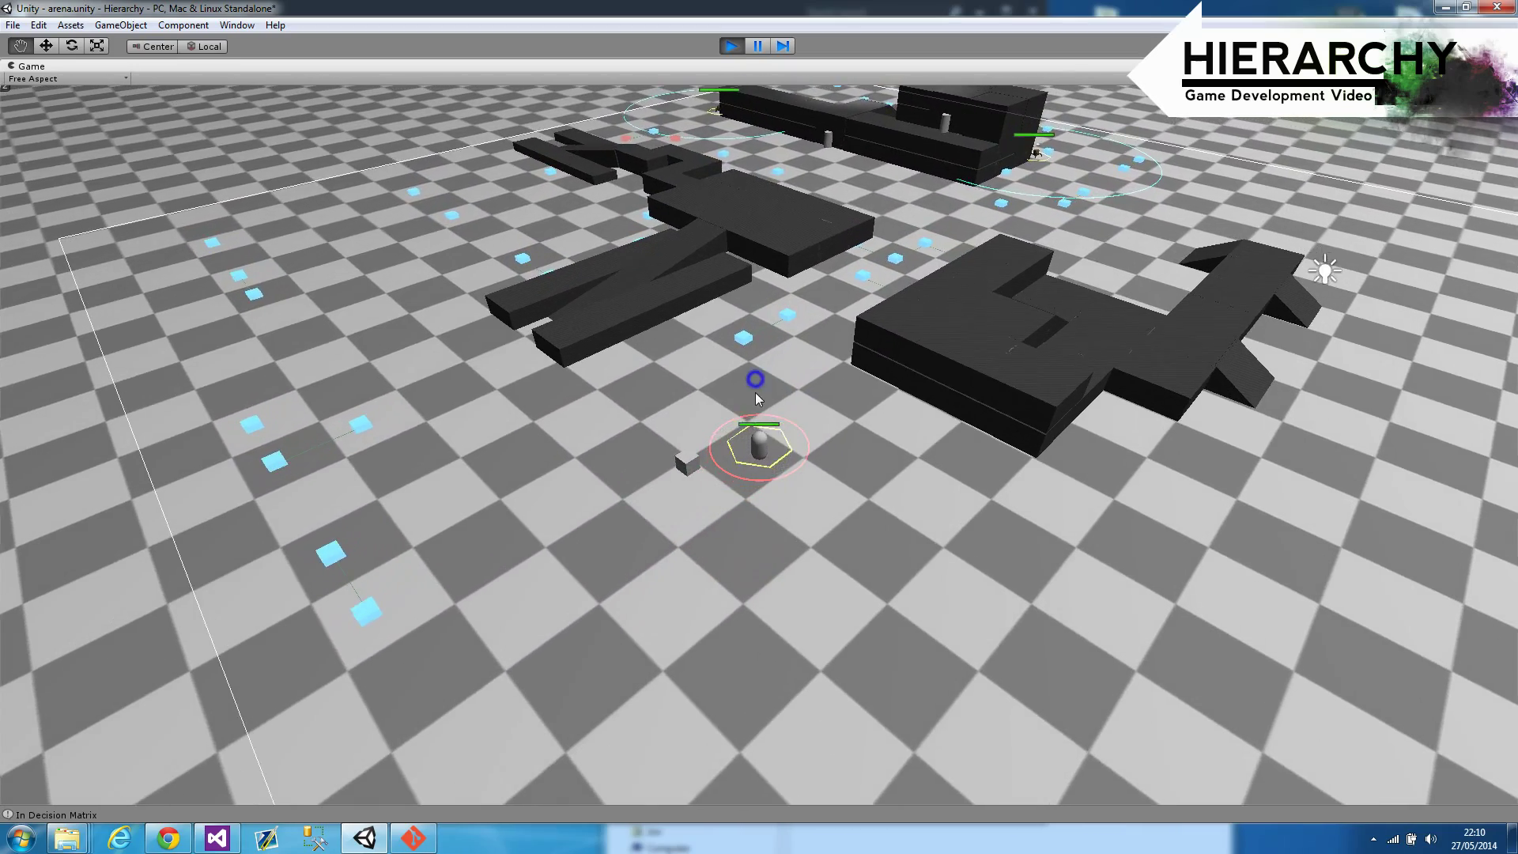
{"action": "left_click", "coordinate": [760, 487]}
{"action": "left_click", "coordinate": [753, 528]}
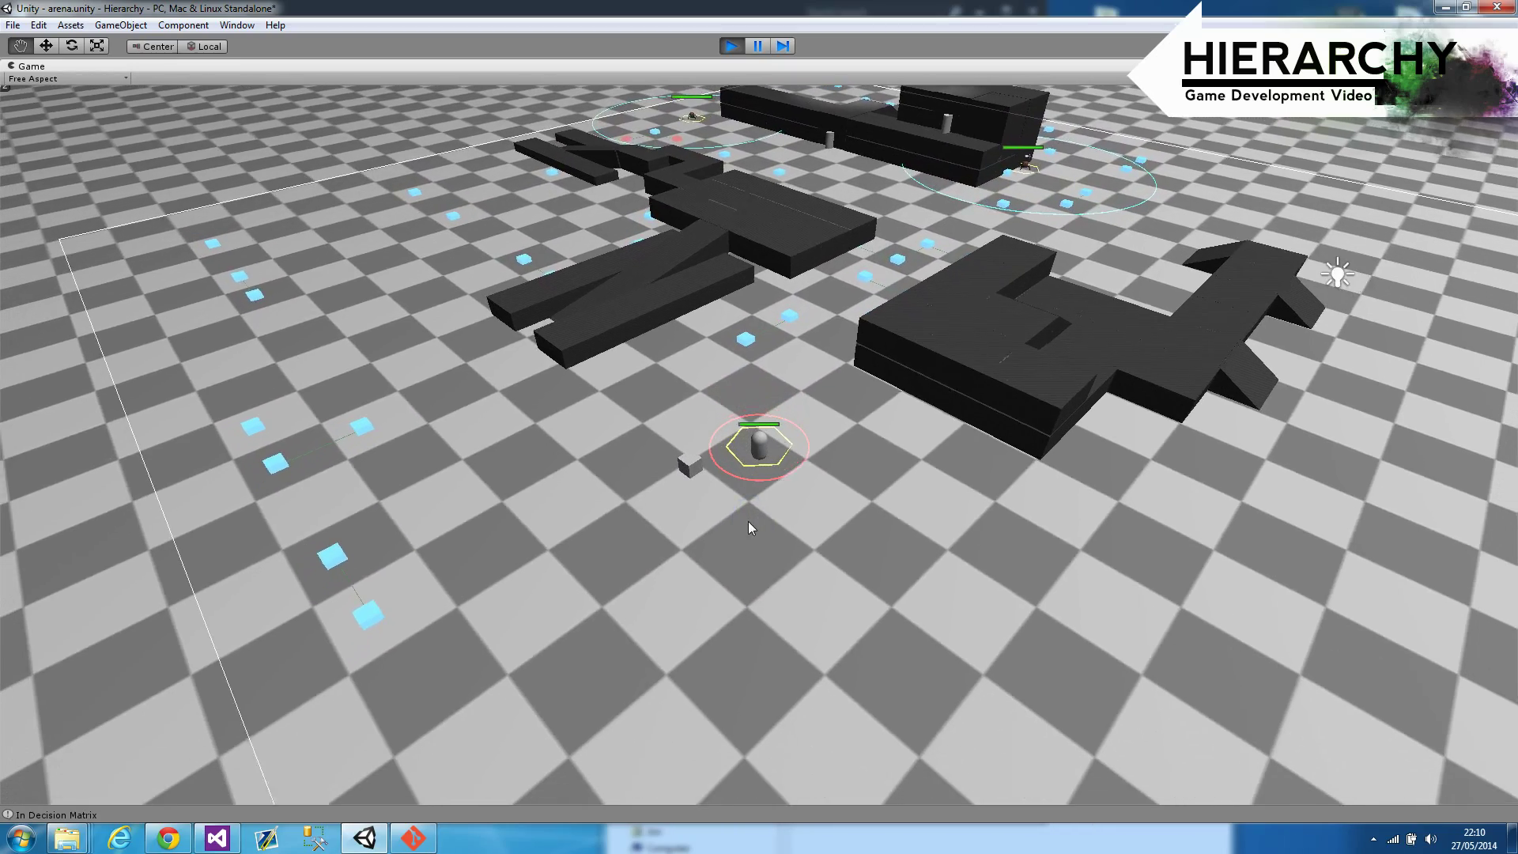
{"action": "left_click", "coordinate": [667, 527]}
{"action": "left_click", "coordinate": [670, 413]}
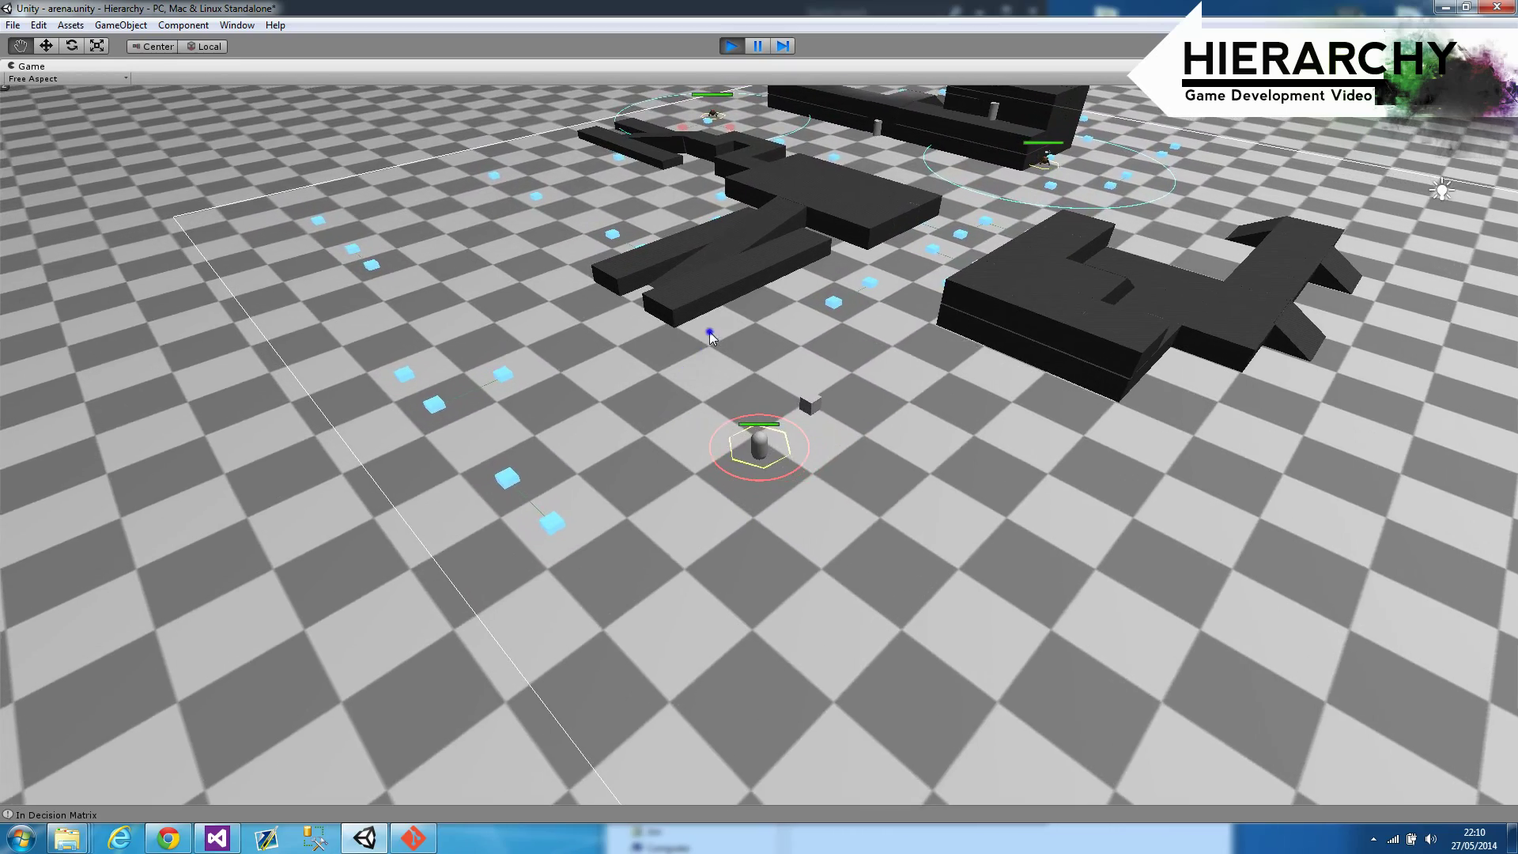